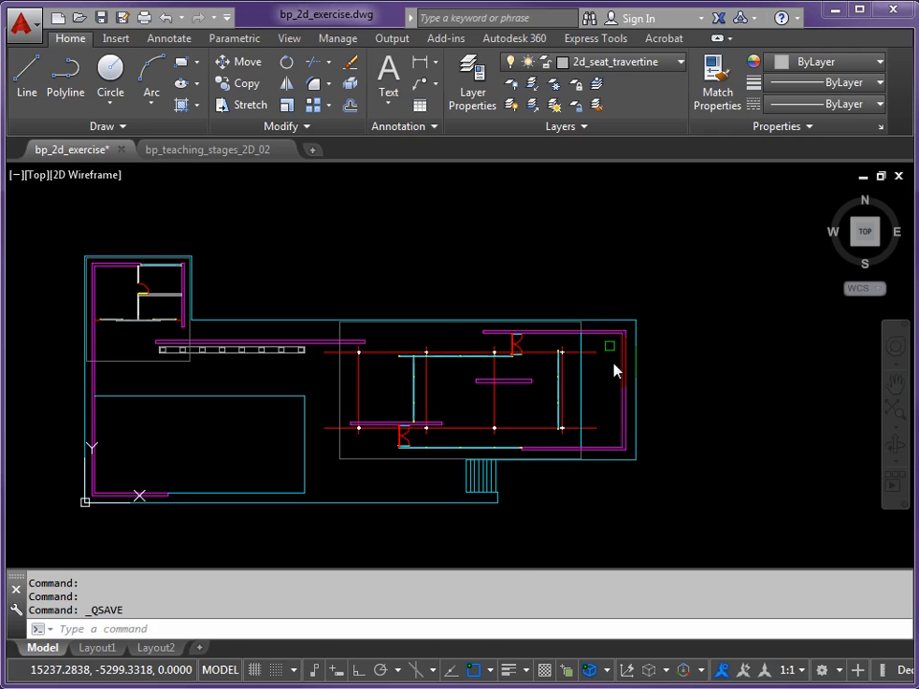
Create a new layer named annotate and make it the current layer
mouse_move(622, 380)
middle_down()
mouse_move(560, 369)
mouse_move(489, 373)
mouse_move(480, 339)
middle_up()
scroll(490, 373, up, 4)
scroll(450, 278, down, 2)
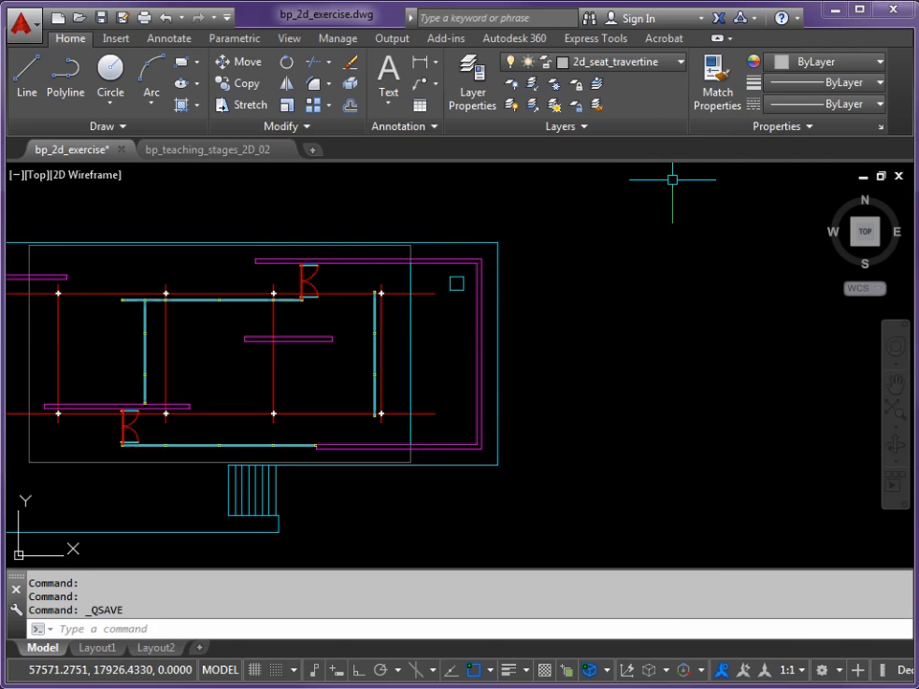
click(681, 65)
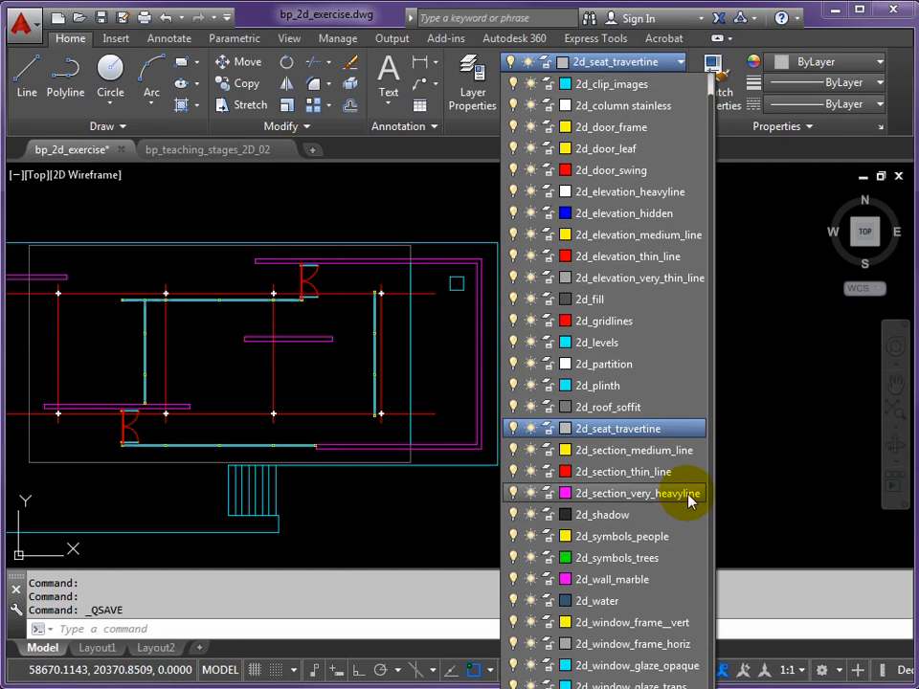
scroll(684, 347, up, 1)
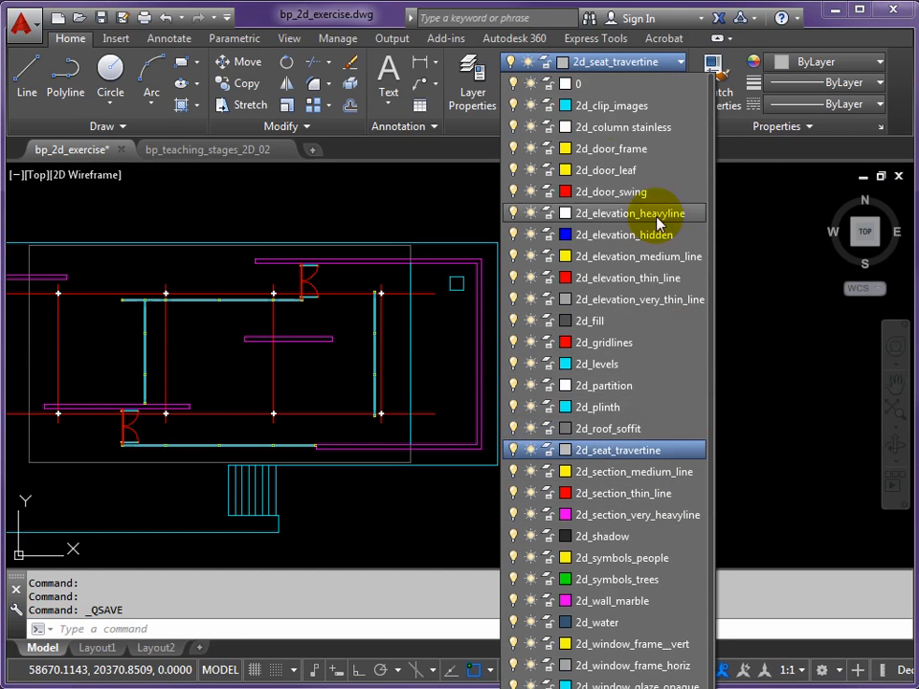
scroll(659, 191, down, 1)
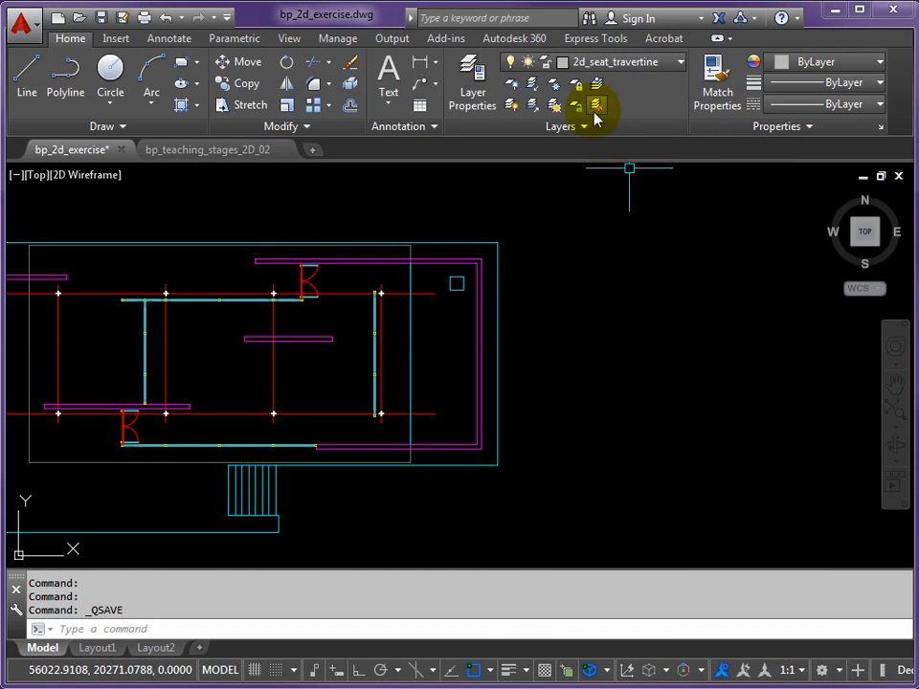
click(472, 84)
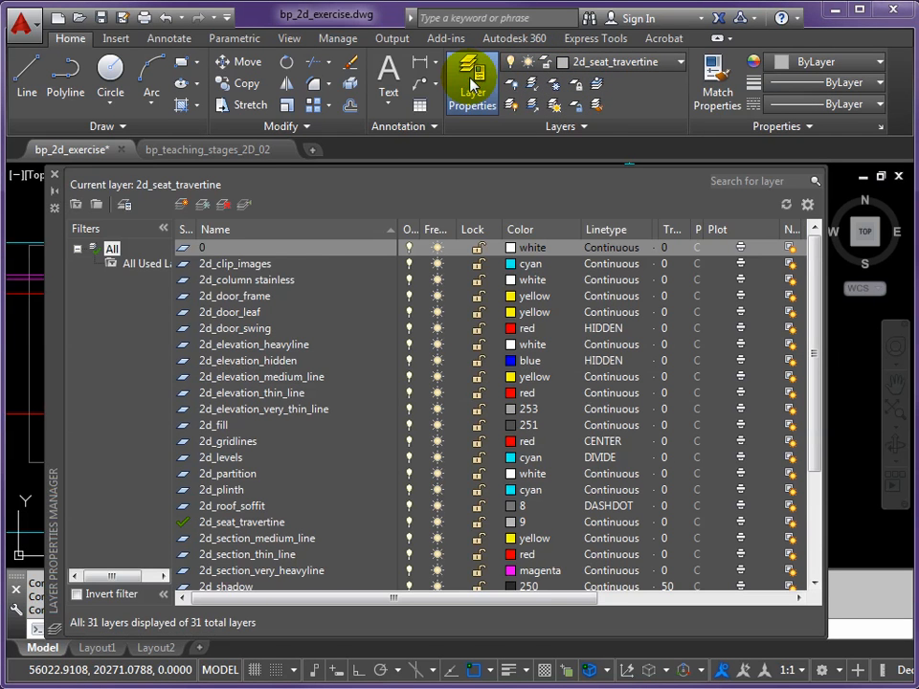
click(181, 205)
text(annotate)
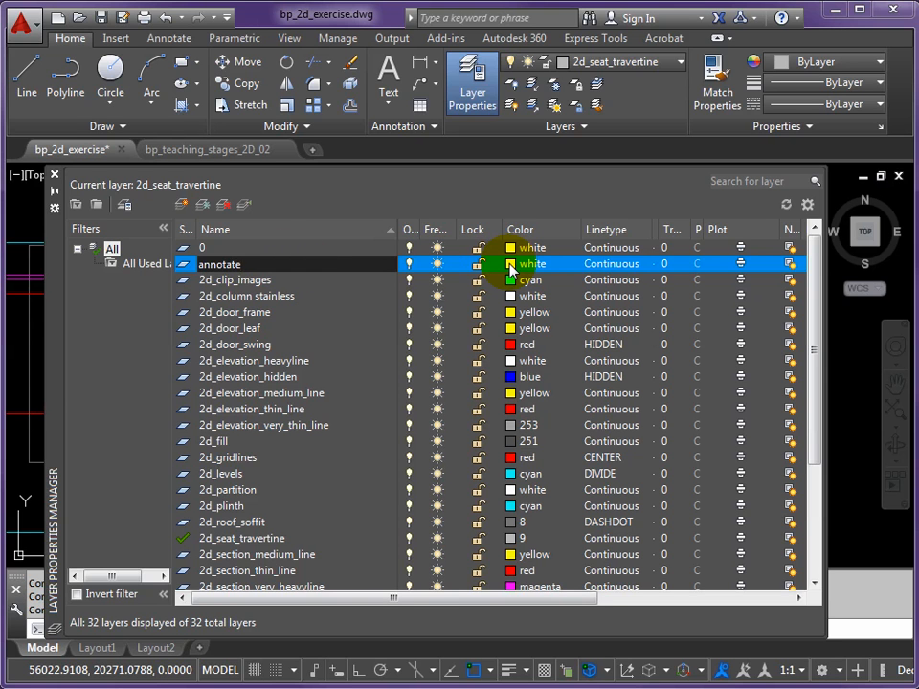
click(246, 211)
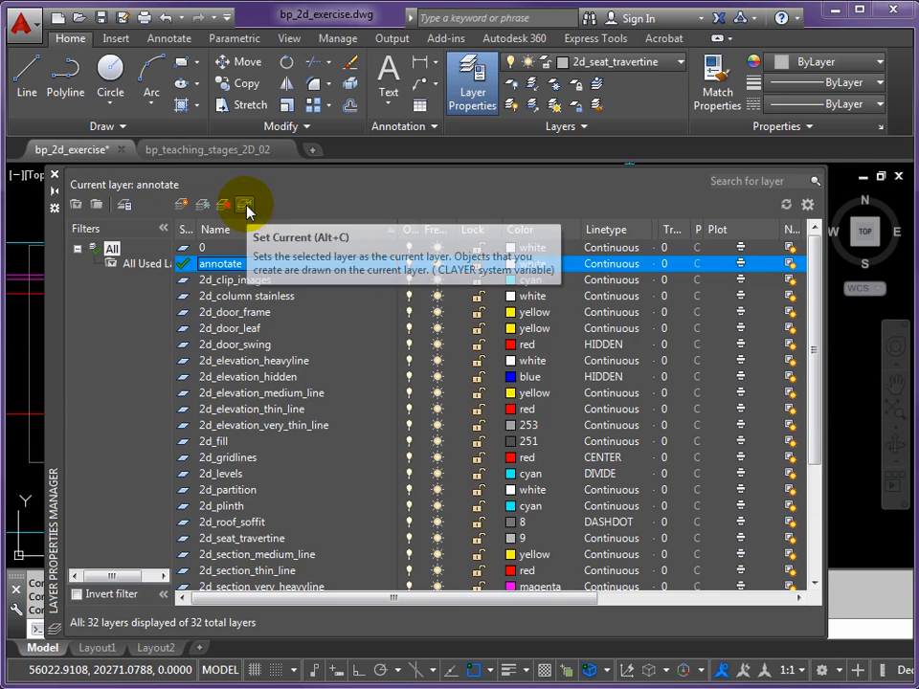
click(55, 176)
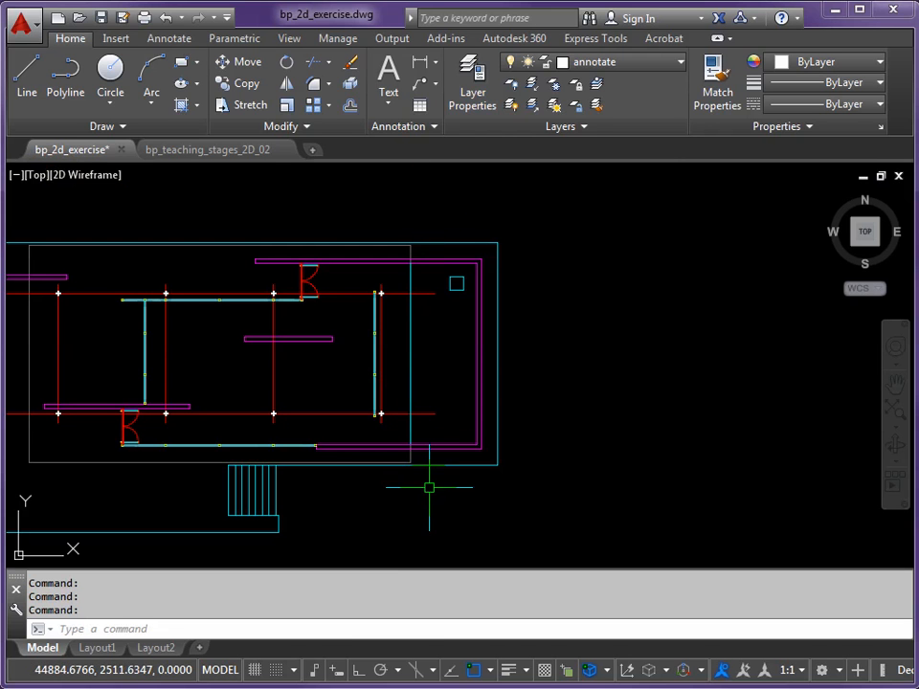
Turn on Ortho and draw a vertical section line about 15465 long across the east end of the plan, extending beyond both edges
click(357, 671)
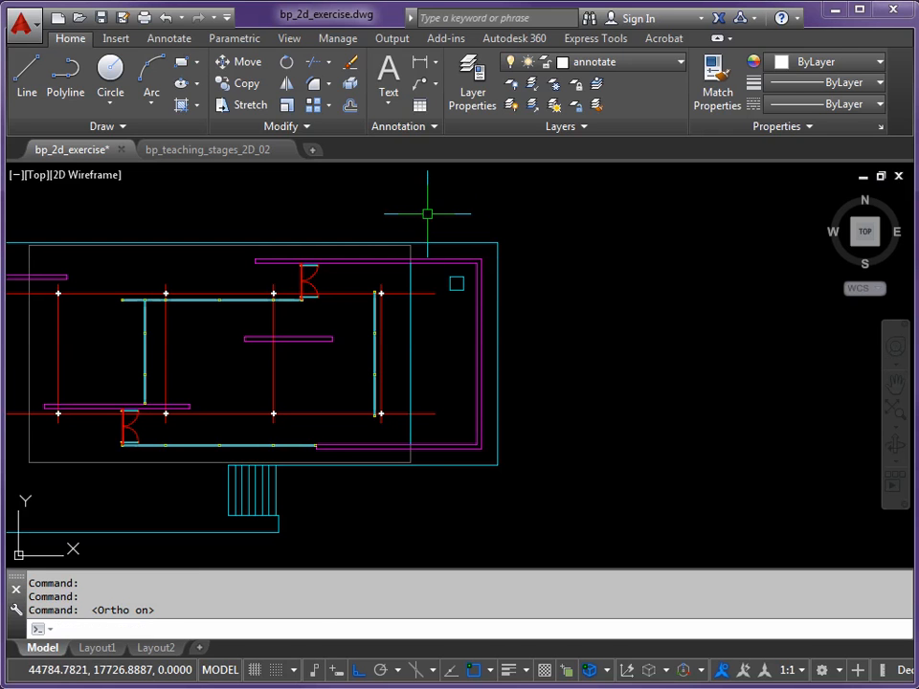
key(Return)
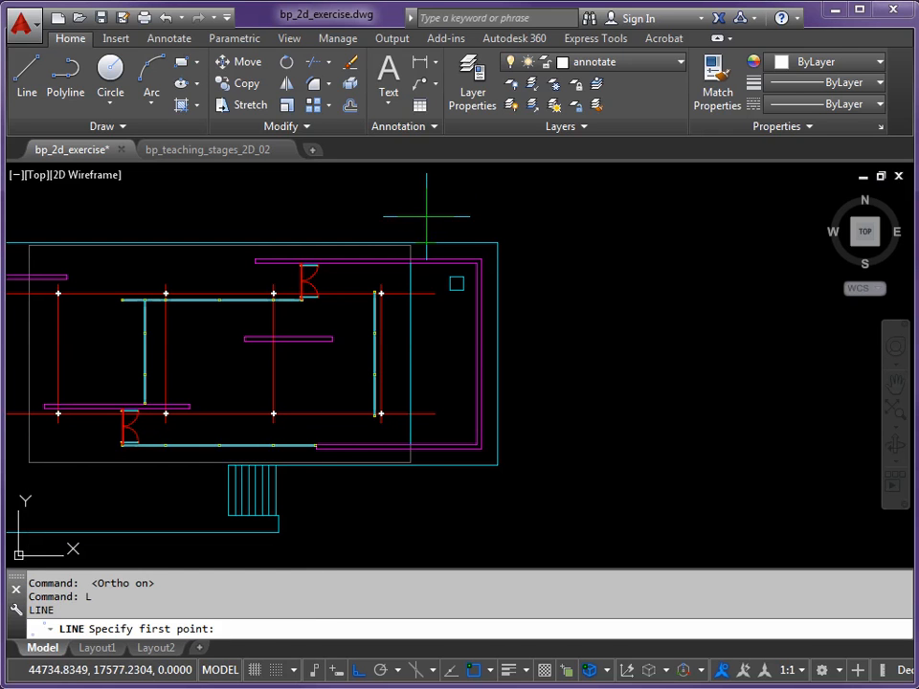
click(426, 217)
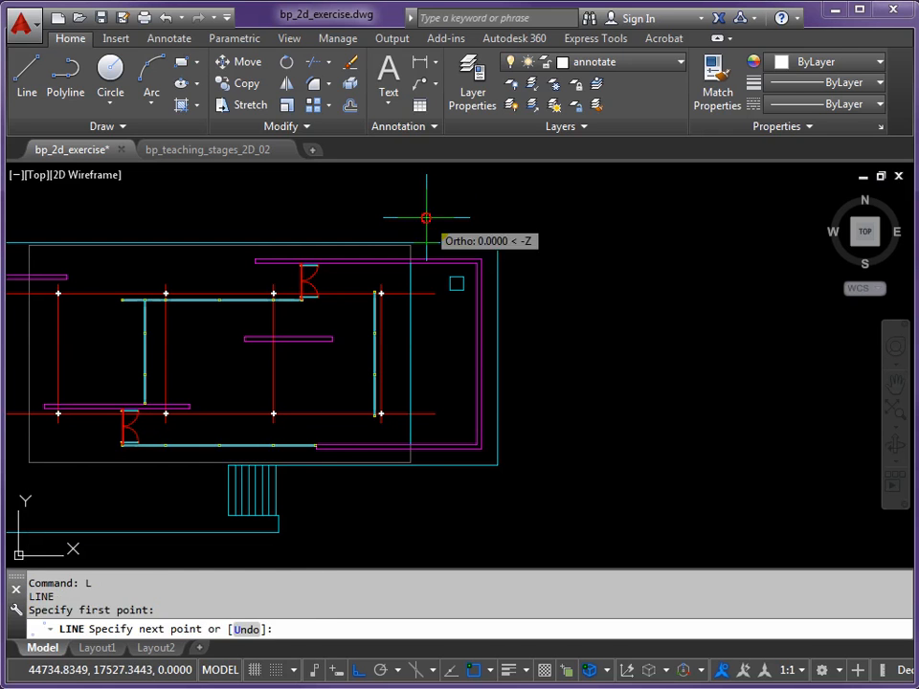
click(440, 496)
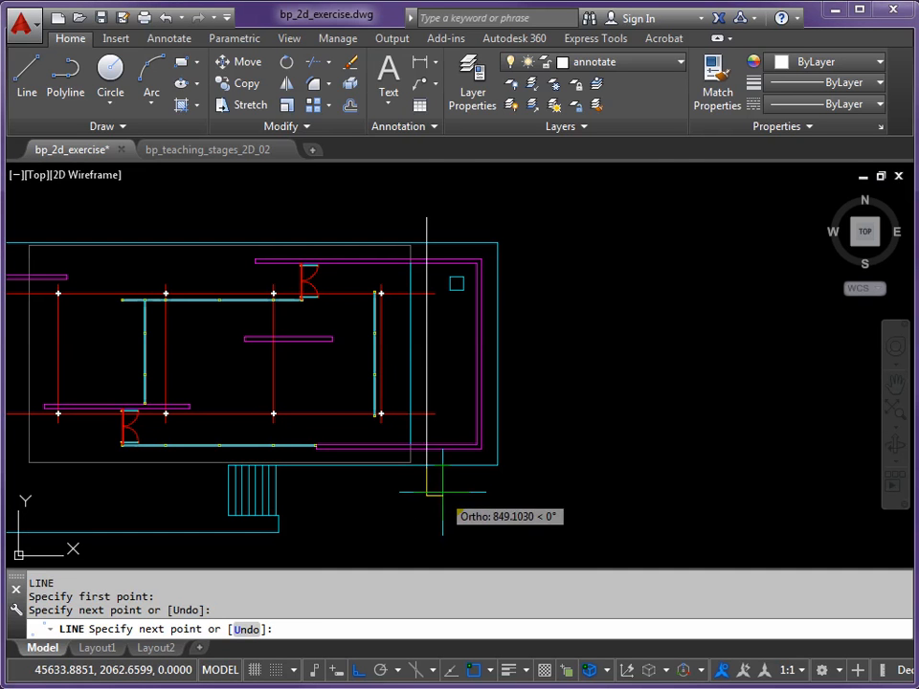
Draw a triangular arrowhead at the section line's lower end, about 1386 long, closing it diagonally to the nearest point on the vertical line
scroll(440, 494, up, 2)
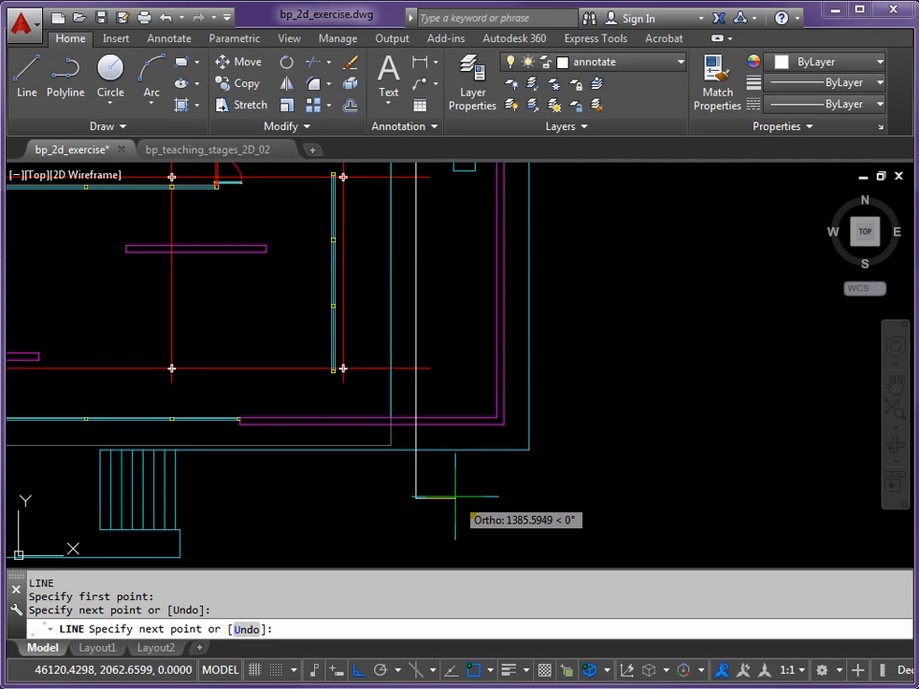
click(411, 488)
scroll(415, 488, up, 3)
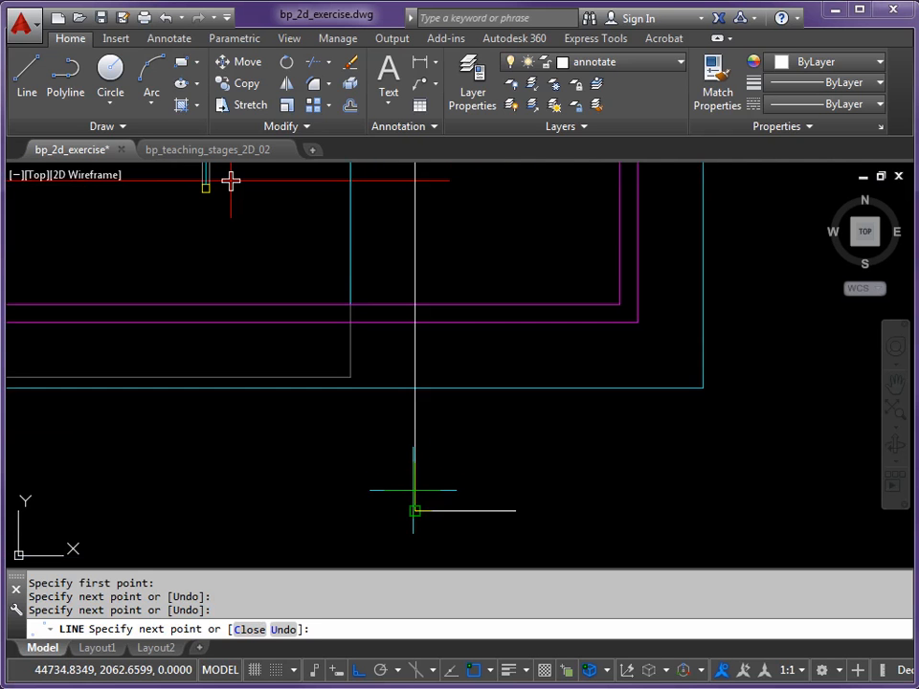
key(F8)
shift+right_click(458, 452)
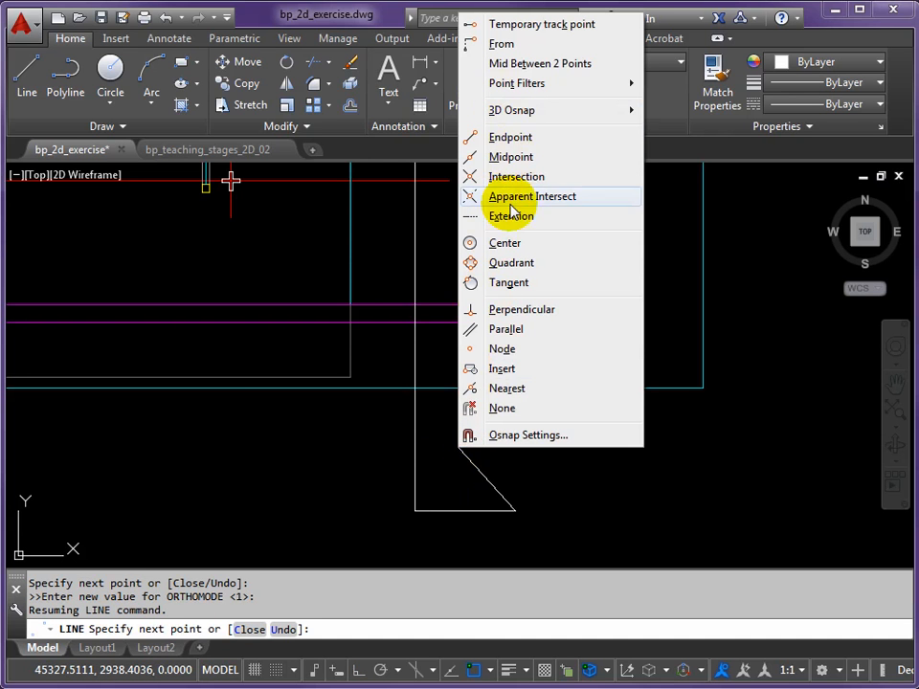
click(508, 389)
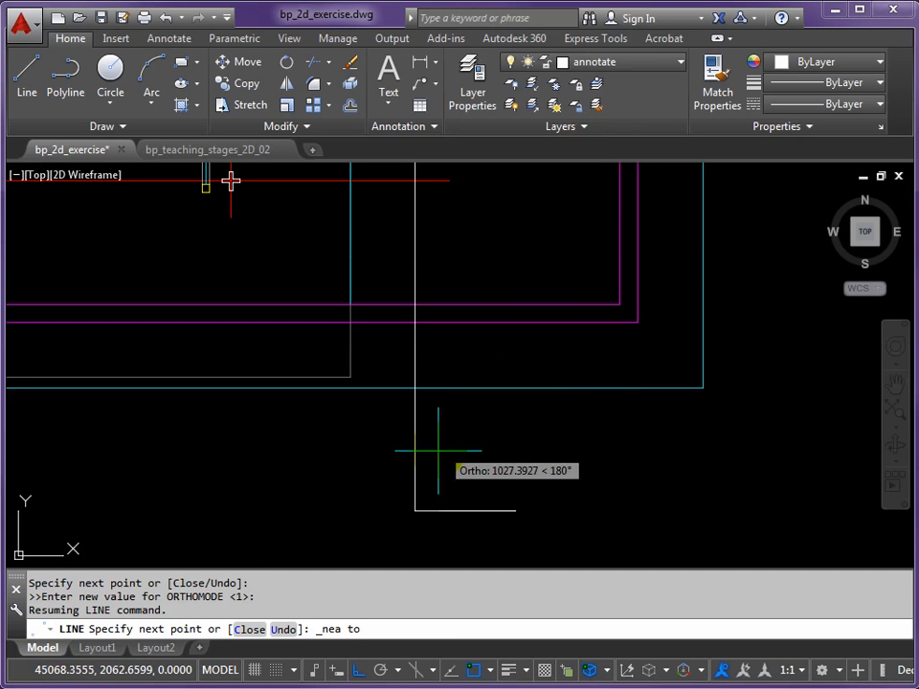
click(415, 476)
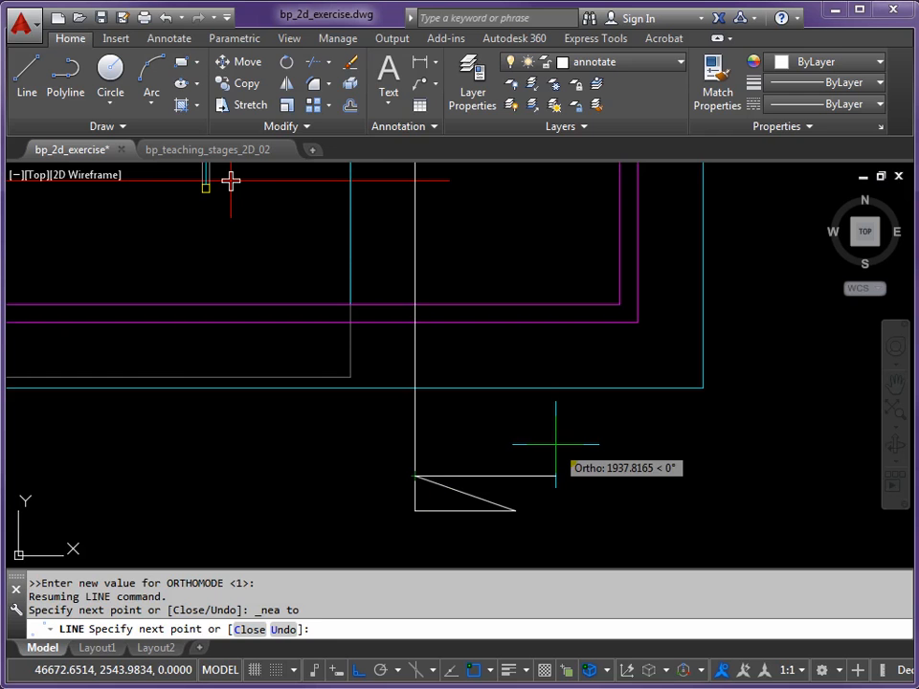
key(Return)
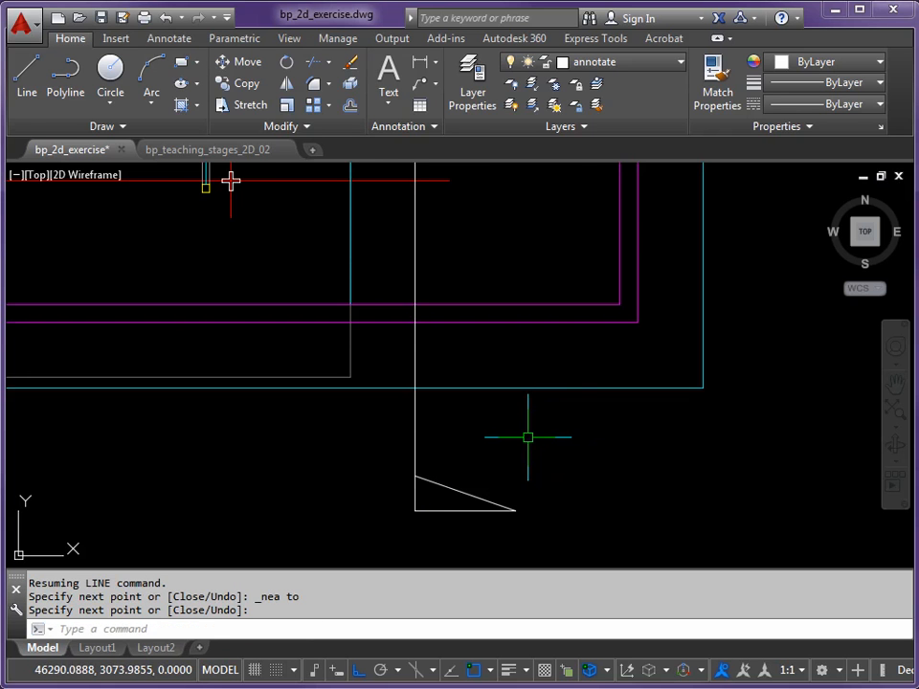
Mirror the arrowhead's two lines to the section line's upper end about a horizontal axis through its midpoint, keeping the originals
scroll(517, 356, down, 6)
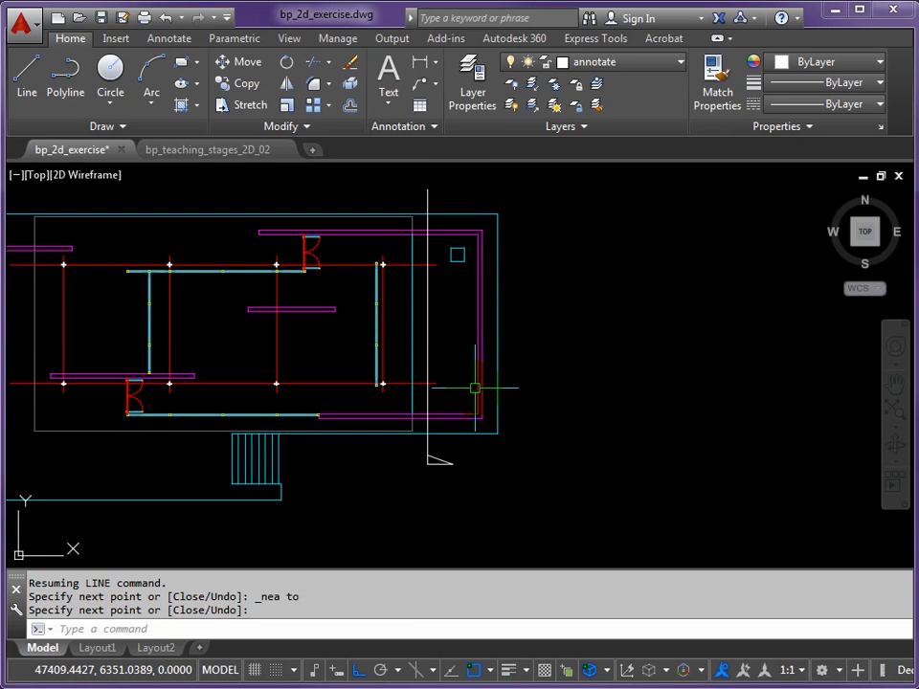
text(I)
key(Return)
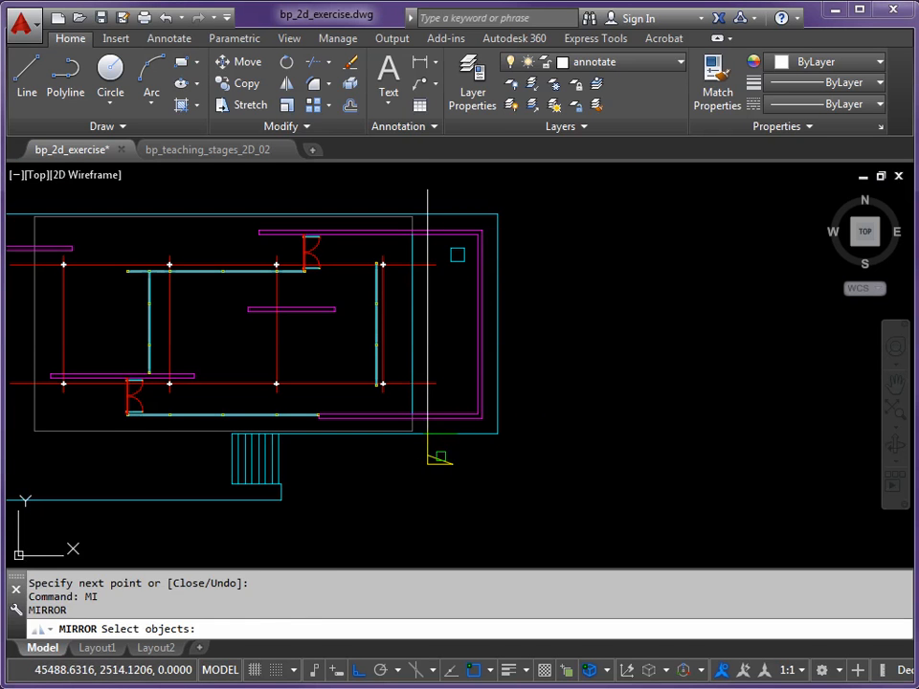
click(439, 458)
click(436, 475)
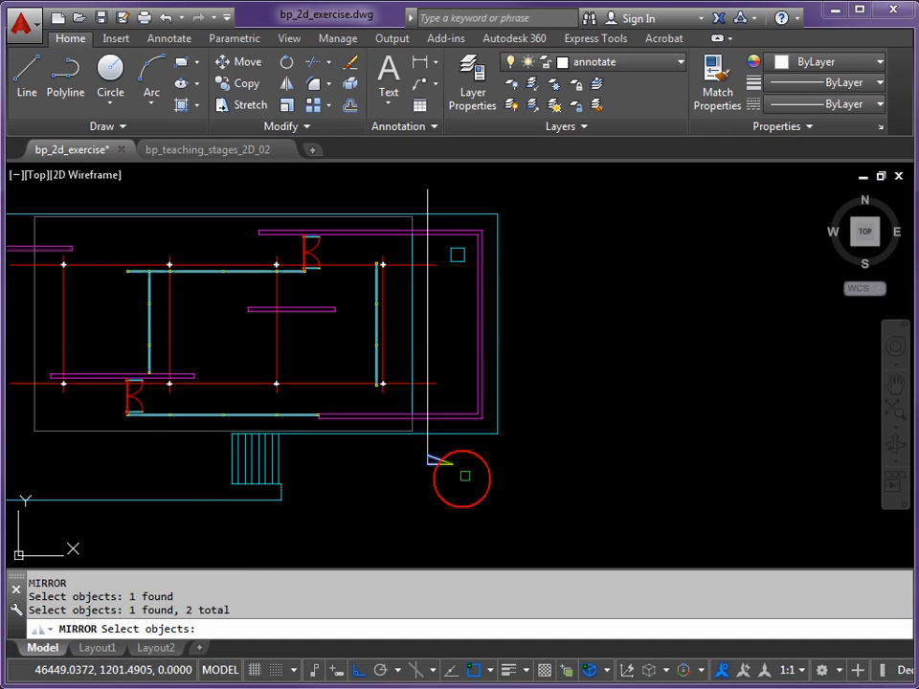
key(Return)
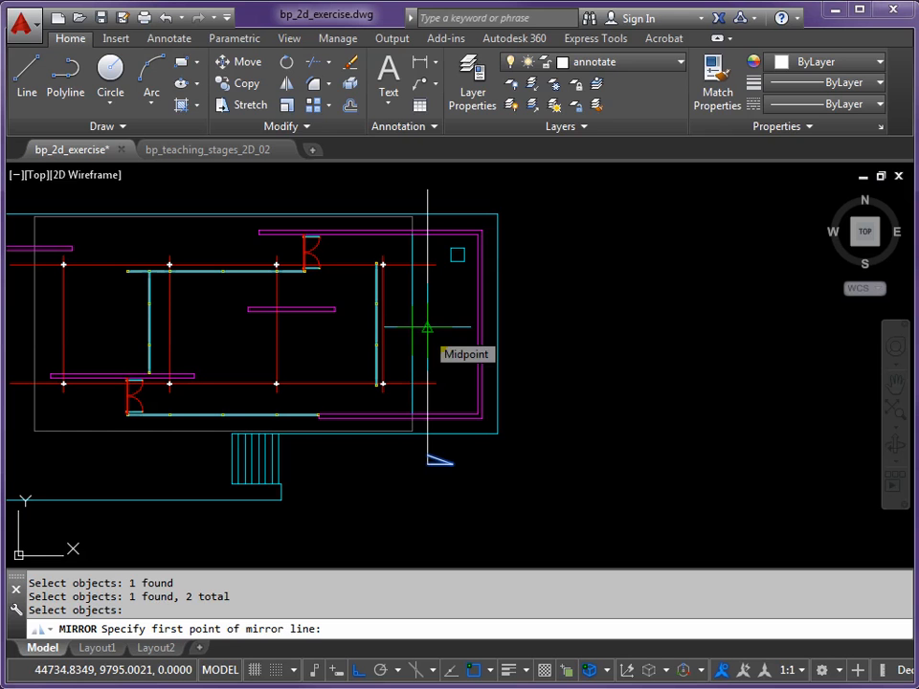
click(427, 327)
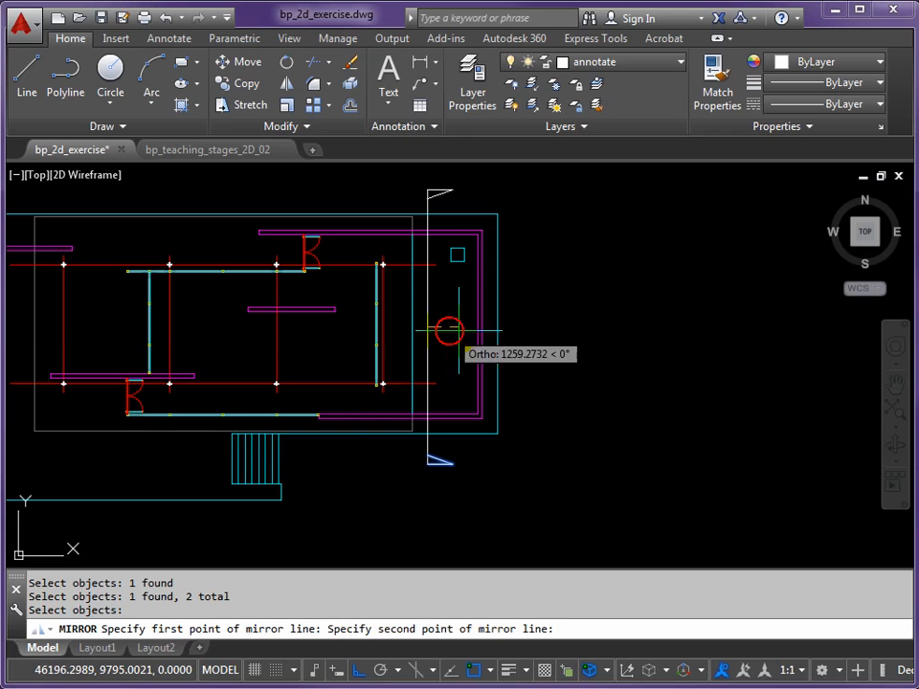
click(587, 327)
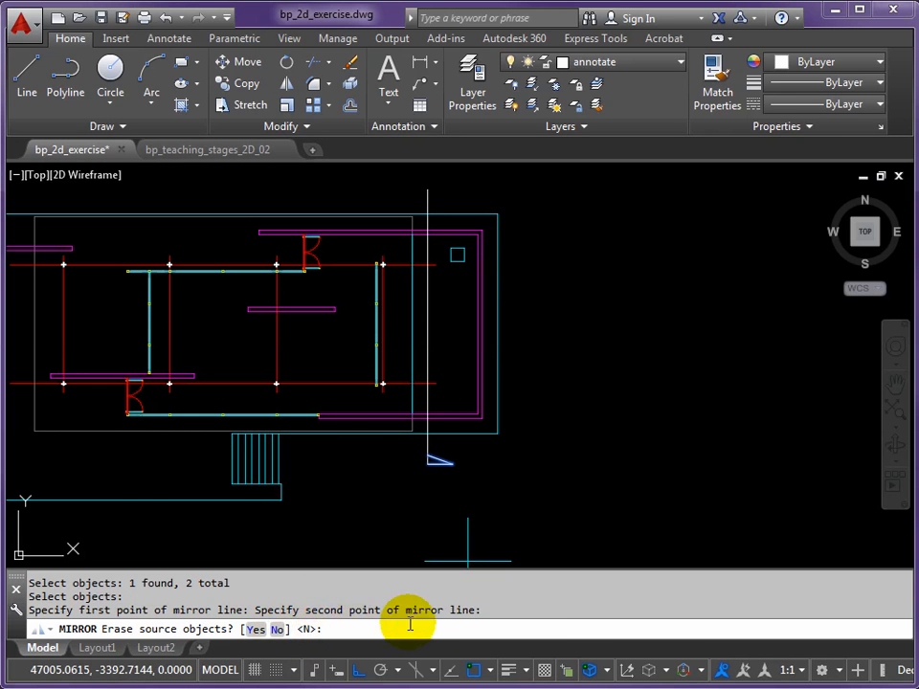
key(Return)
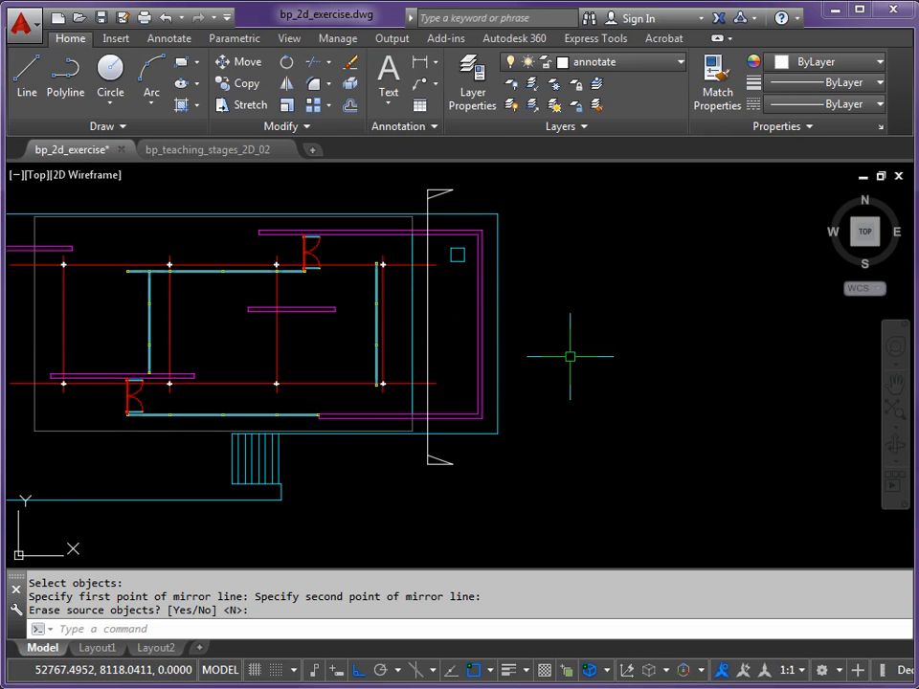
Rotate the whole plan with its section line a quarter turn counterclockwise about a point just east of it
scroll(571, 368, down, 2)
middle_drag(578, 346, 550, 368)
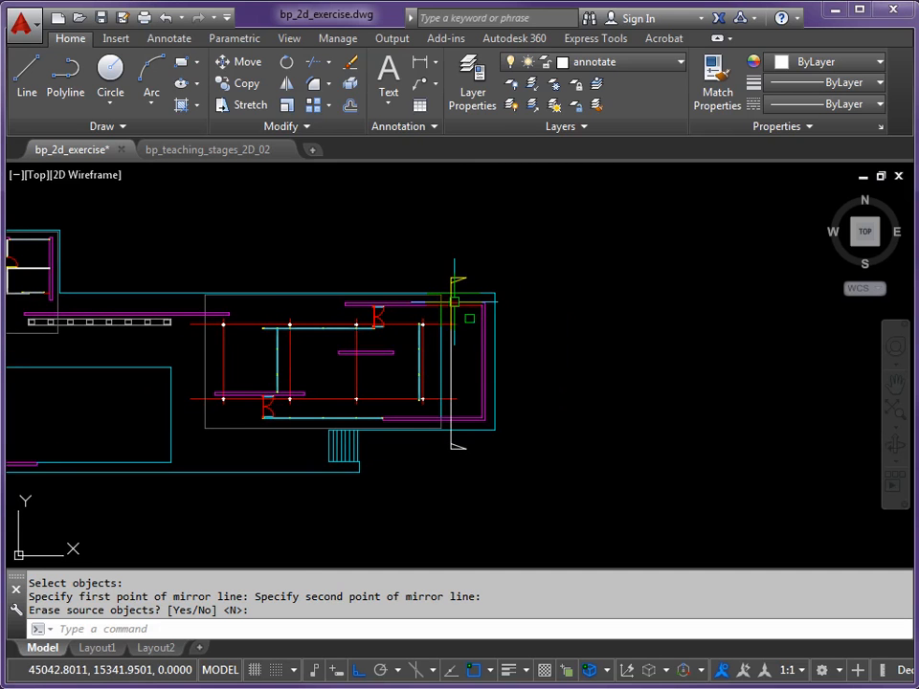
scroll(460, 302, up, 2)
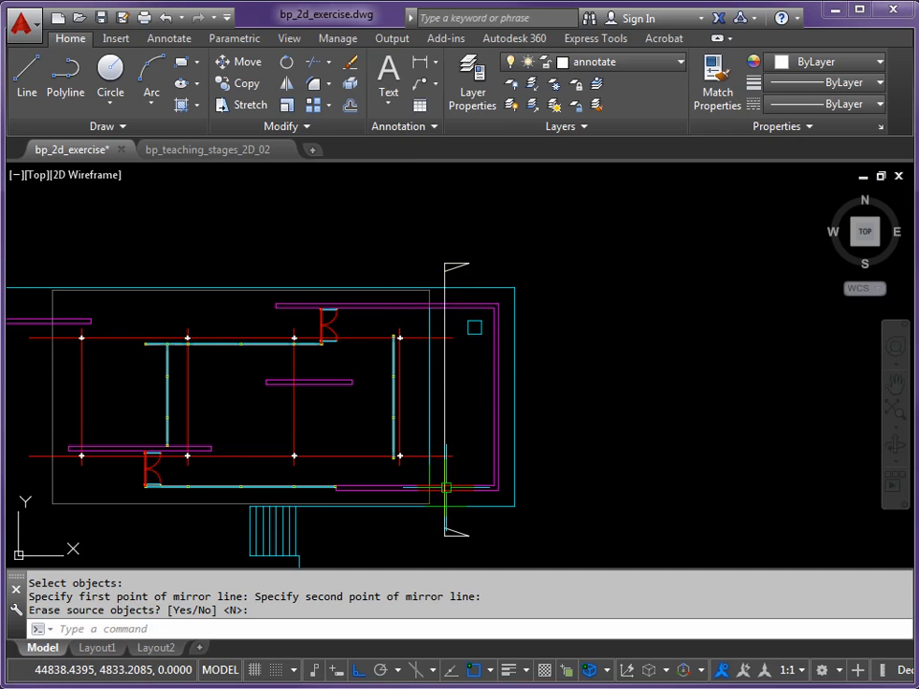
scroll(476, 477, down, 2)
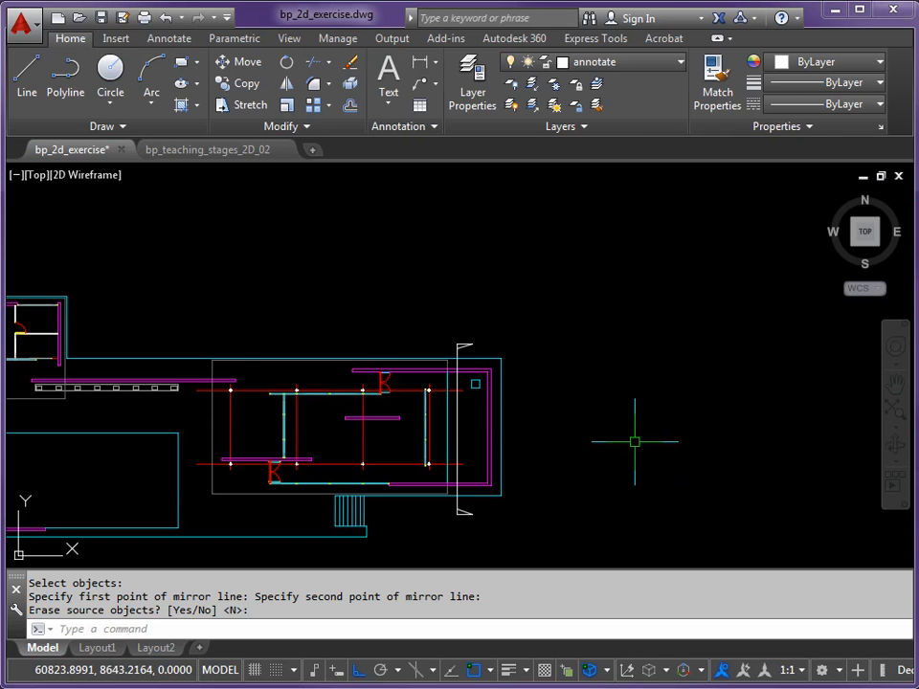
scroll(634, 438, down, 3)
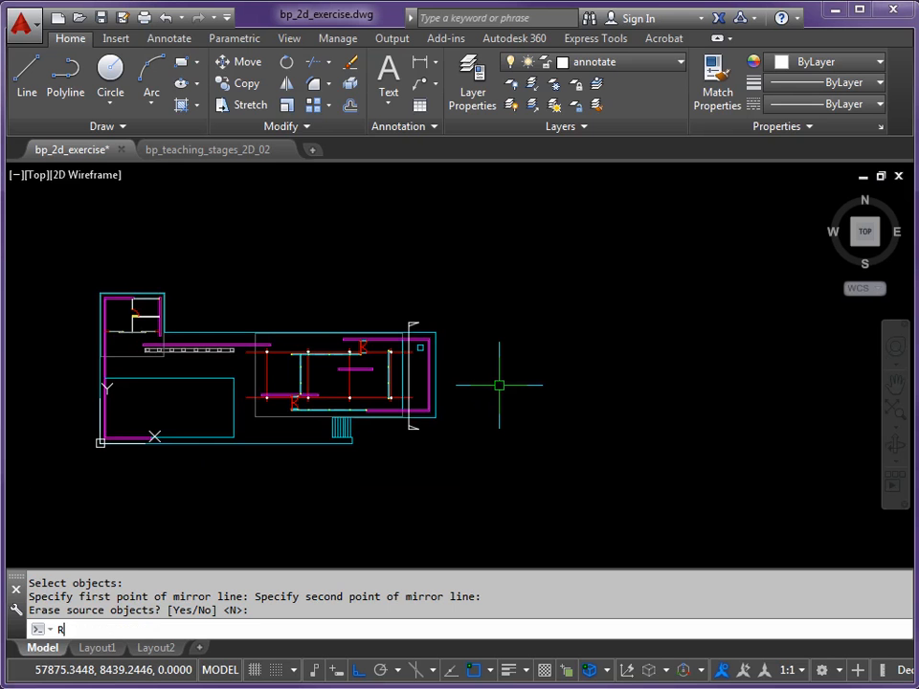
text(O)
key(Return)
click(468, 255)
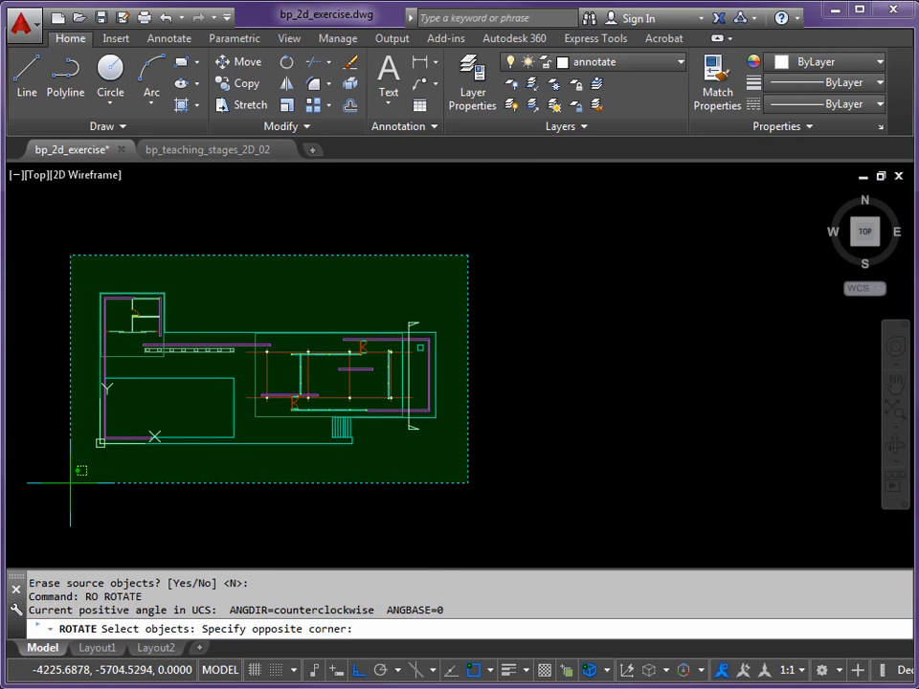
click(70, 482)
key(Return)
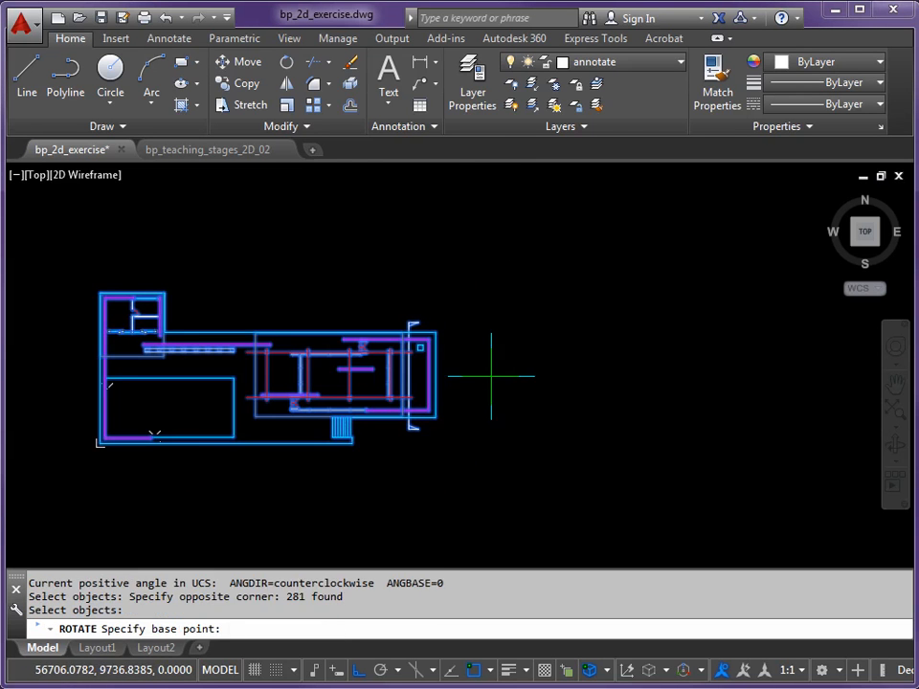
click(491, 375)
click(501, 278)
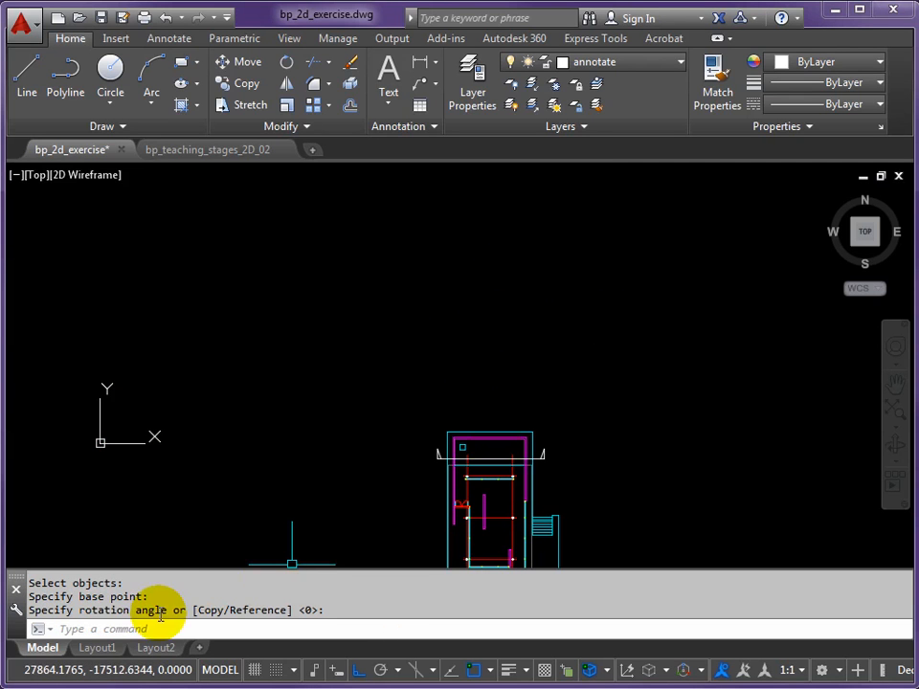
Check the rotated plan in Layout1, and undo the rotation
click(97, 648)
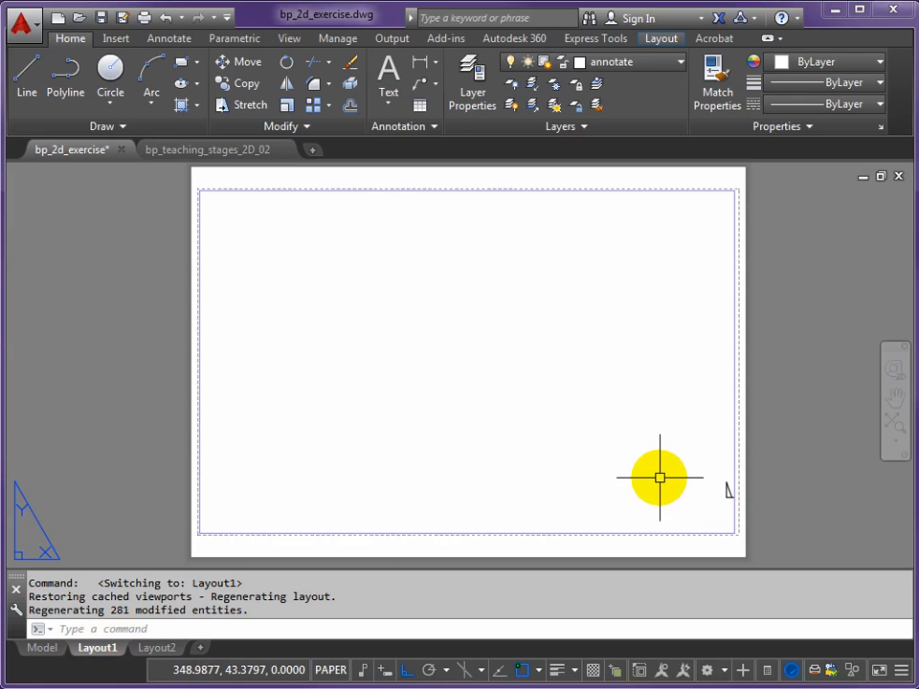
key(Return)
text(u)
key(Return)
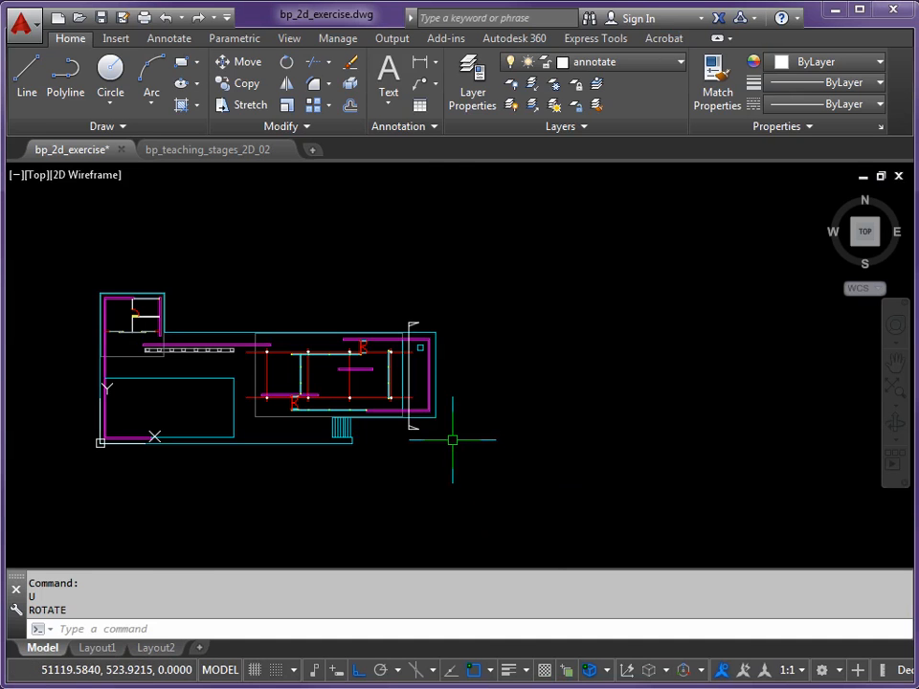
Copy the whole plan with its section line horizontally about 63,800 to the east of the original
text(cp)
click(63, 483)
key(Return)
click(64, 493)
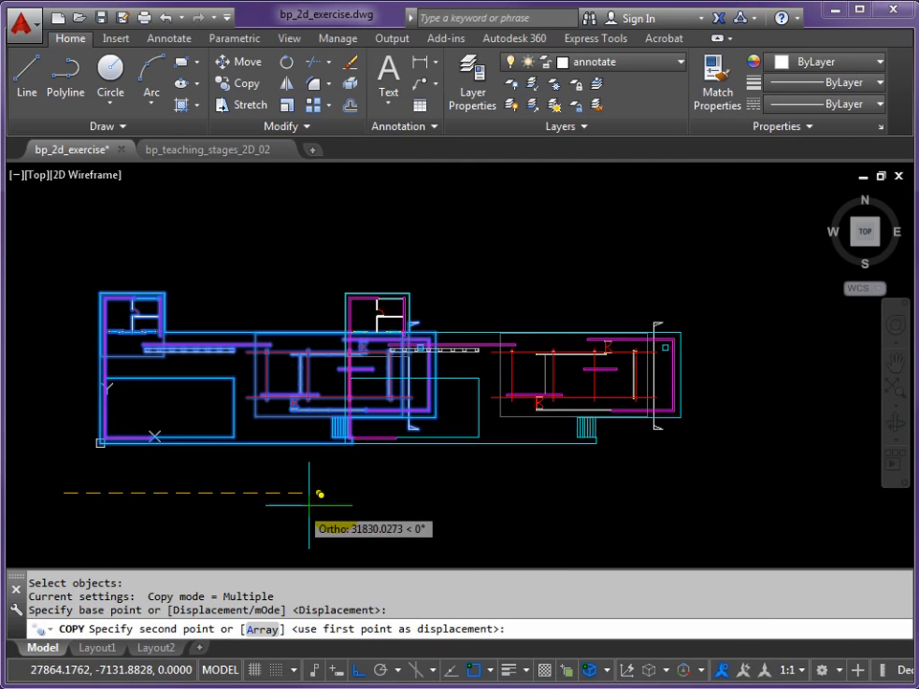
click(506, 494)
key(Return)
Rotate the copied plan with its section line a quarter turn counterclockwise about a point inside it
middle_drag(681, 479, 397, 494)
text(RO)
key(Return)
click(626, 282)
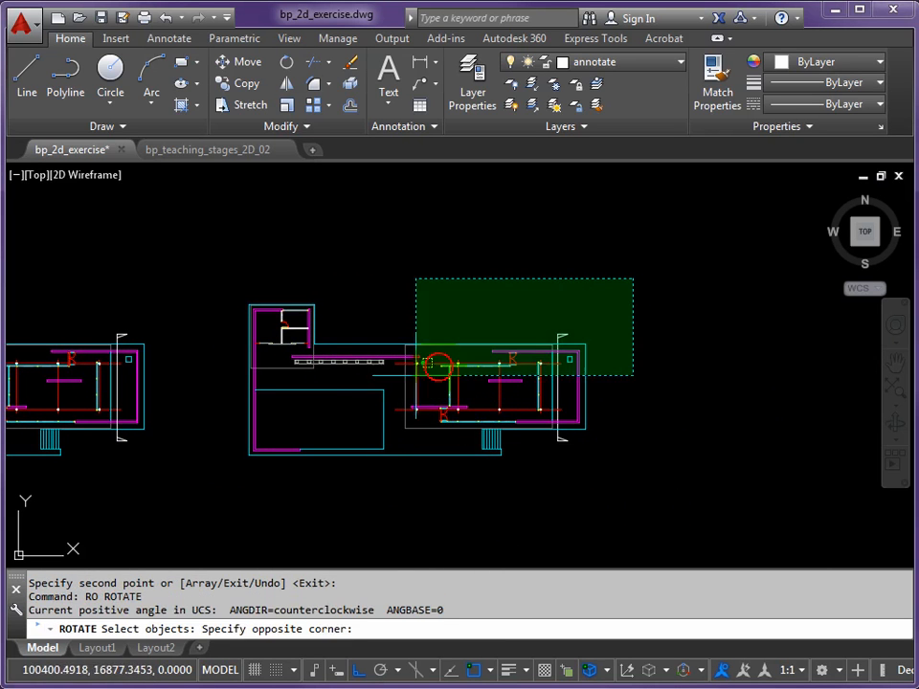
click(239, 476)
key(Return)
click(432, 391)
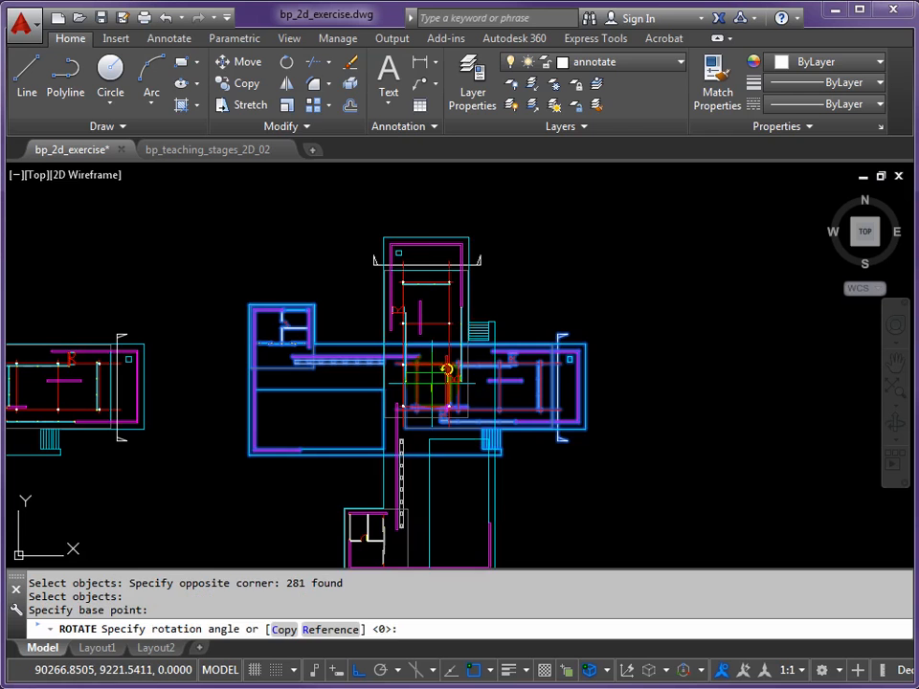
click(431, 198)
middle_drag(454, 257, 443, 459)
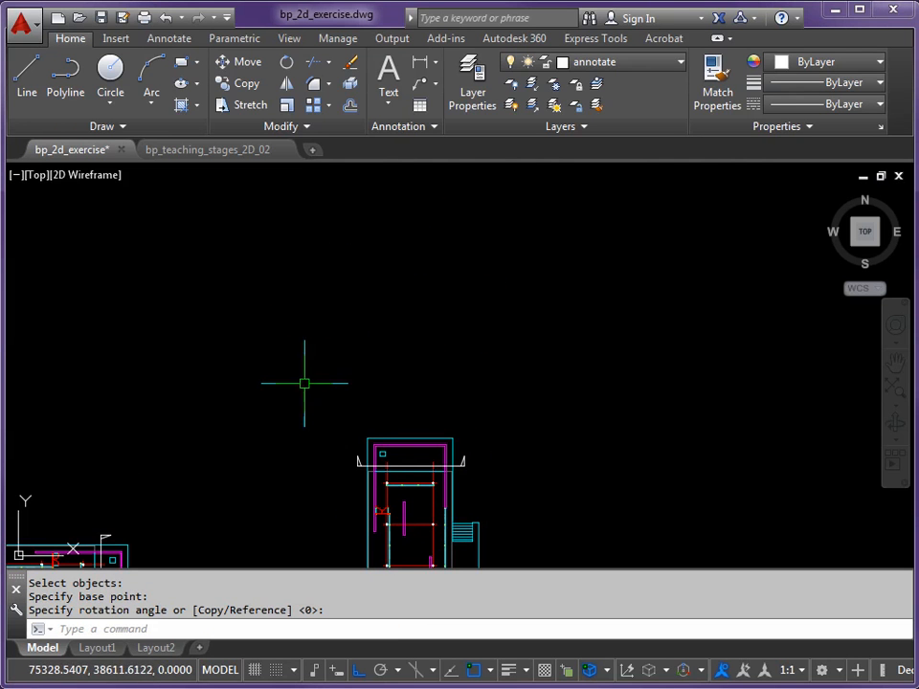
scroll(385, 414, down, 4)
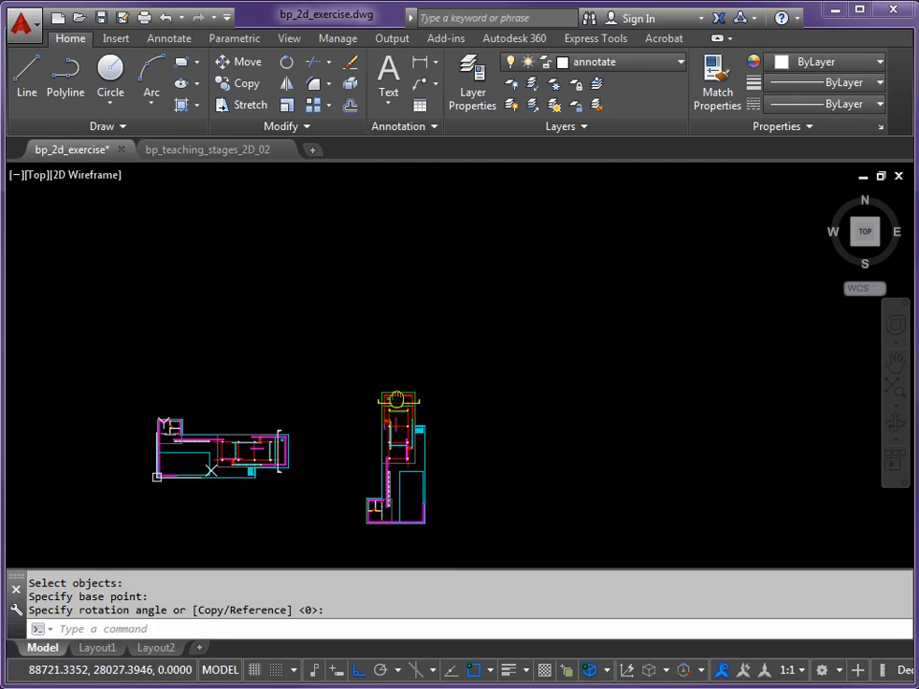
scroll(402, 387, up, 3)
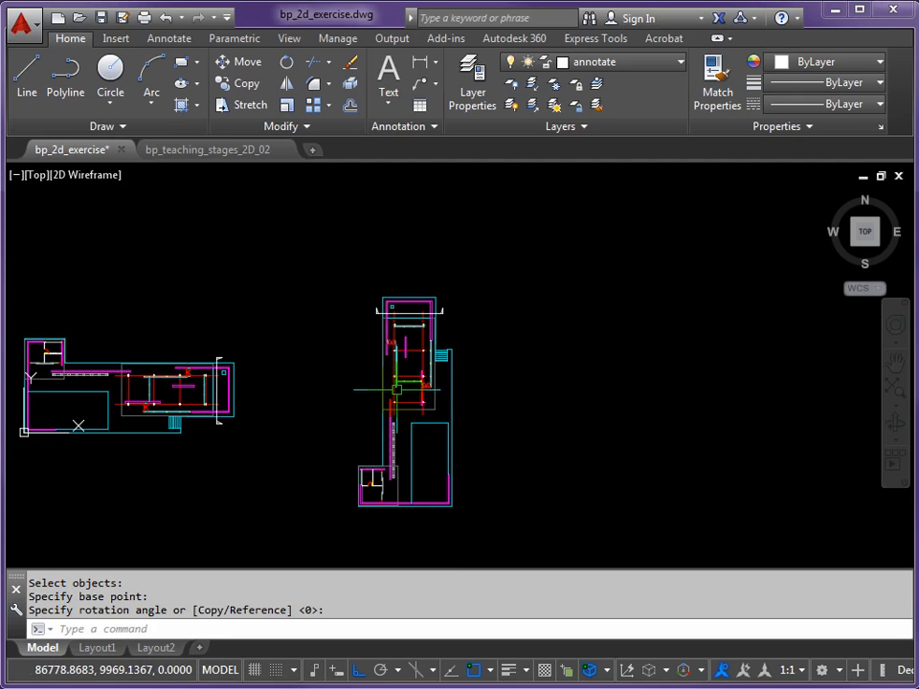
Undo the rotation and the copy of the plan
key(Return)
key(Return)
key(Return)
key(Return)
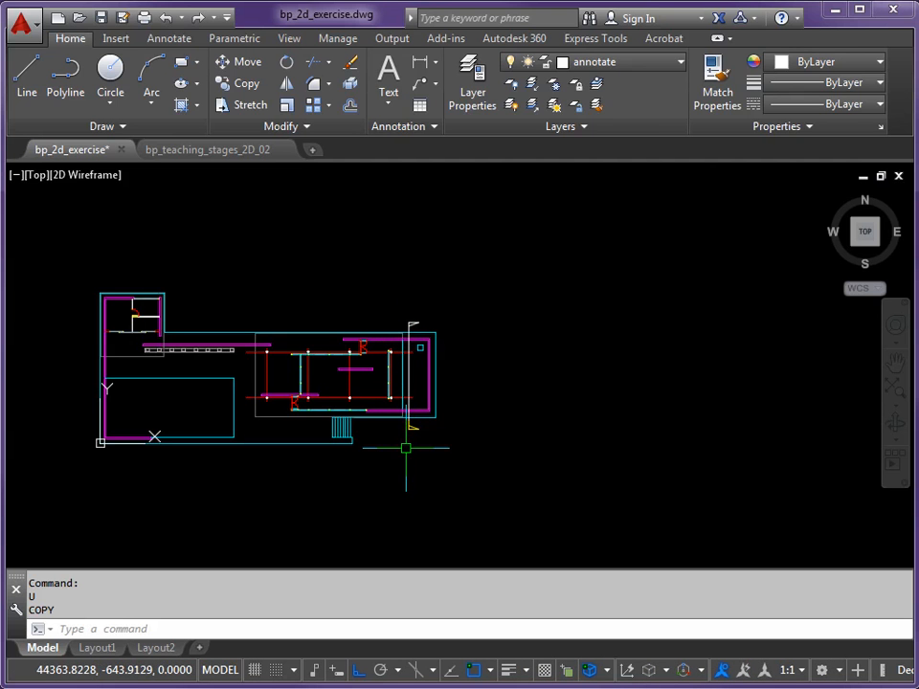
Align the UCS to the vertical section line near its north end using the Object option
scroll(405, 344, up, 5)
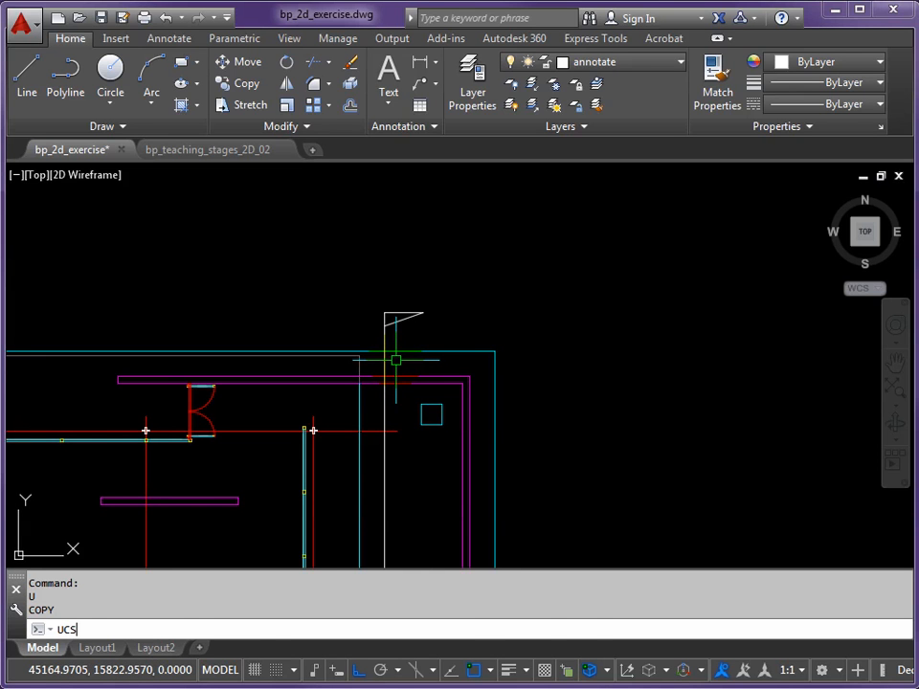
key(Return)
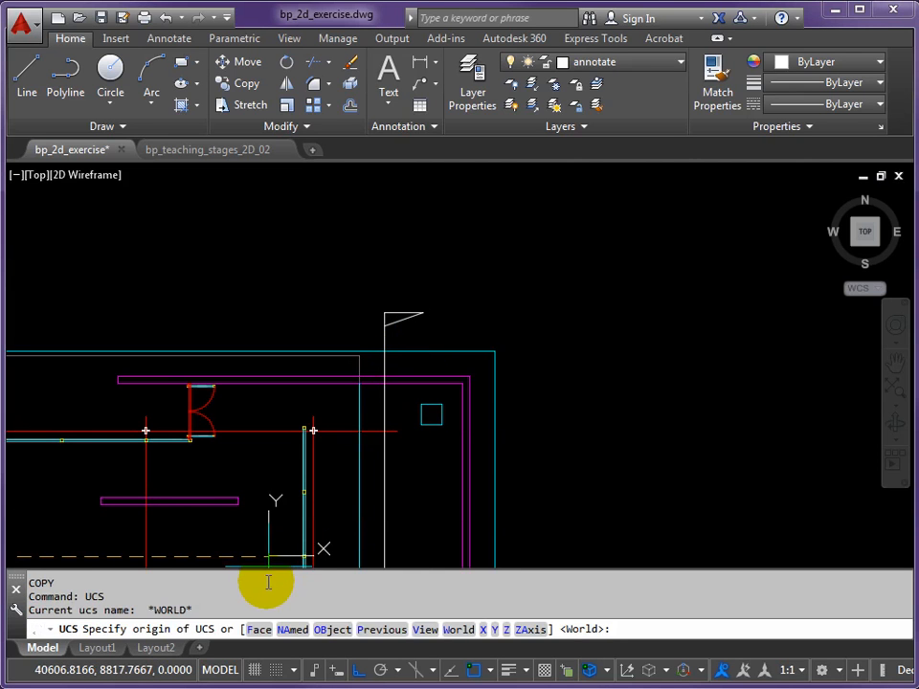
click(316, 629)
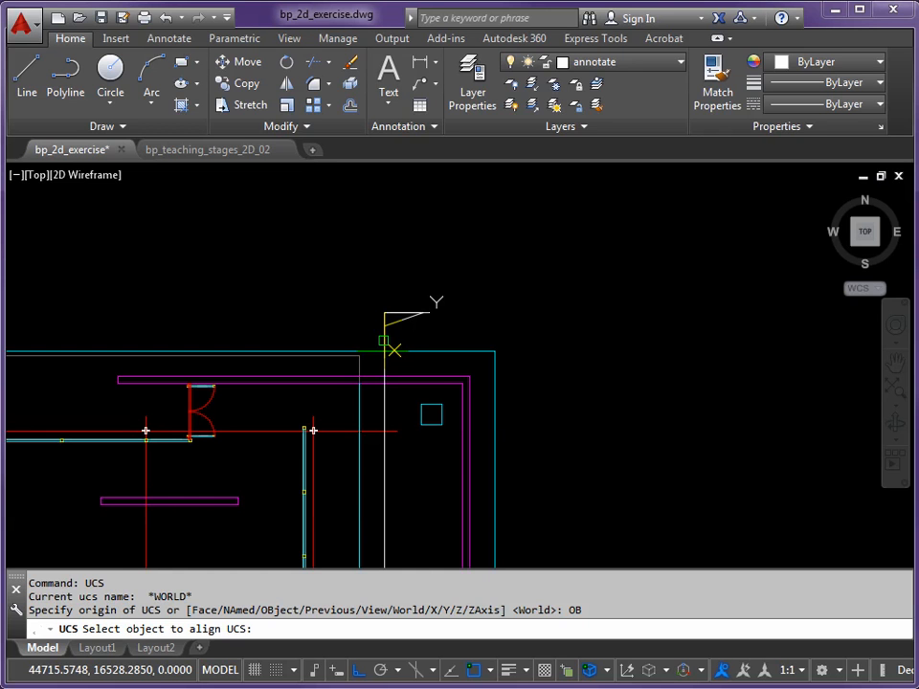
click(383, 340)
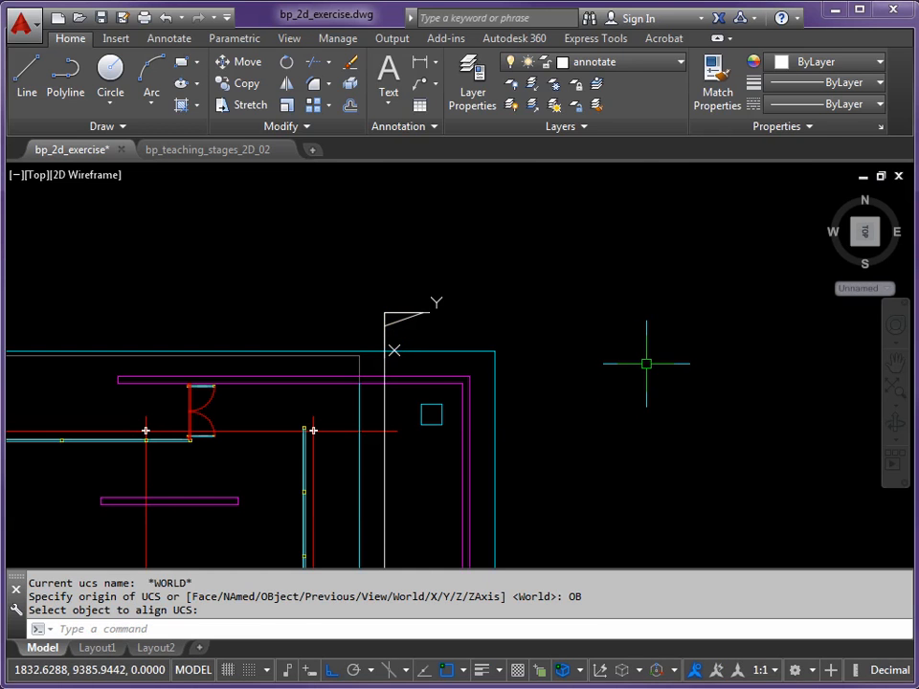
Set the model view to the plan view of the current UCS with the PLAN command
middle_drag(526, 386, 560, 330)
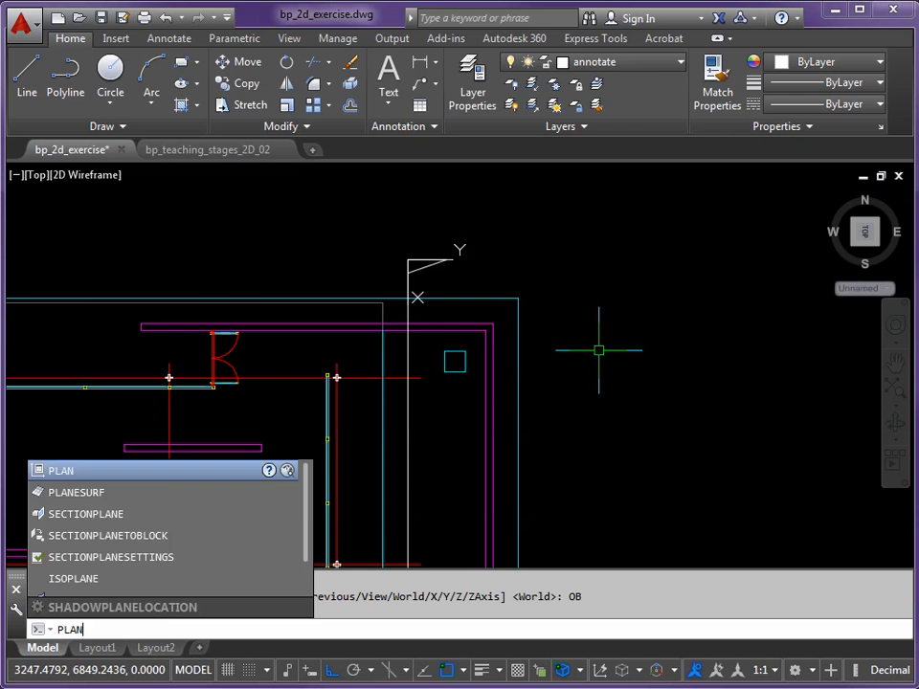
key(Return)
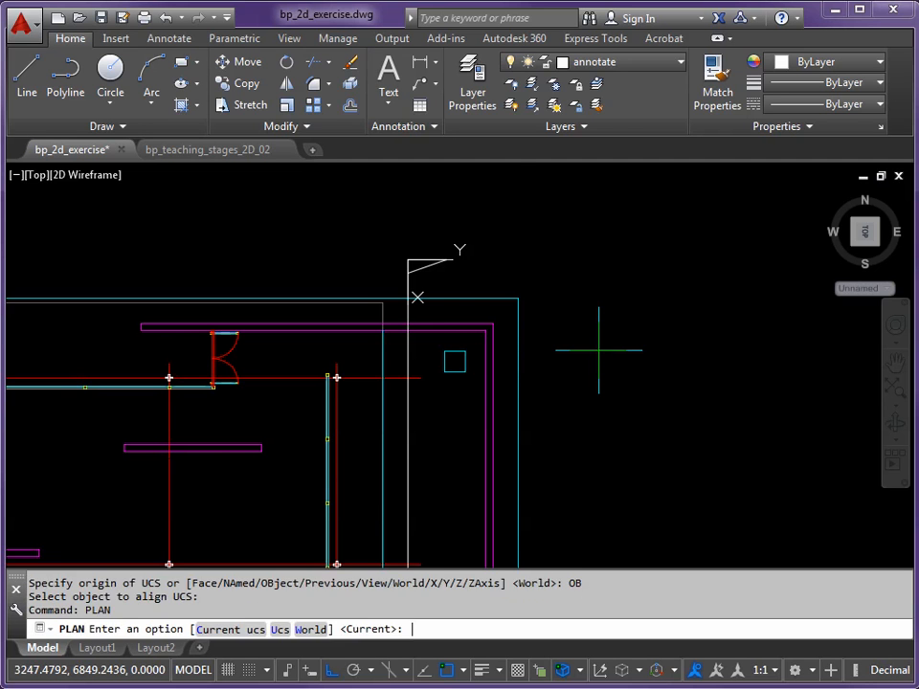
key(Return)
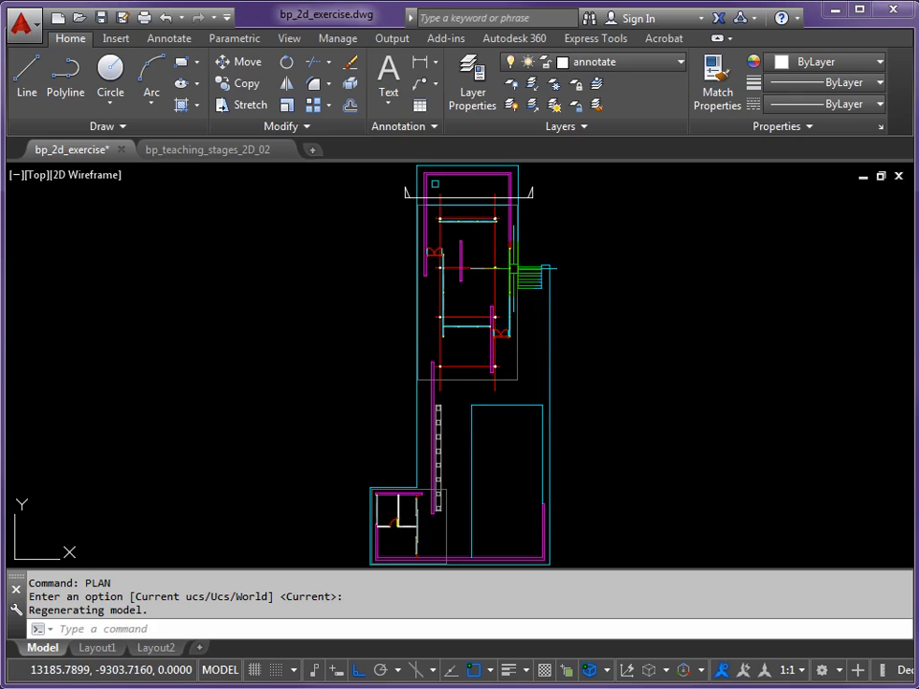
Check the orientation of the plan in Layout1 and return to model space
middle_drag(512, 266, 483, 459)
click(100, 649)
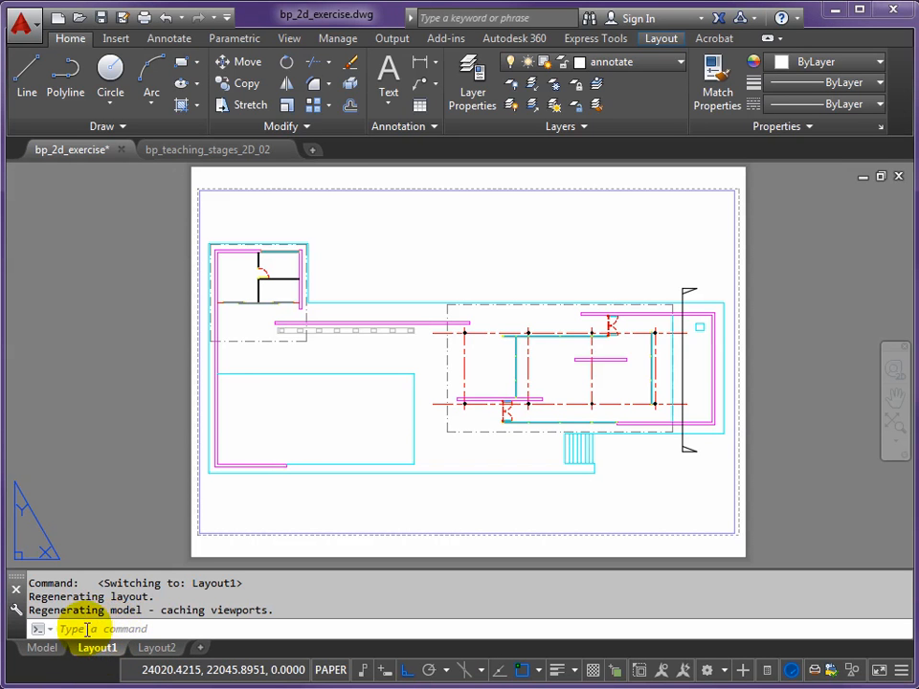
click(38, 648)
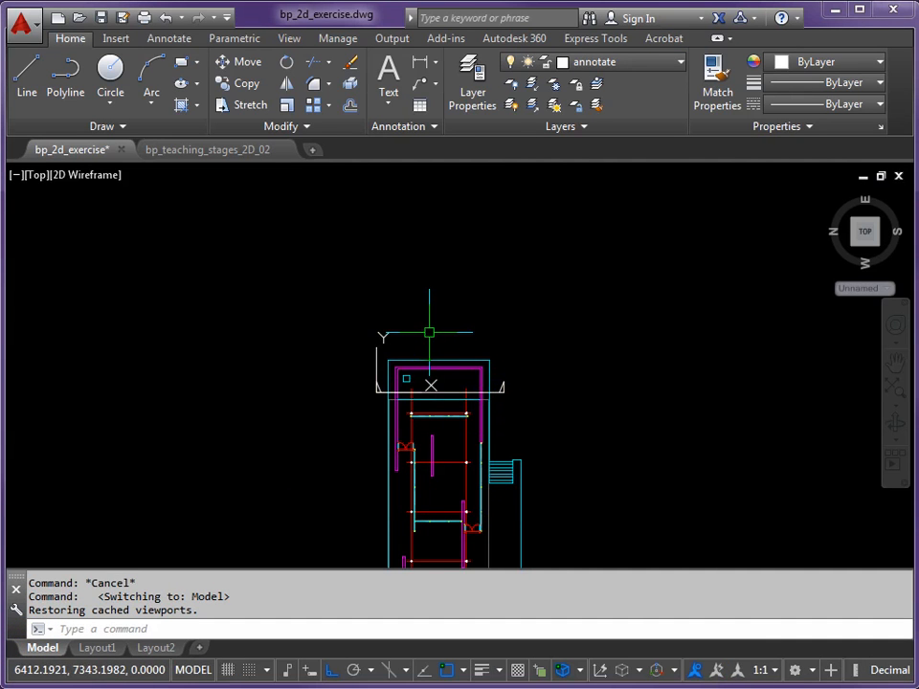
Make 2d_section_very_heavyline the current layer
scroll(429, 333, up, 2)
middle_drag(443, 339, 427, 404)
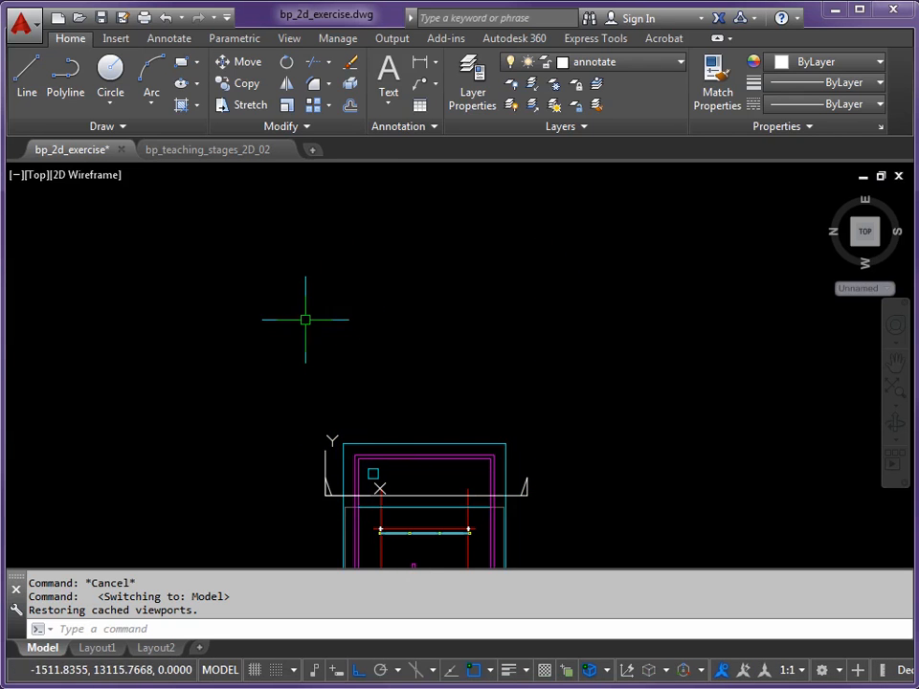
middle_drag(447, 292, 445, 307)
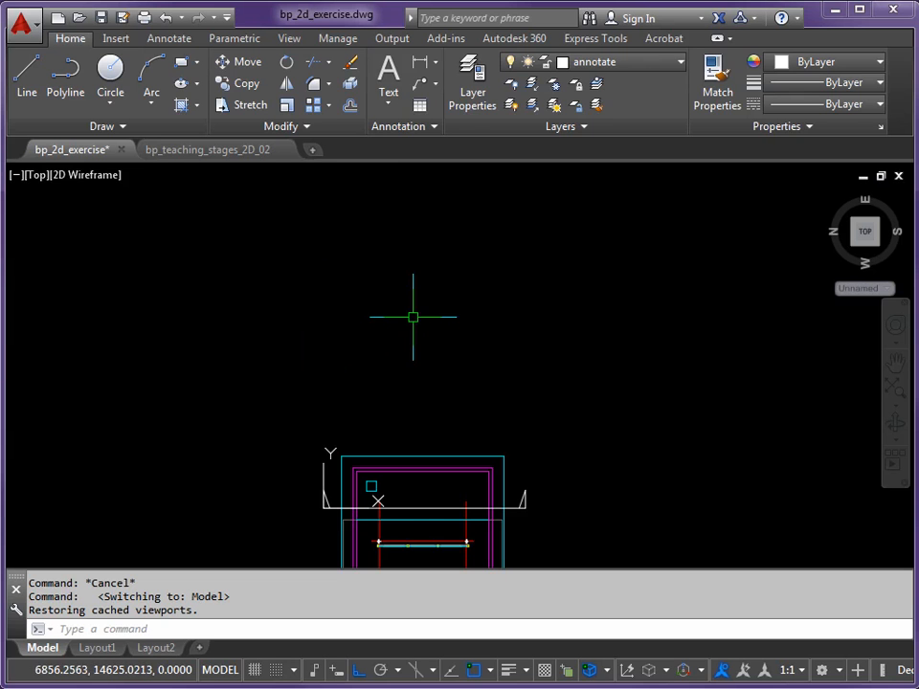
middle_drag(395, 378, 390, 399)
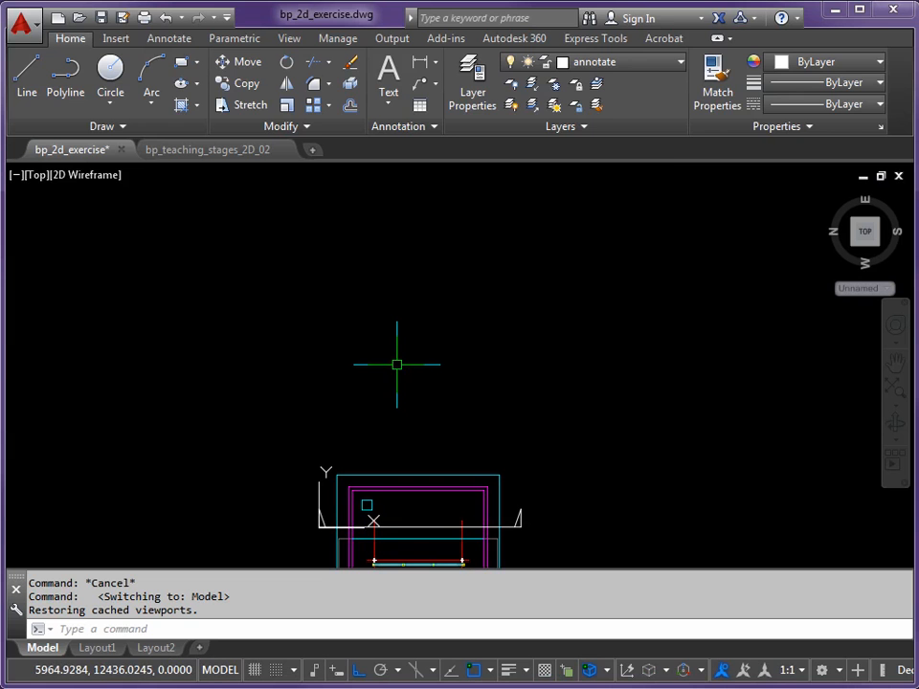
click(679, 66)
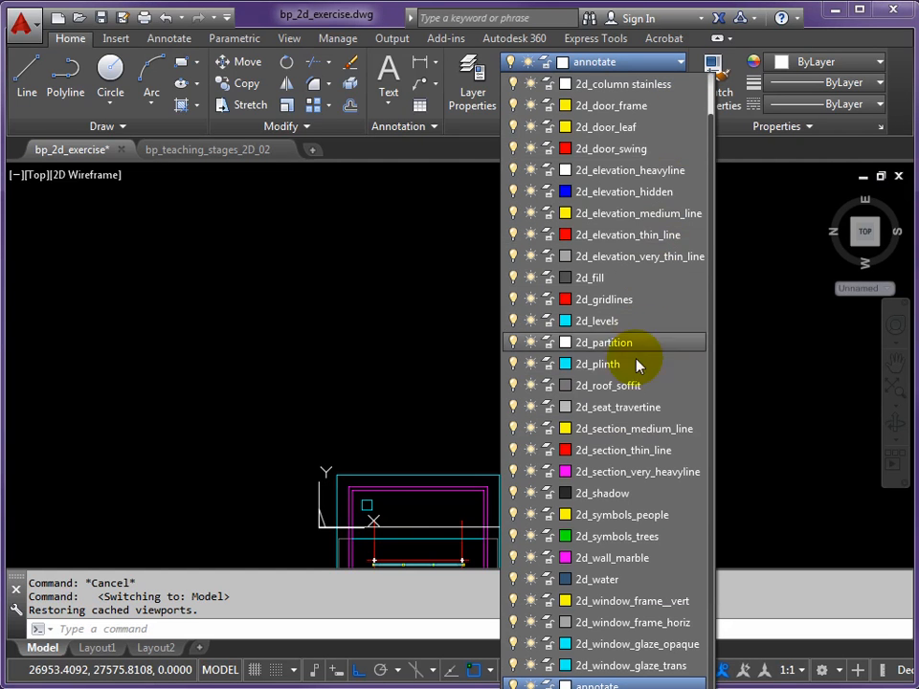
click(605, 475)
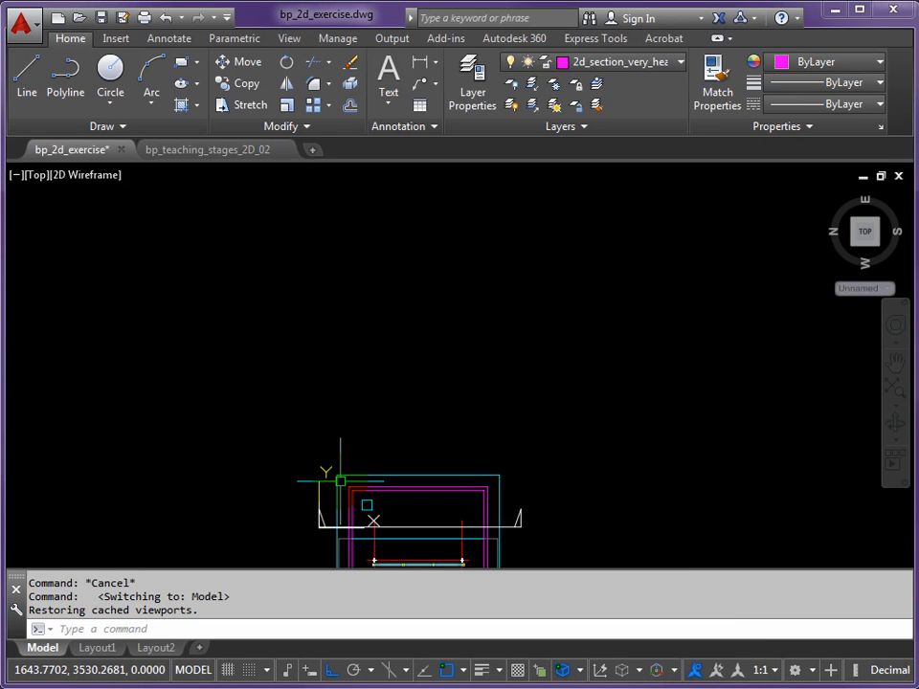
Draw a vertical projection line about 19,600 long upward from where the section line crosses the plinth's north edge
scroll(340, 525, up, 4)
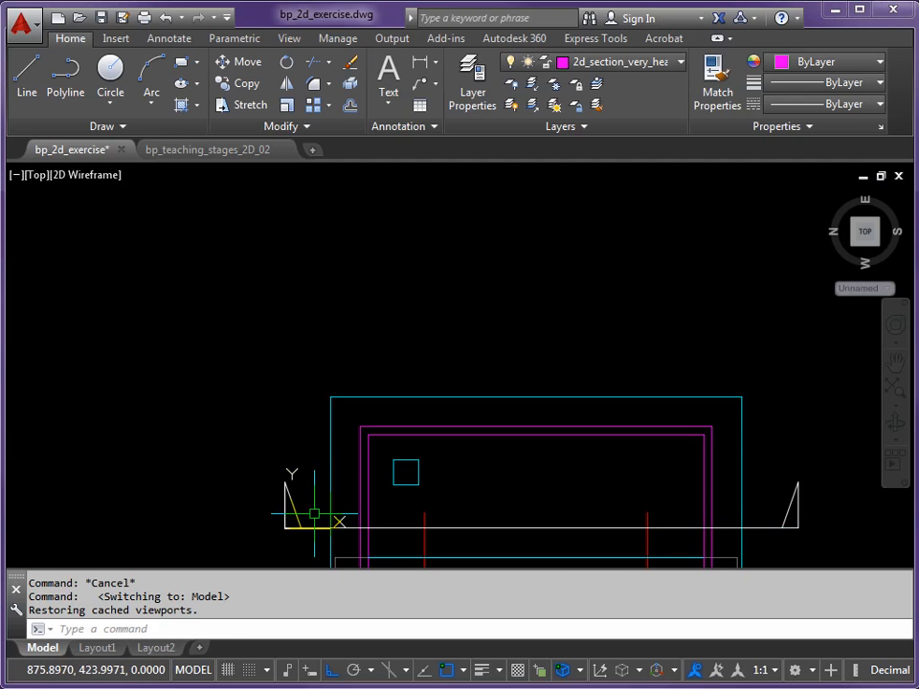
text(L)
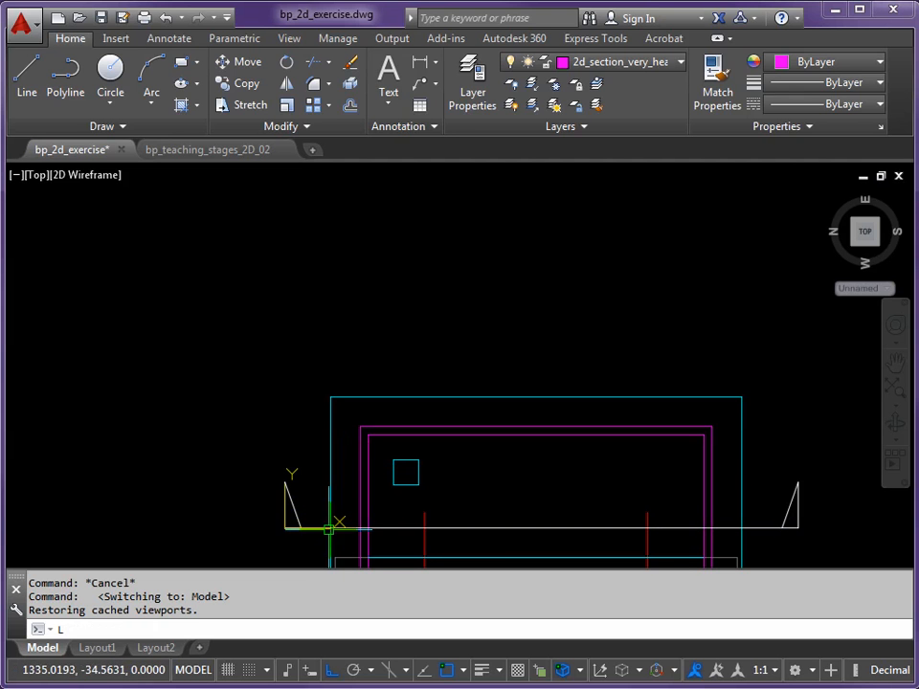
key(Return)
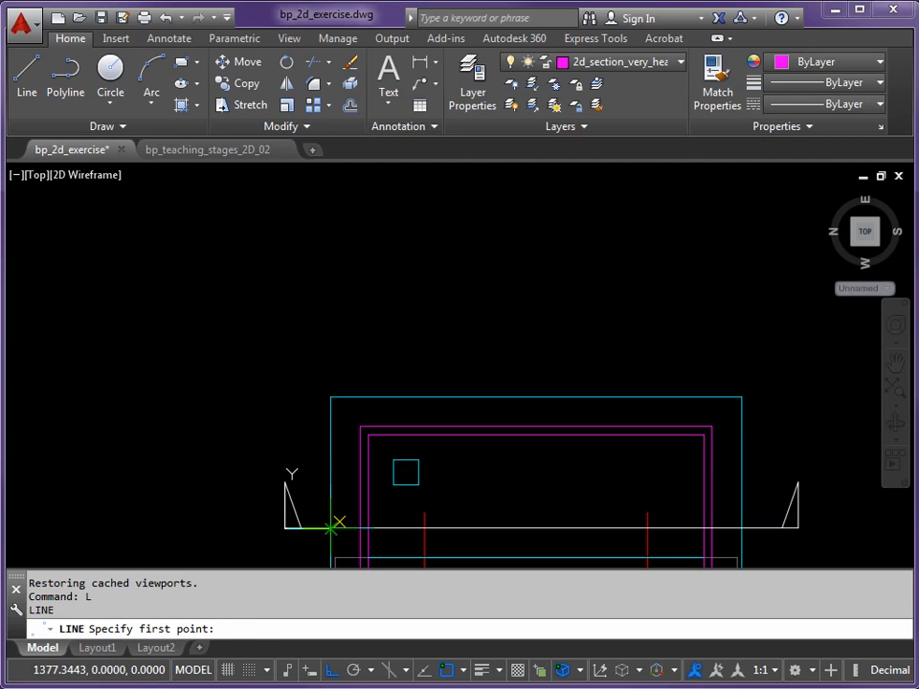
click(331, 527)
scroll(307, 257, down, 3)
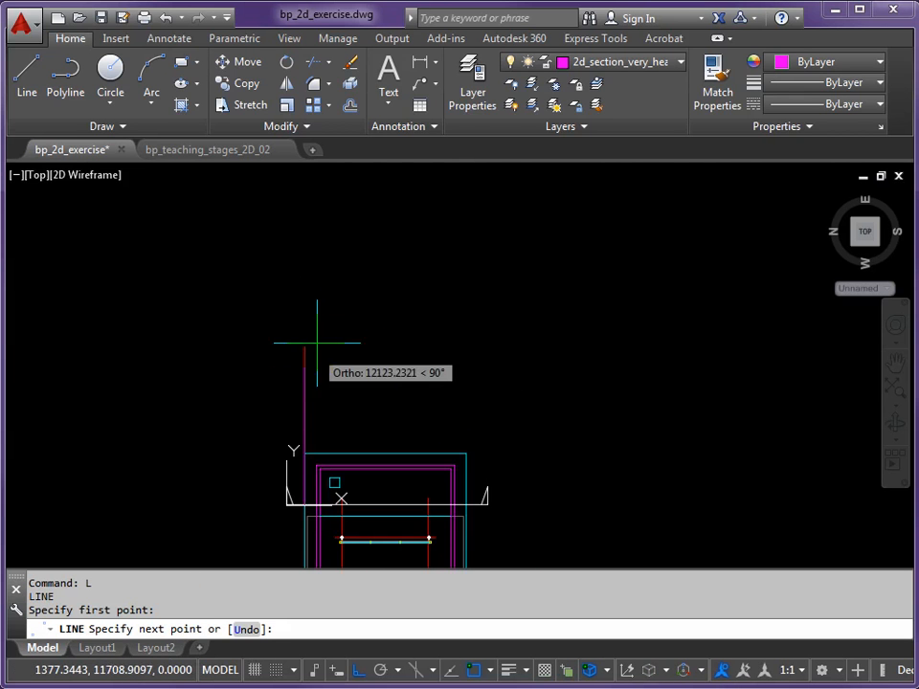
click(307, 248)
key(Return)
Project a vertical line upward from the section line at the north marble wall's outer face, ending level with the first line
scroll(305, 505, up, 3)
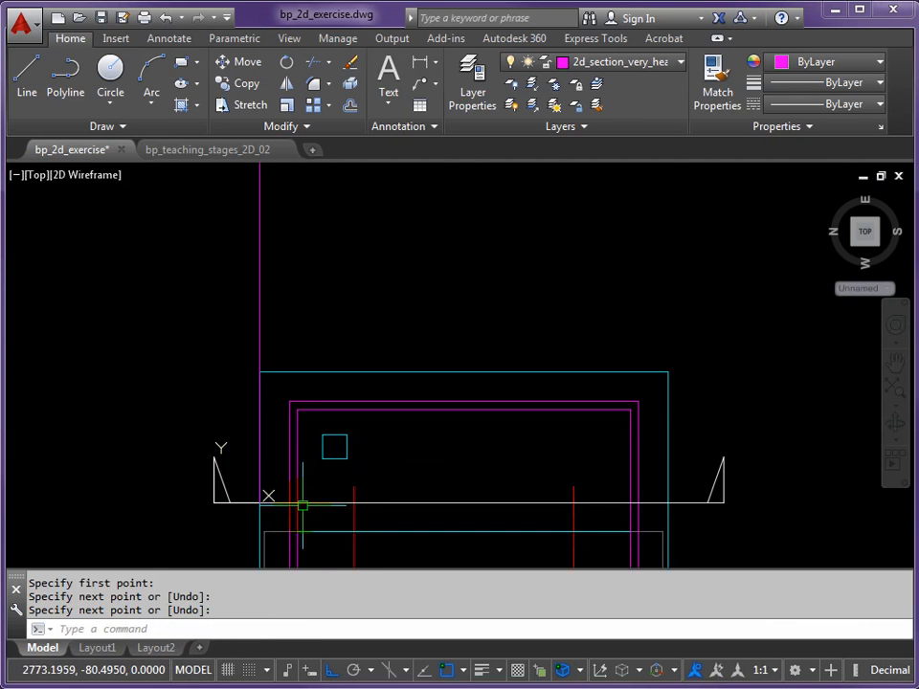
key(Return)
click(298, 404)
scroll(295, 280, down, 2)
middle_drag(308, 265, 295, 434)
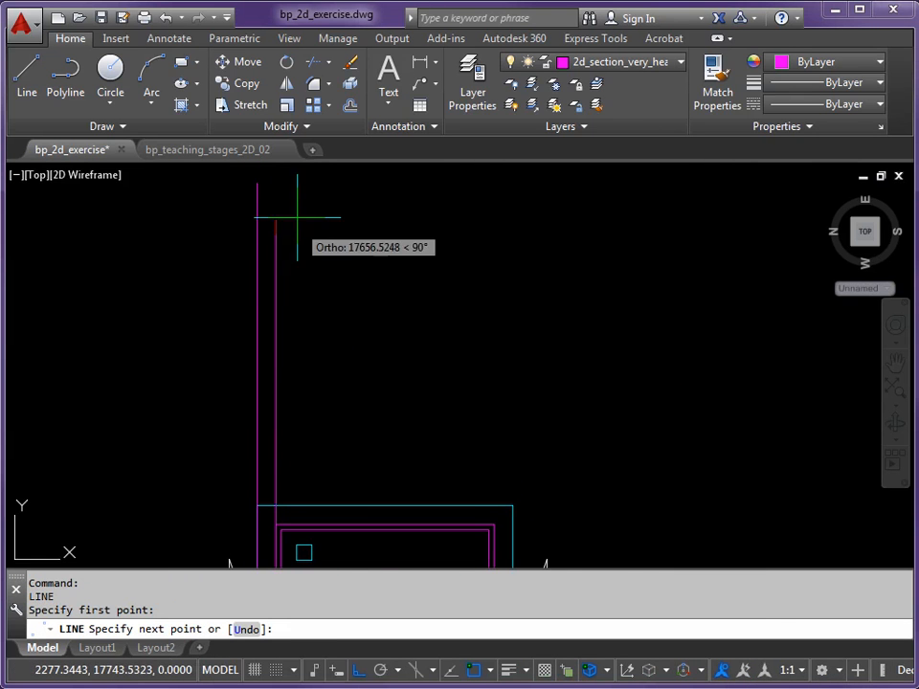
click(291, 182)
key(Return)
key(Return)
Project a vertical line upward from the section line at the north marble wall's inner face to about the same height
middle_drag(273, 550, 283, 443)
click(283, 443)
middle_drag(305, 333, 281, 476)
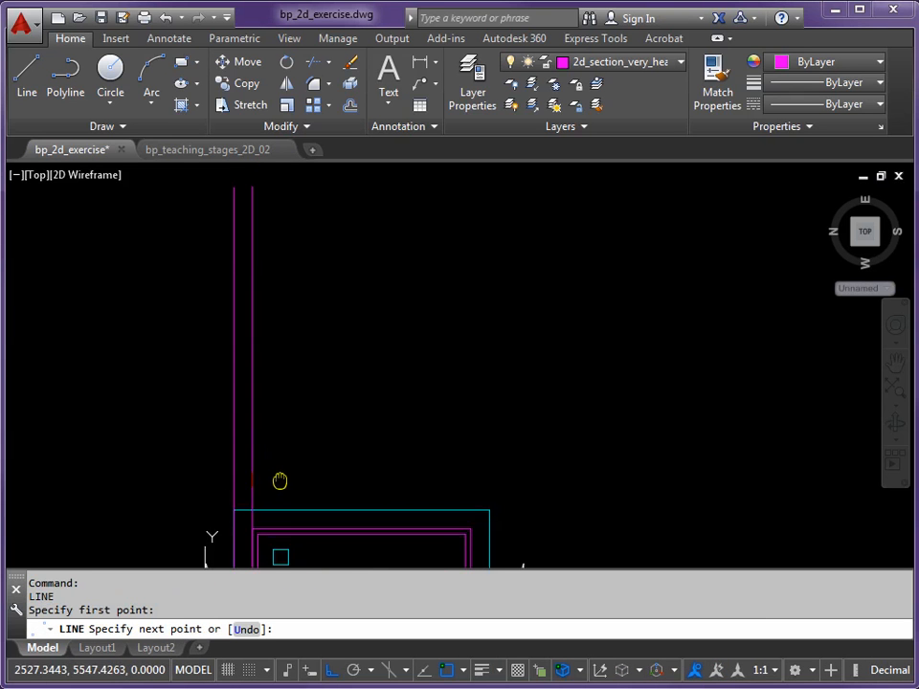
click(280, 184)
middle_drag(429, 437, 298, 324)
key(Return)
key(Return)
Project a vertical line about 19,600 long upward from the section line at the south marble wall's inner face
click(332, 476)
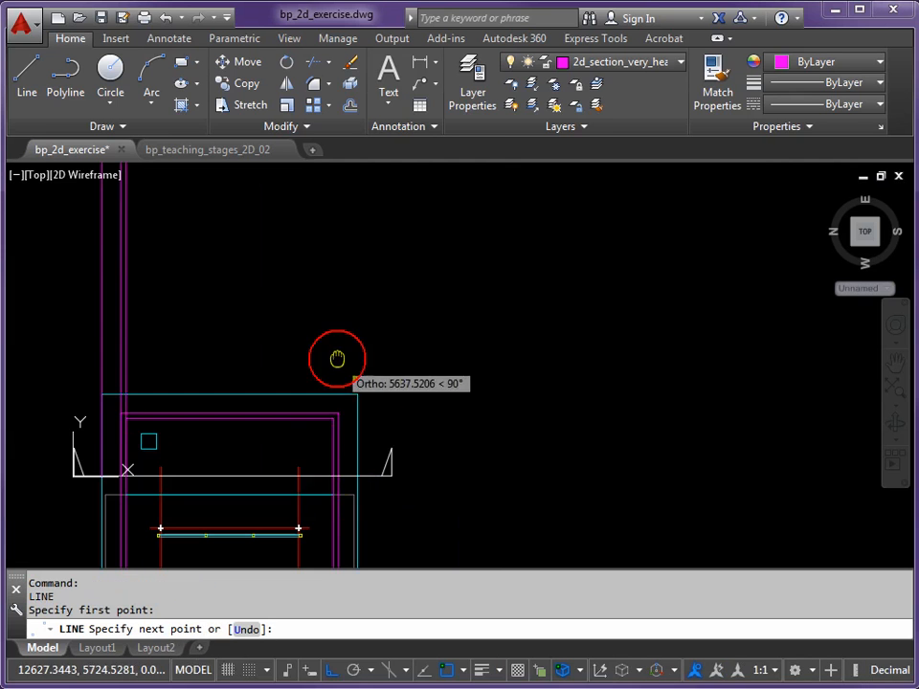
middle_drag(336, 359, 332, 446)
middle_drag(332, 282, 323, 349)
click(322, 244)
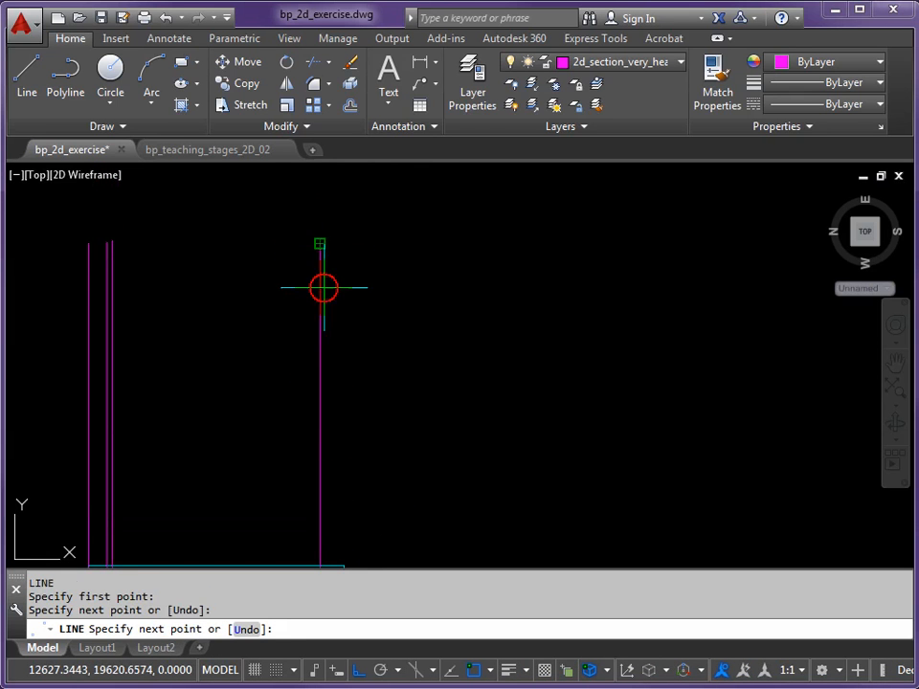
middle_drag(321, 451, 301, 301)
key(Return)
Project a vertical line upward from the section line at the south marble wall's outer face to about the same height
key(Return)
click(306, 492)
middle_drag(343, 351, 340, 497)
click(334, 234)
middle_drag(345, 412, 342, 277)
key(Return)
key(Return)
Project a vertical line upward from where the section line crosses the plinth's south edge, ending level with the other lines
click(295, 500)
middle_drag(312, 184, 312, 361)
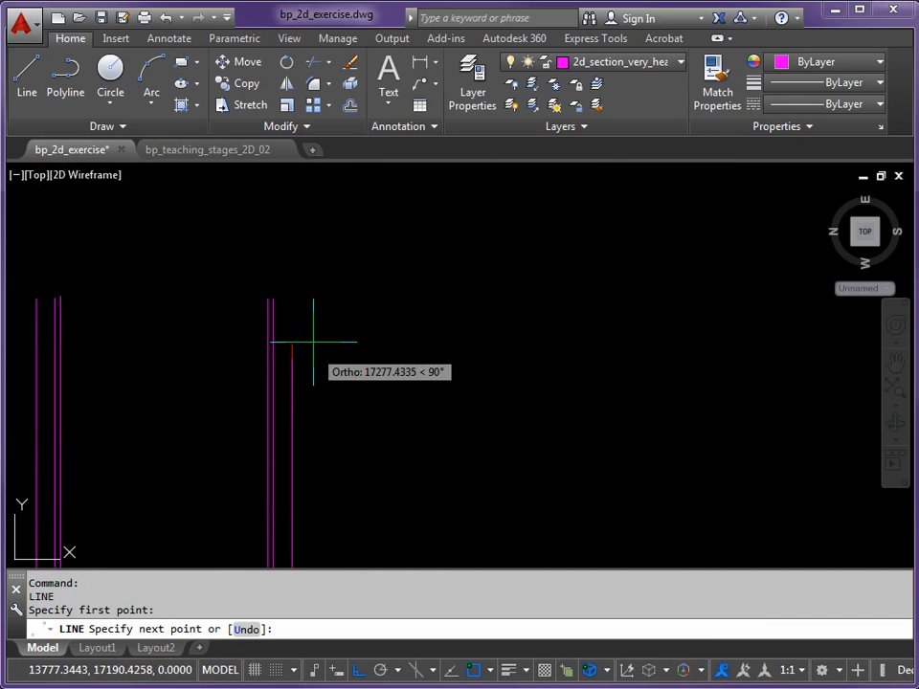
click(315, 298)
key(Return)
scroll(303, 427, down, 2)
middle_drag(297, 421, 407, 343)
middle_drag(375, 524, 399, 438)
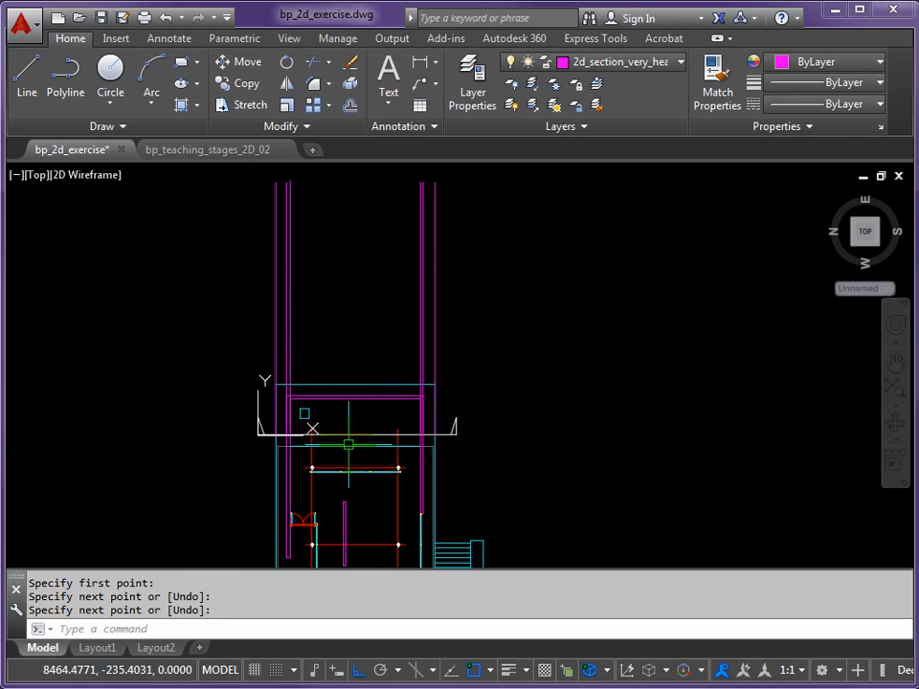
scroll(349, 435, up, 2)
scroll(432, 435, down, 2)
middle_drag(401, 362, 401, 433)
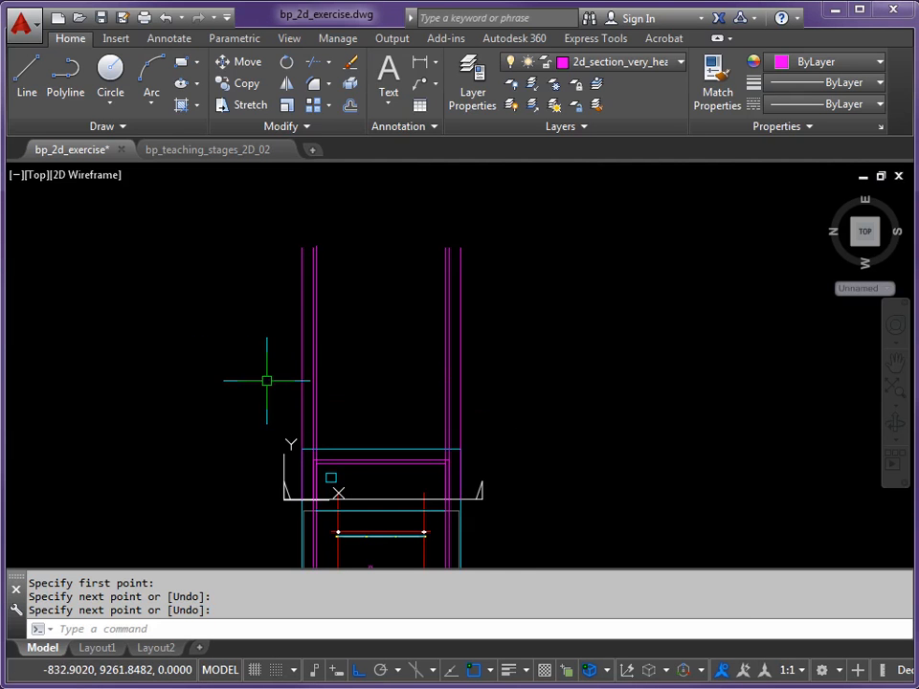
scroll(390, 353, up, 2)
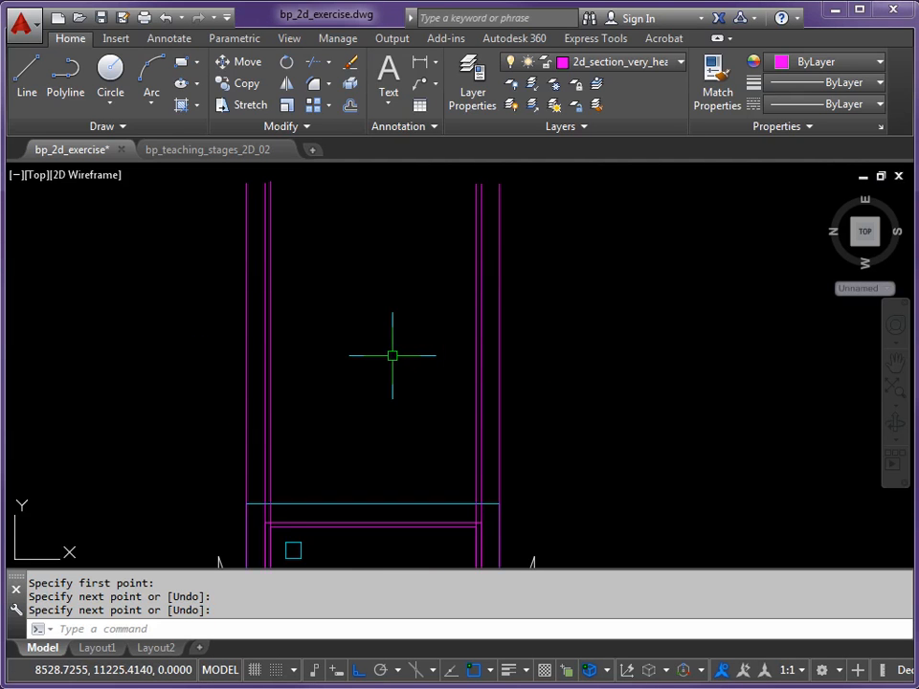
middle_drag(389, 354, 420, 384)
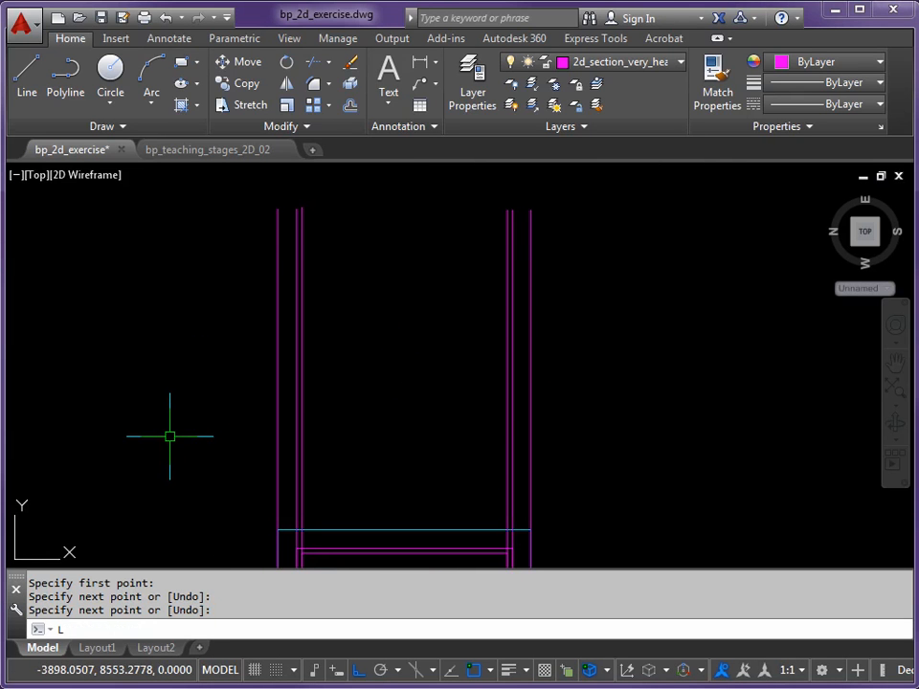
Draw a horizontal ground line about 20,000 long above the plan, crossing all the projected vertical lines
key(Return)
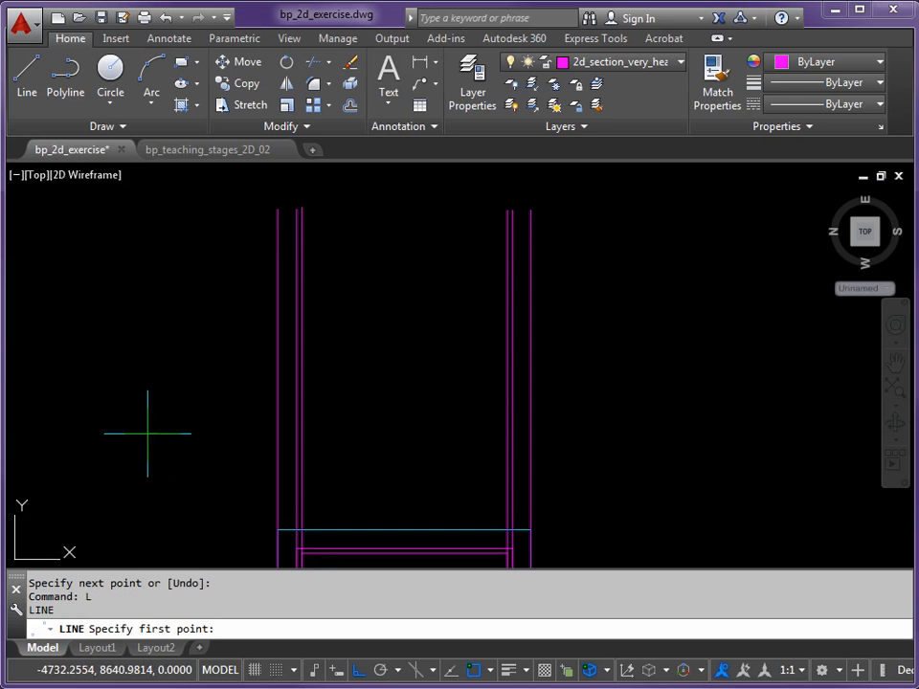
click(201, 425)
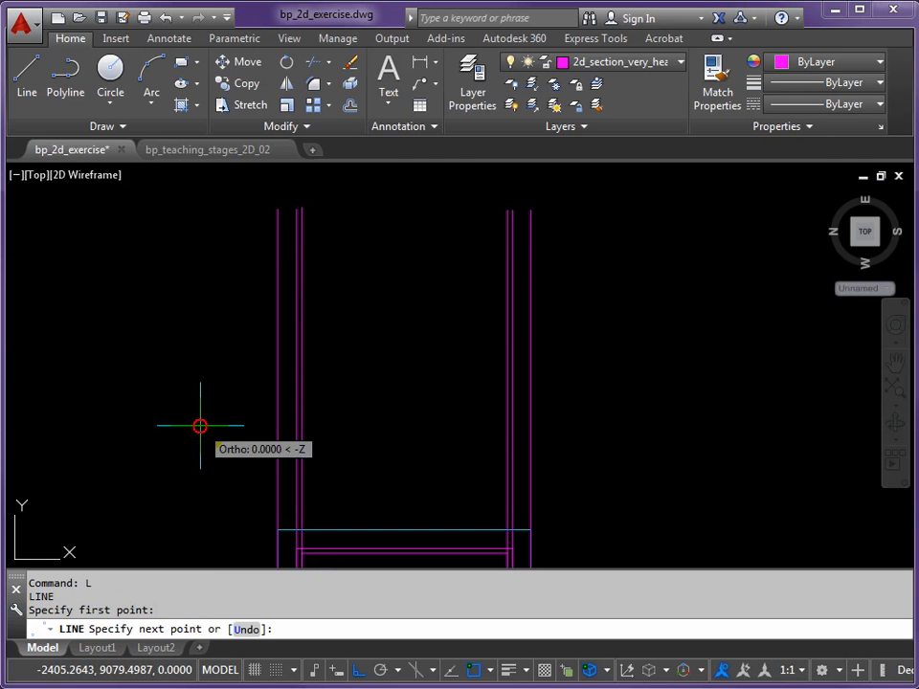
click(613, 450)
key(Return)
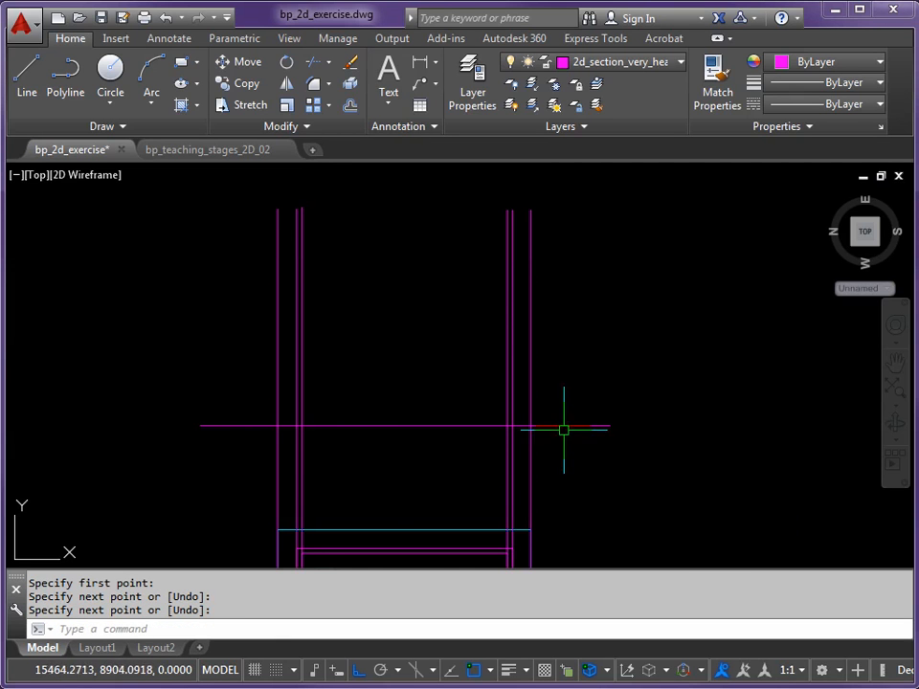
Offset the horizontal ground line 1200 upward to mark the top of the plinth
scroll(557, 429, down, 2)
middle_drag(578, 470, 524, 317)
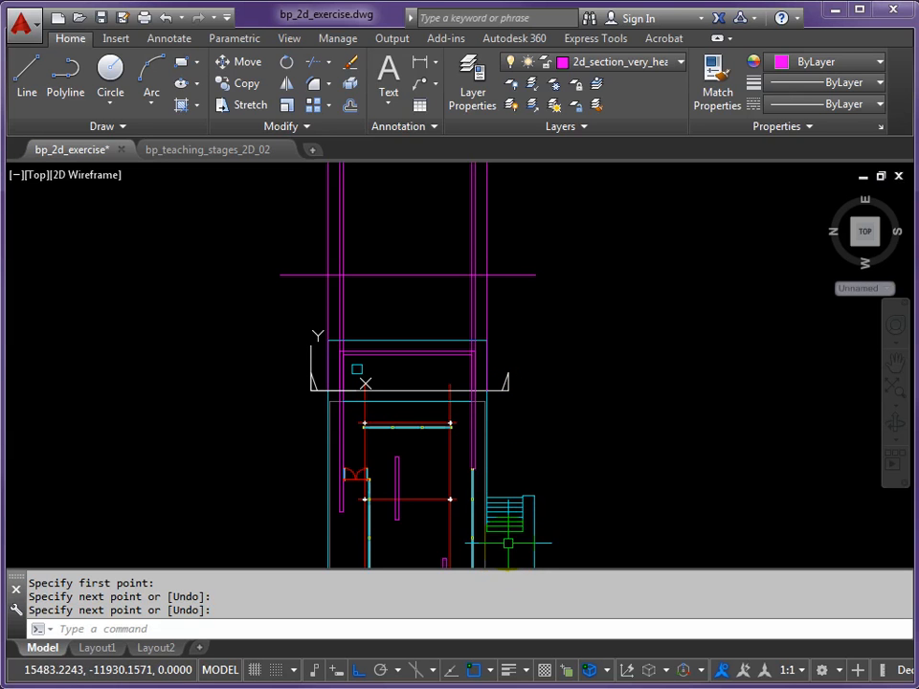
scroll(424, 358, up, 3)
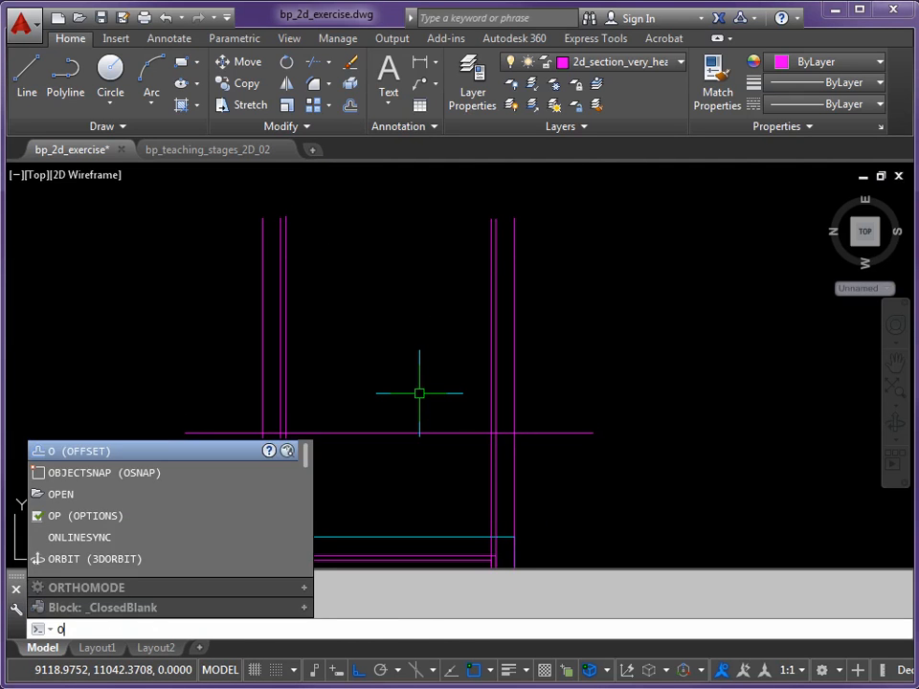
key(Return)
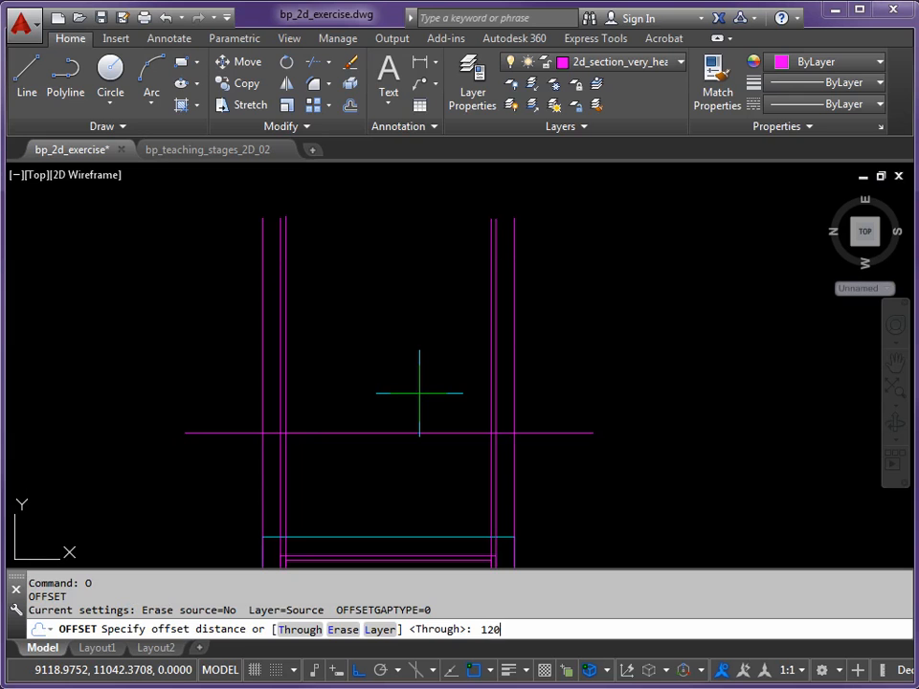
key(Return)
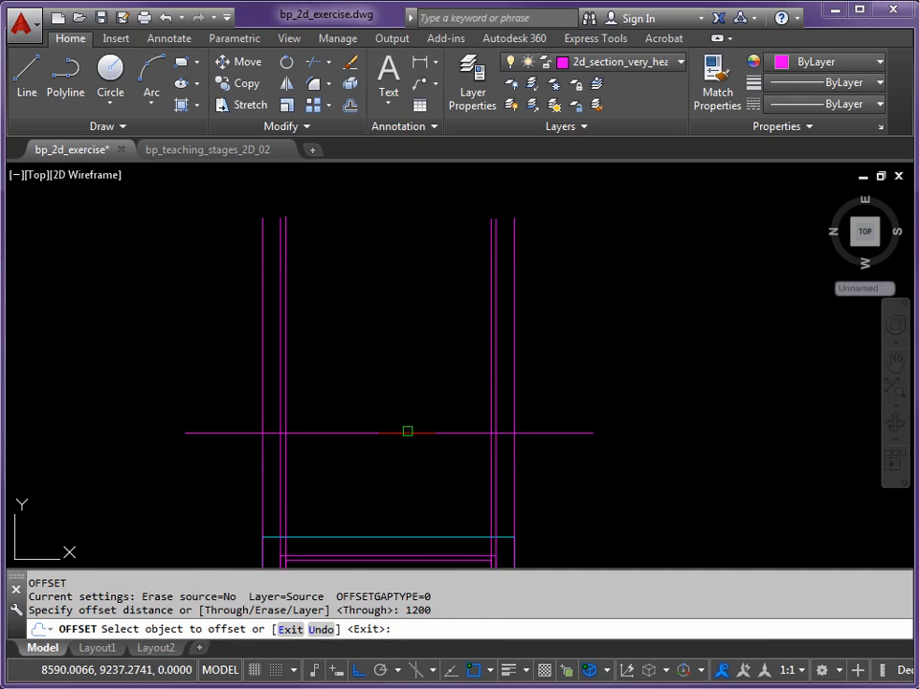
click(408, 433)
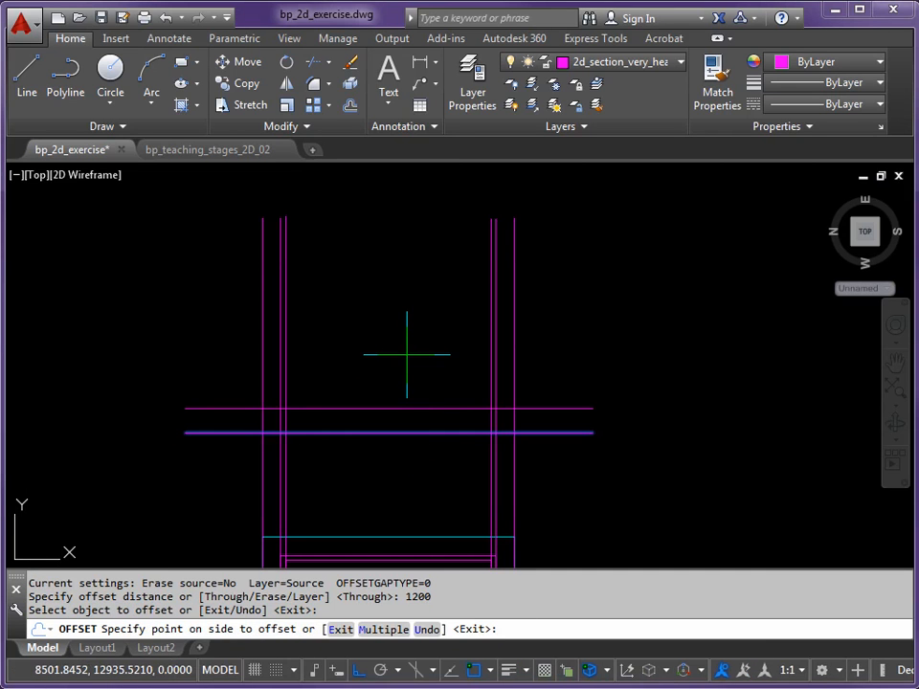
click(407, 355)
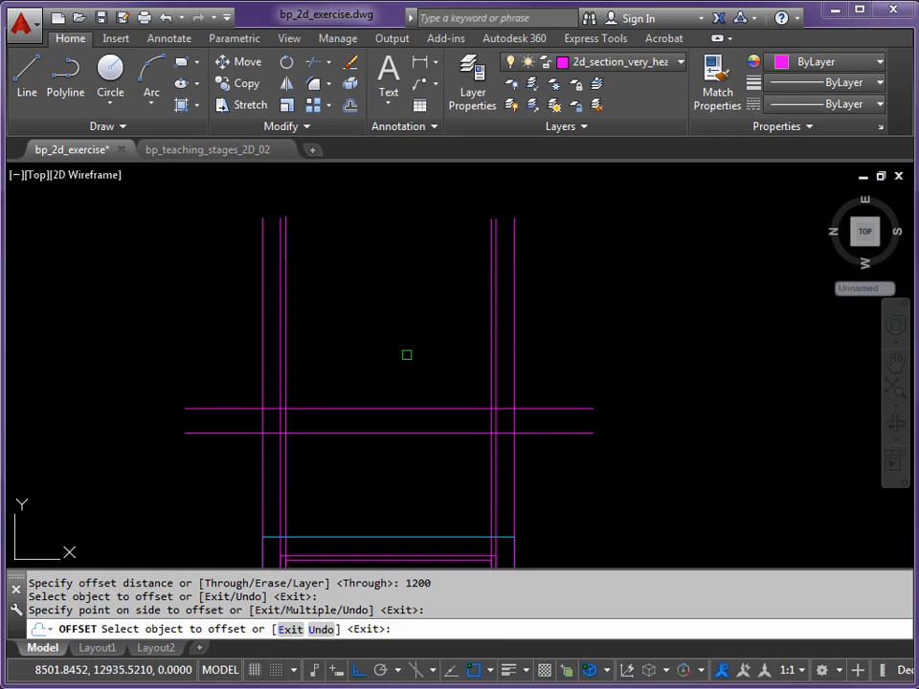
middle_drag(407, 449, 390, 343)
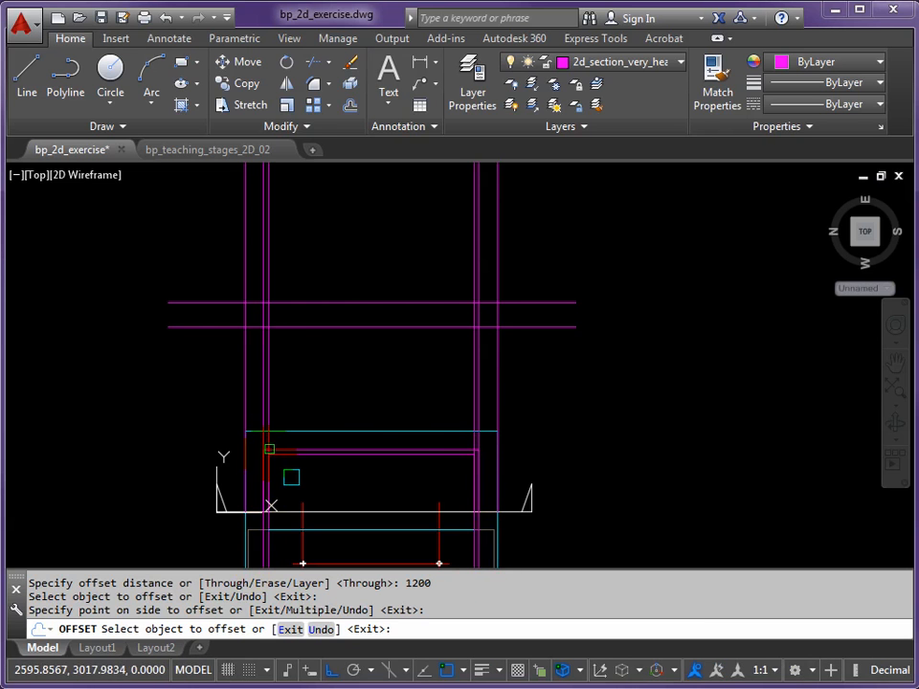
middle_drag(422, 376, 388, 469)
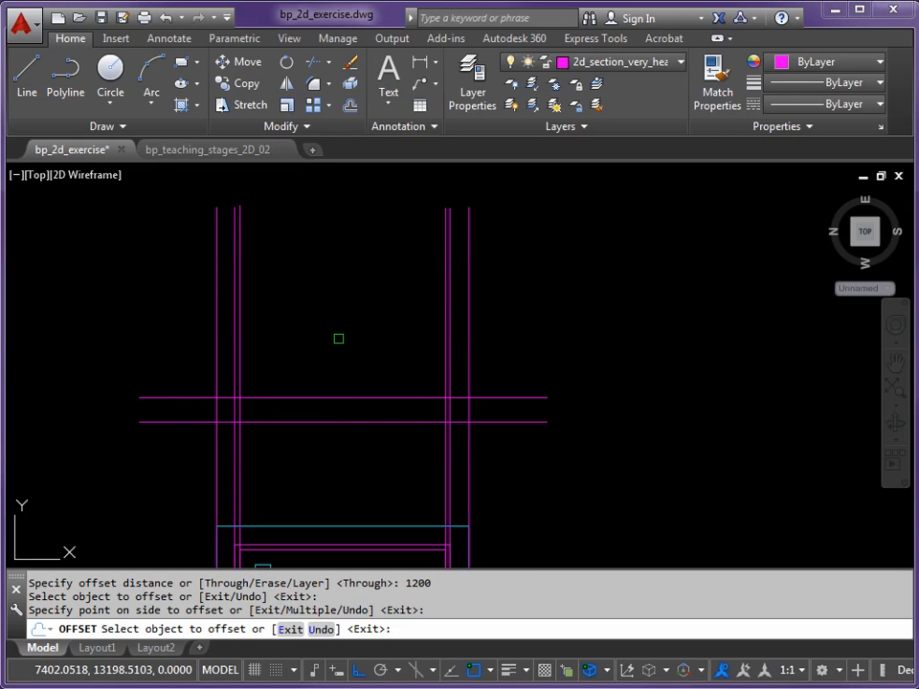
key(Return)
key(Return)
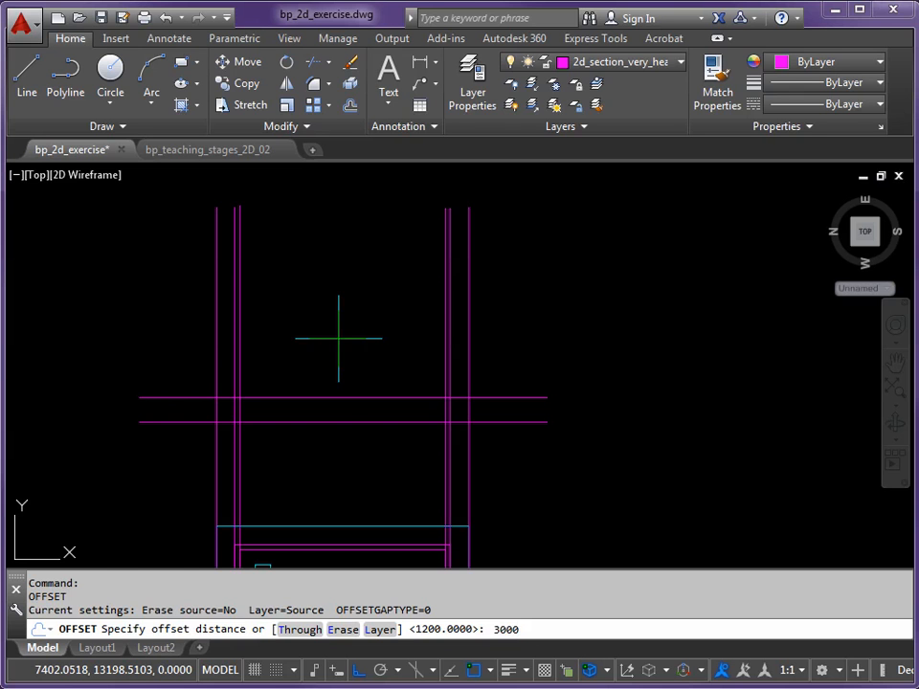
Offset the plinth top line 3000 upward
key(Return)
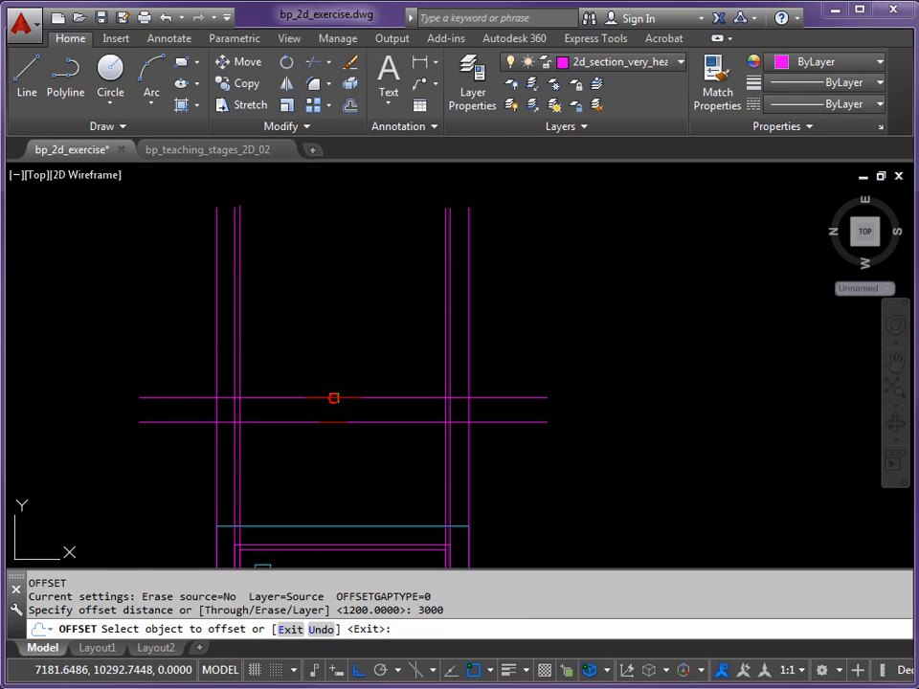
click(335, 397)
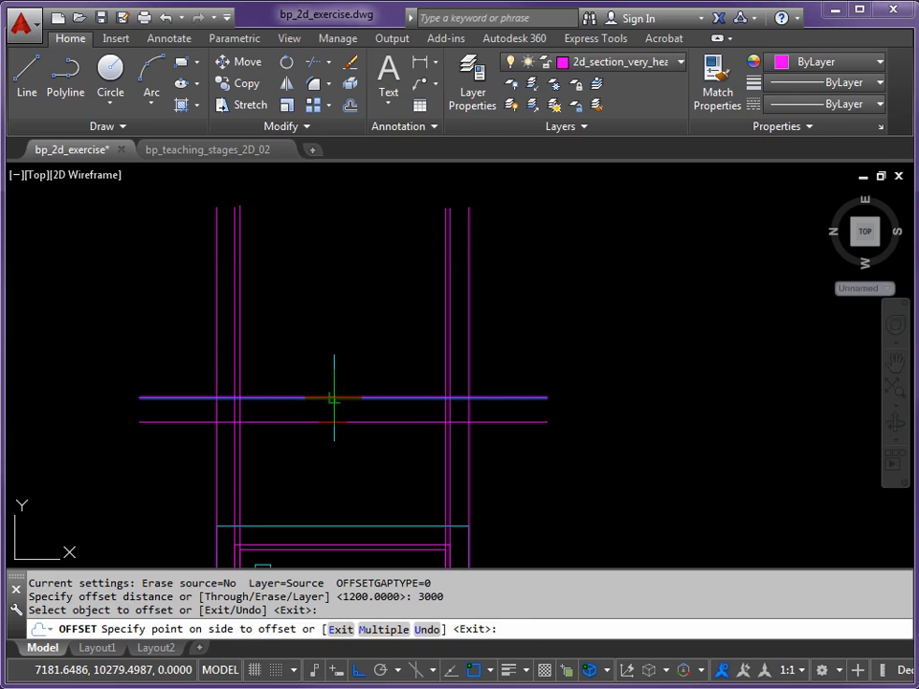
click(338, 293)
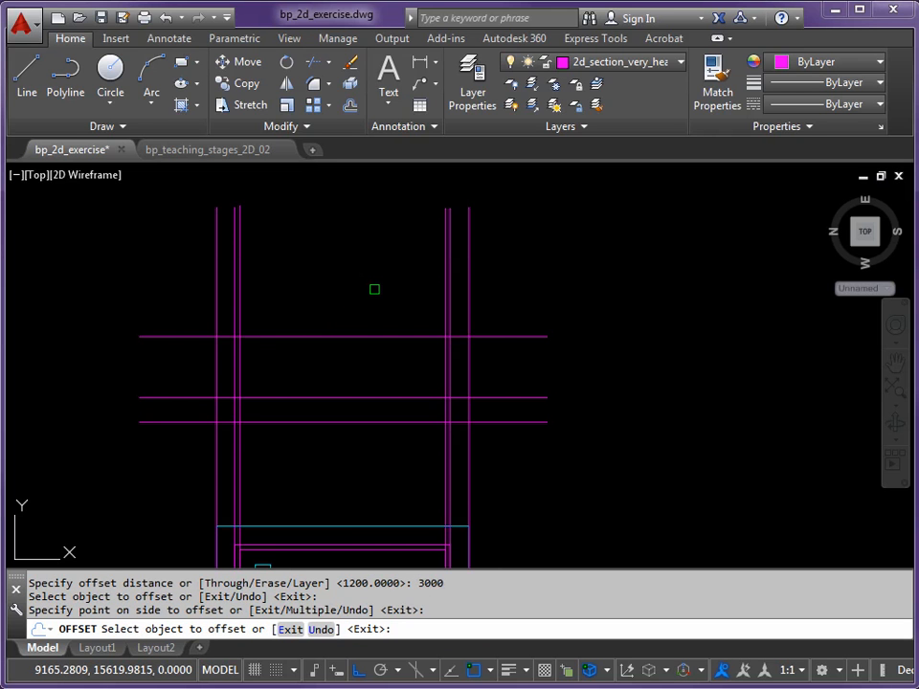
key(Return)
Offset the plinth top line 600 downward, placing a line midway between it and the ground line
middle_drag(349, 432, 336, 364)
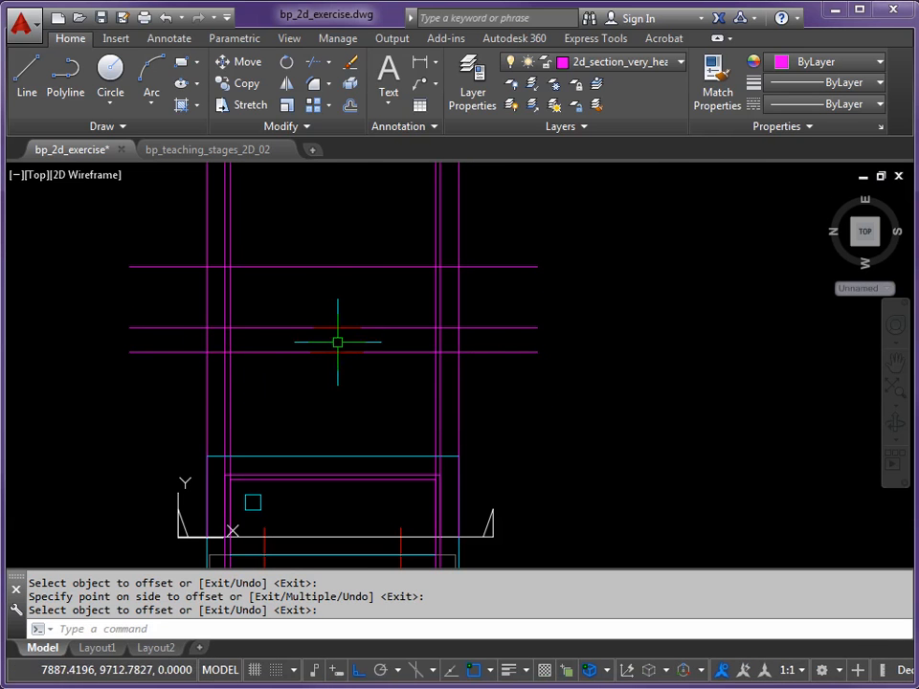
middle_drag(196, 488, 219, 423)
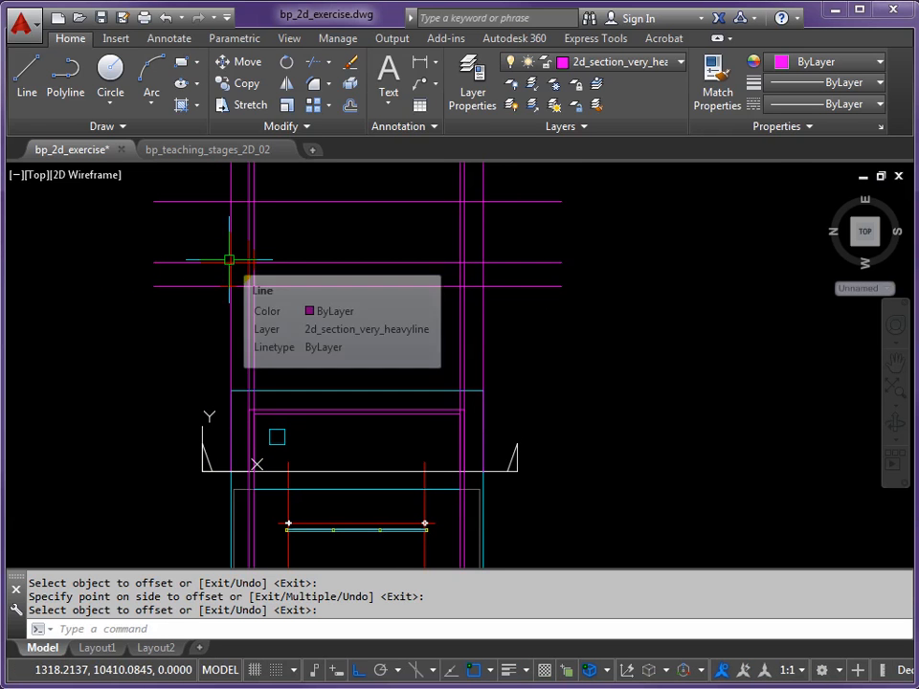
middle_drag(242, 262, 233, 305)
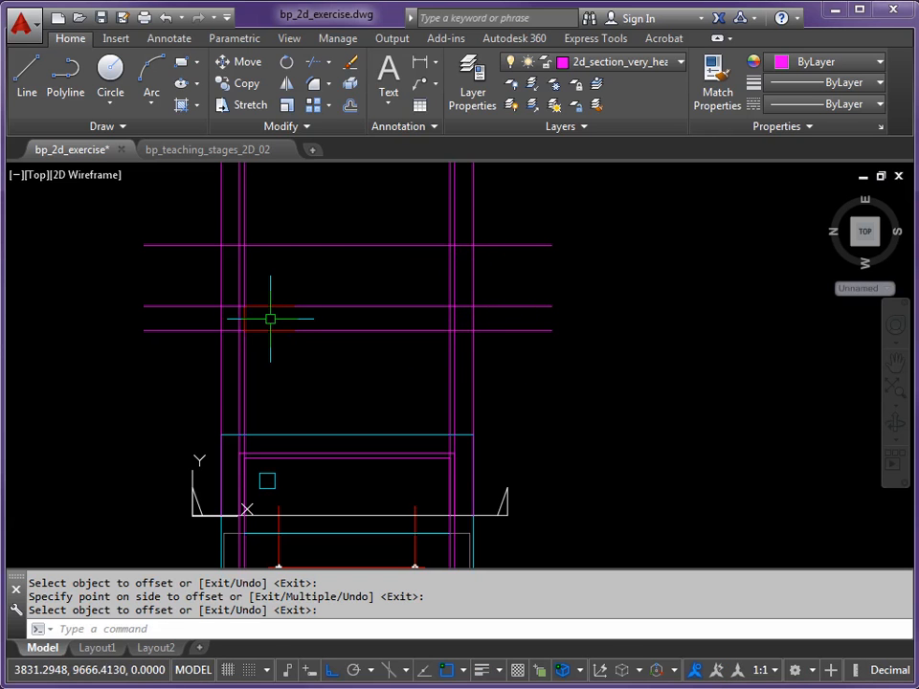
scroll(275, 314, up, 2)
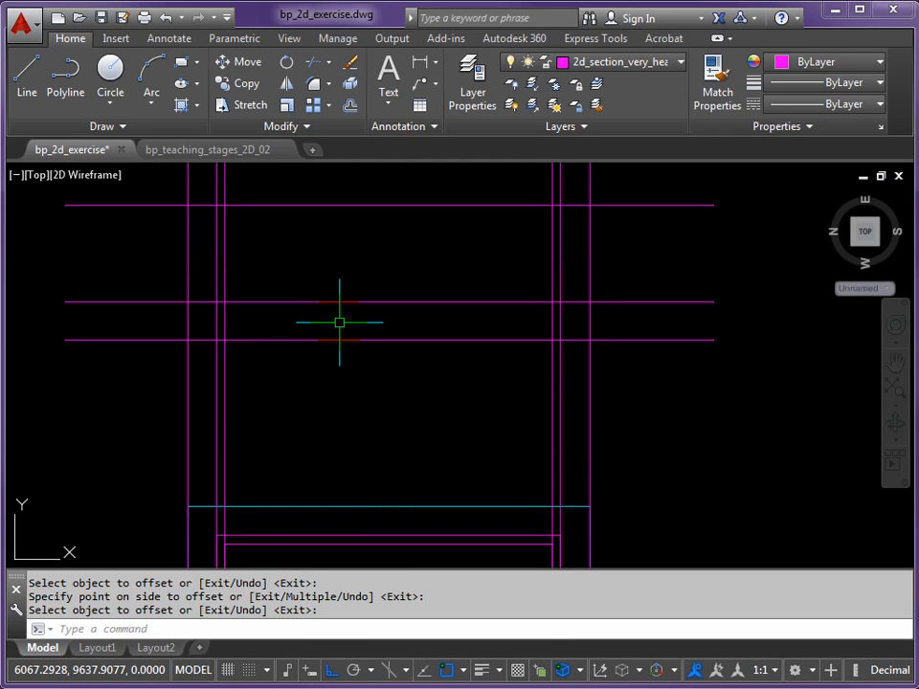
key(Return)
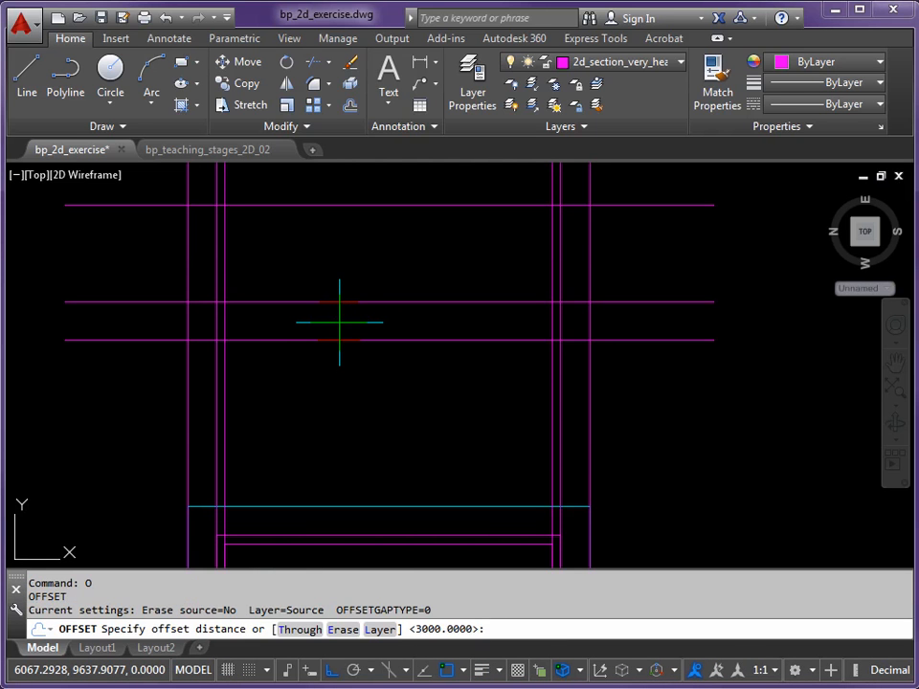
key(Return)
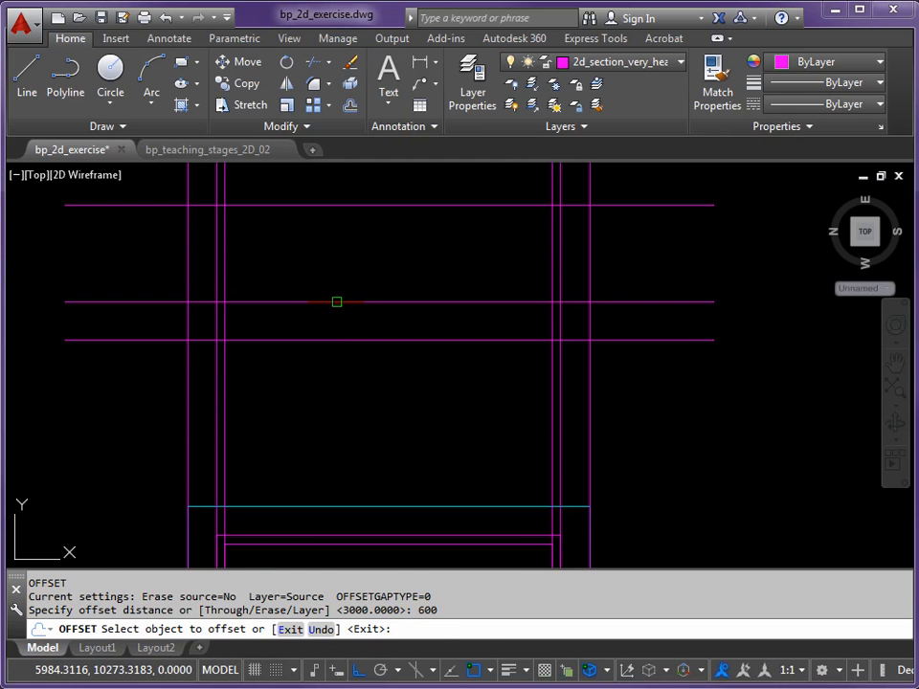
click(336, 302)
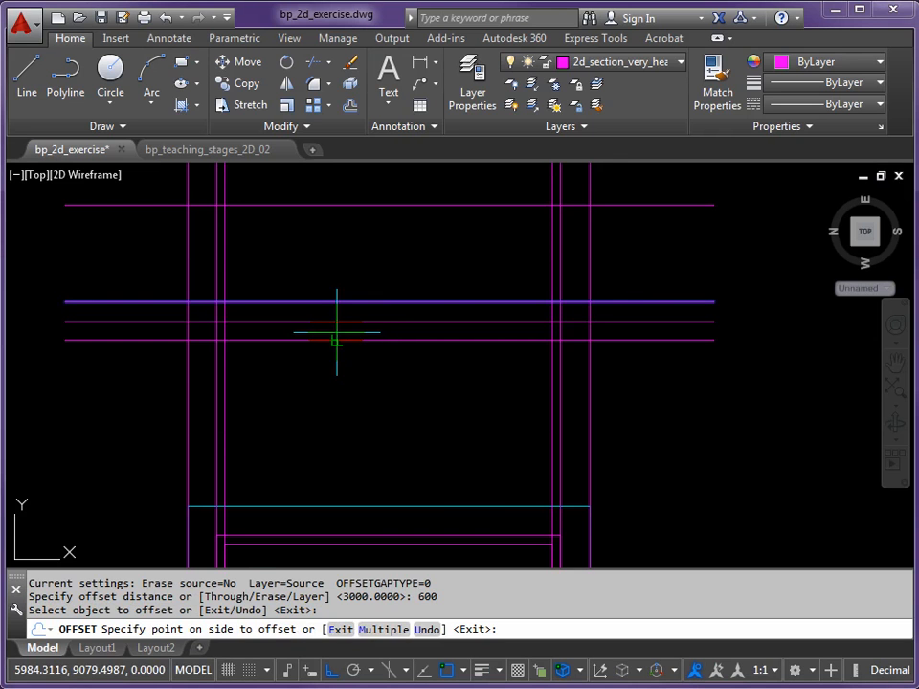
click(349, 375)
middle_drag(370, 353, 348, 427)
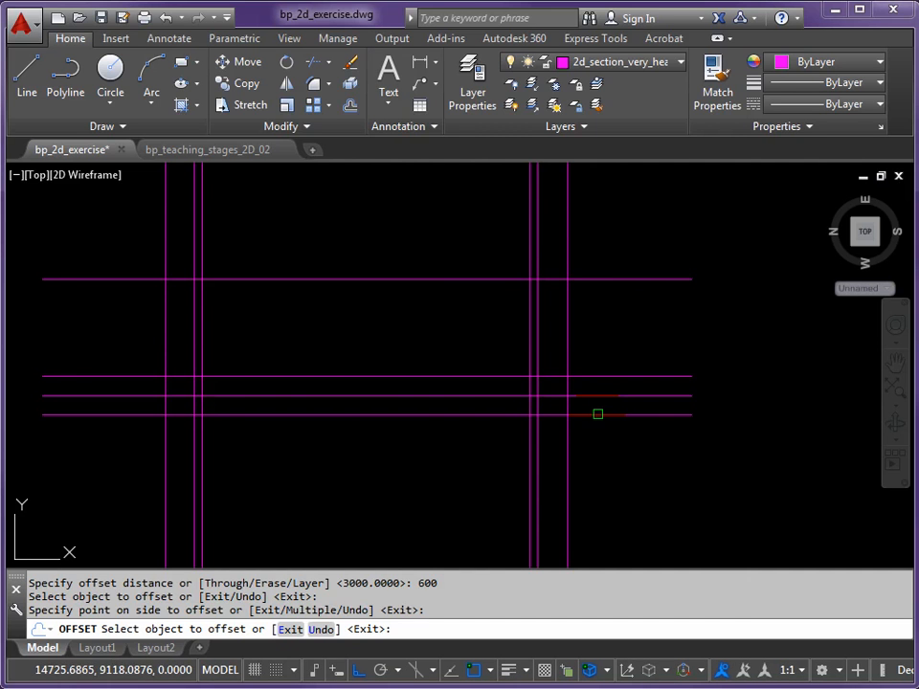
key(Escape)
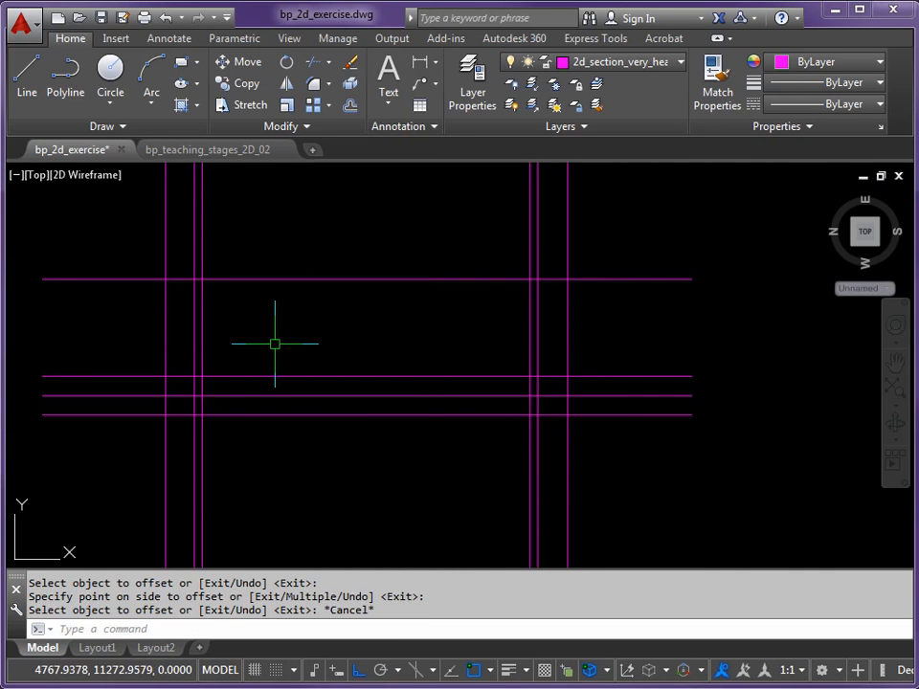
Using the two outermost vertical lines as cutting edges, trim the ground line between them and the plinth top line beyond them
text(TR)
key(Return)
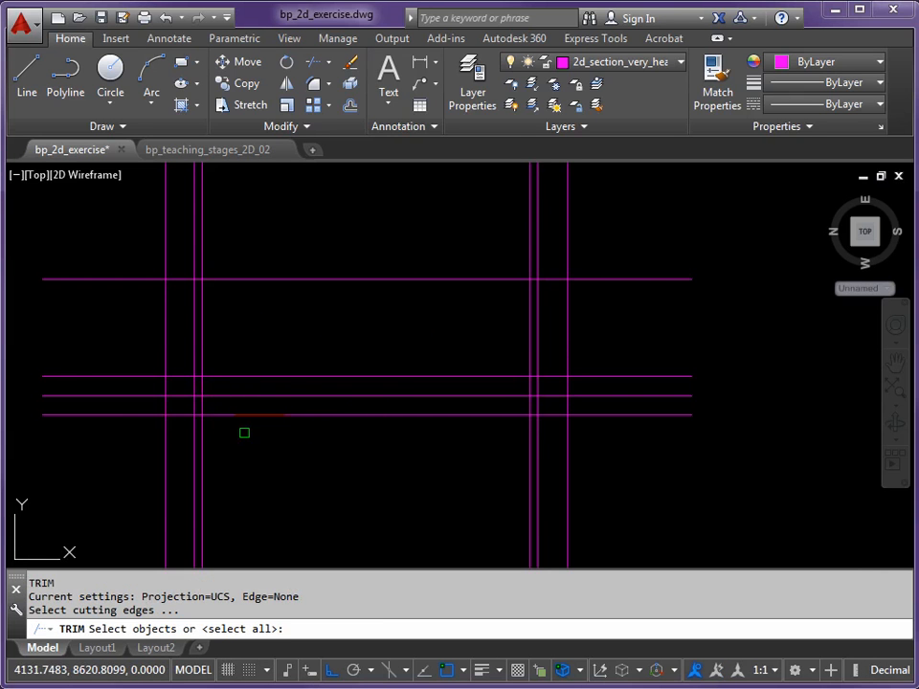
click(164, 405)
click(567, 405)
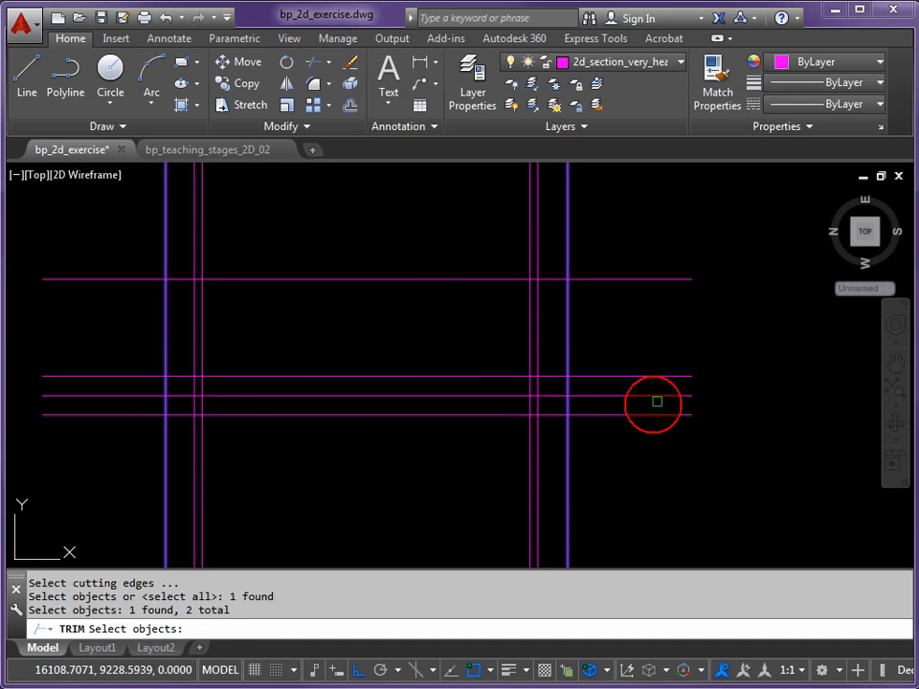
key(Return)
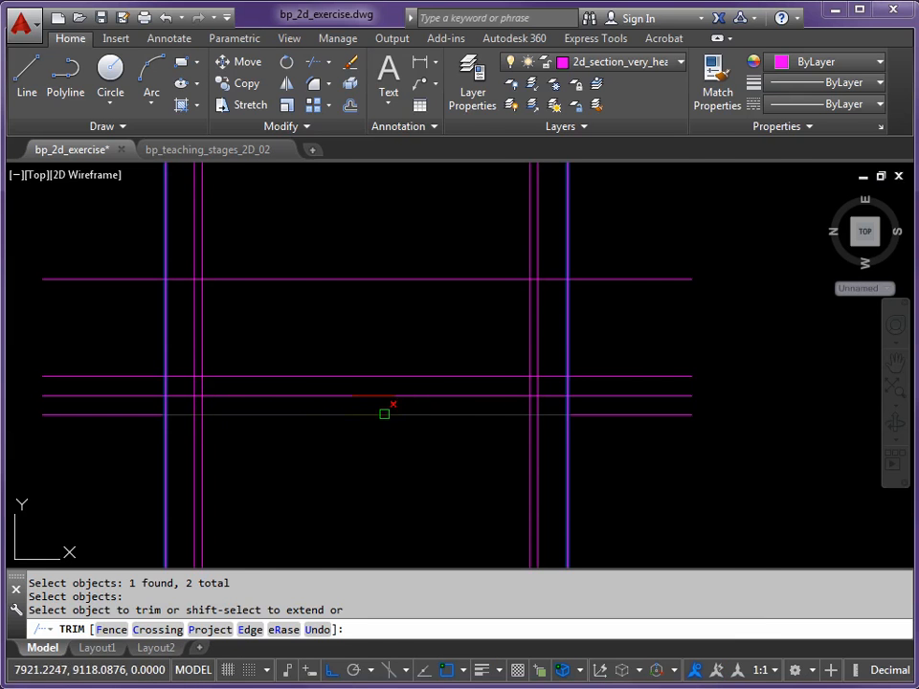
click(480, 414)
click(583, 415)
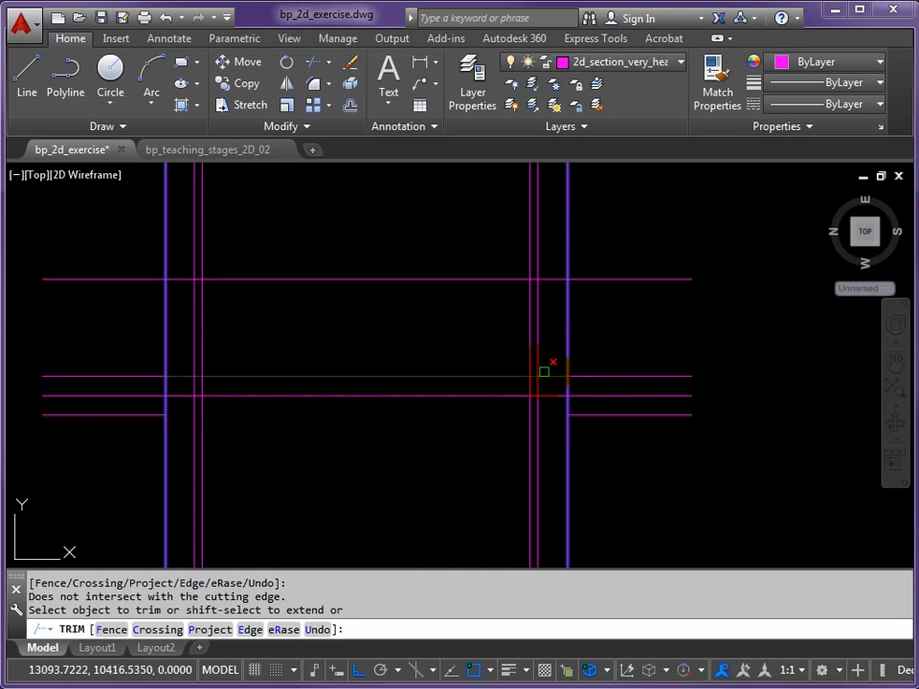
click(603, 376)
click(196, 383)
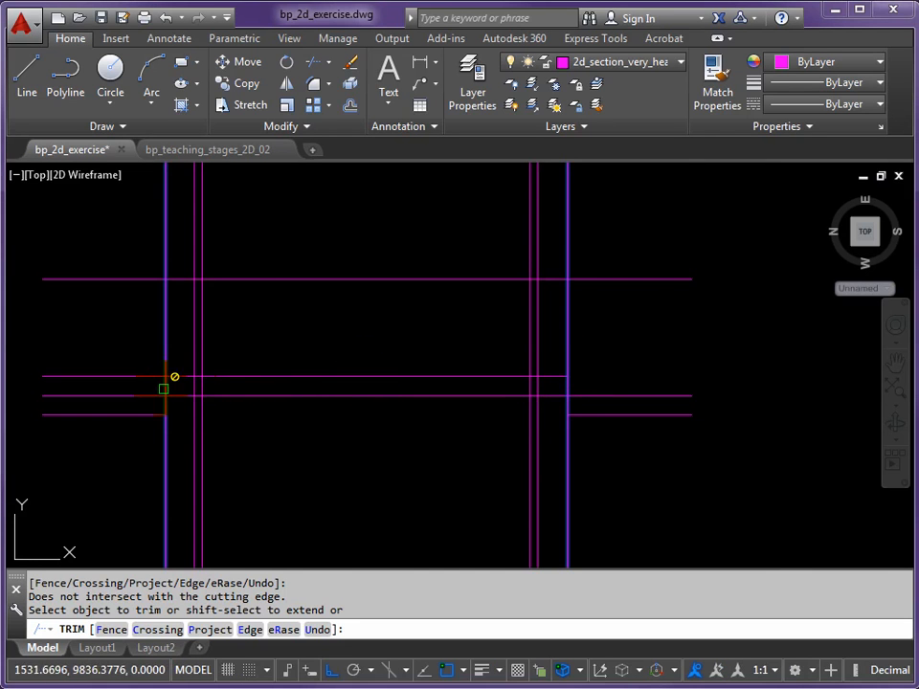
click(138, 378)
click(138, 378)
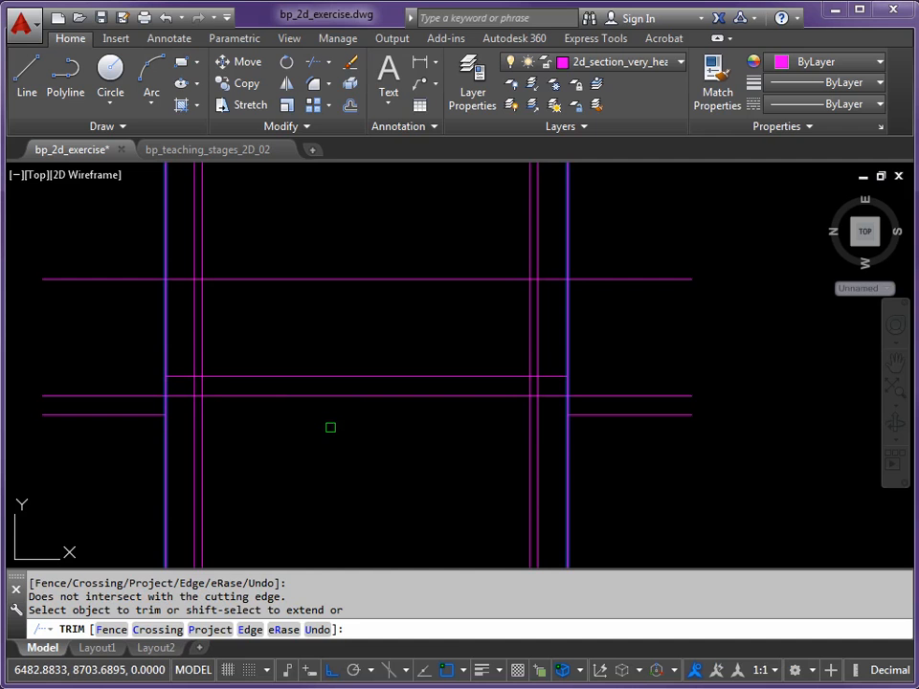
key(Return)
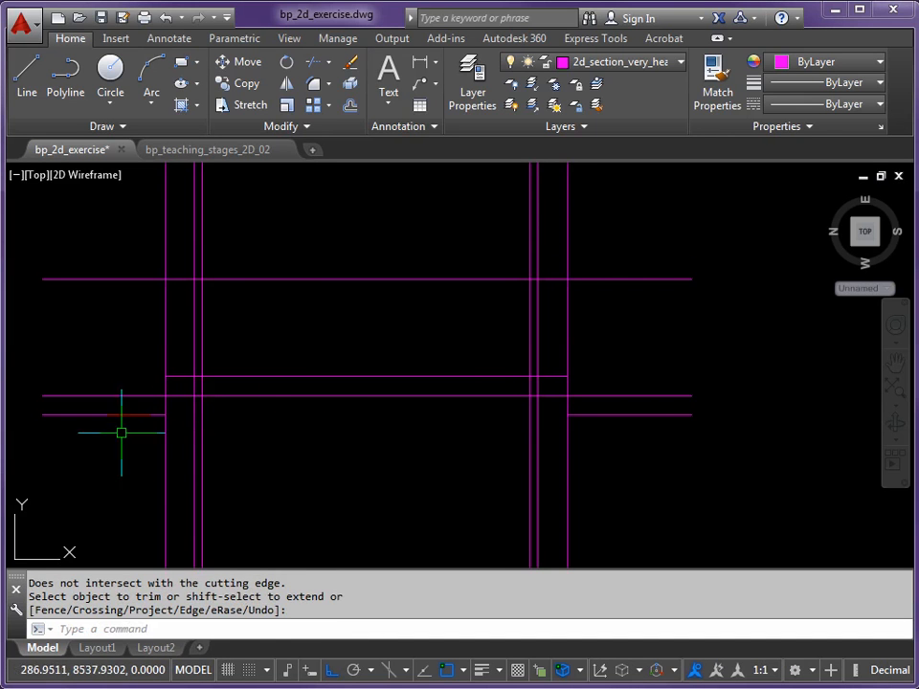
Using the ground lines and plinth top line as cutting edges, trim the two outermost vertical lines above and below the plinth sides
key(Return)
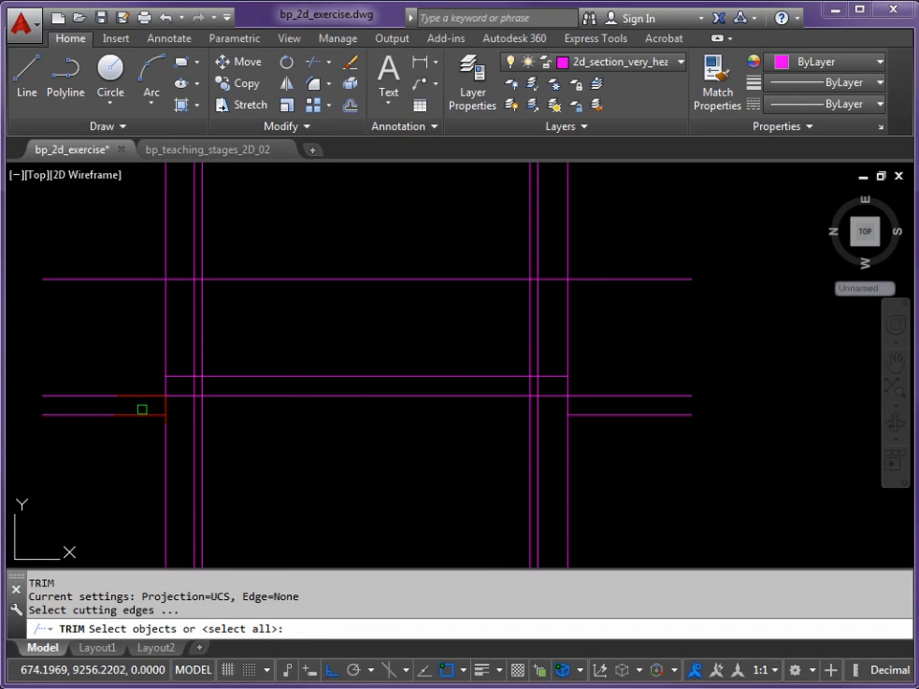
click(140, 414)
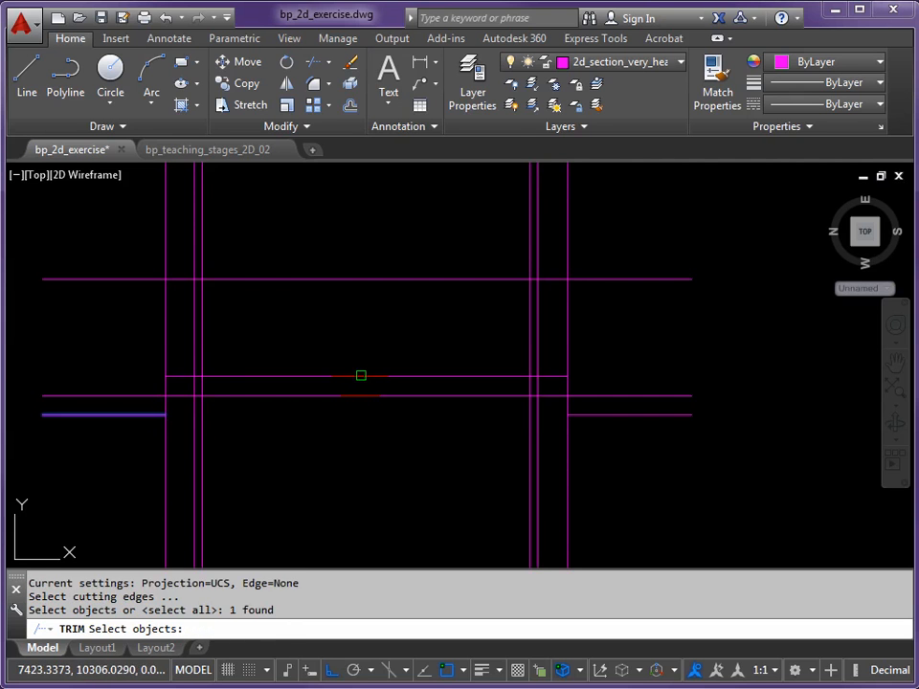
click(361, 376)
click(599, 415)
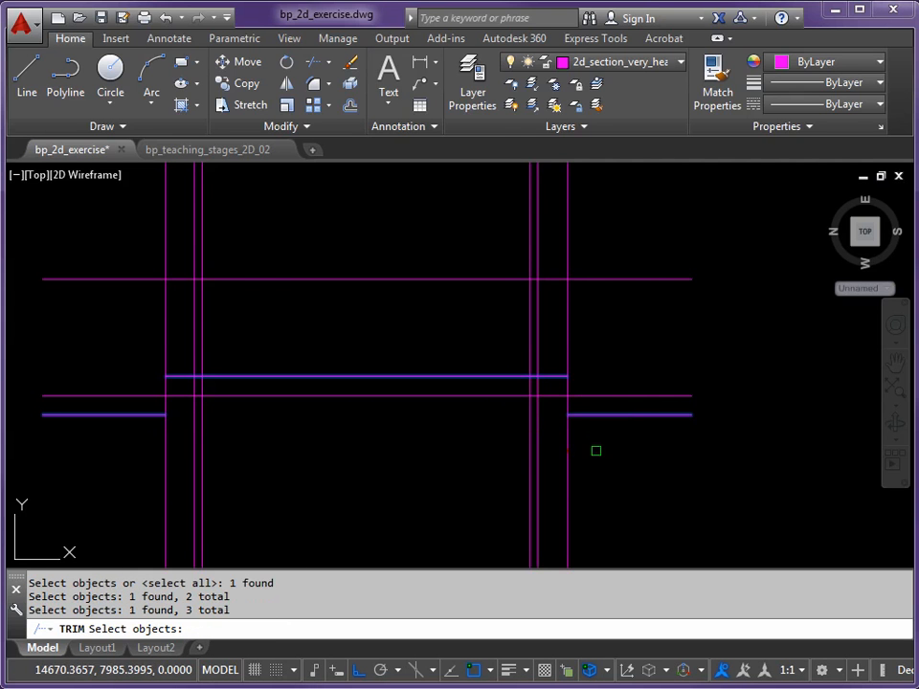
key(Return)
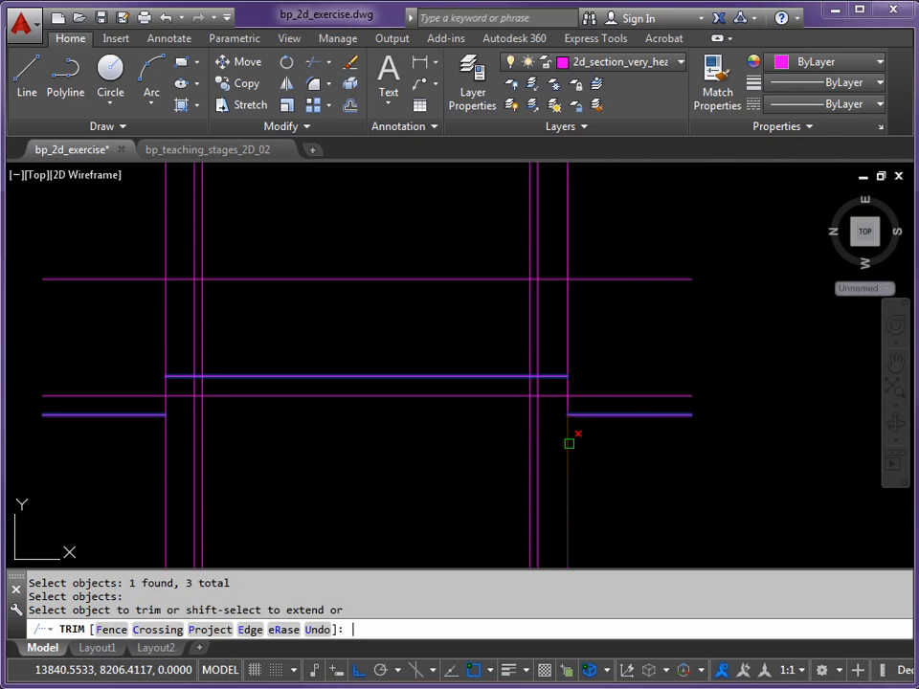
click(567, 446)
click(567, 376)
click(567, 349)
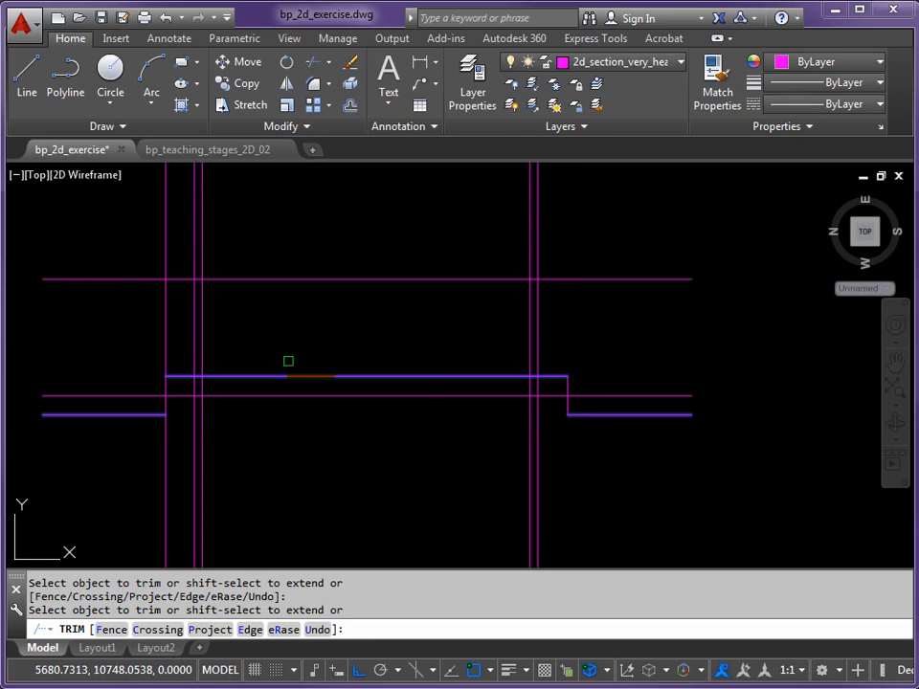
click(162, 358)
click(156, 439)
click(158, 437)
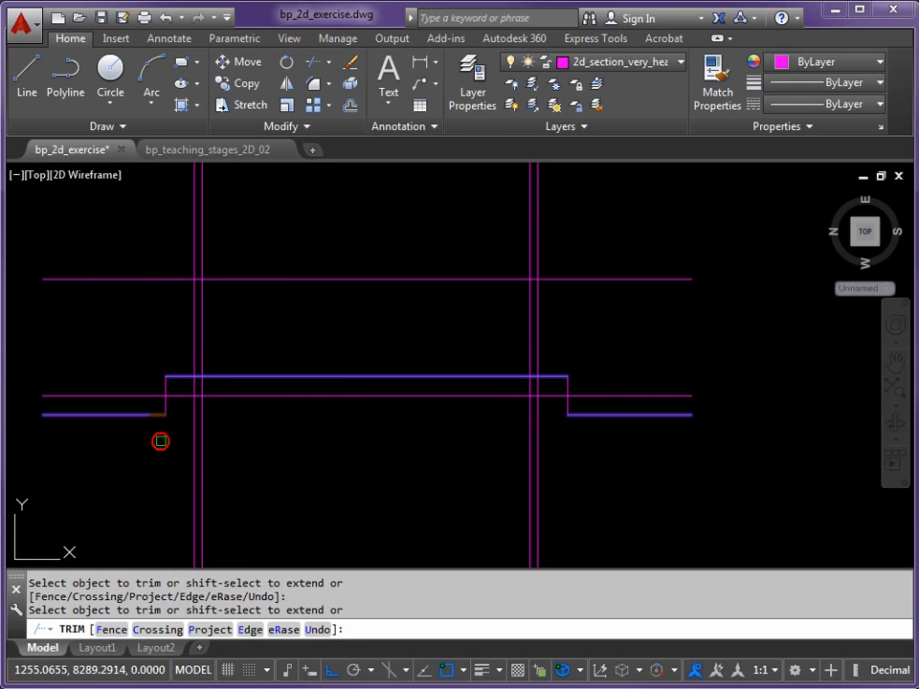
key(Return)
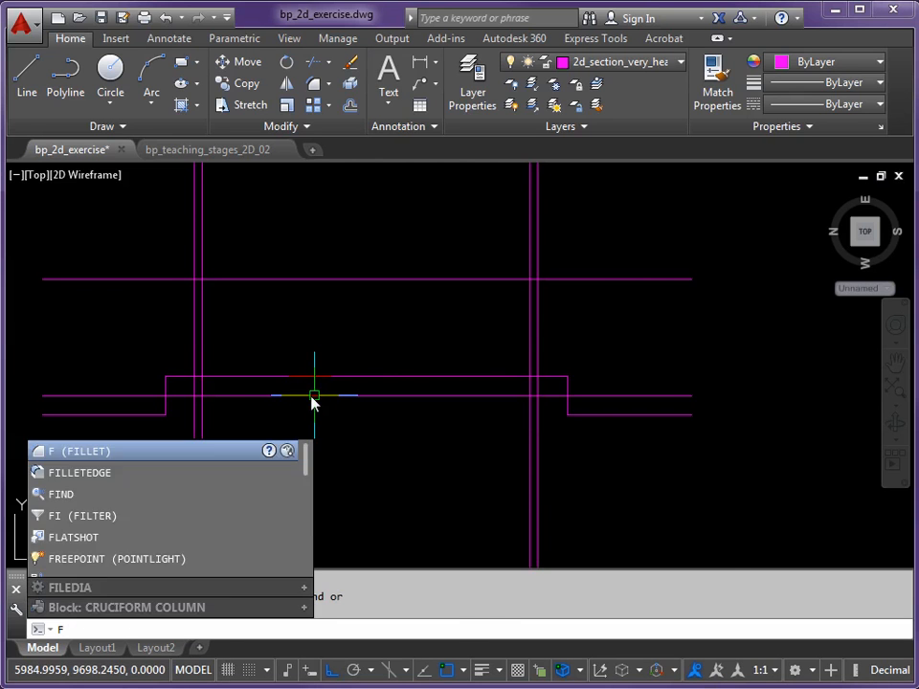
Fillet the midway floor line with the two inner wall lines at radius 0 to form square corners
key(Return)
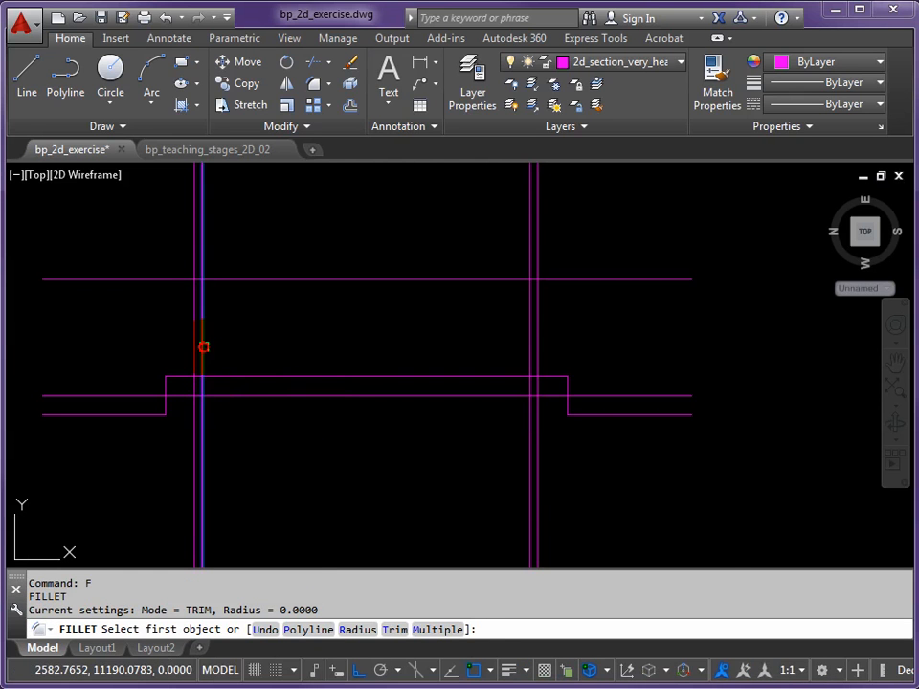
click(203, 346)
click(285, 397)
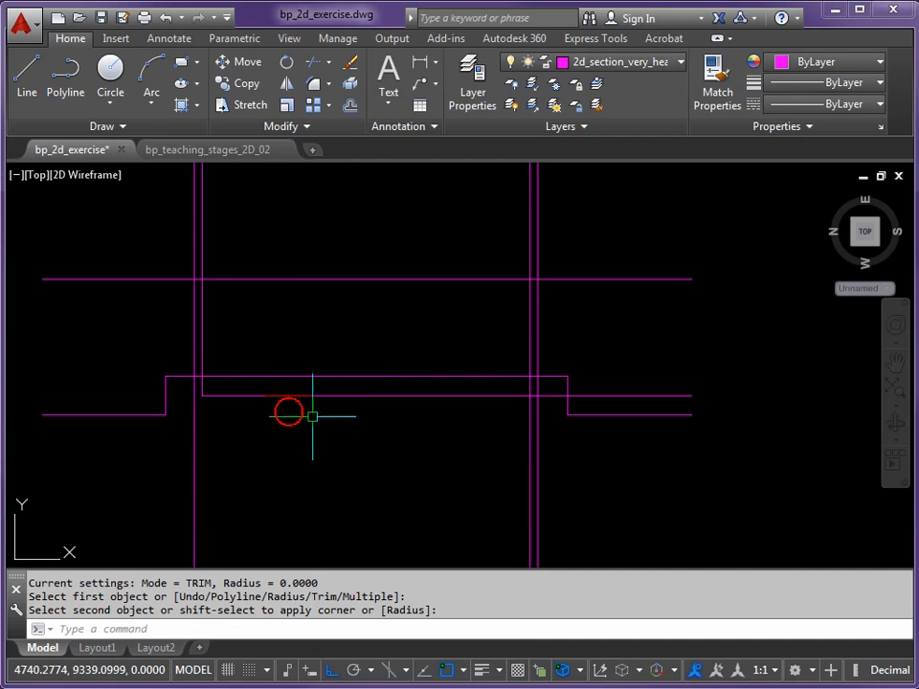
key(Return)
click(509, 396)
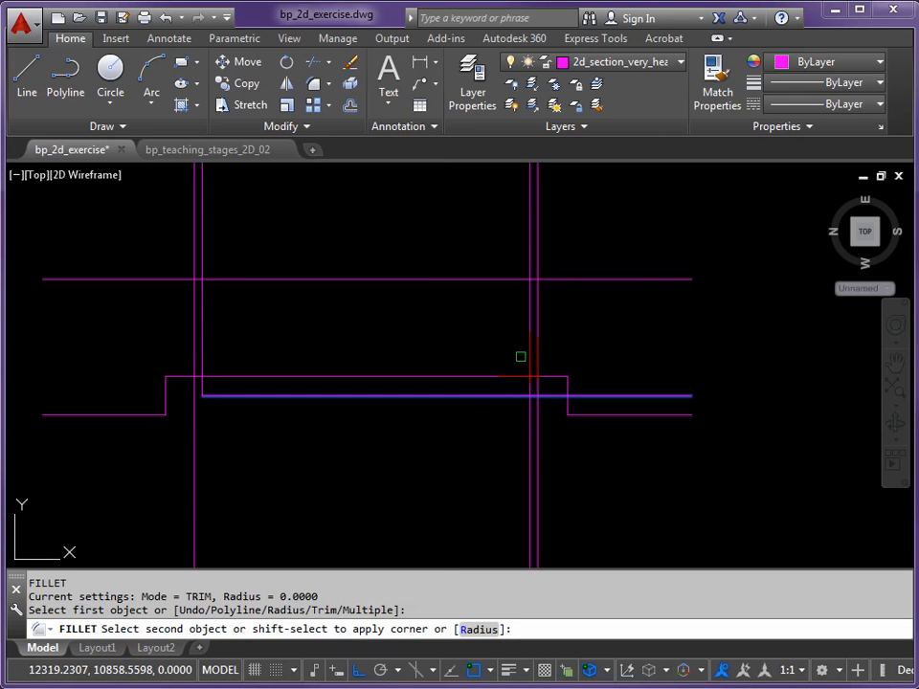
click(529, 345)
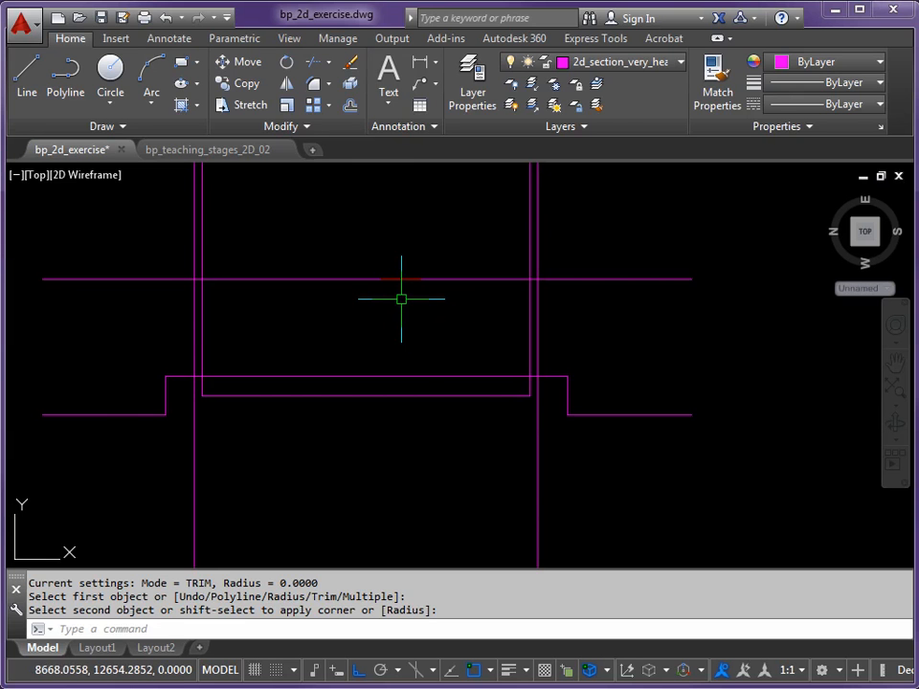
Trim the four wall lines above the upper level line, and that line between and beyond the walls, leaving only the wall caps
key(Return)
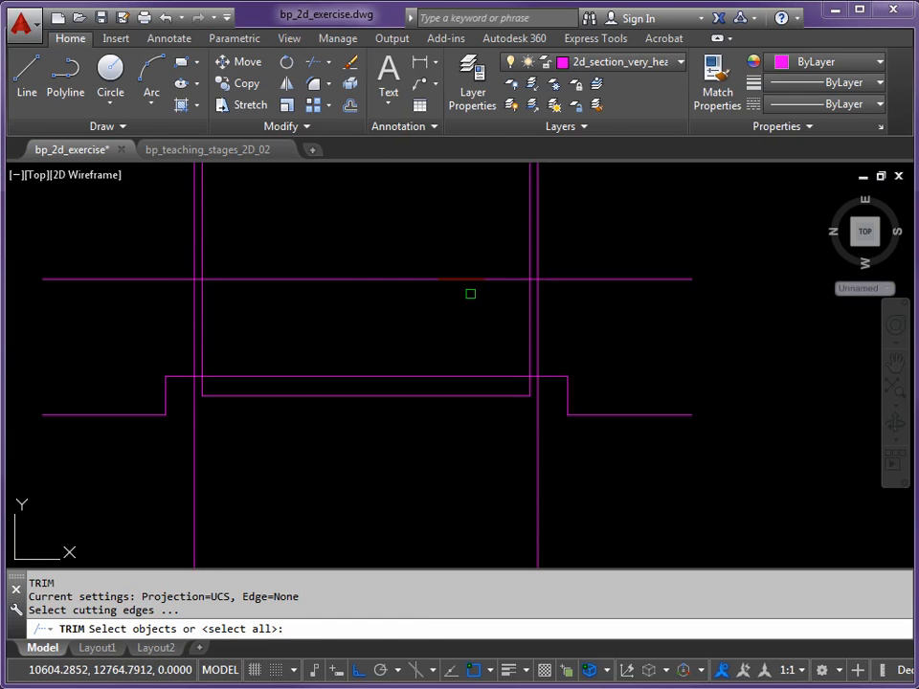
click(585, 239)
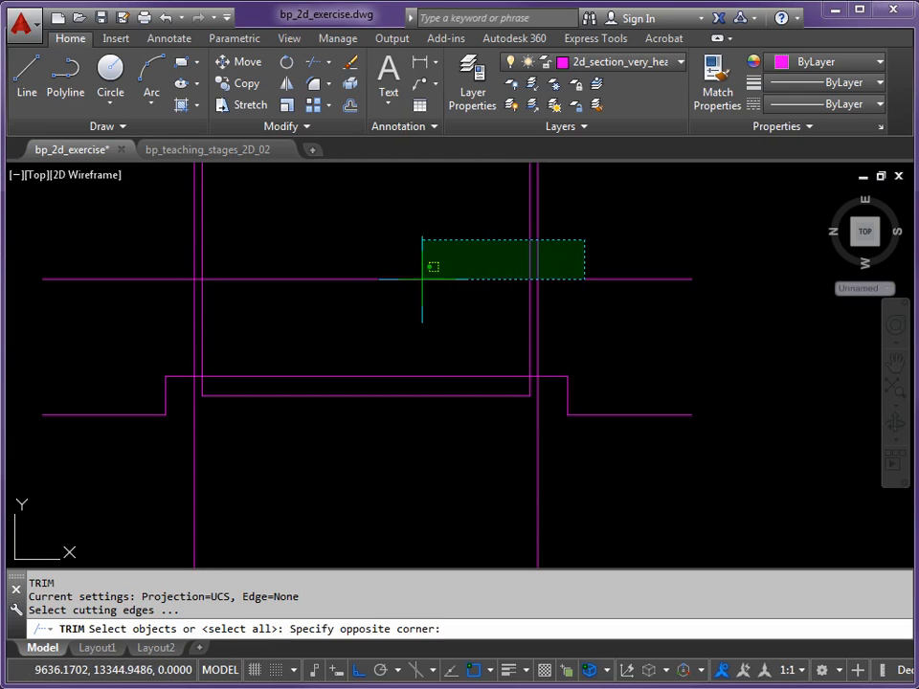
click(132, 322)
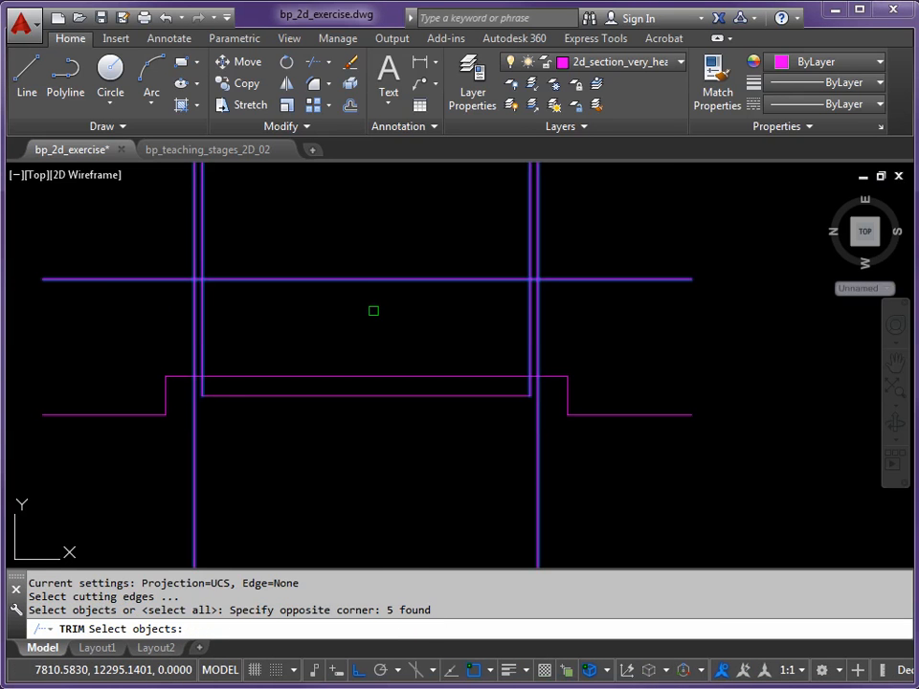
key(Return)
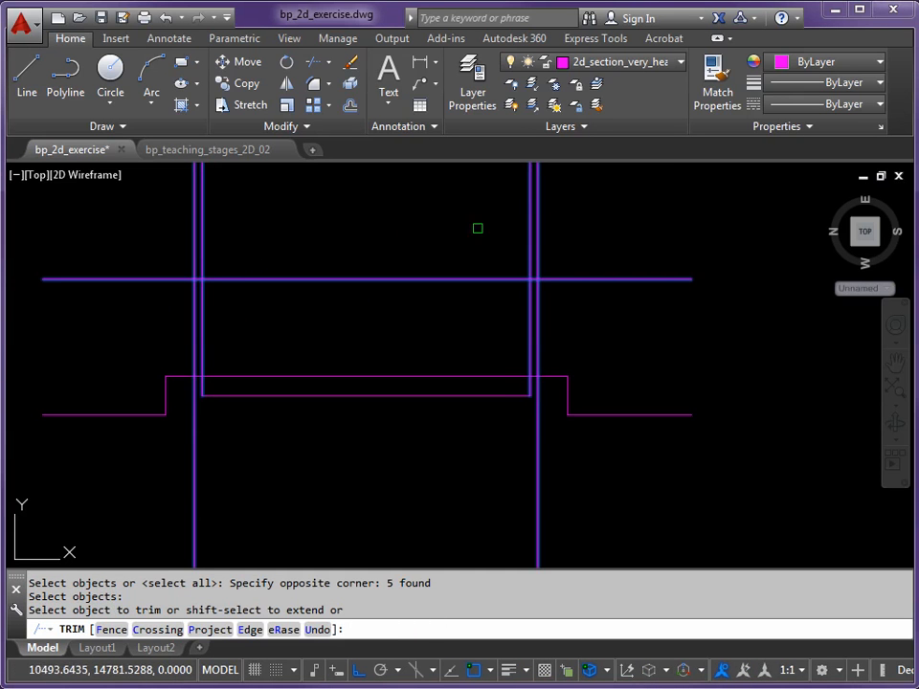
click(568, 197)
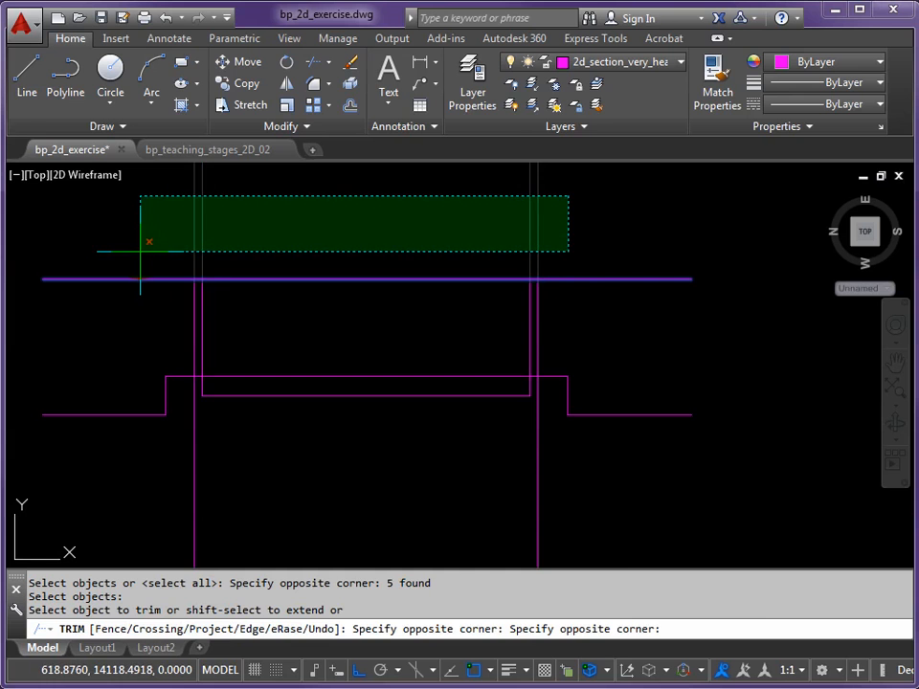
click(140, 251)
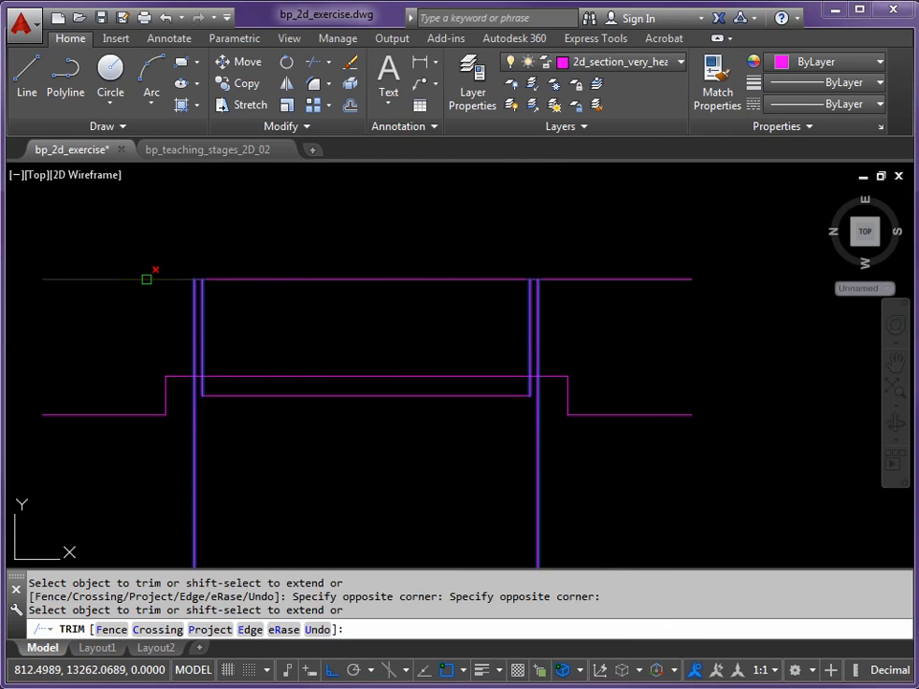
click(146, 279)
click(390, 279)
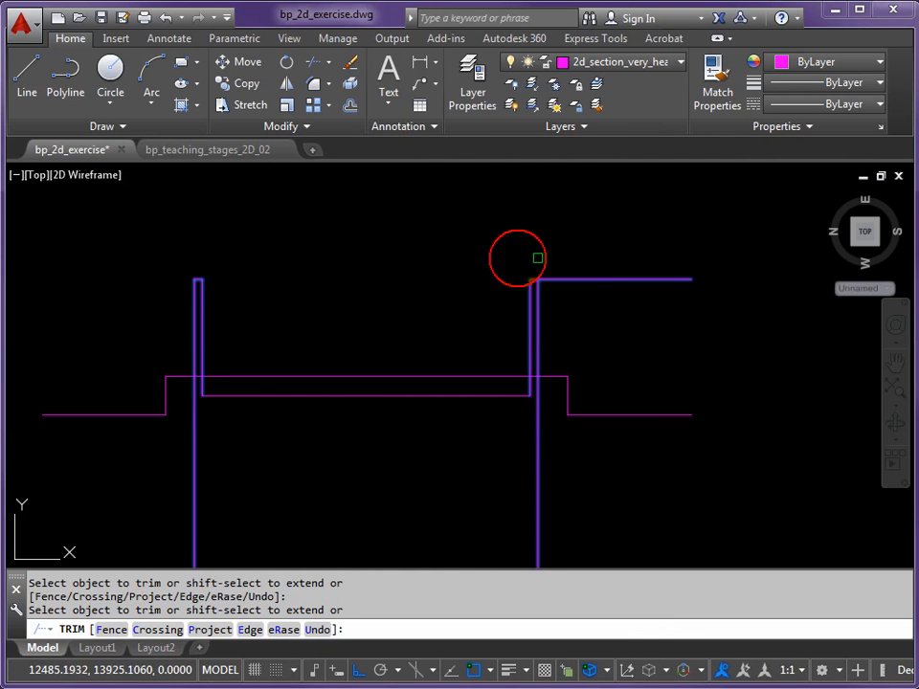
click(598, 279)
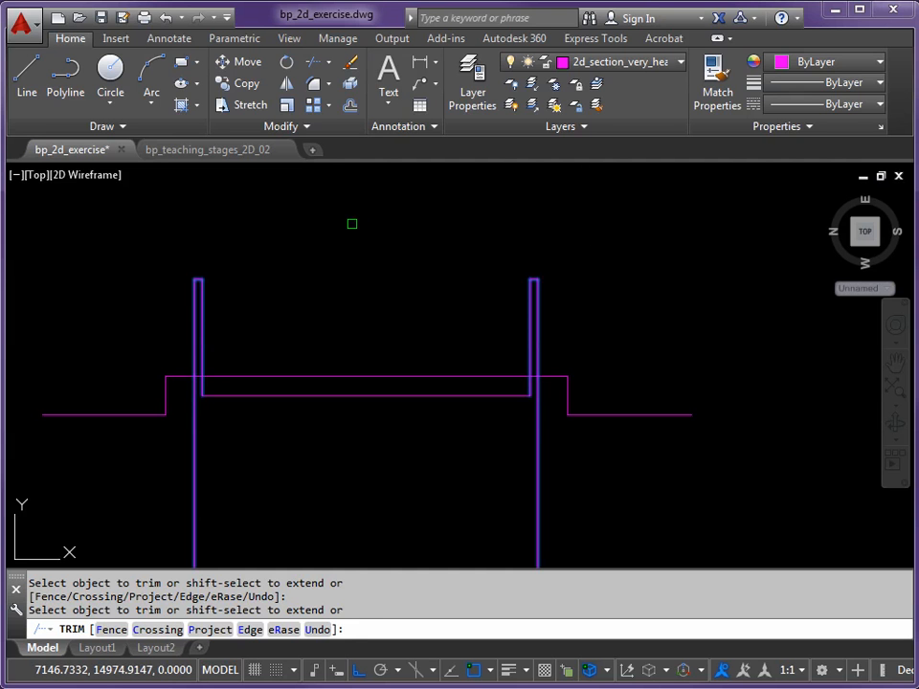
key(Return)
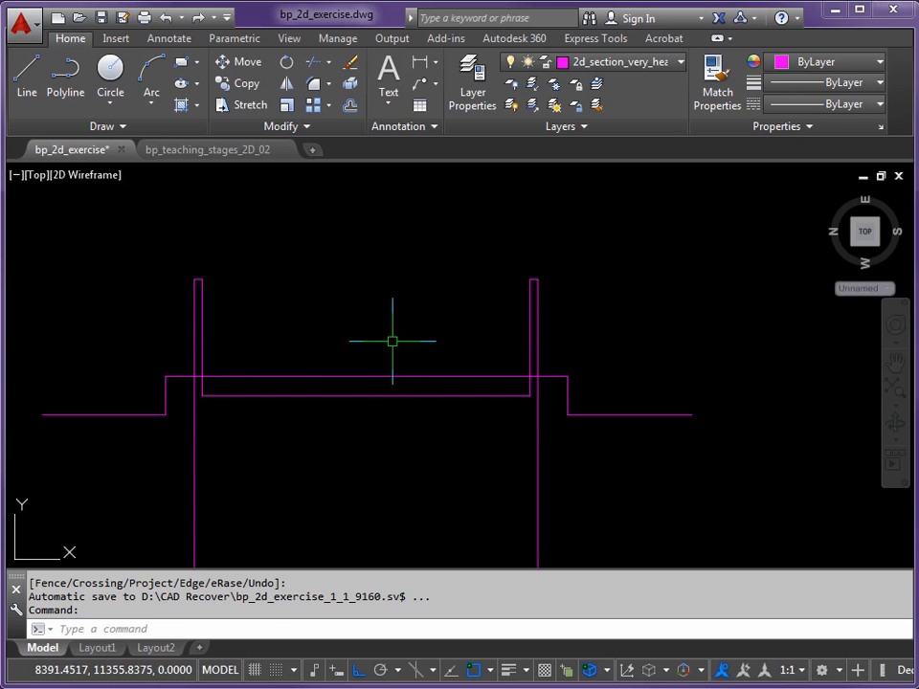
Trim the plinth top line between the walls and the two outer wall lines below the plinth top
key(Return)
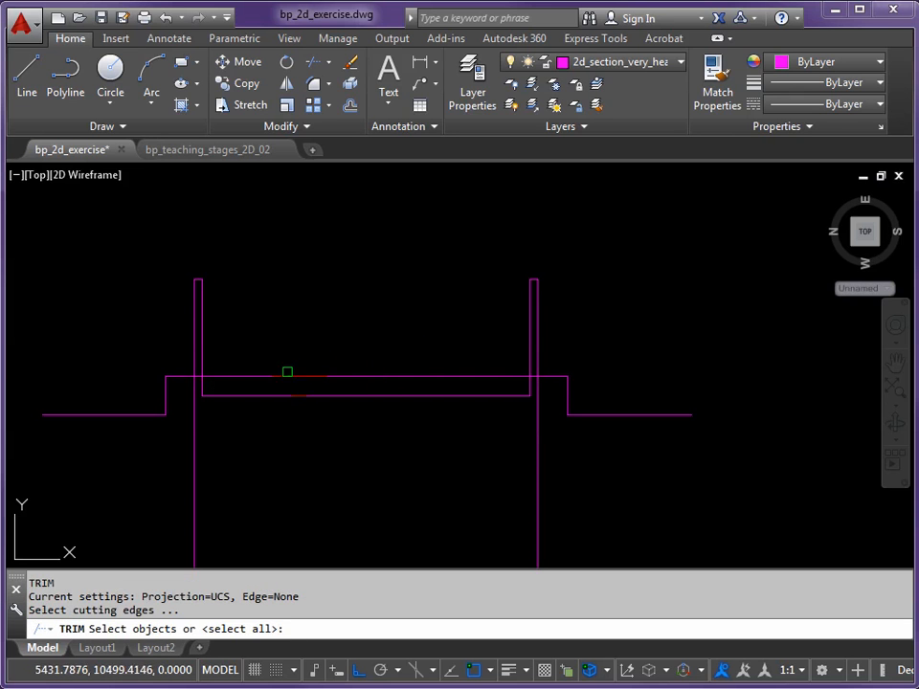
click(194, 351)
click(538, 363)
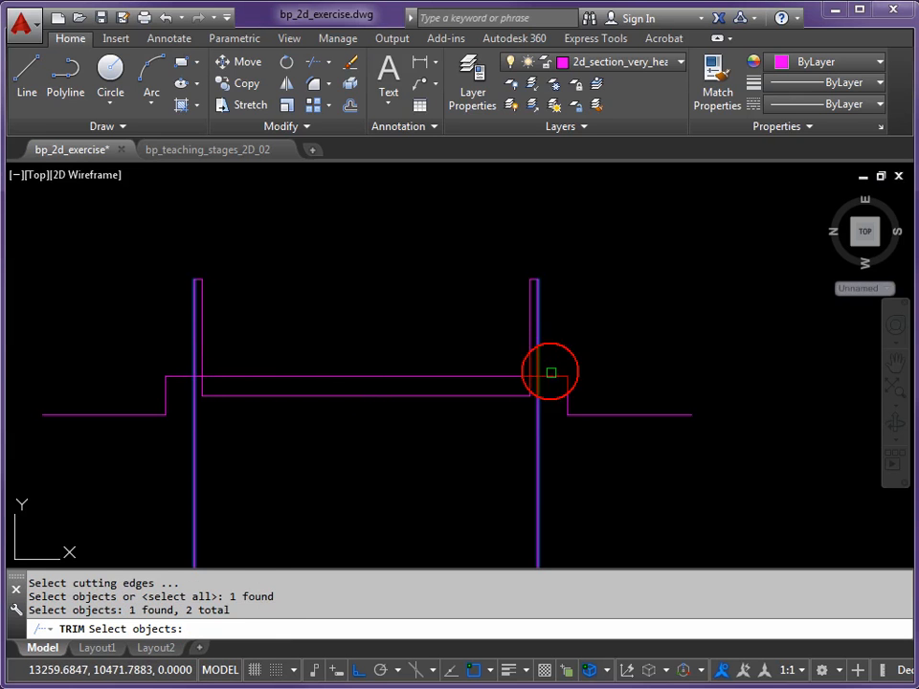
click(551, 377)
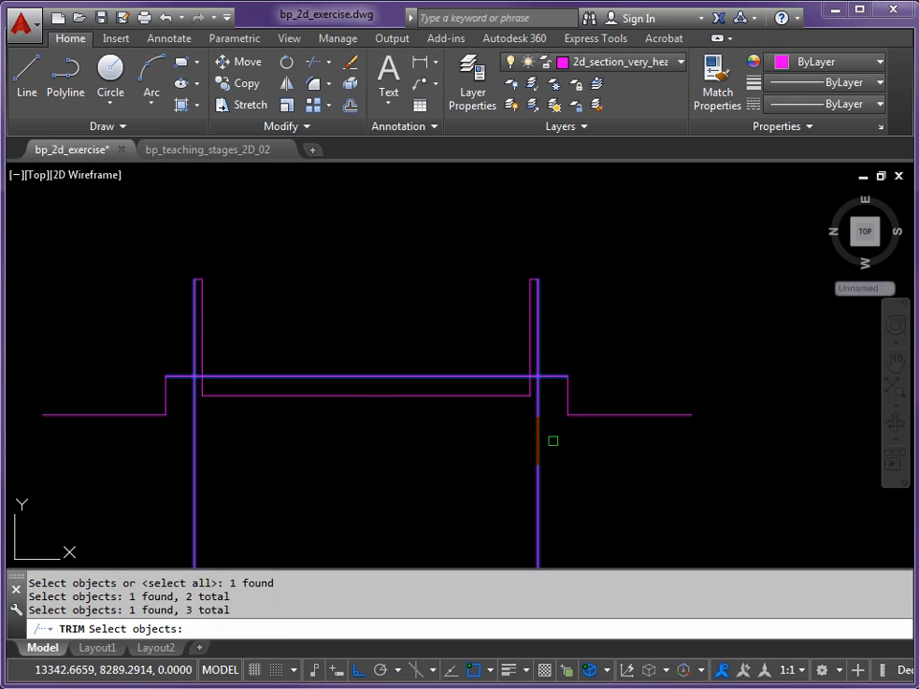
key(Return)
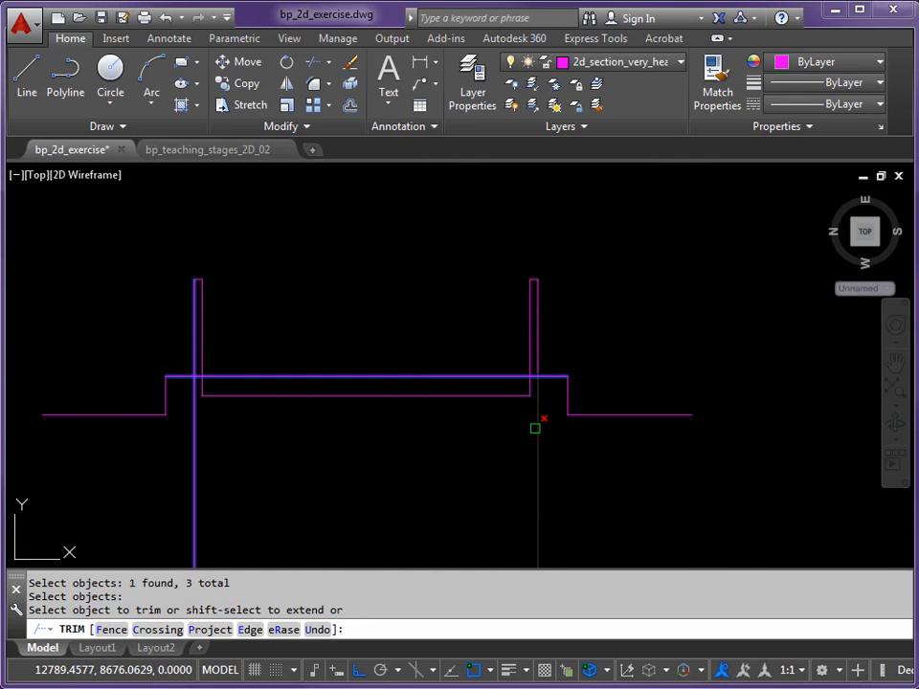
click(535, 429)
click(402, 379)
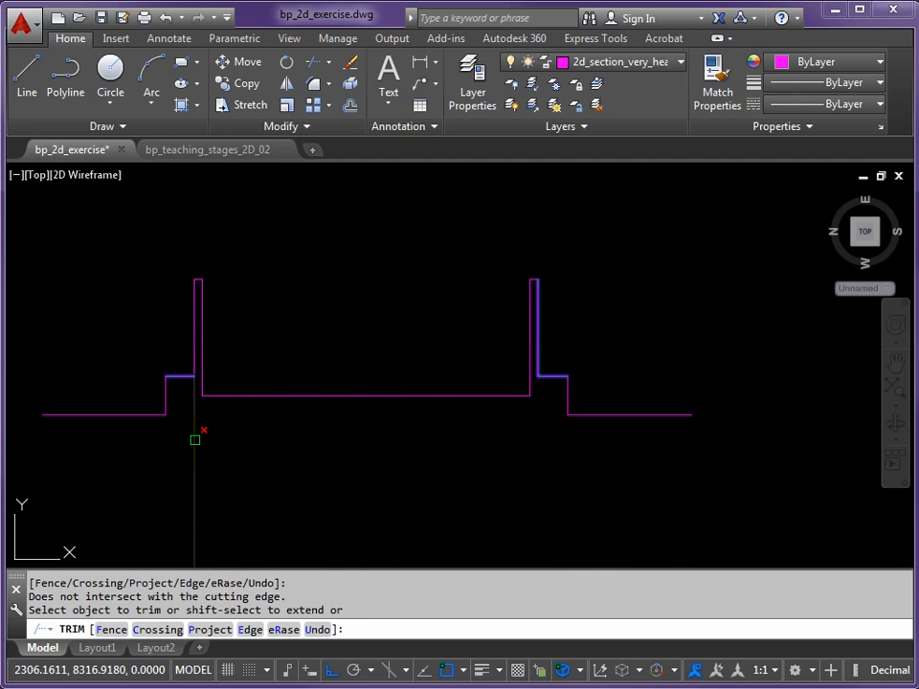
click(194, 439)
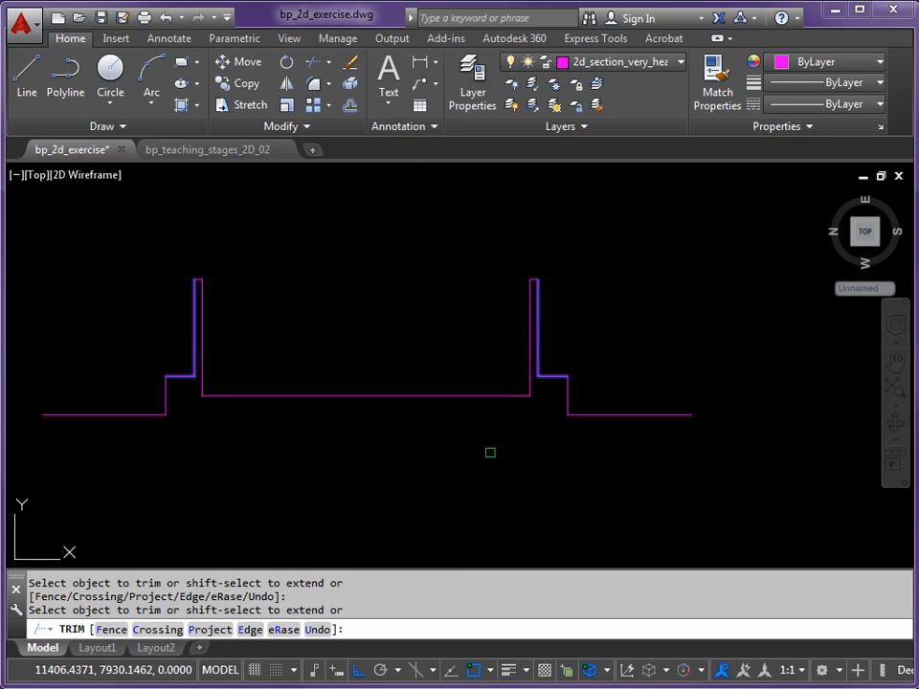
key(Return)
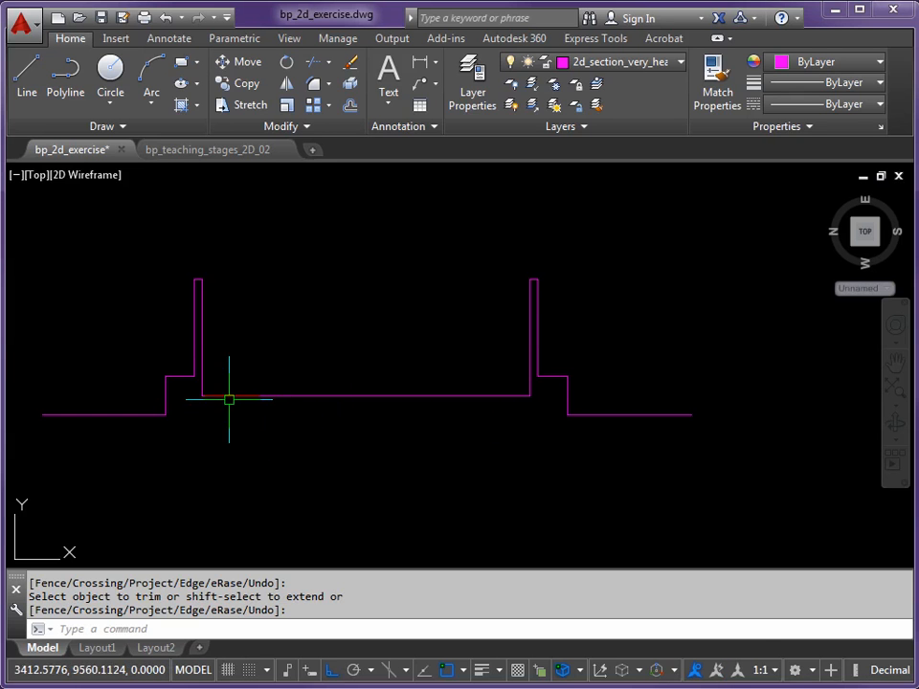
Stretch the left end of the sunken floor line 25 outward past the inner face of the left wall
scroll(203, 390, up, 1)
scroll(375, 375, up, 3)
scroll(257, 373, down, 3)
scroll(131, 389, up, 2)
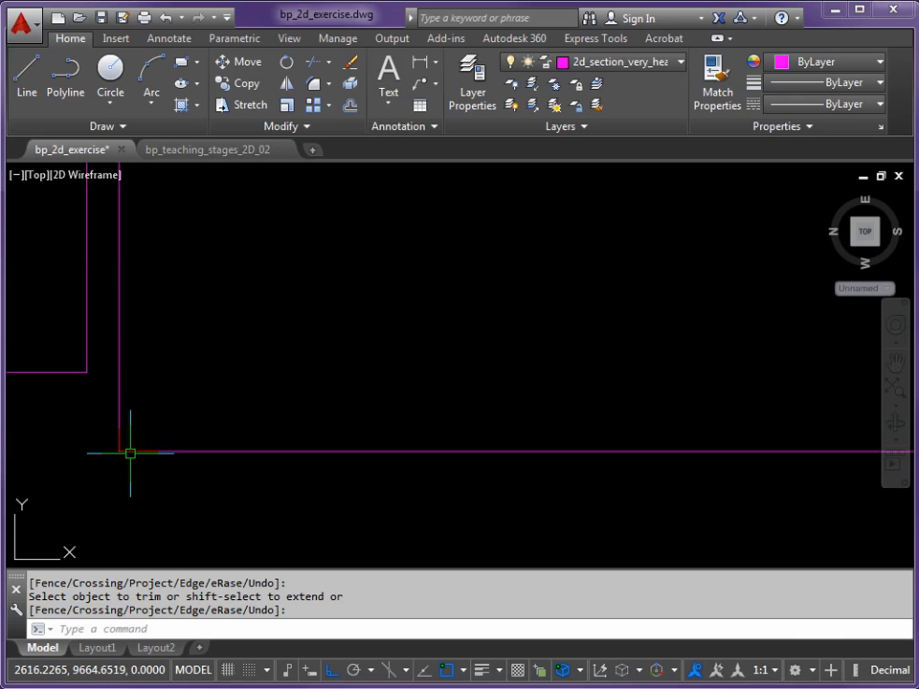
scroll(123, 454, up, 5)
key(Return)
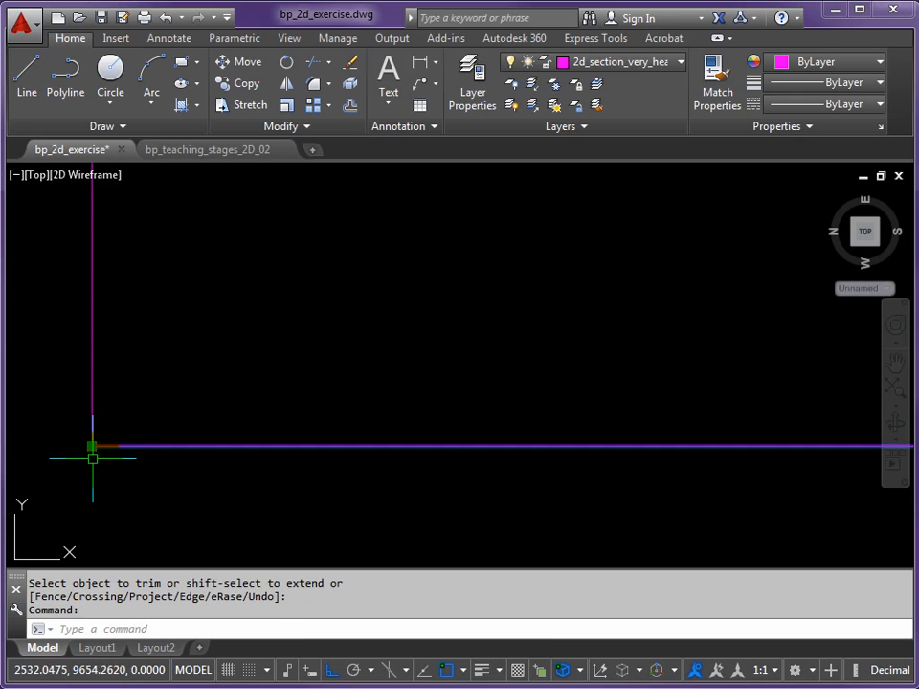
middle_drag(92, 443, 268, 431)
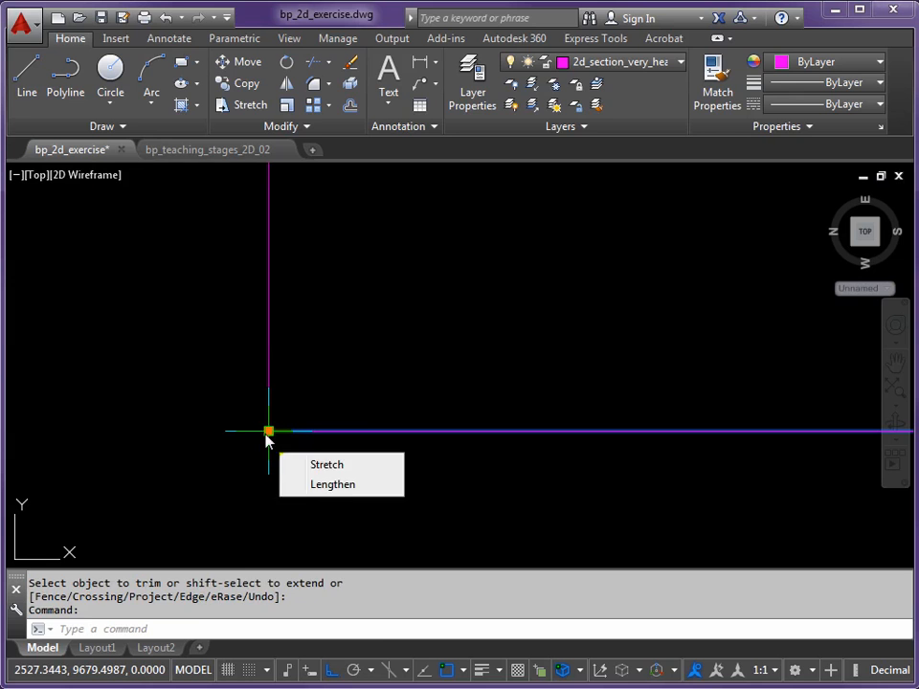
click(269, 431)
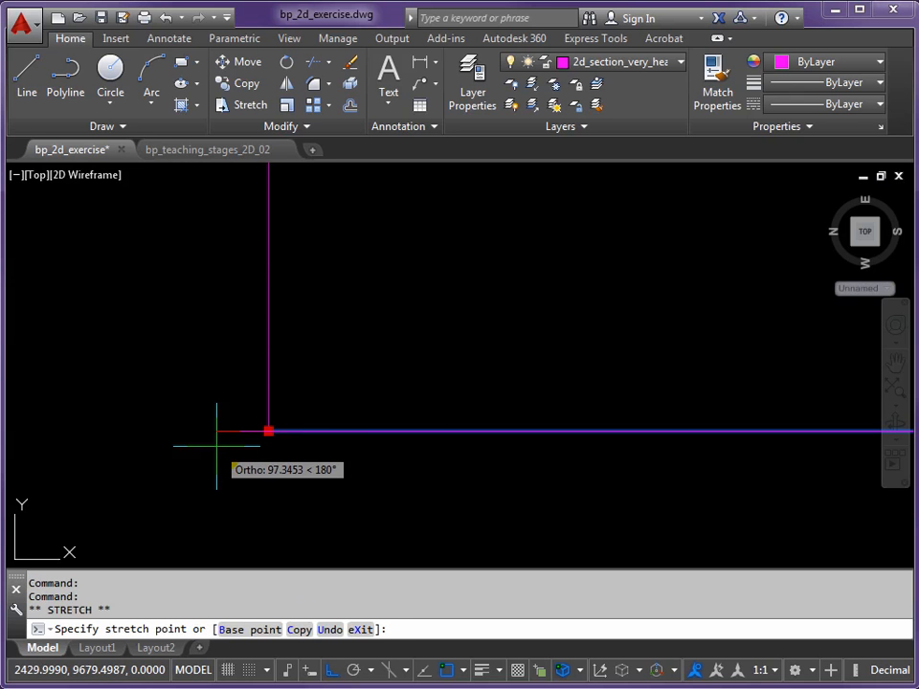
text(25)
key(Return)
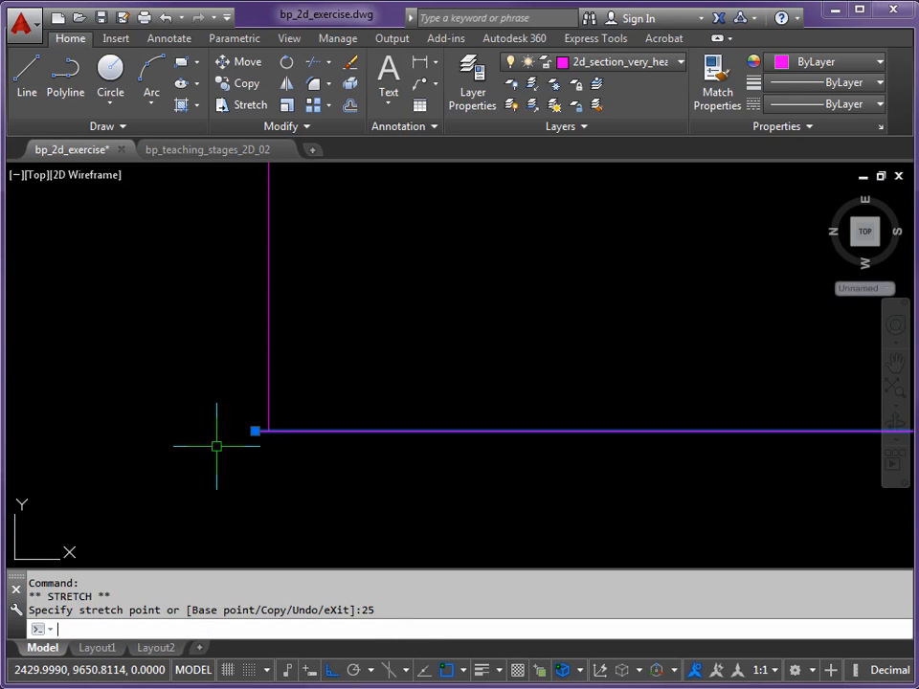
key(Escape)
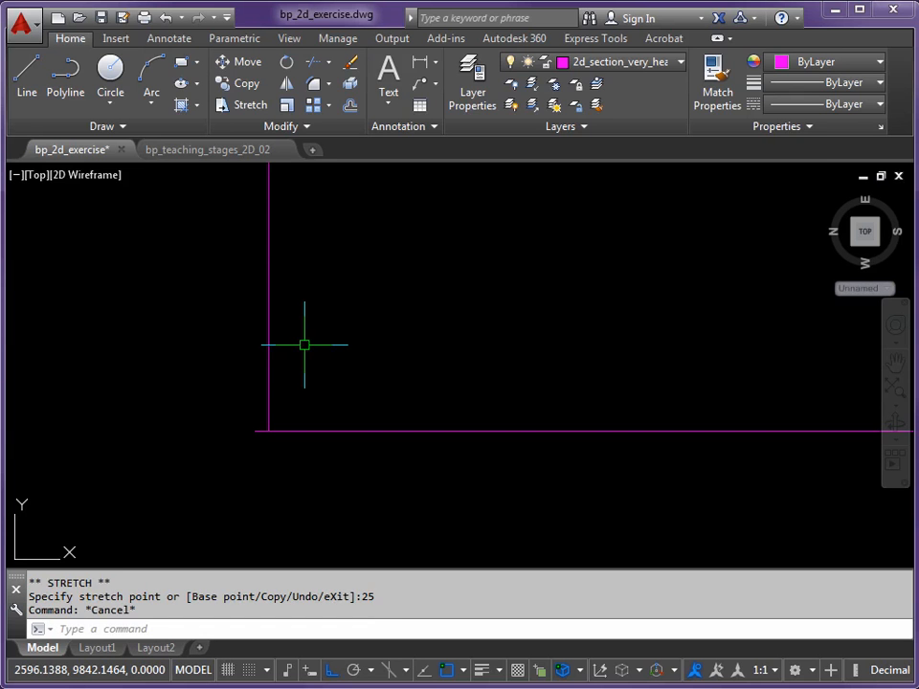
Draw a line 600 up from the stretched left end of the floor line, then across perpendicular to the left wall's inner face
text(L)
key(Return)
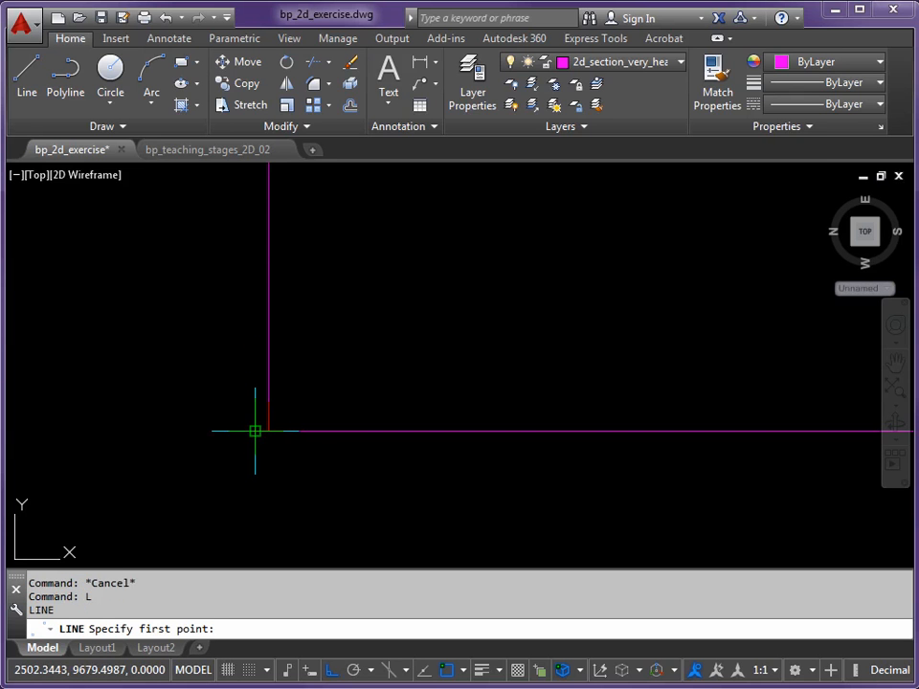
click(266, 430)
middle_drag(263, 297, 268, 460)
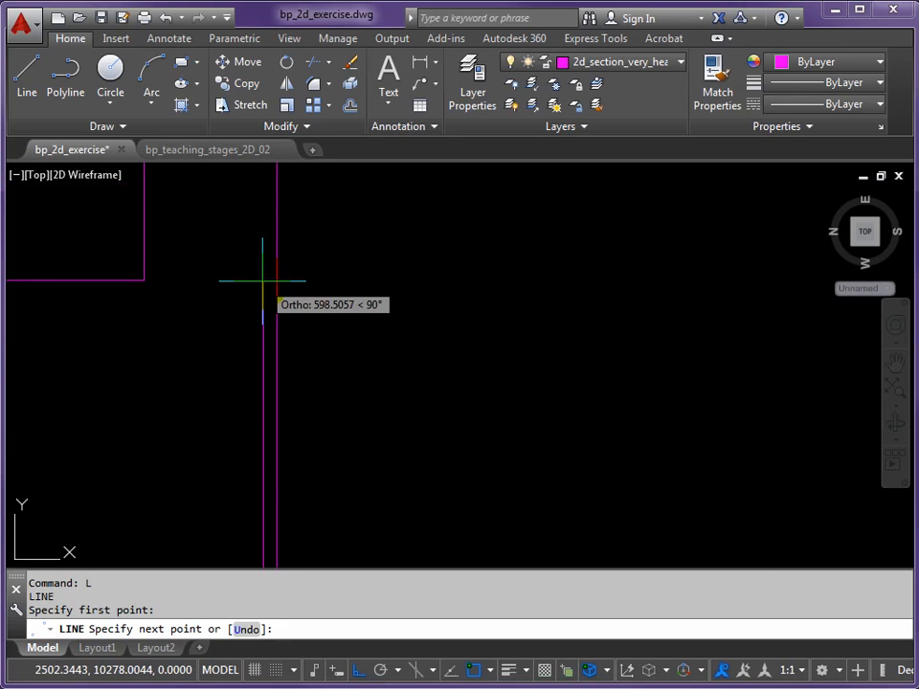
text(600)
key(Return)
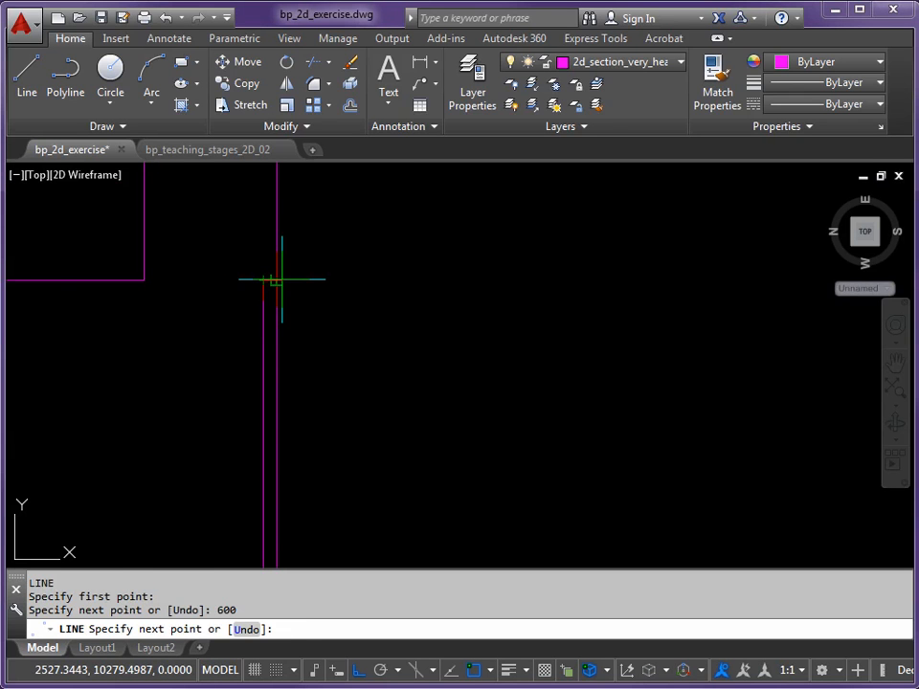
click(277, 280)
key(Return)
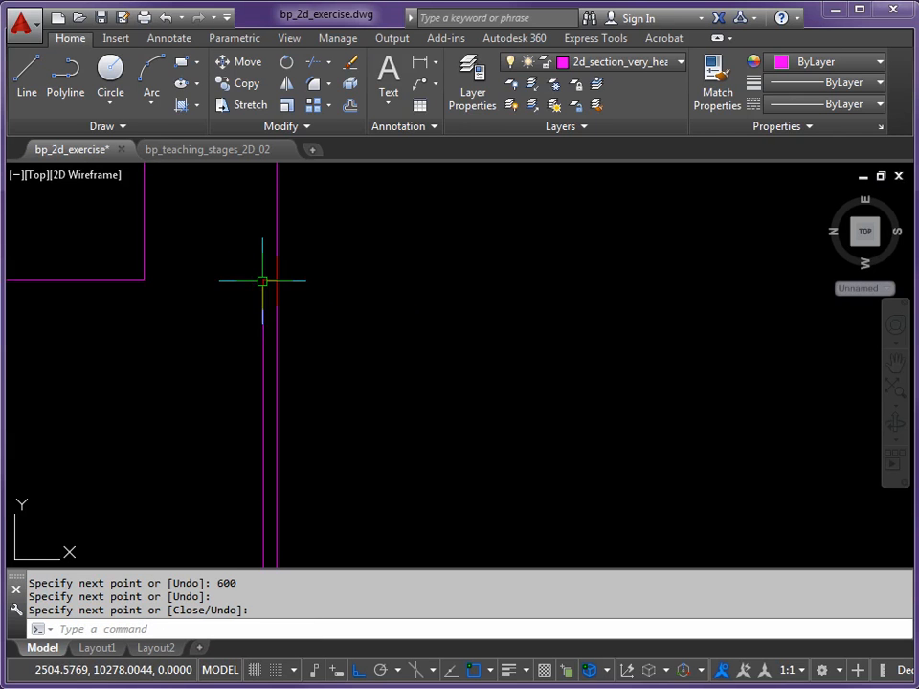
Fillet the short horizontal return with the upper part of the left wall's inner line at radius 0, forming a stepped recess
scroll(276, 258, up, 4)
middle_drag(276, 258, 576, 335)
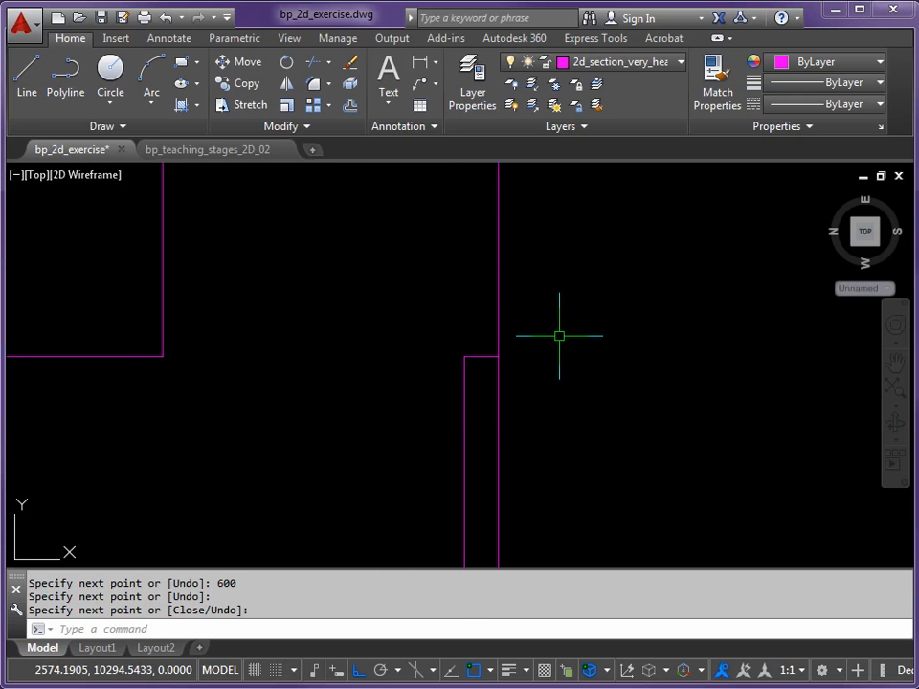
key(Return)
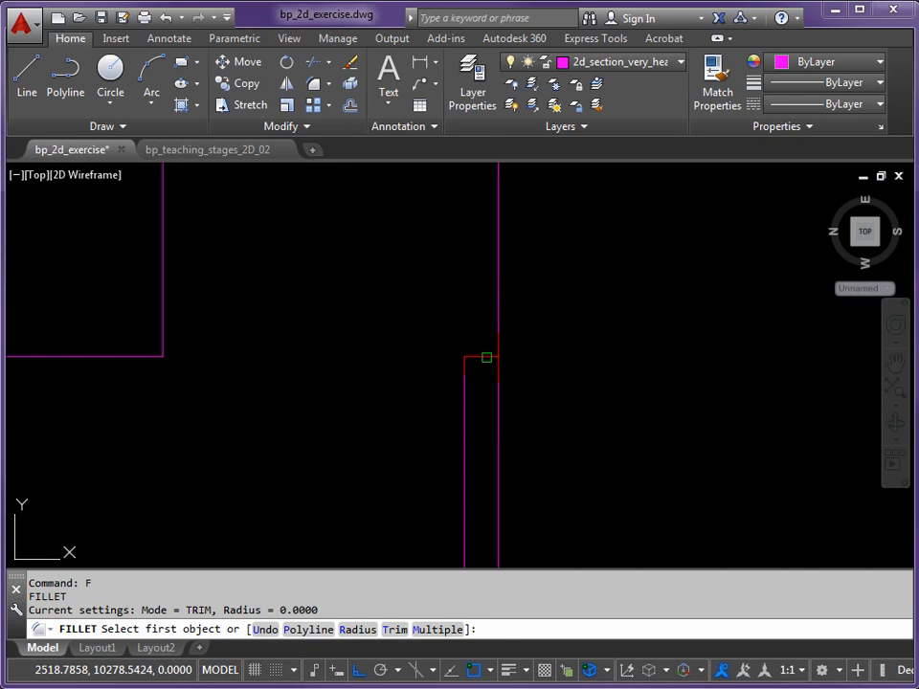
click(487, 357)
click(501, 314)
scroll(585, 384, down, 2)
middle_drag(585, 384, 492, 402)
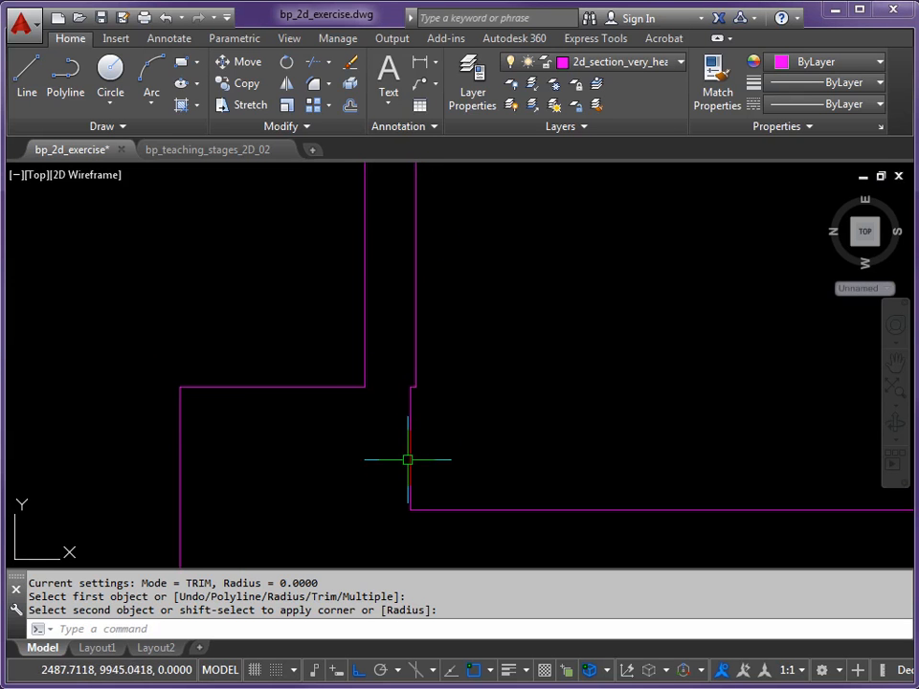
click(408, 509)
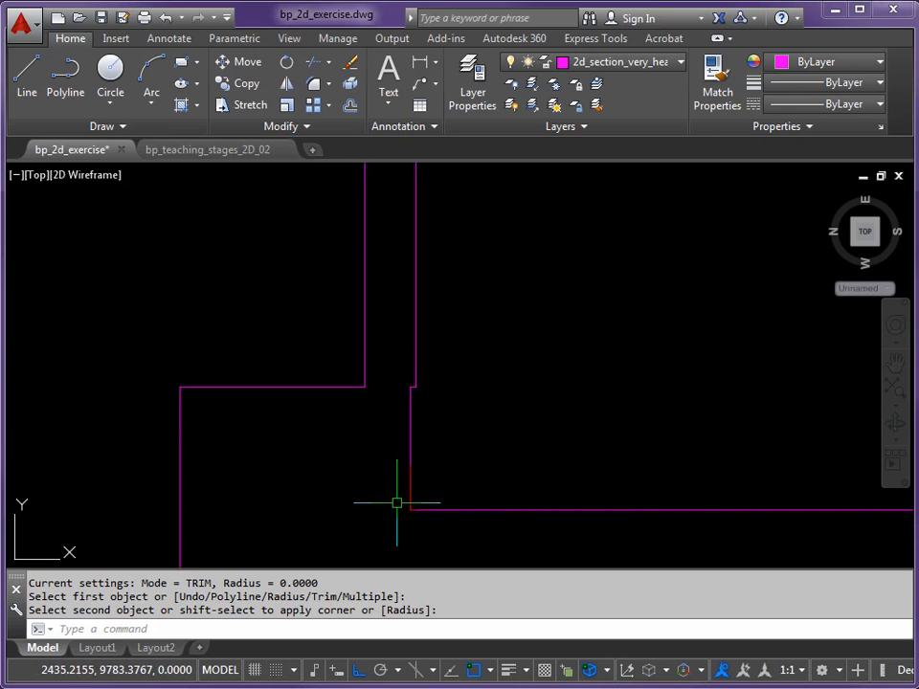
Stretch the right end of the sunken floor line 25 outward past the inner face of the right wall
middle_drag(683, 381, 536, 371)
scroll(555, 364, down, 2)
middle_drag(681, 351, 476, 360)
scroll(563, 366, down, 2)
middle_drag(665, 358, 266, 357)
scroll(759, 410, up, 4)
middle_drag(746, 390, 563, 390)
scroll(532, 429, up, 2)
click(473, 450)
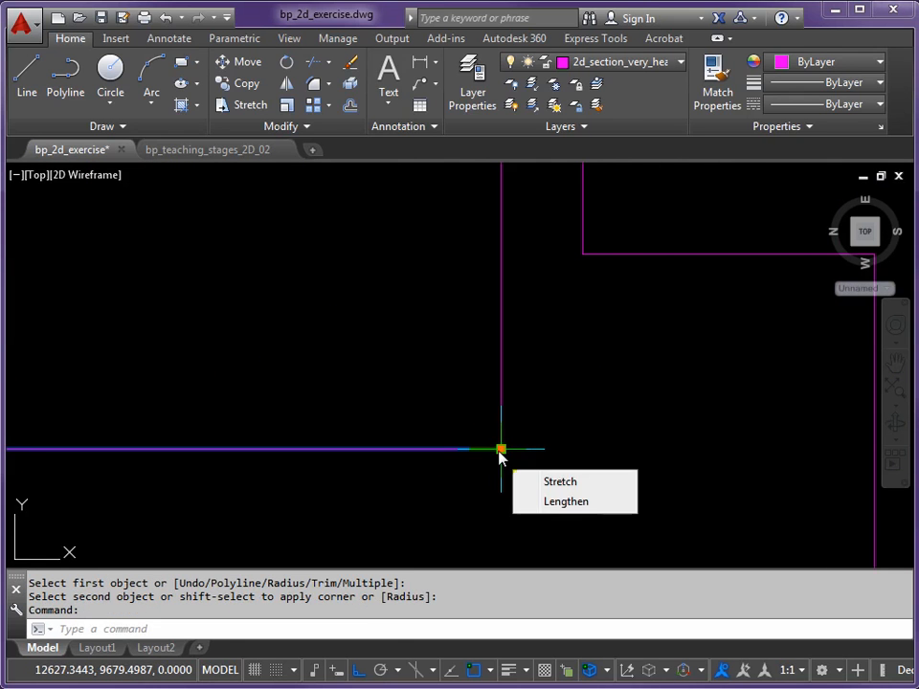
click(501, 449)
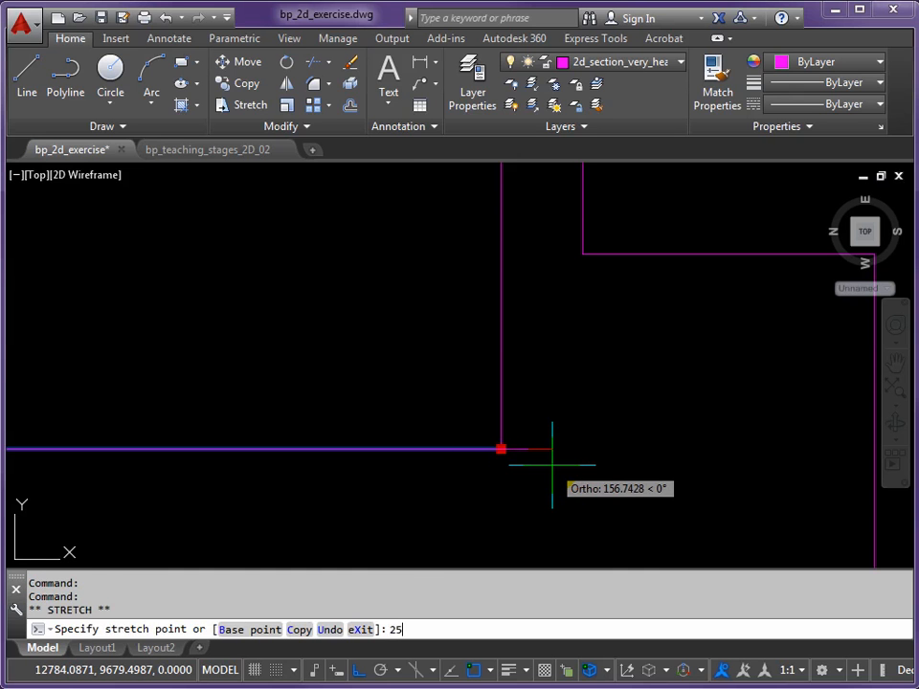
key(Return)
key(Escape)
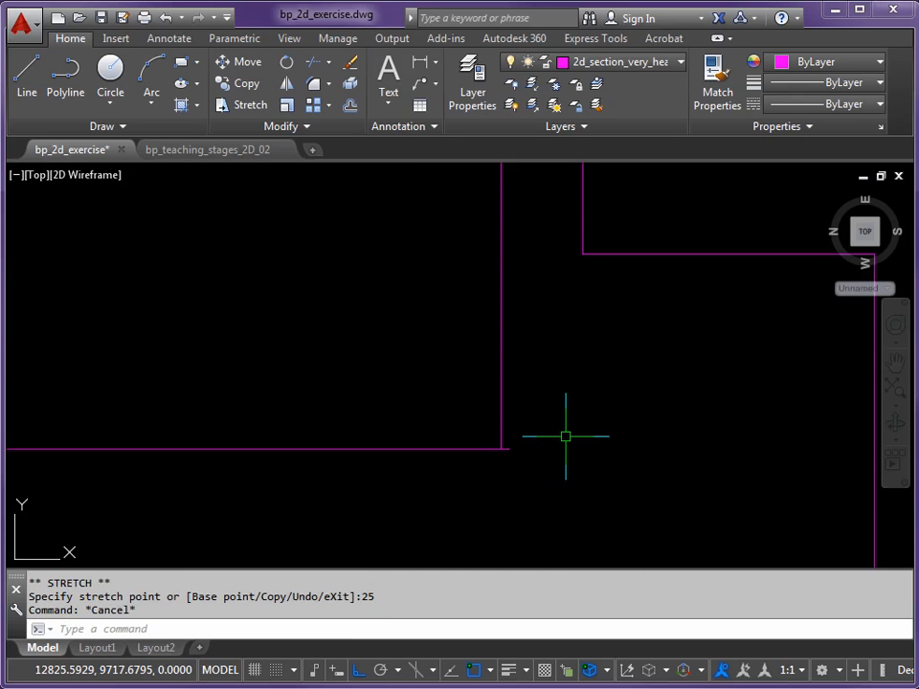
Draw a line 600 up from the stretched right end of the floor line, then across perpendicular to the right wall's inner face
text(L)
key(Return)
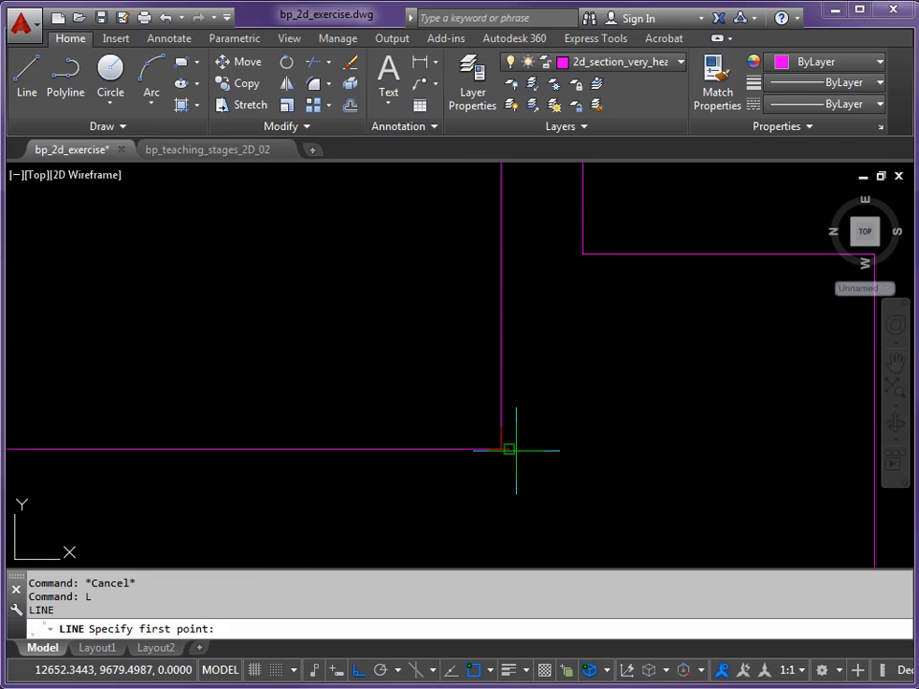
click(514, 450)
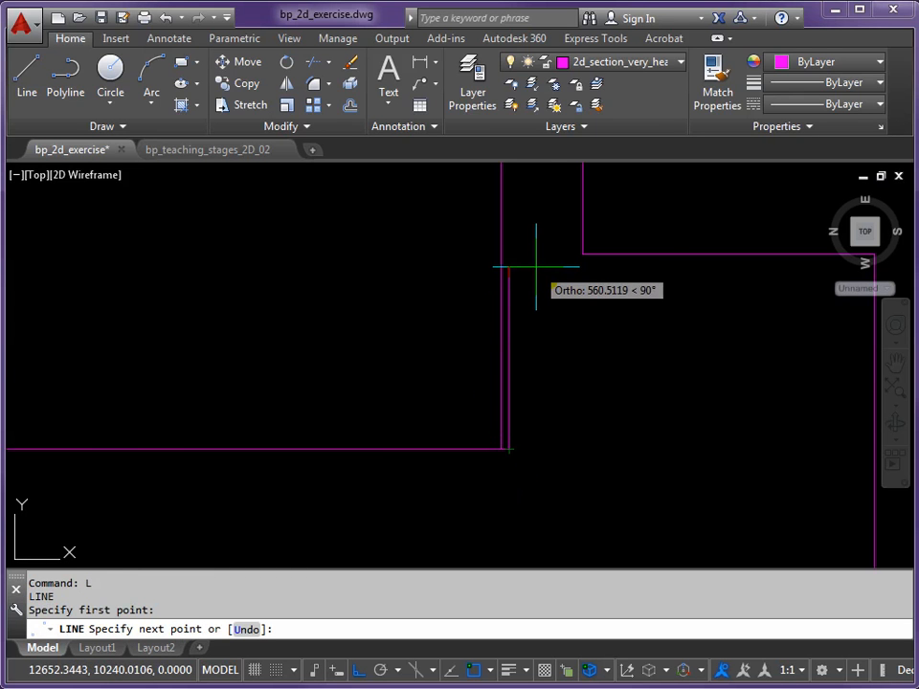
text(600)
key(Return)
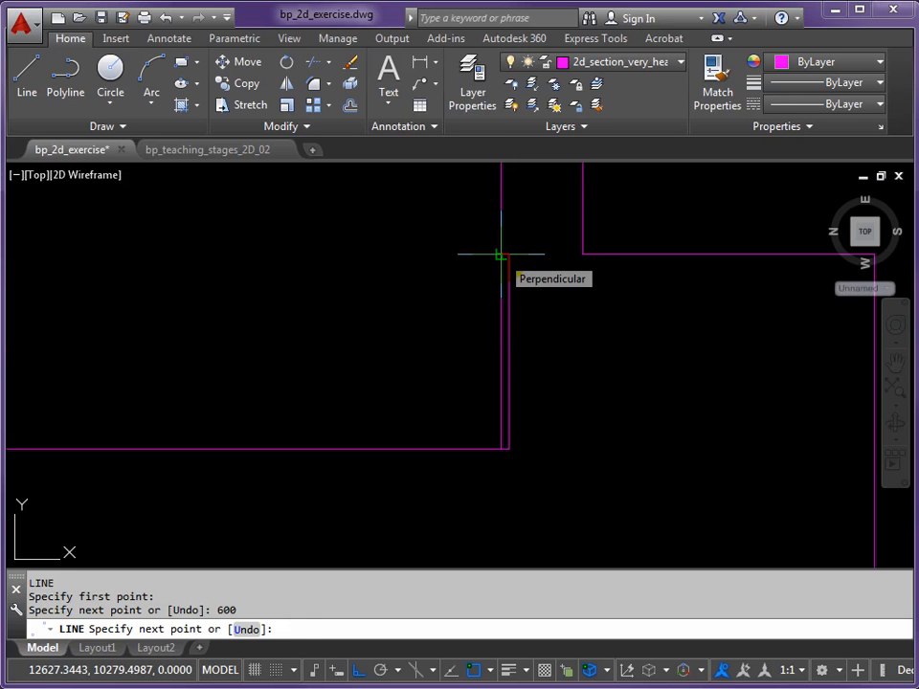
click(499, 255)
key(Return)
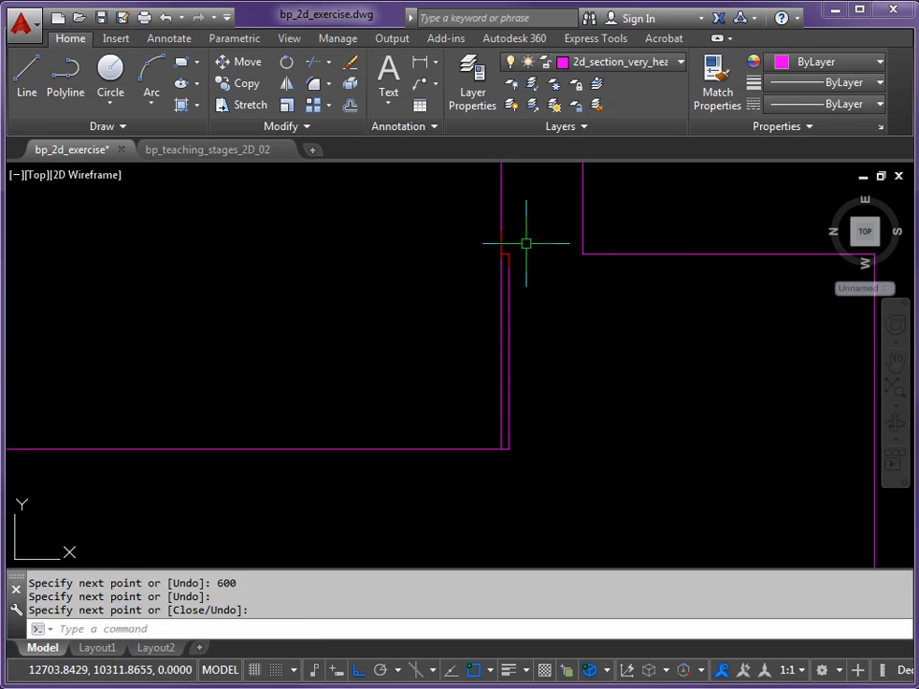
Fillet the short horizontal return with the upper part of the right wall's inner line at radius 0
scroll(544, 231, up, 4)
middle_drag(529, 250, 506, 285)
key(Return)
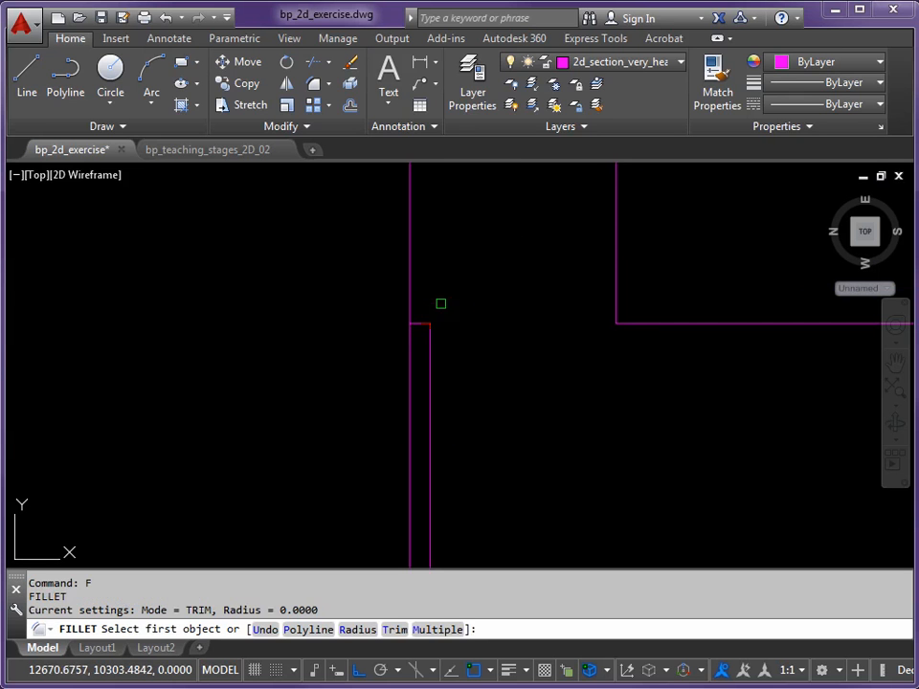
click(421, 323)
click(408, 297)
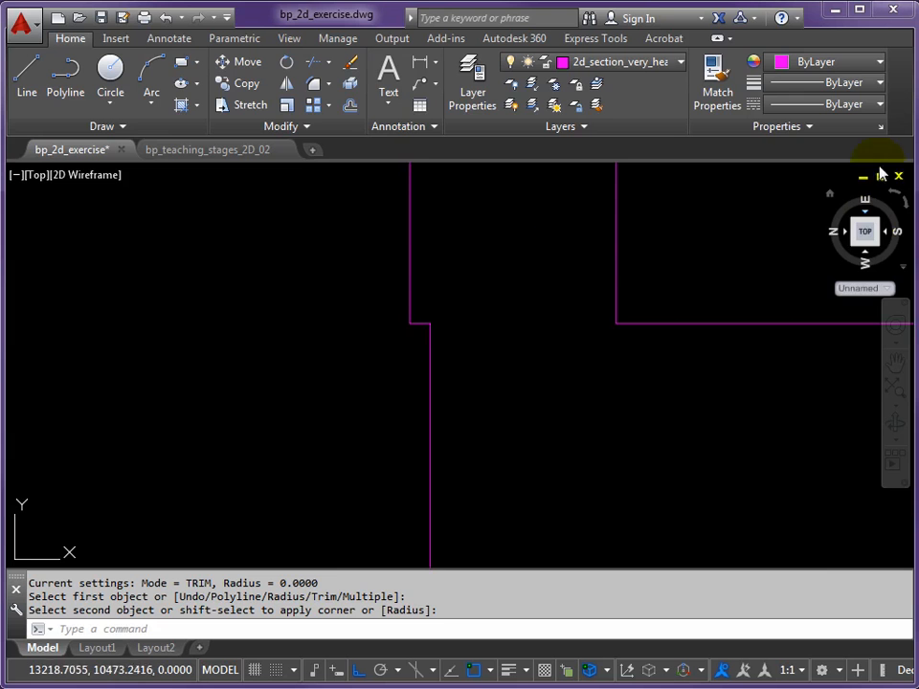
Make 2d_section_medium_line the current layer and draw a horizontal line joining the top inner corners of the two walls
scroll(492, 293, down, 12)
middle_drag(427, 296, 550, 386)
mouse_move(470, 342)
middle_down()
mouse_move(575, 343)
mouse_move(539, 350)
middle_up()
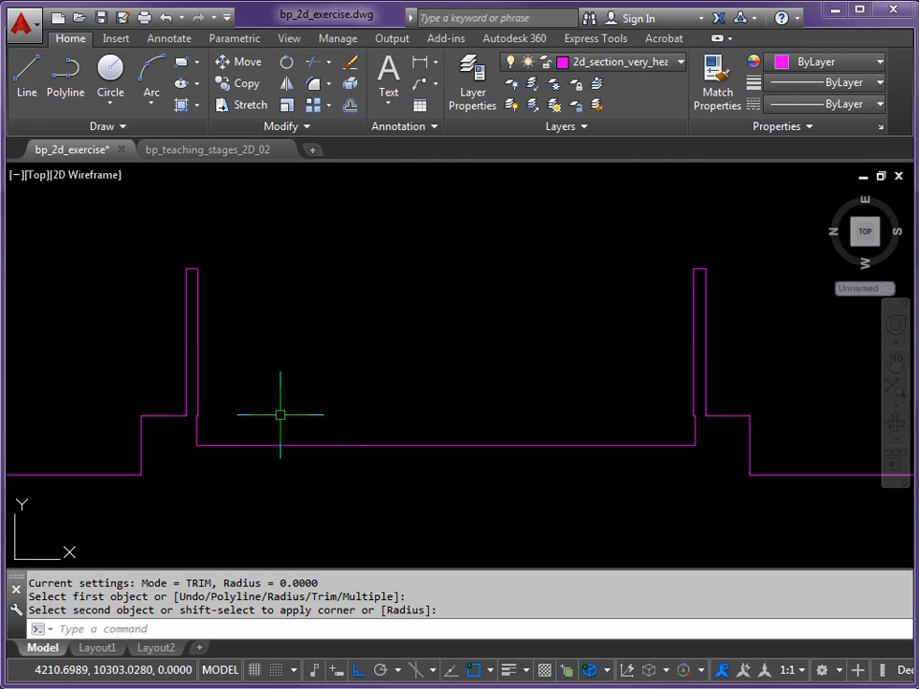
click(682, 63)
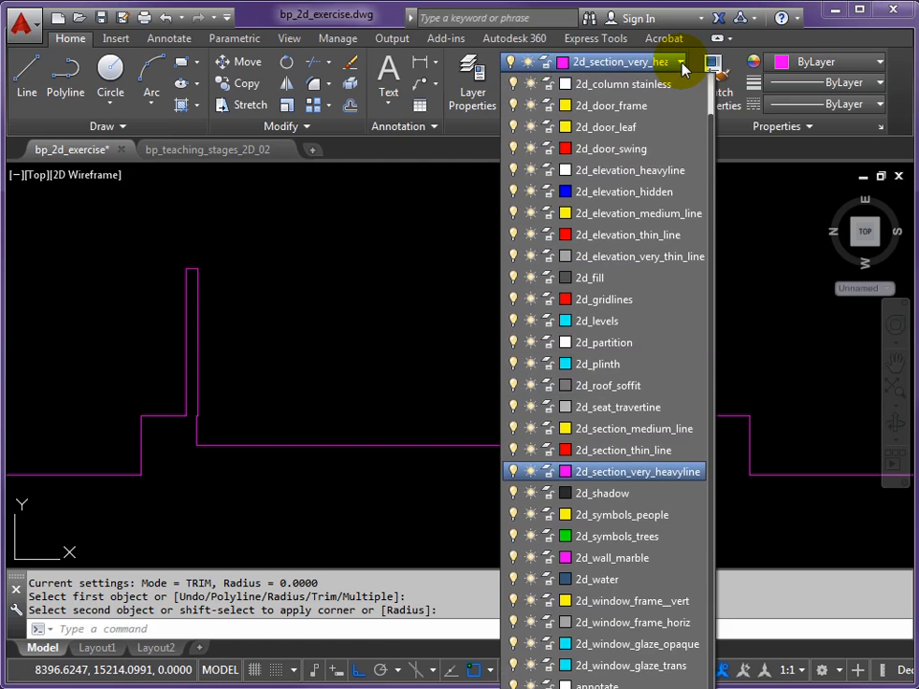
click(637, 438)
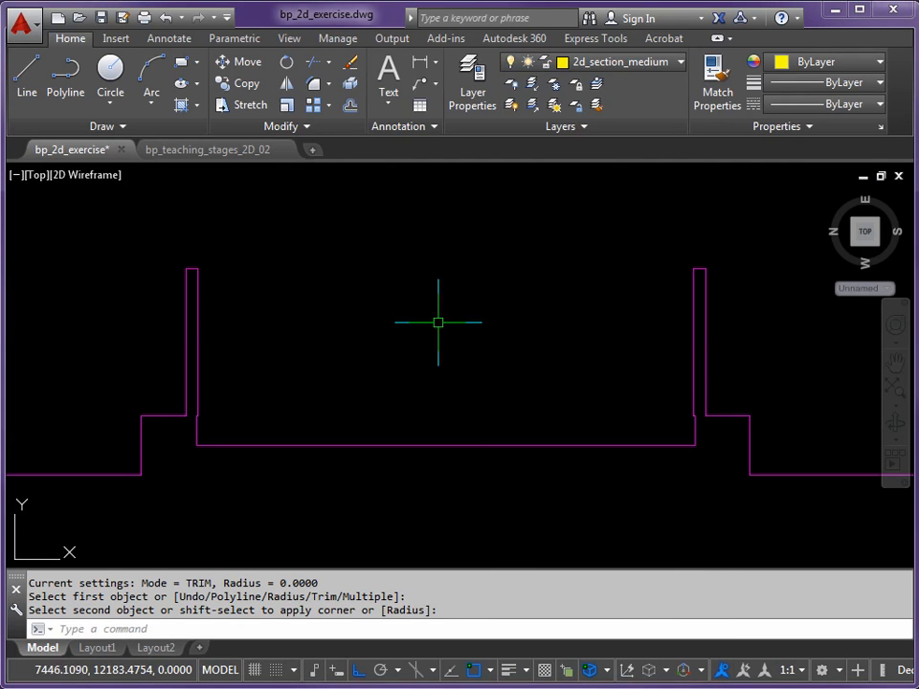
text(L)
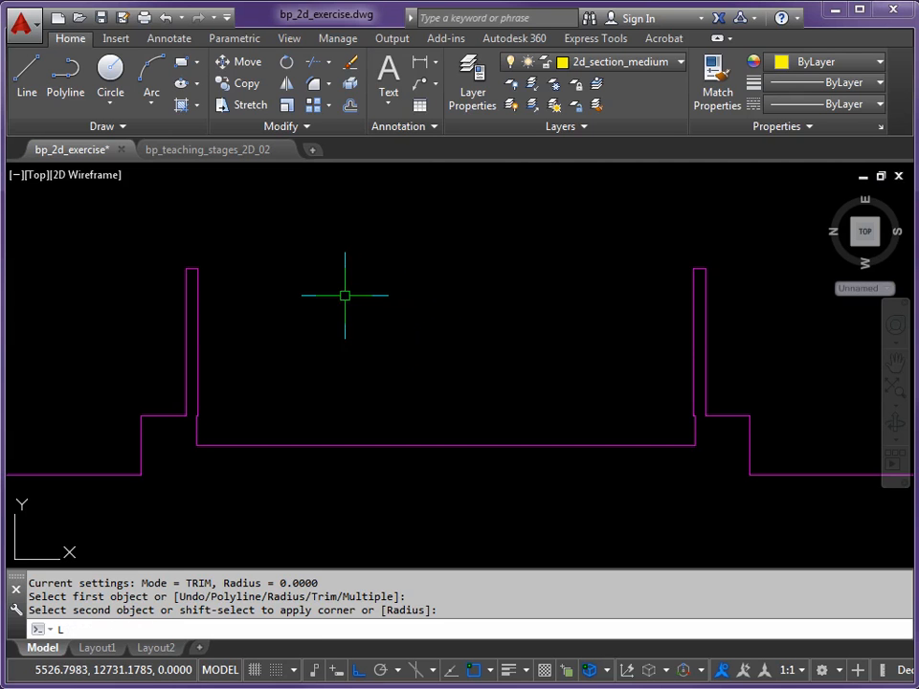
key(Return)
click(197, 269)
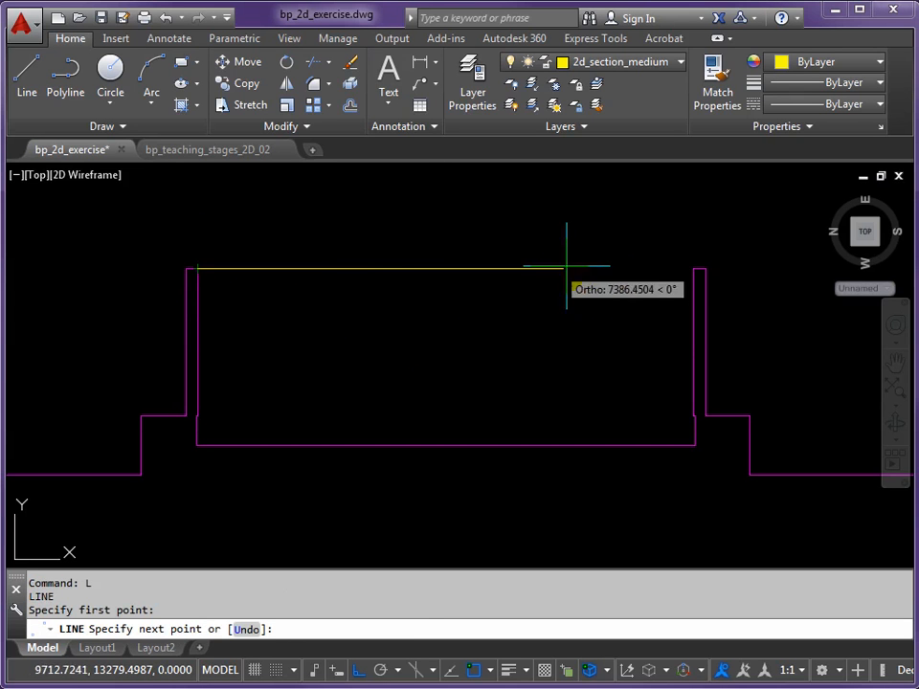
click(693, 269)
key(Return)
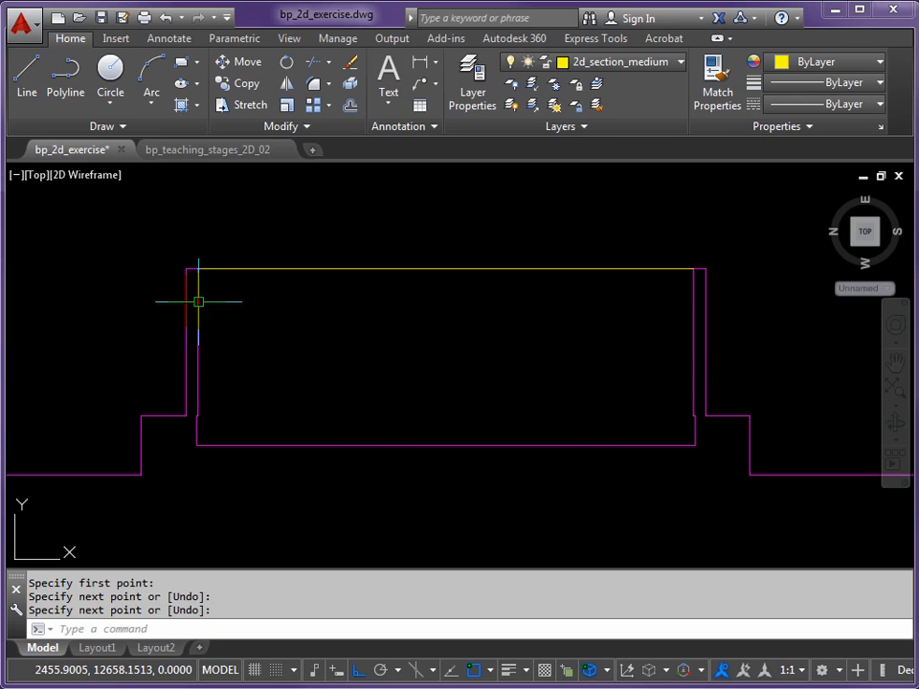
Offset the sunken floor line 500 upward
scroll(308, 436, up, 2)
mouse_move(331, 417)
middle_down()
mouse_move(231, 459)
mouse_move(260, 459)
middle_up()
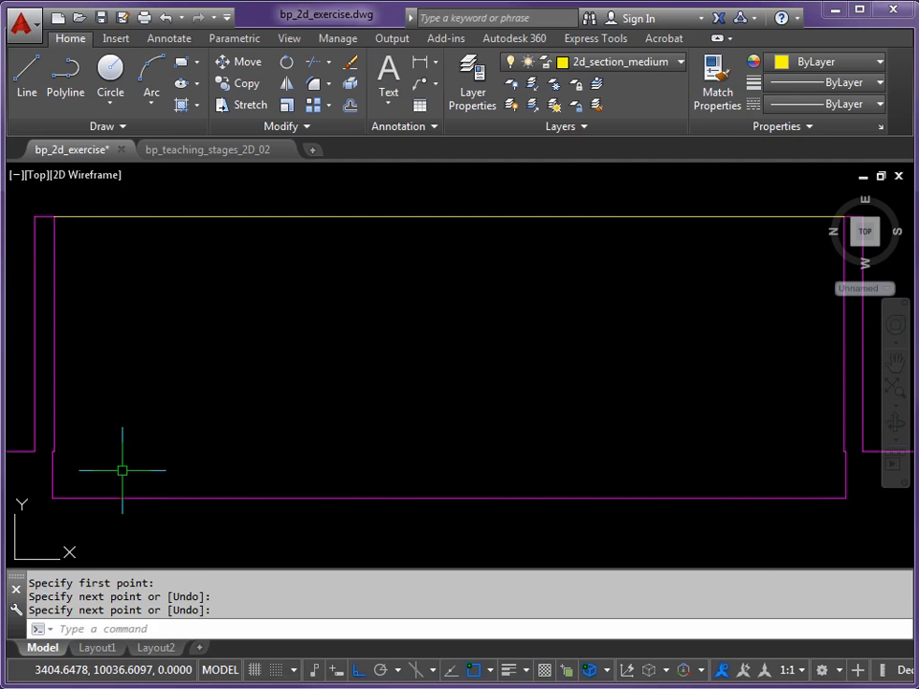
text(0)
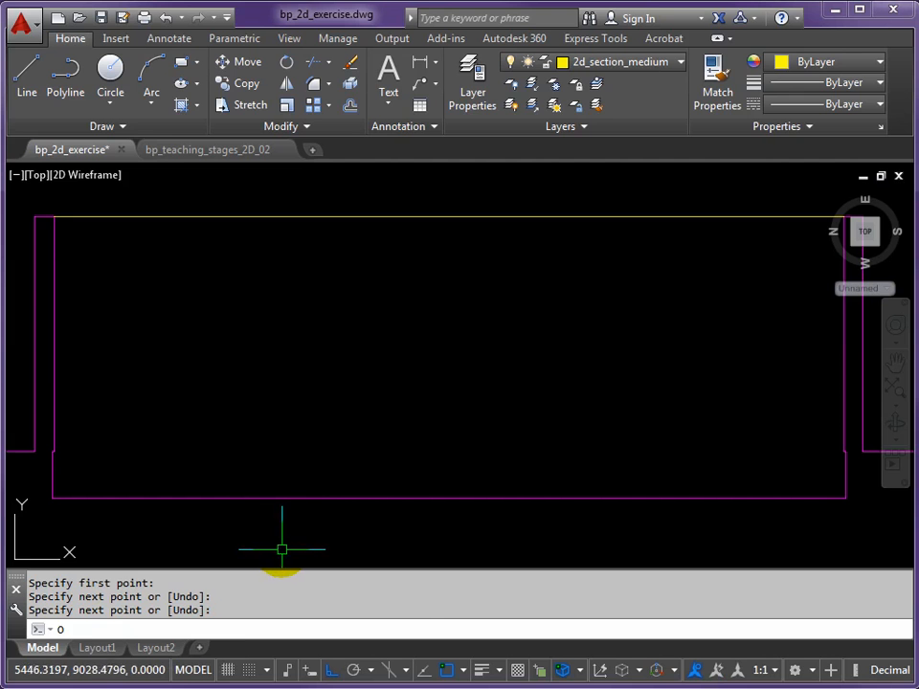
key(Return)
text(500)
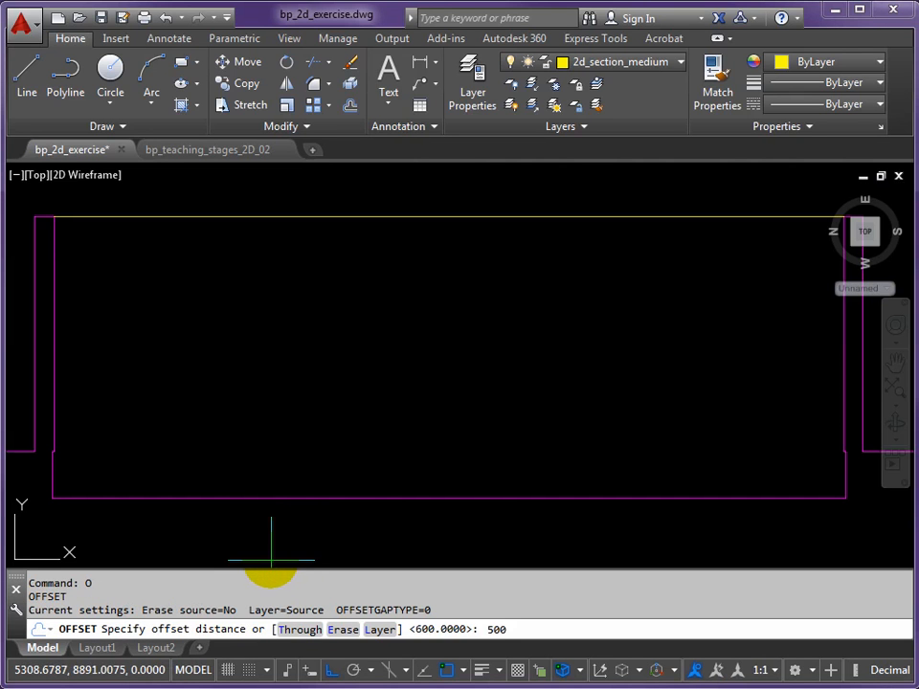
key(Return)
click(275, 498)
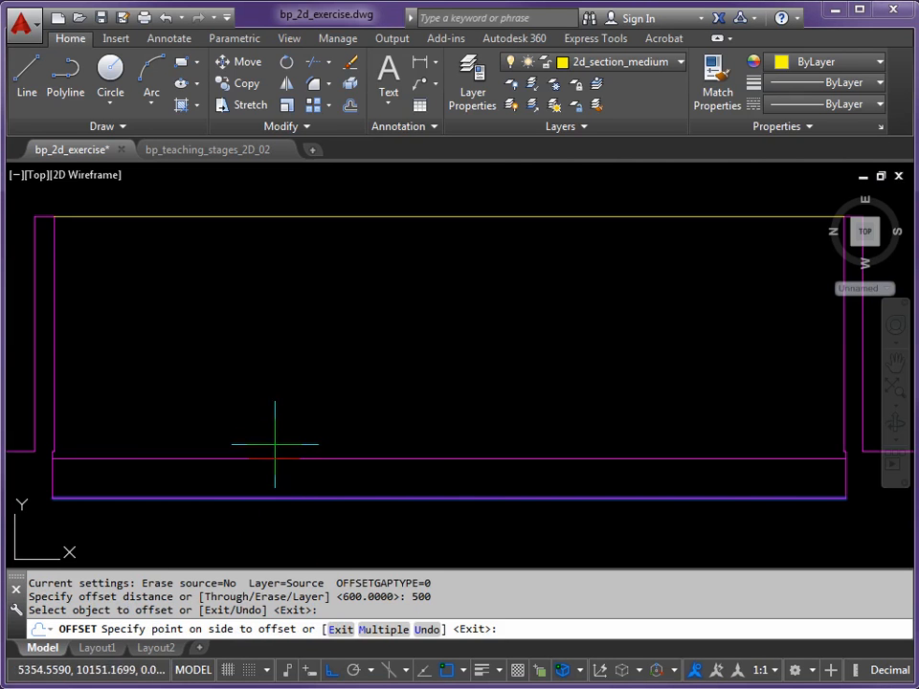
click(274, 423)
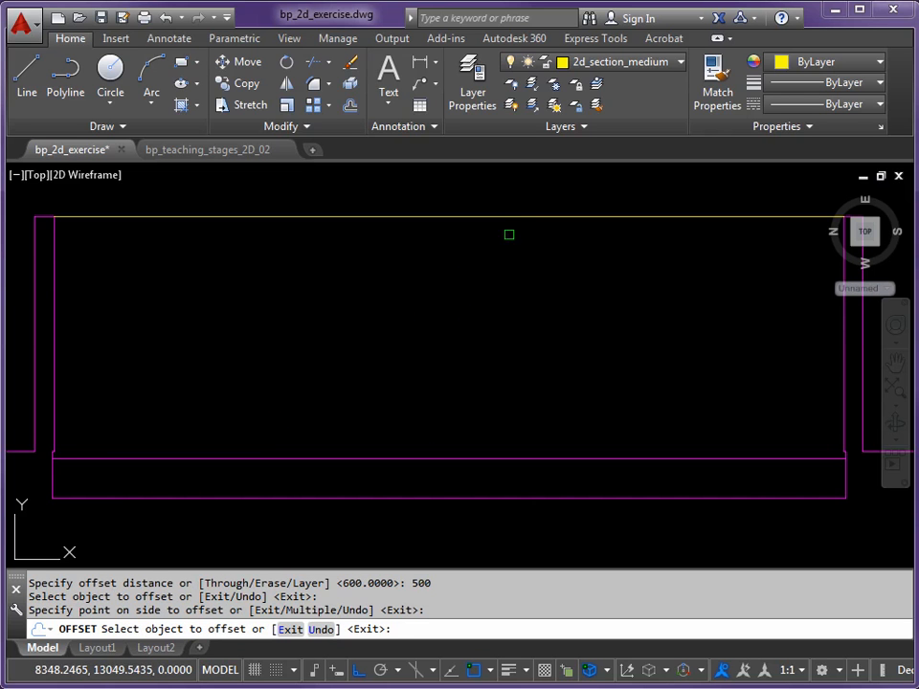
key(Escape)
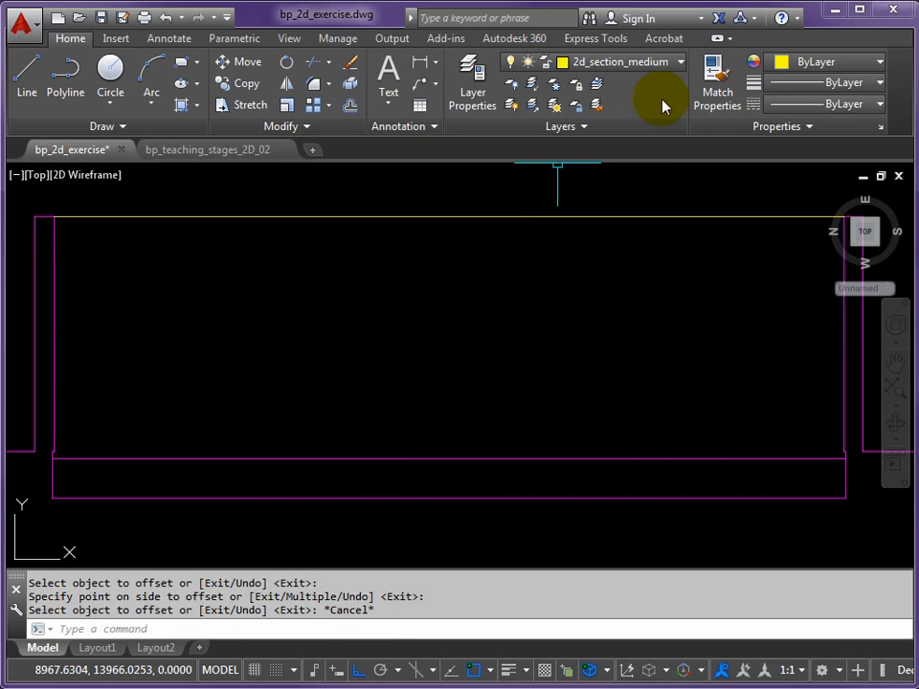
Match the properties of the offset floor line to the yellow line spanning the wall tops
click(714, 69)
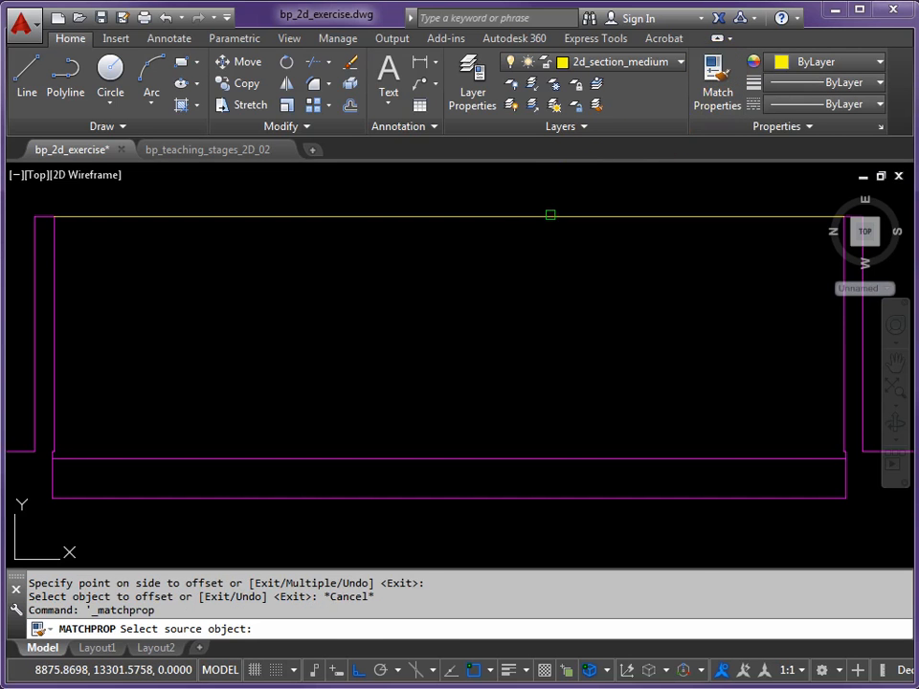
click(551, 215)
click(469, 459)
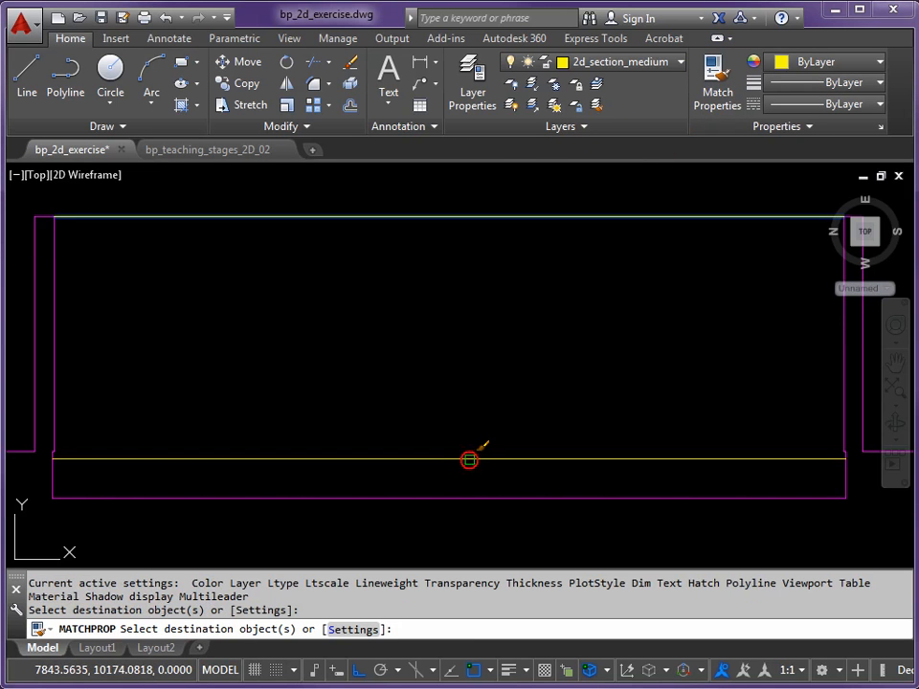
key(Return)
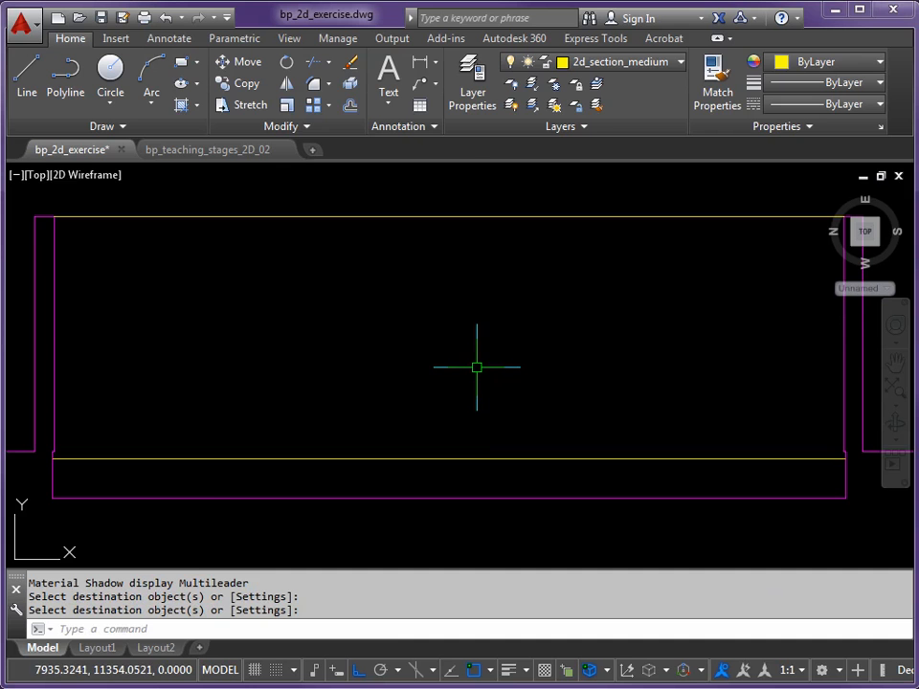
scroll(477, 367, down, 2)
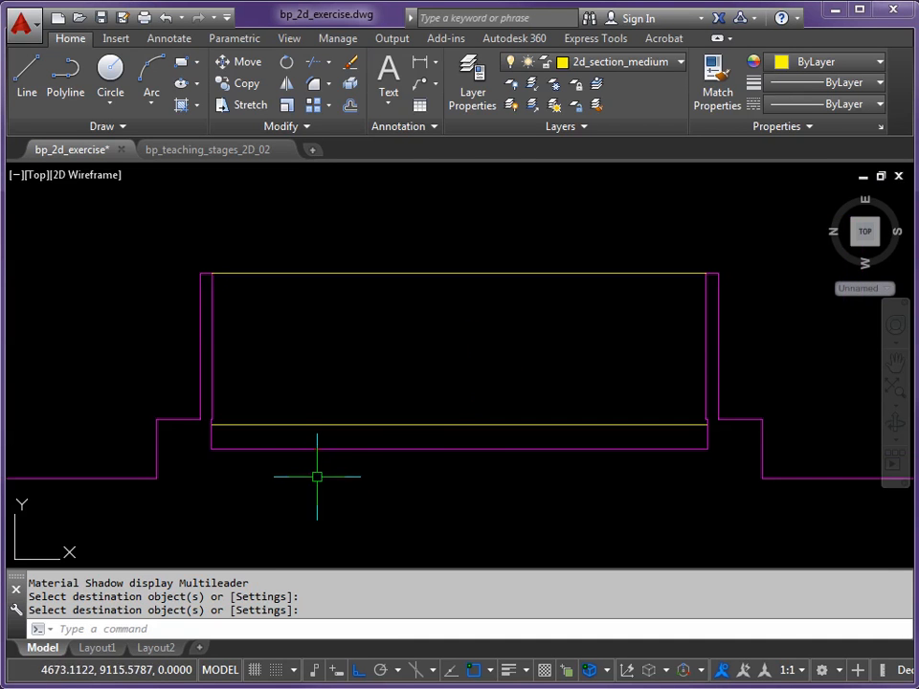
scroll(300, 484, down, 1)
middle_drag(300, 485, 282, 415)
middle_drag(282, 478, 295, 352)
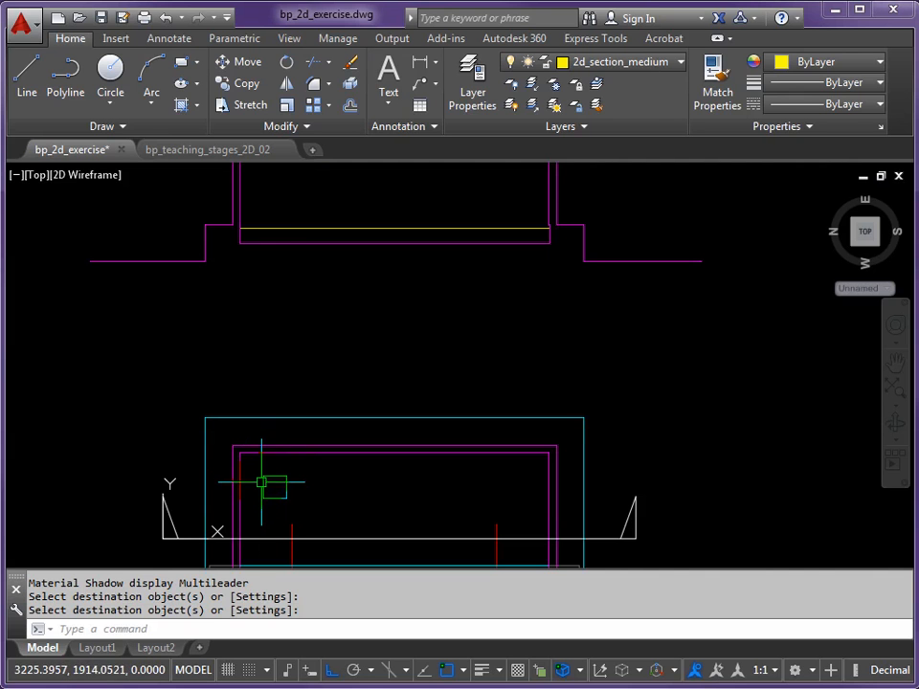
middle_drag(276, 441, 284, 472)
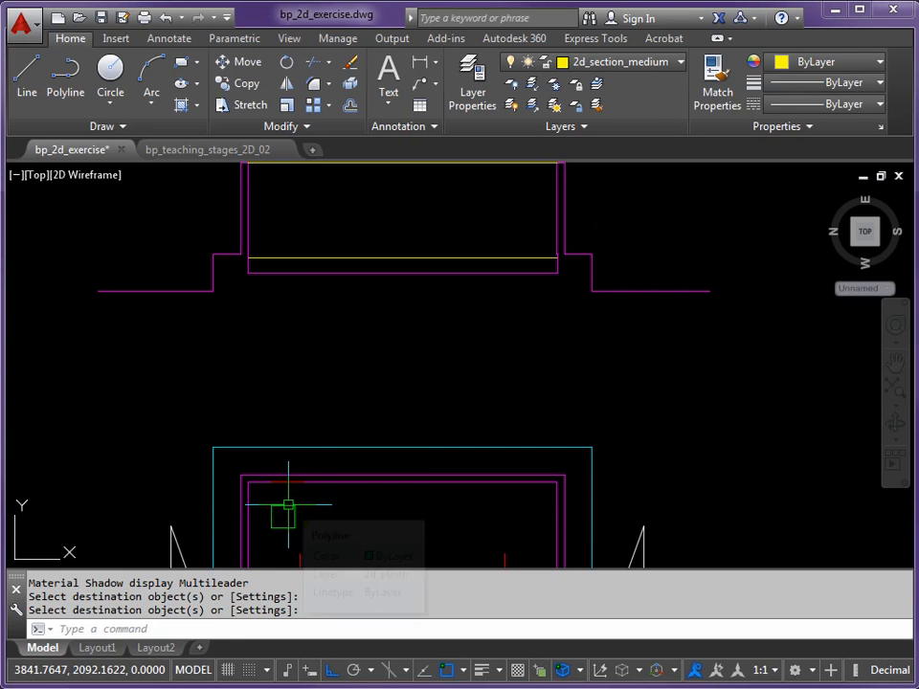
key(Return)
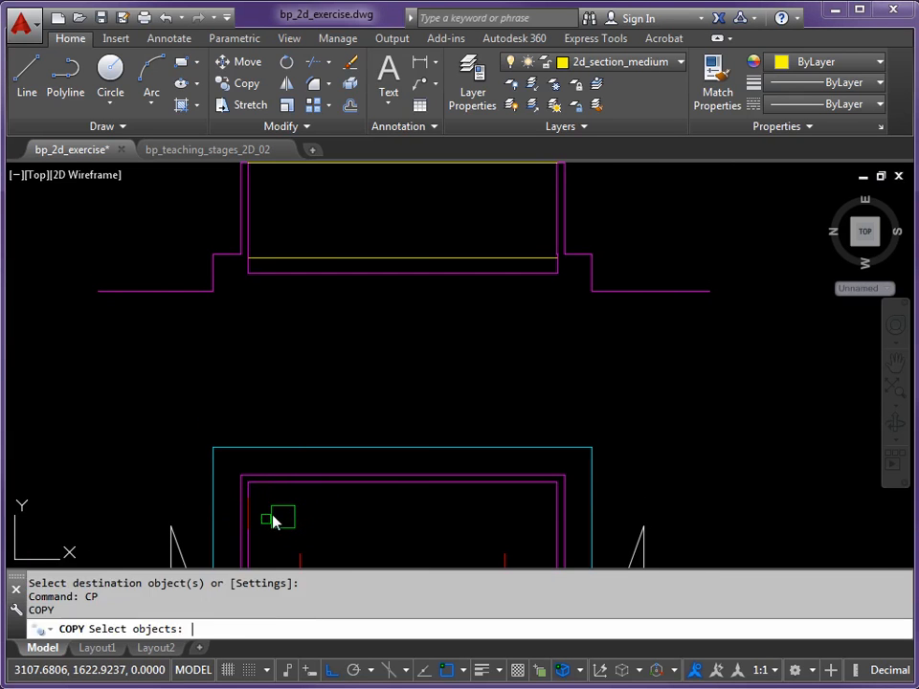
click(272, 520)
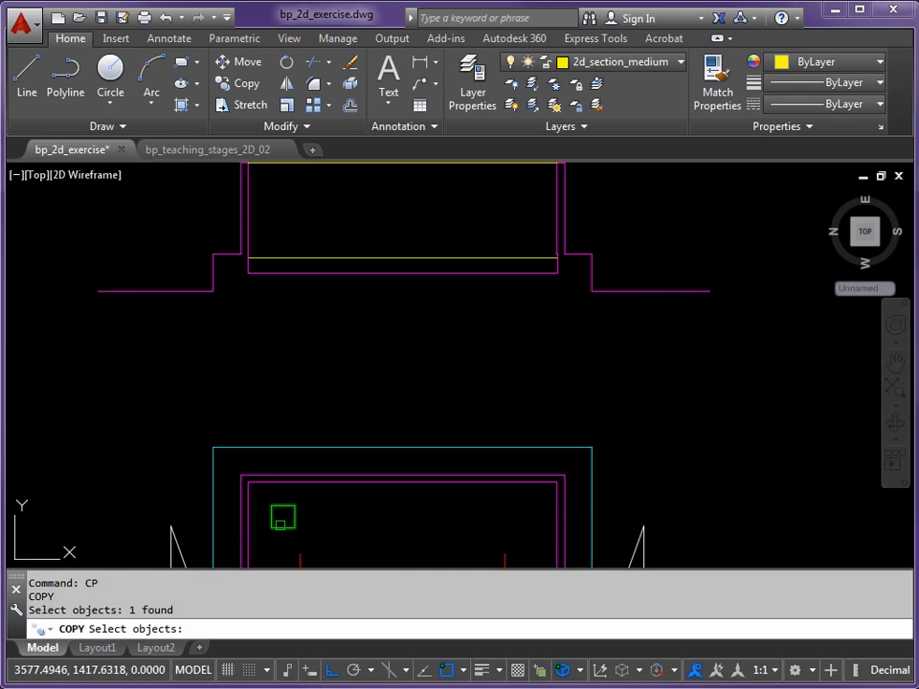
key(Escape)
Draw a vertical line from the lower-left corner of the plan's small square up past the section's yellow floor line
text(L)
key(Return)
click(269, 532)
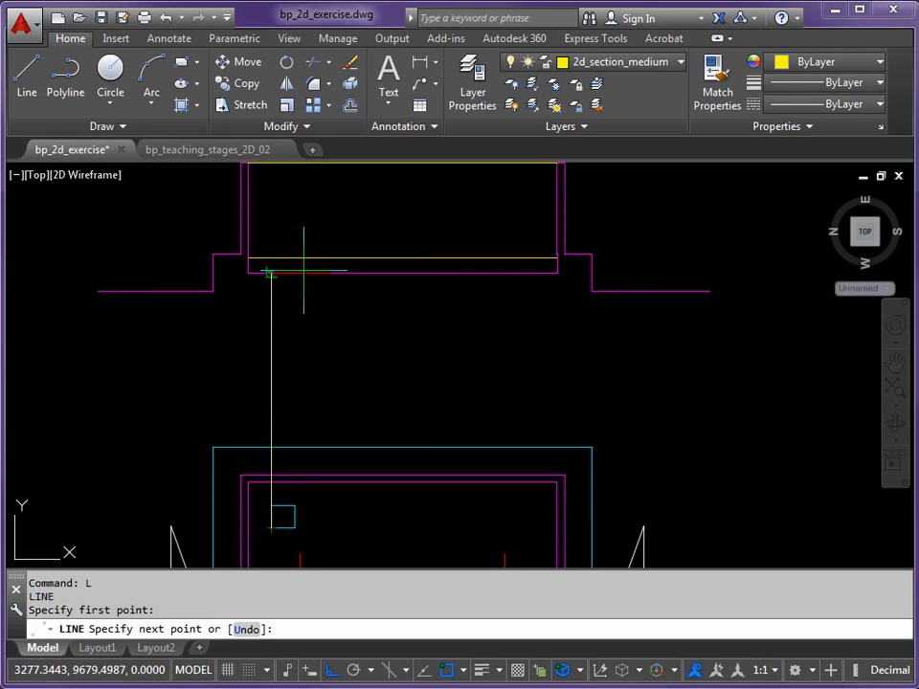
scroll(268, 256, up, 6)
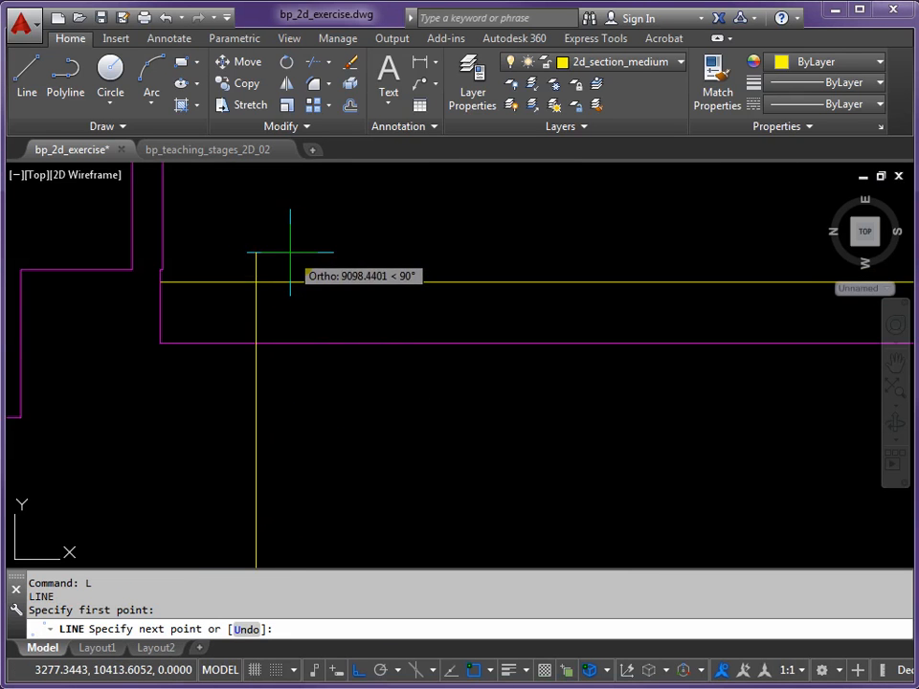
click(289, 253)
scroll(313, 289, down, 4)
middle_drag(348, 431, 257, 381)
scroll(257, 383, down, 4)
key(Return)
key(Return)
Draw a second vertical line from the small square's right edge in the plan up past the section's yellow floor line
click(250, 491)
scroll(256, 325, up, 6)
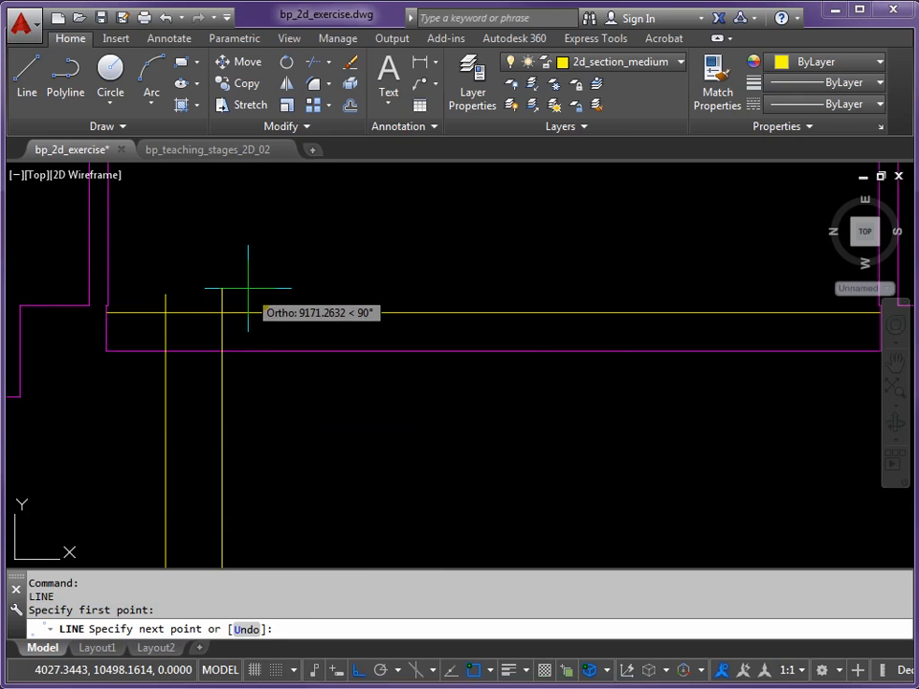
click(247, 293)
key(Return)
Draw a horizontal line from the left wall's inner bottom corner across both vertical projection lines
scroll(169, 327, up, 4)
middle_drag(131, 334, 333, 361)
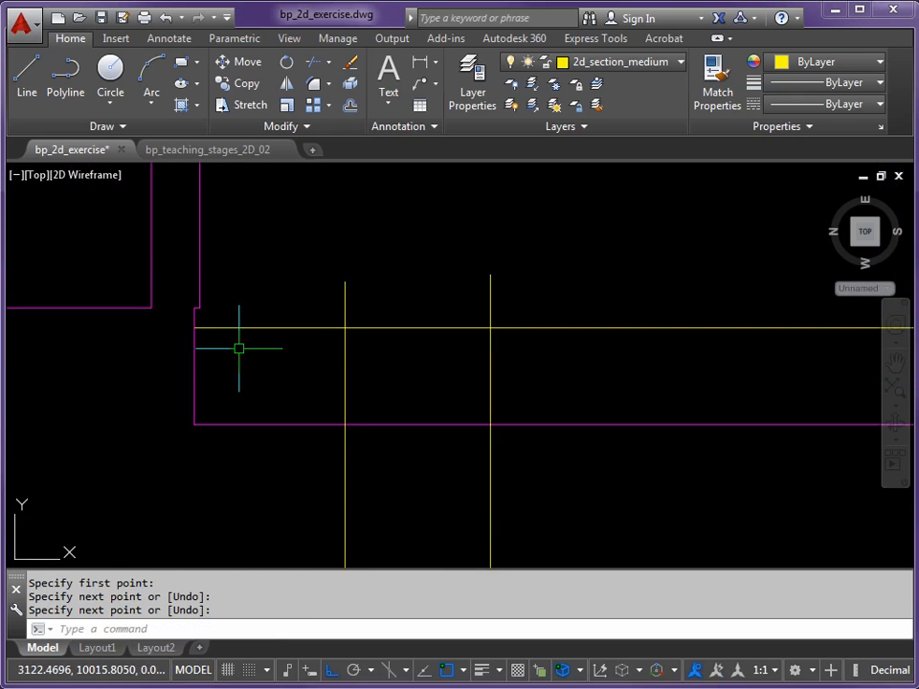
key(Return)
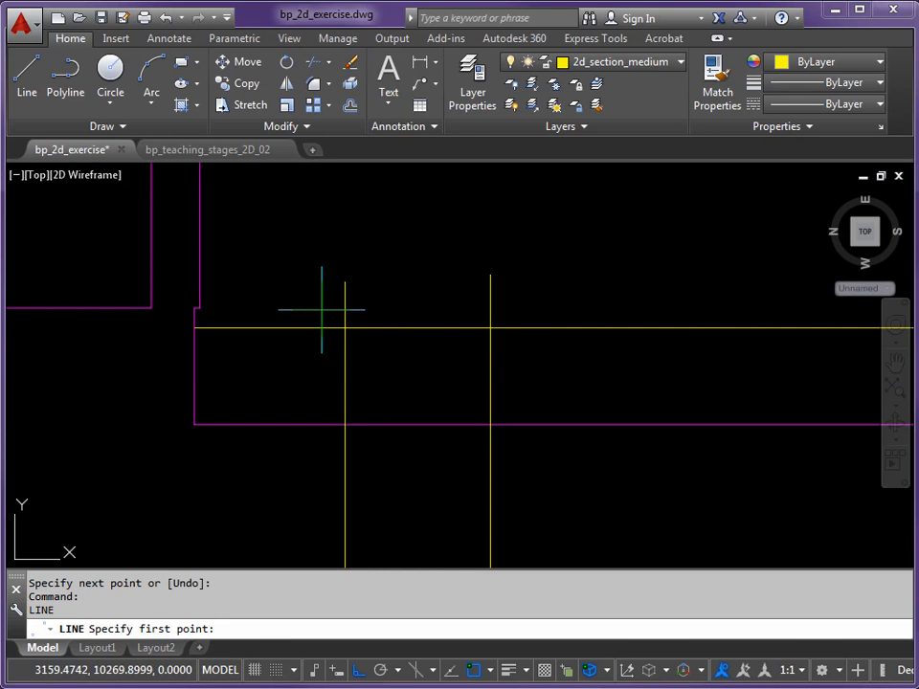
click(199, 307)
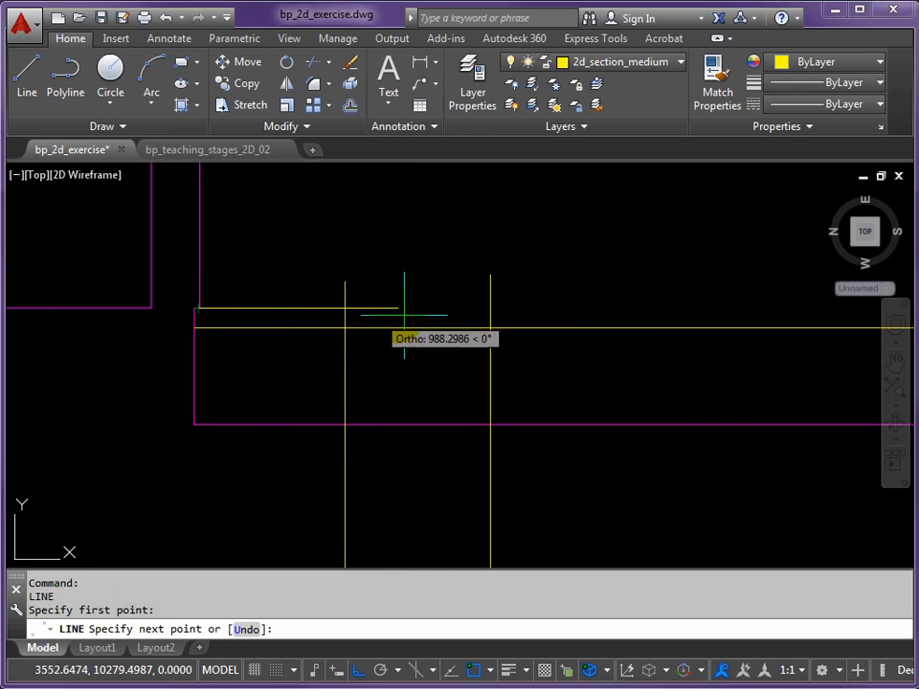
click(553, 304)
key(Return)
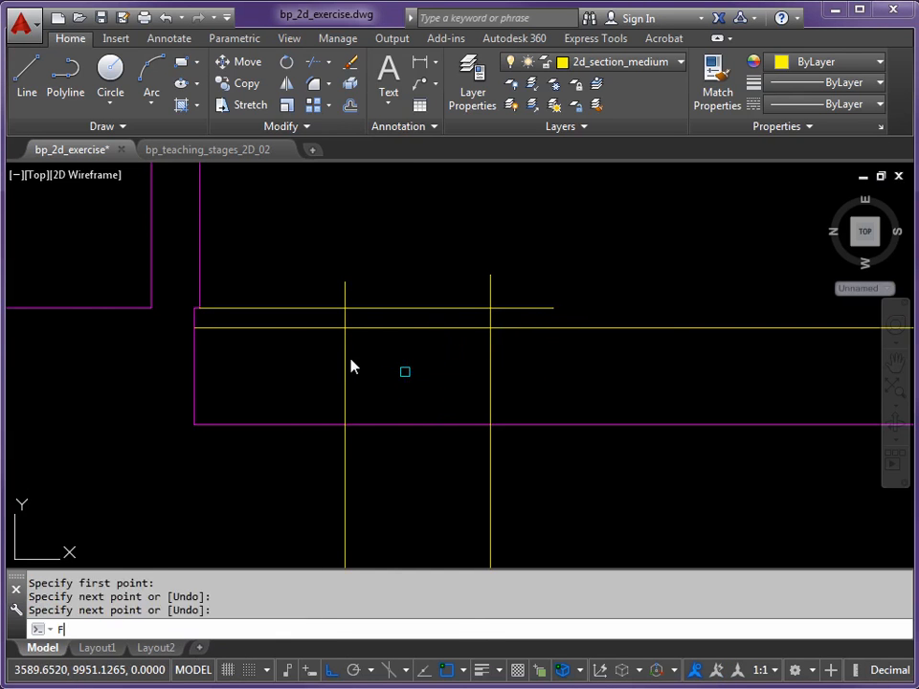
Fillet the short horizontal line with both vertical projection lines to form the sharp top corners of the box
key(Return)
click(346, 318)
click(399, 308)
key(Return)
click(466, 309)
click(491, 357)
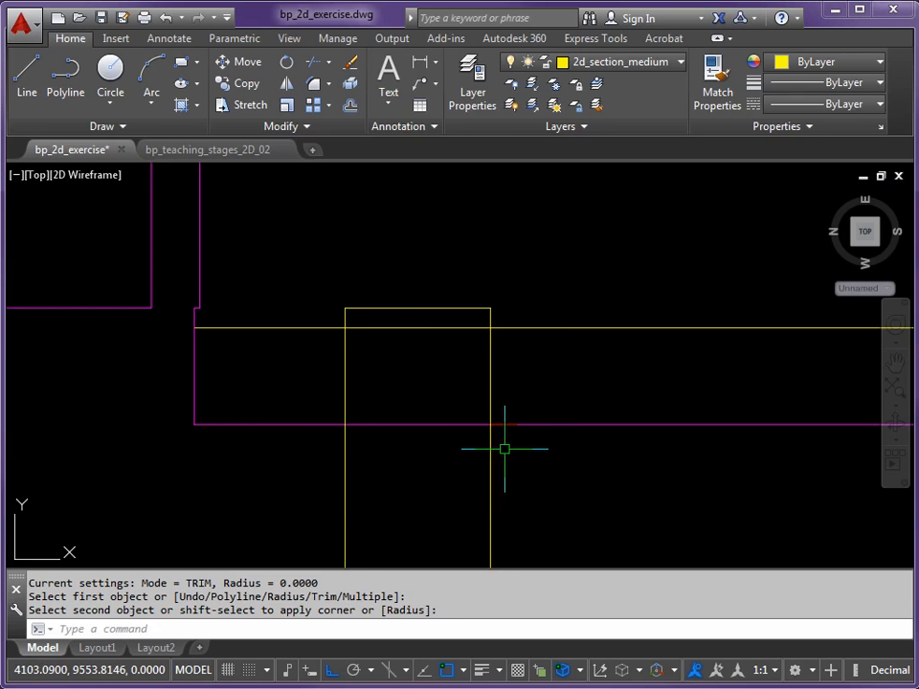
Trim both vertical projection lines below the magenta sunken floor line
key(Escape)
text(TR)
key(Return)
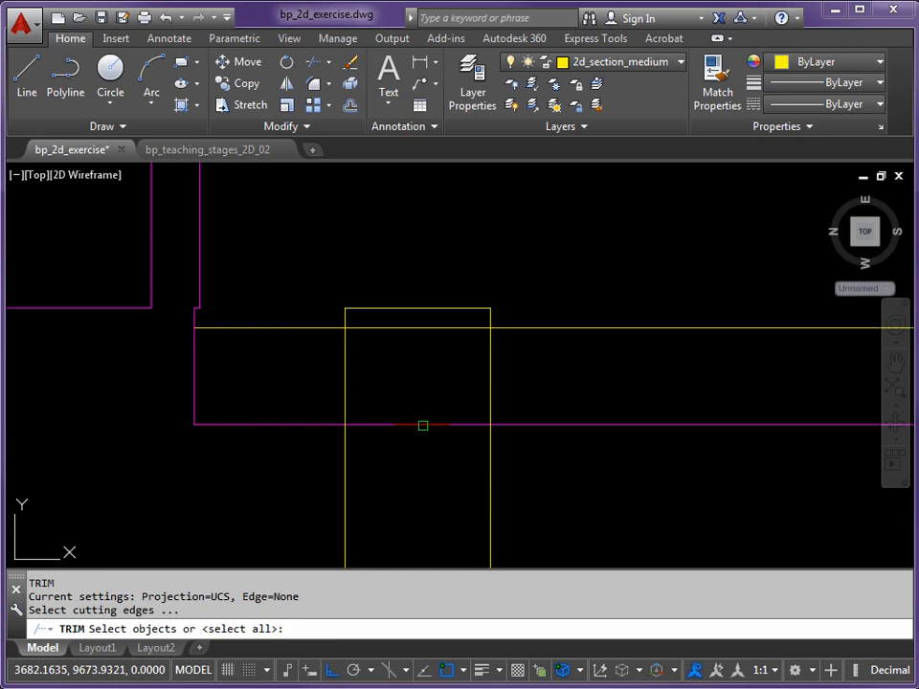
click(422, 425)
key(Return)
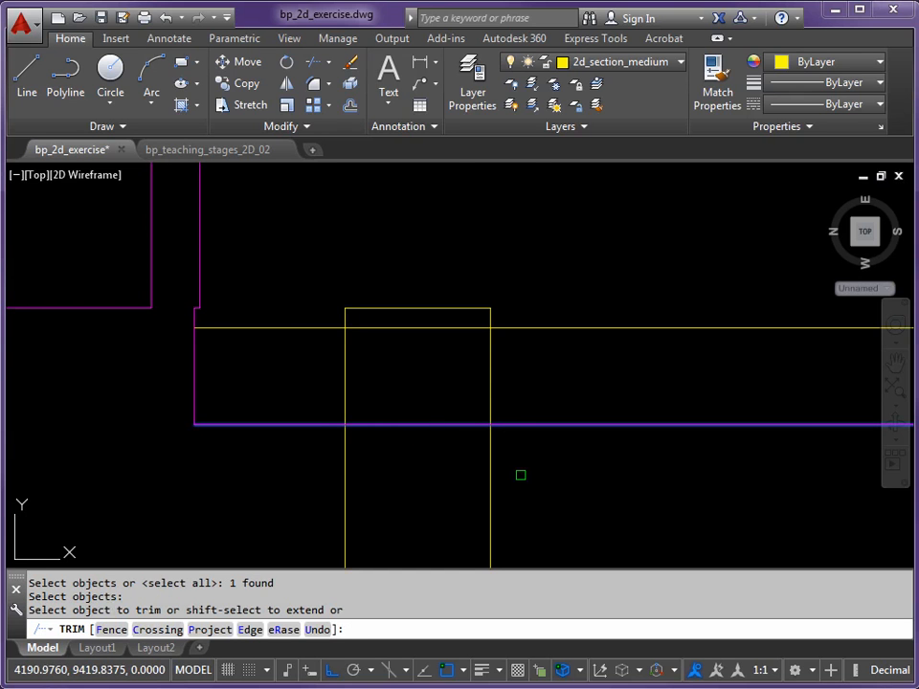
click(491, 462)
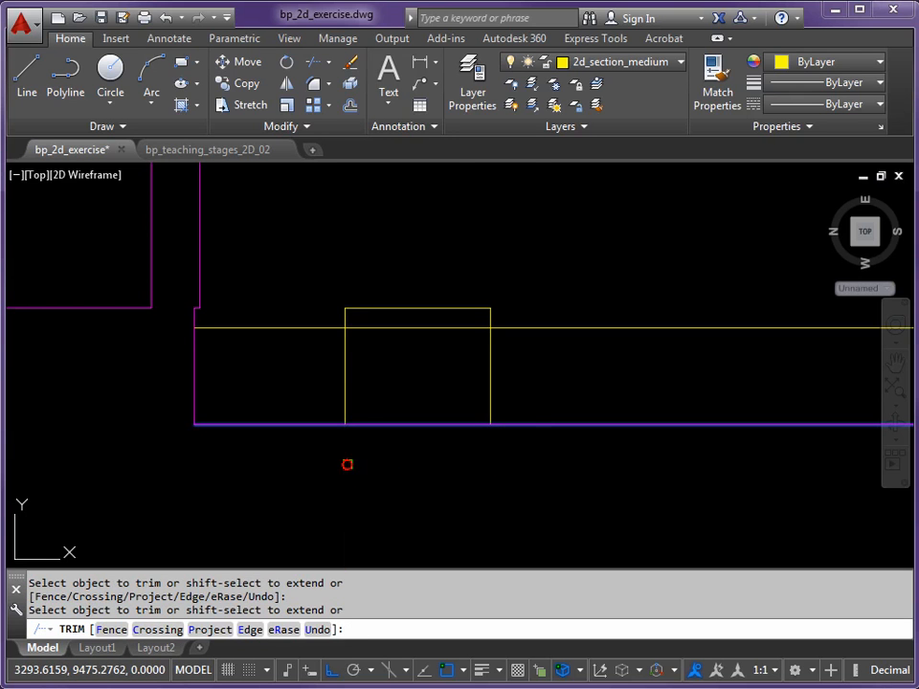
click(518, 420)
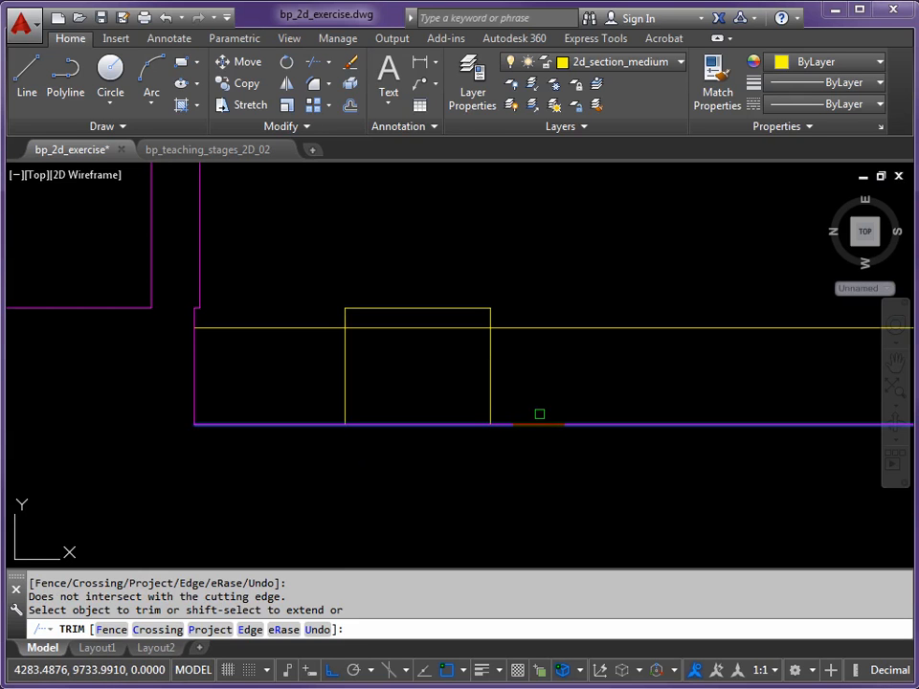
key(Escape)
Make 2d_elevation_very_thin_line current and draw a line from the left wall's inner bottom corner to the small box's top-right corner
scroll(612, 331, down, 4)
middle_drag(691, 283, 378, 384)
scroll(377, 384, down, 2)
mouse_move(461, 348)
middle_down()
mouse_move(523, 338)
mouse_move(481, 346)
middle_up()
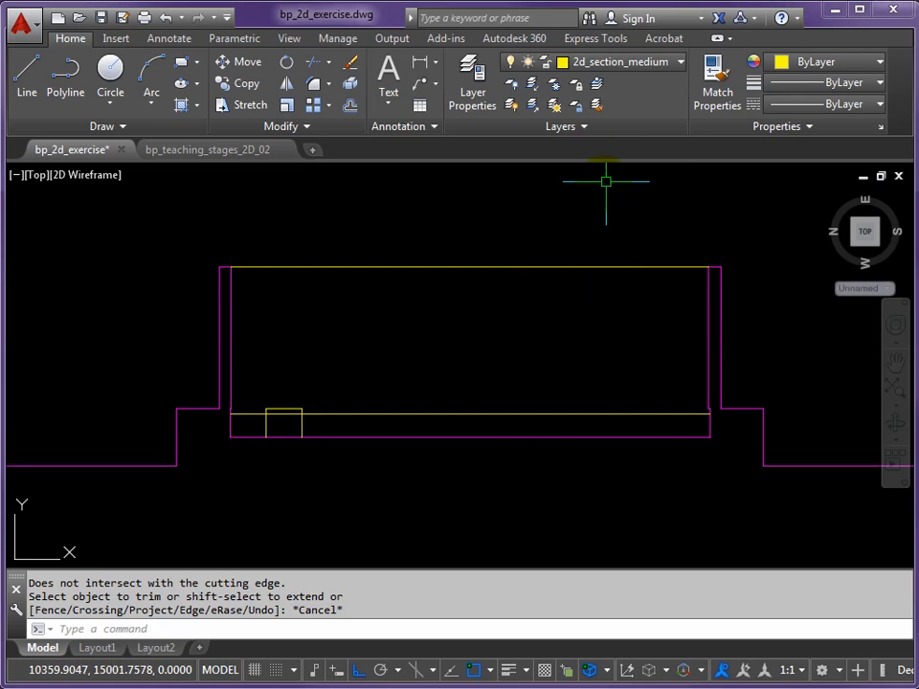
click(681, 63)
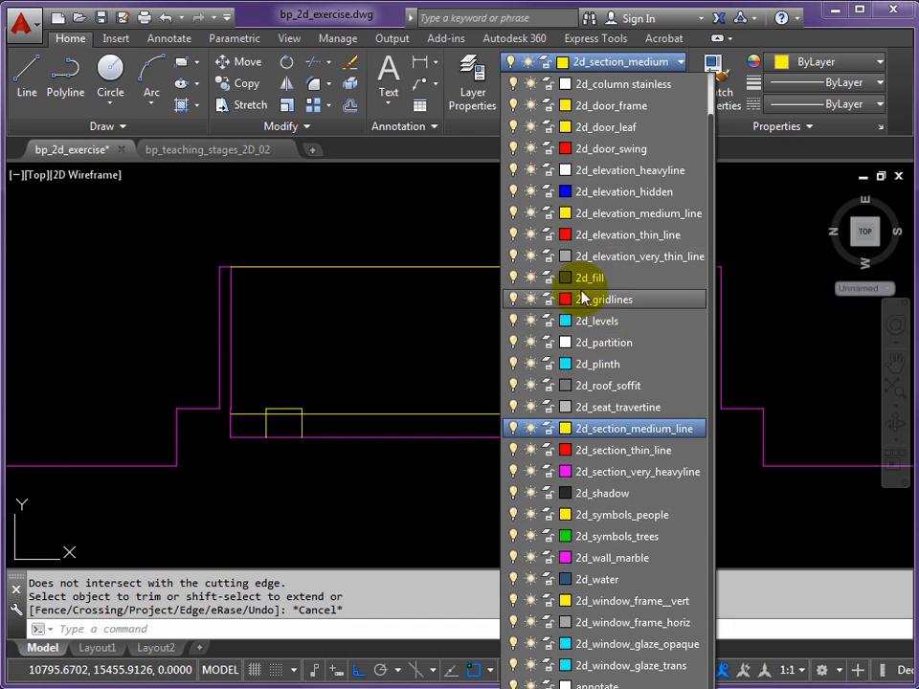
click(613, 258)
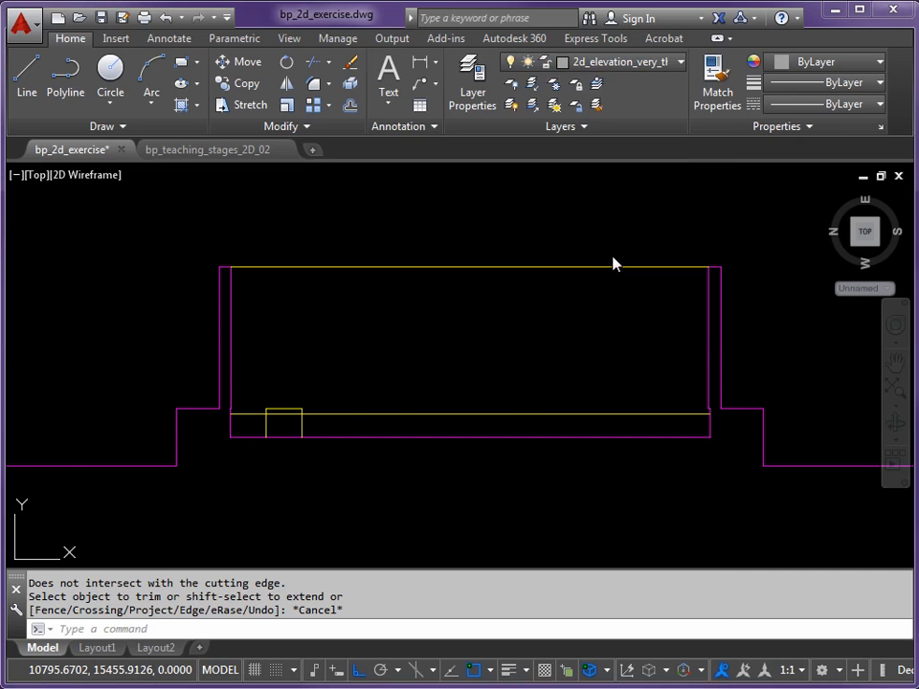
scroll(274, 420, up, 5)
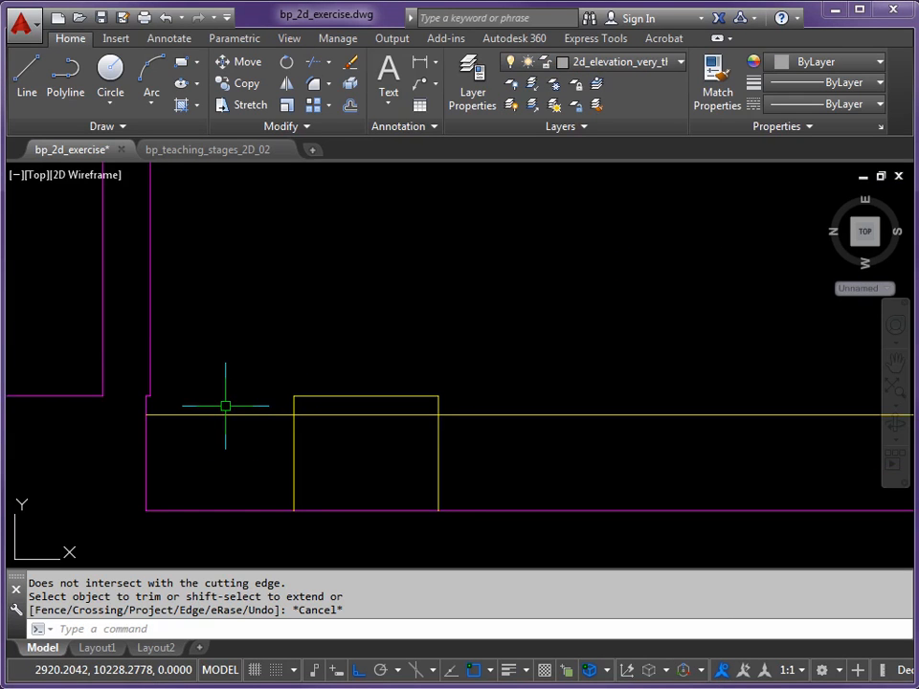
text(L)
key(Return)
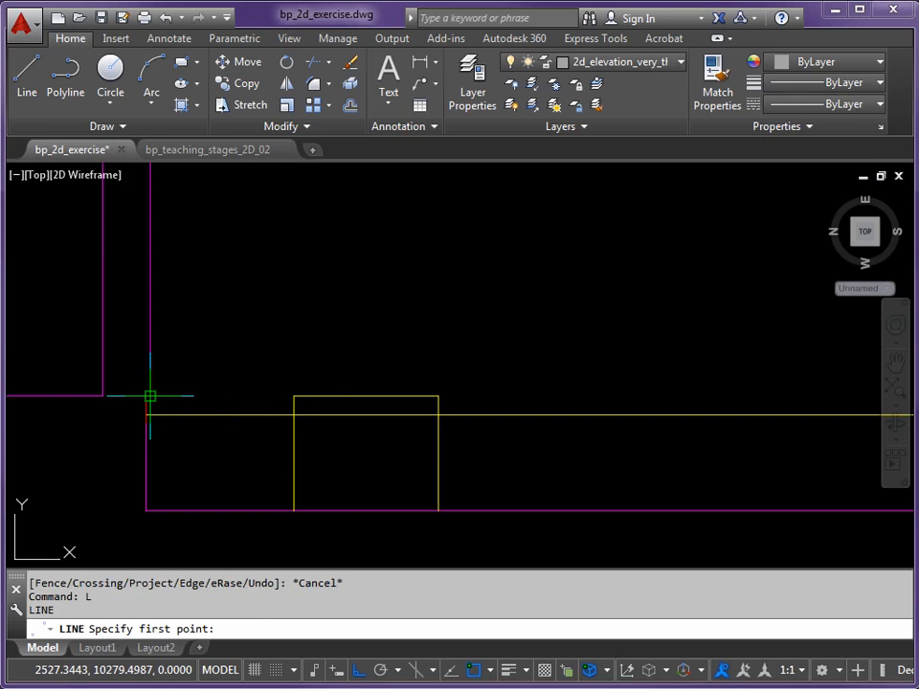
click(150, 395)
click(439, 395)
key(Return)
key(Return)
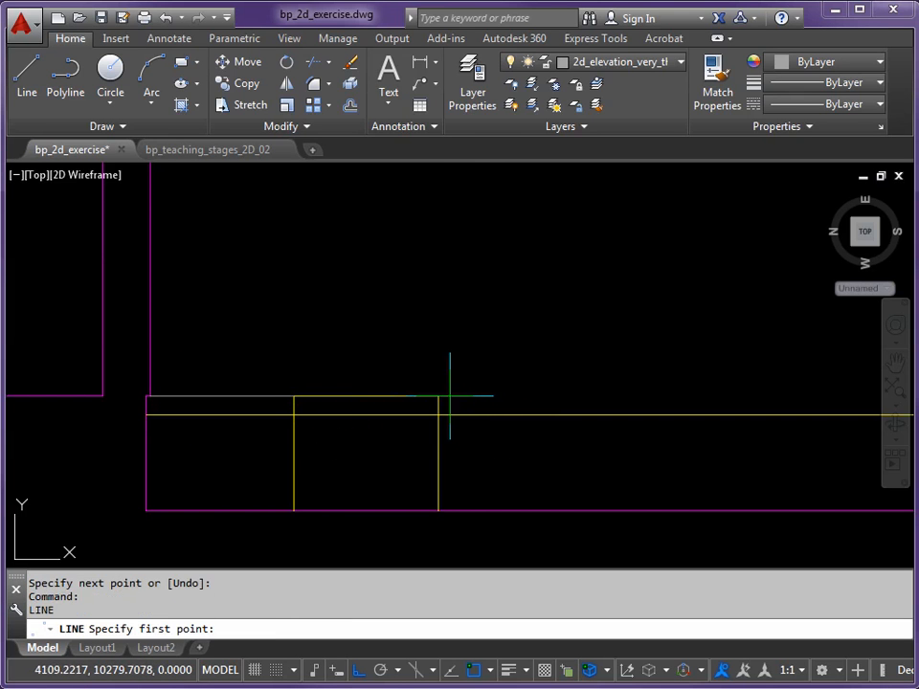
Draw a horizontal line from the small box's top-right corner to the right wall's inner bottom corner
click(439, 396)
scroll(506, 395, down, 4)
middle_drag(772, 395, 323, 390)
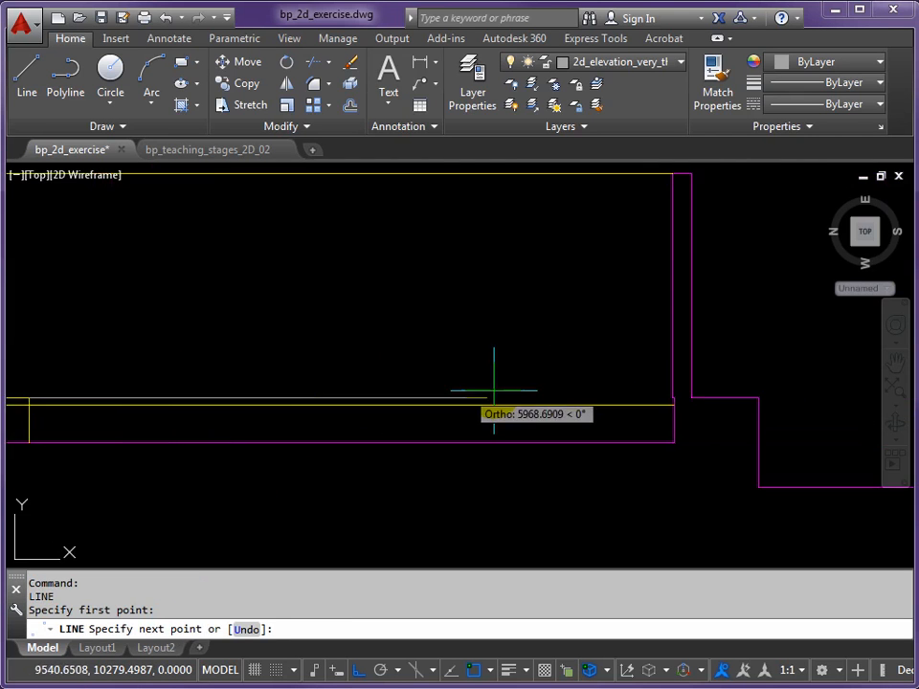
click(673, 396)
key(Return)
Offset the yellow wall-top line 1000 downward, and offset the resulting line another 1000 downward
scroll(517, 320, down, 2)
middle_drag(505, 314, 490, 332)
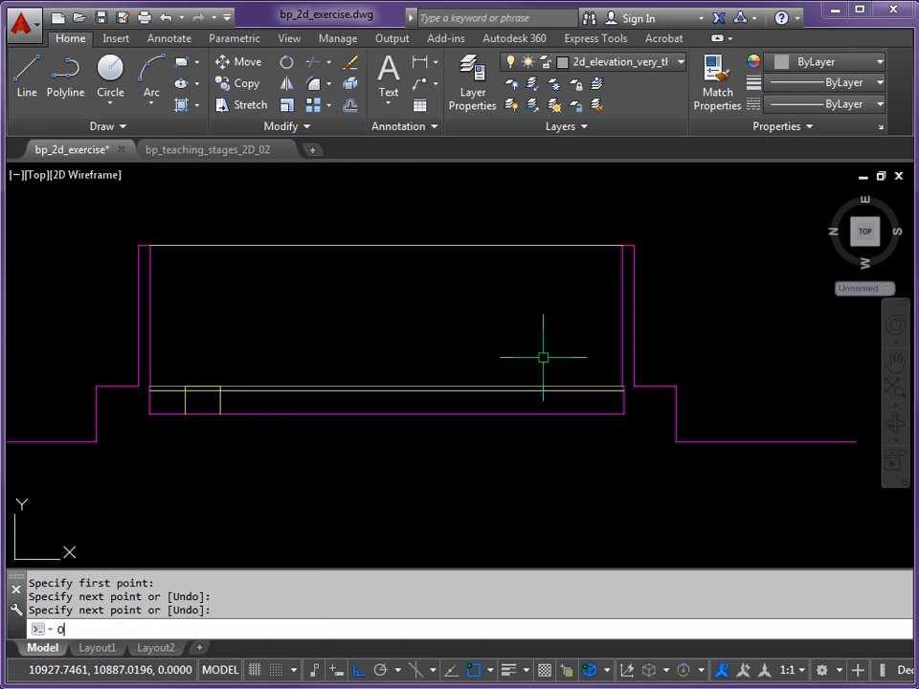
key(Return)
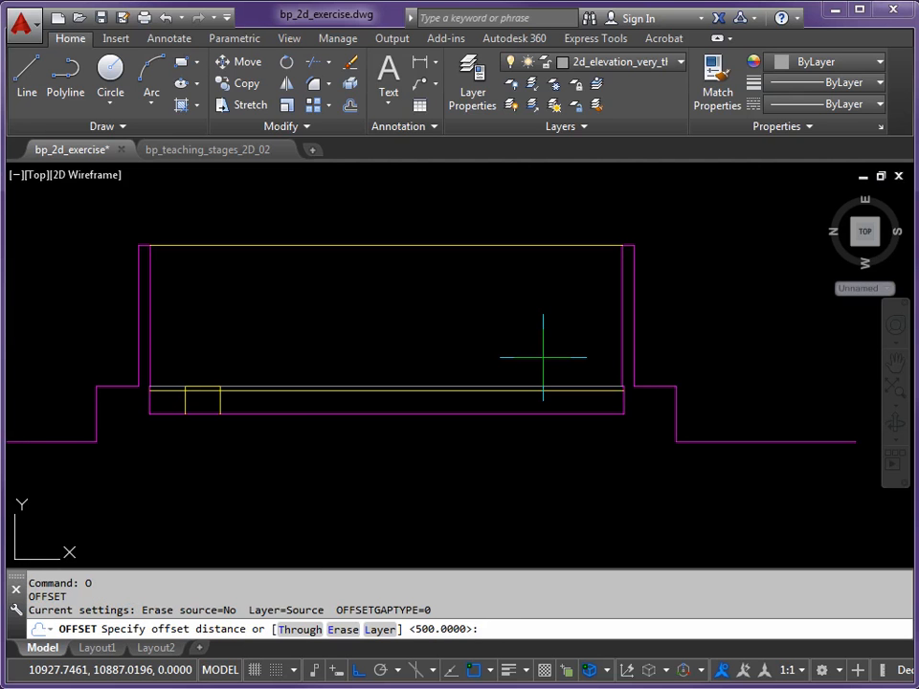
key(Return)
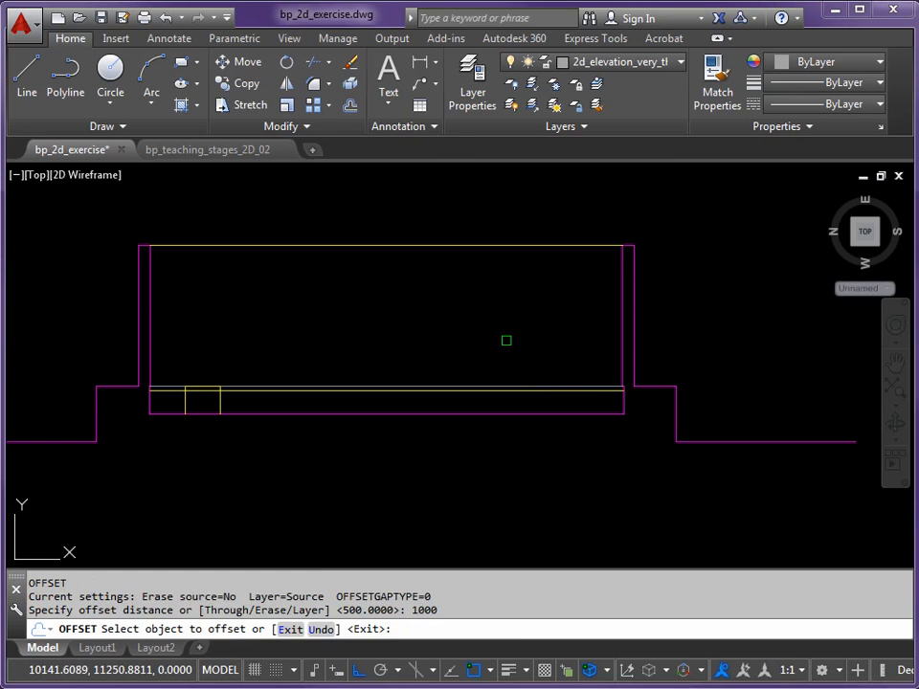
click(457, 246)
click(453, 313)
click(454, 290)
click(457, 349)
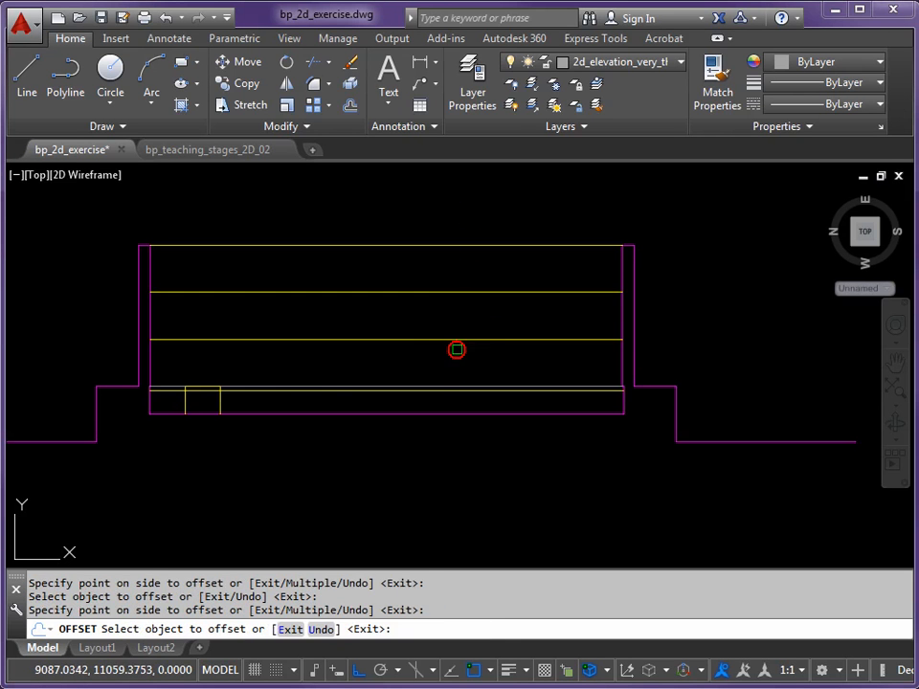
key(Escape)
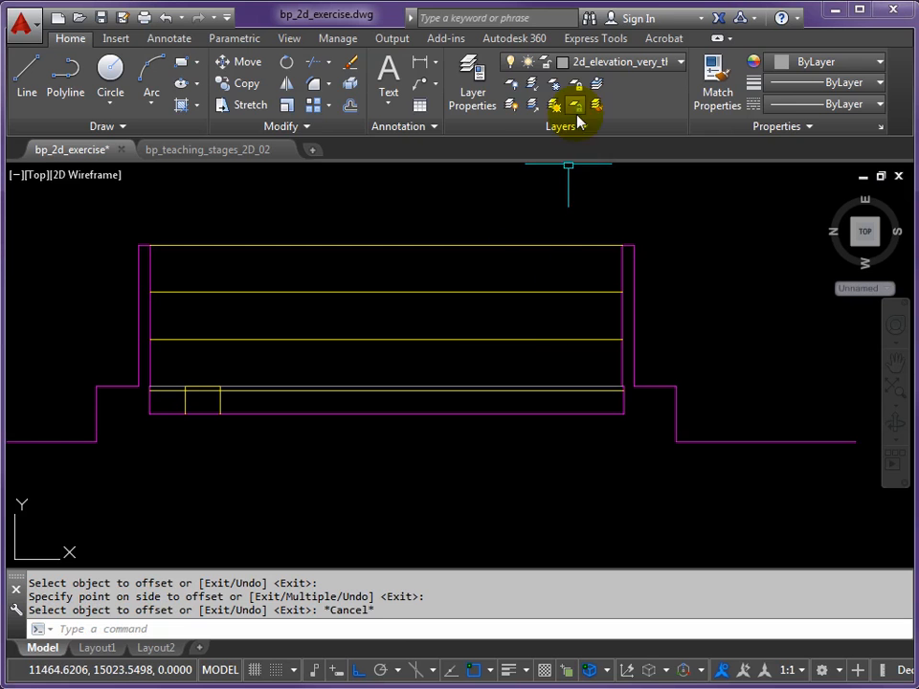
Match the two offset lines' properties to the very thin line running along the base of the walls
click(722, 91)
click(544, 385)
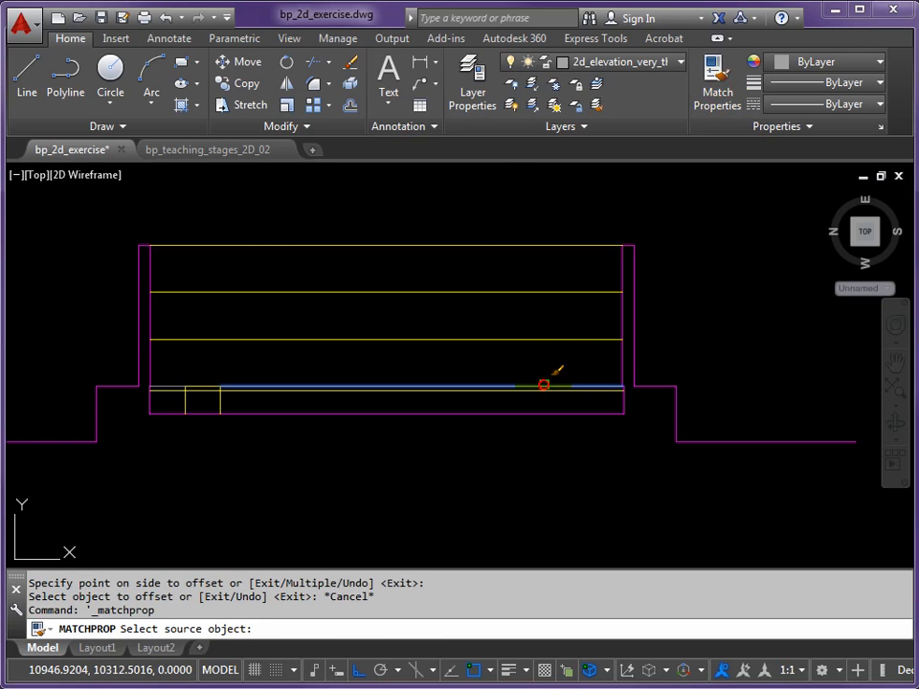
click(519, 339)
click(474, 292)
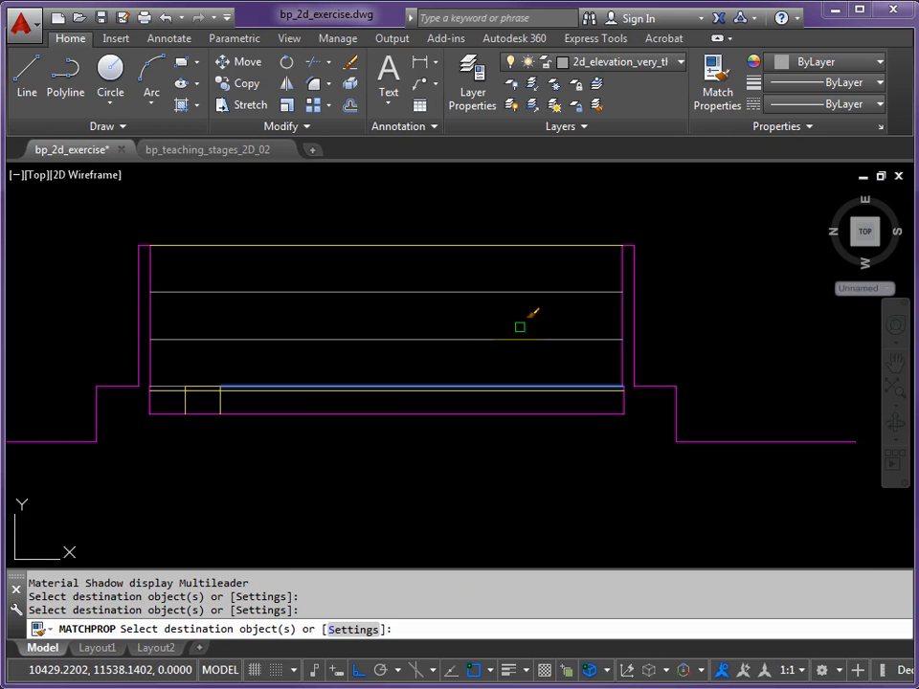
key(Return)
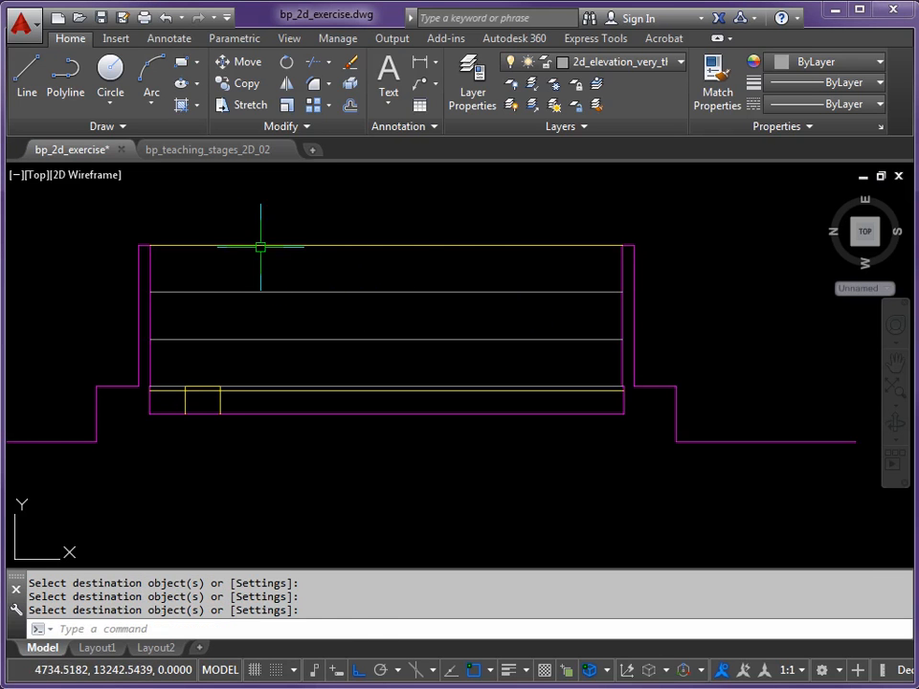
Measure the distance between the top inner corners of the two walls
text(DI)
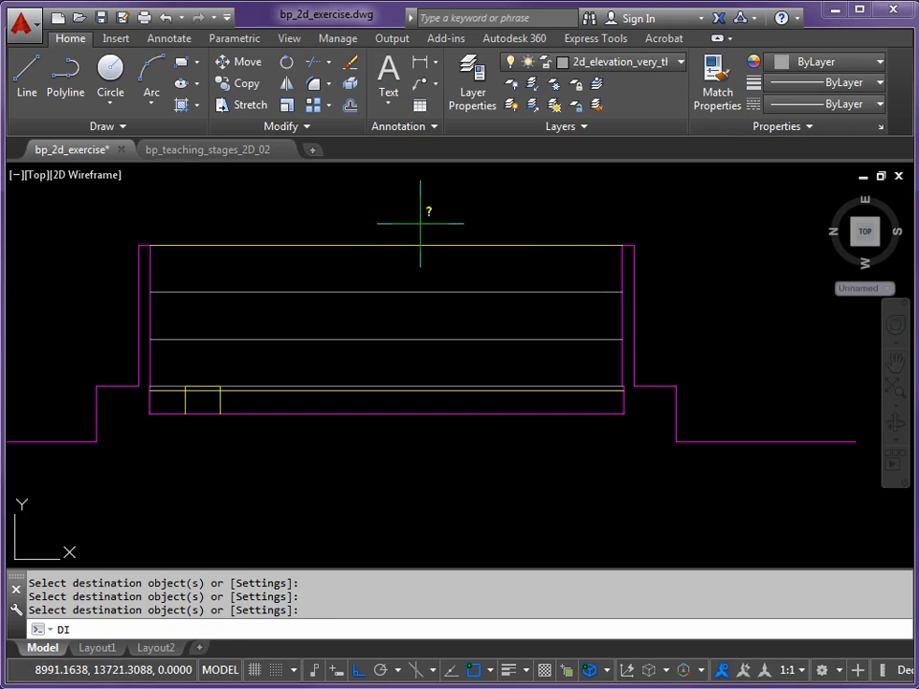
key(Return)
click(151, 247)
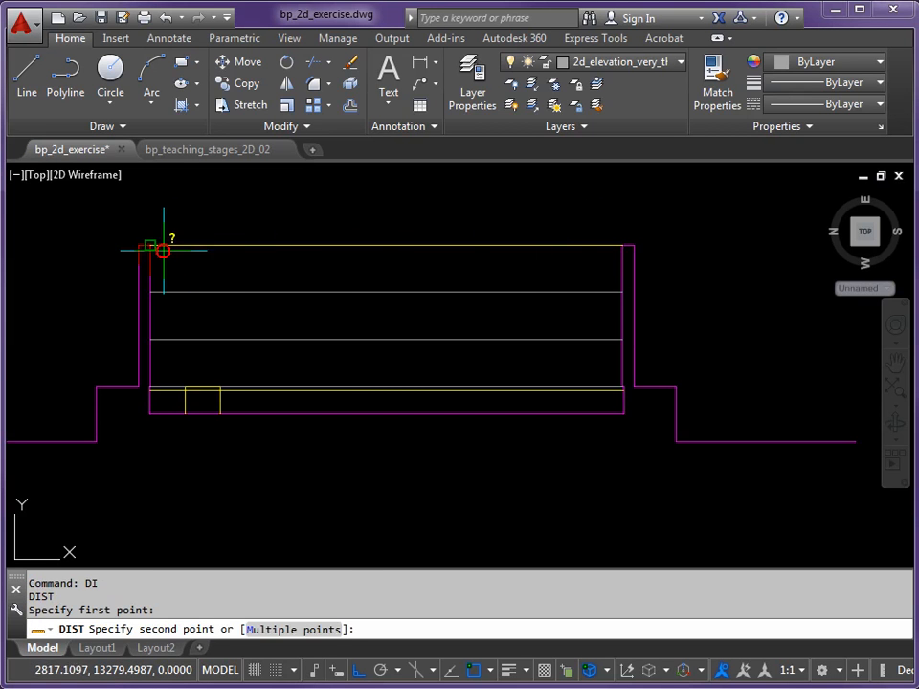
click(615, 249)
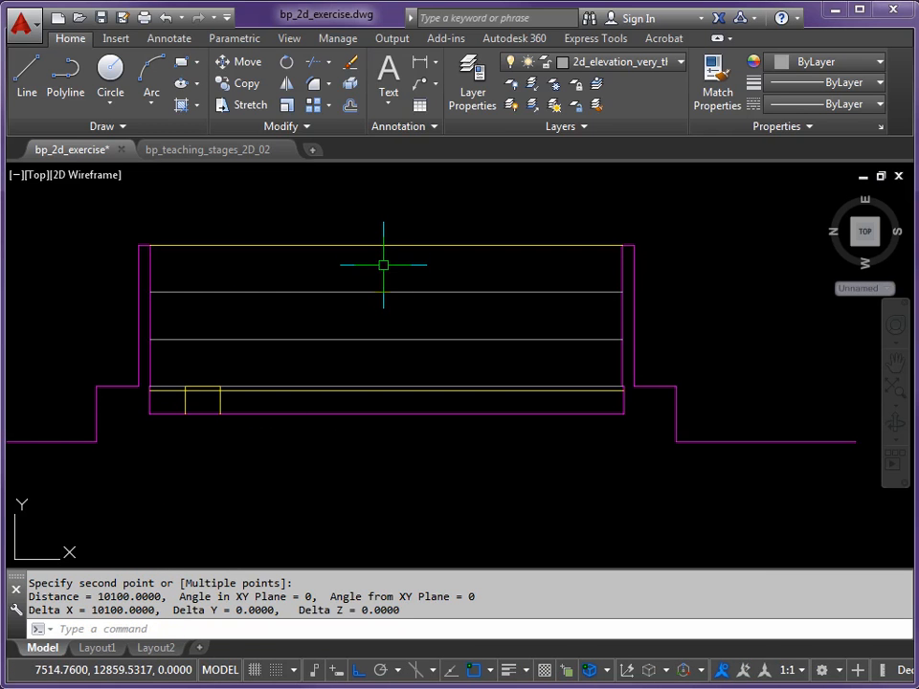
Divide the yellow wall-top line into 5 equal segments
text(DIV)
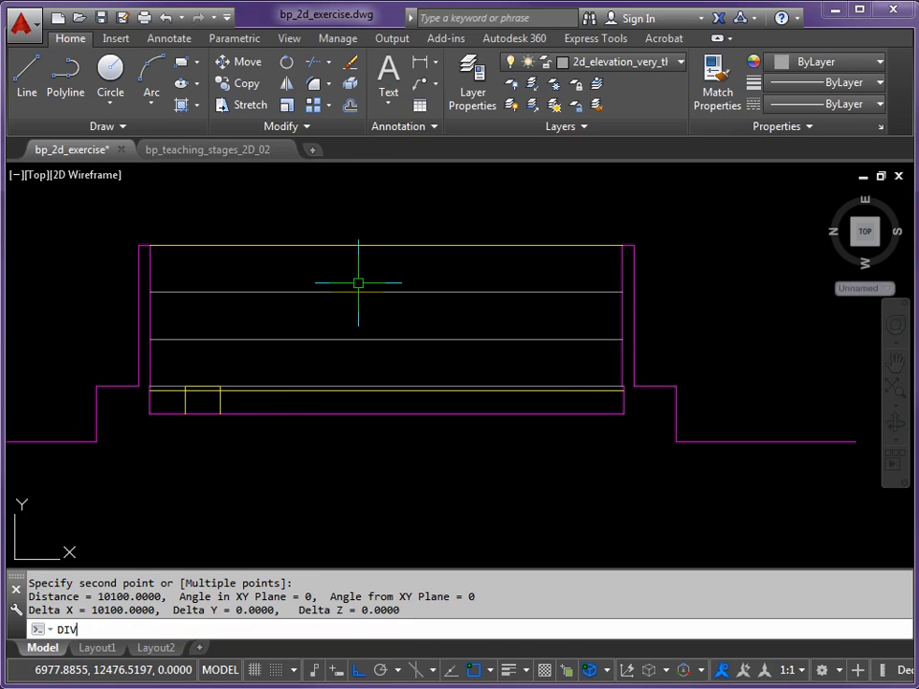
key(Return)
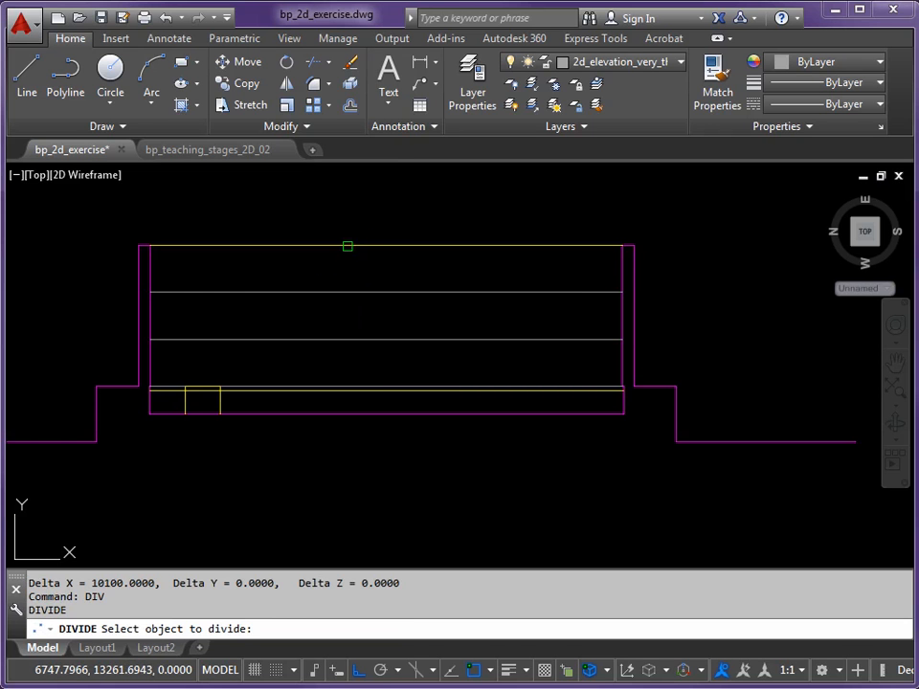
click(348, 246)
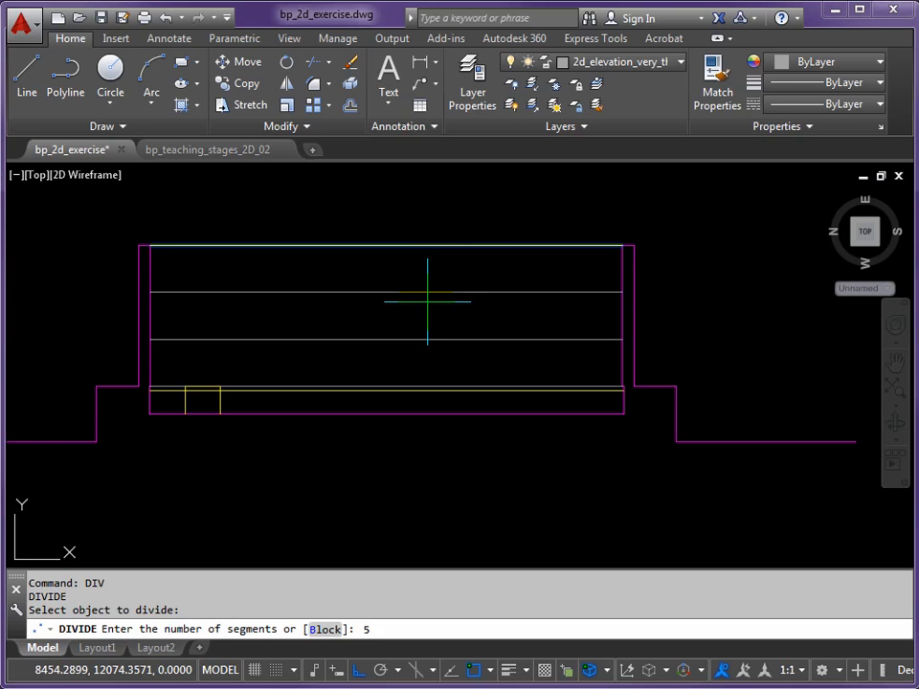
key(Return)
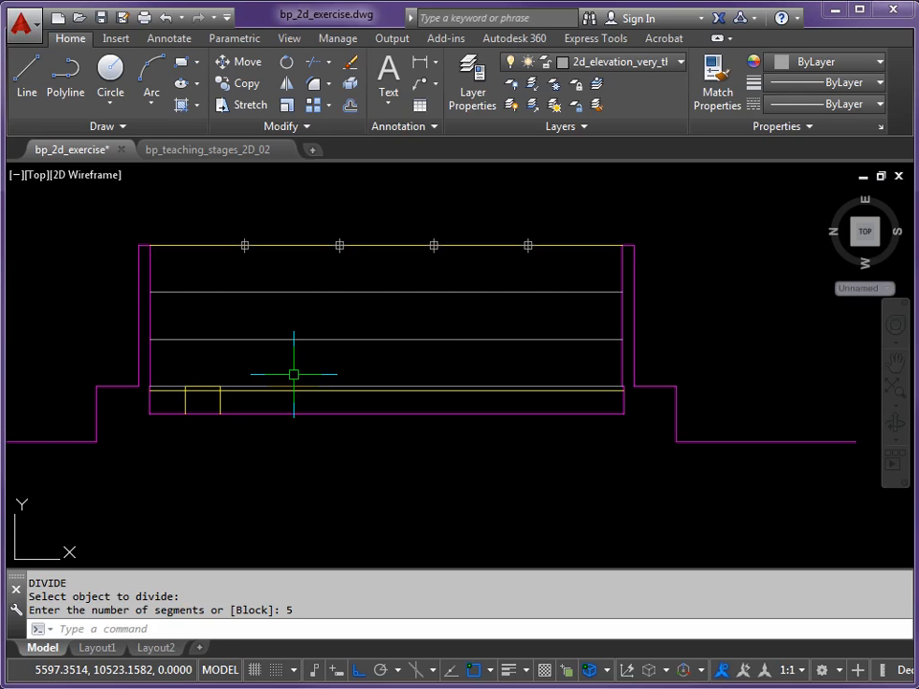
text(L)
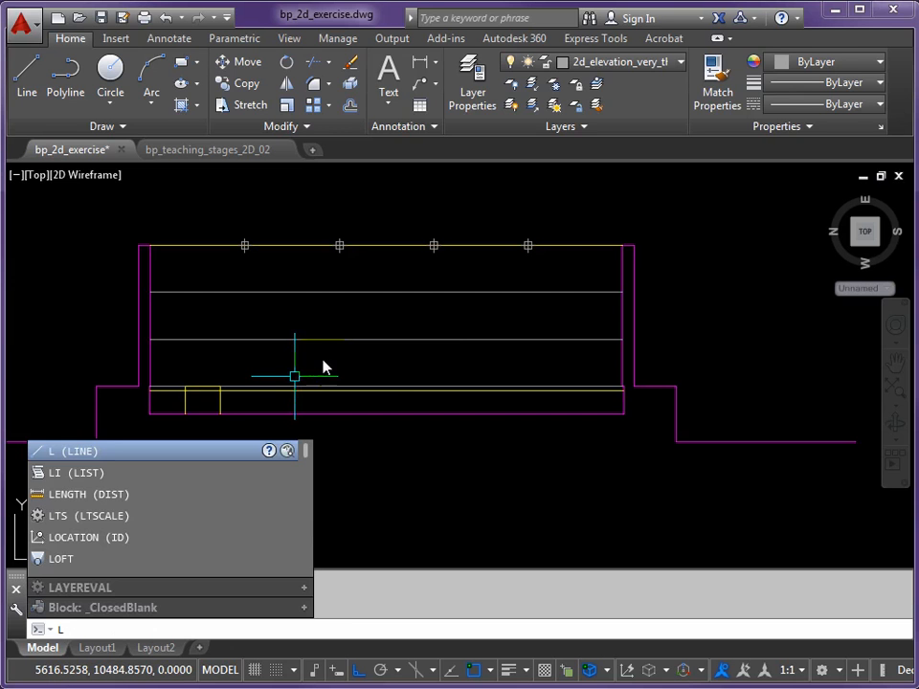
key(Return)
scroll(427, 380, down, 6)
middle_drag(427, 380, 467, 340)
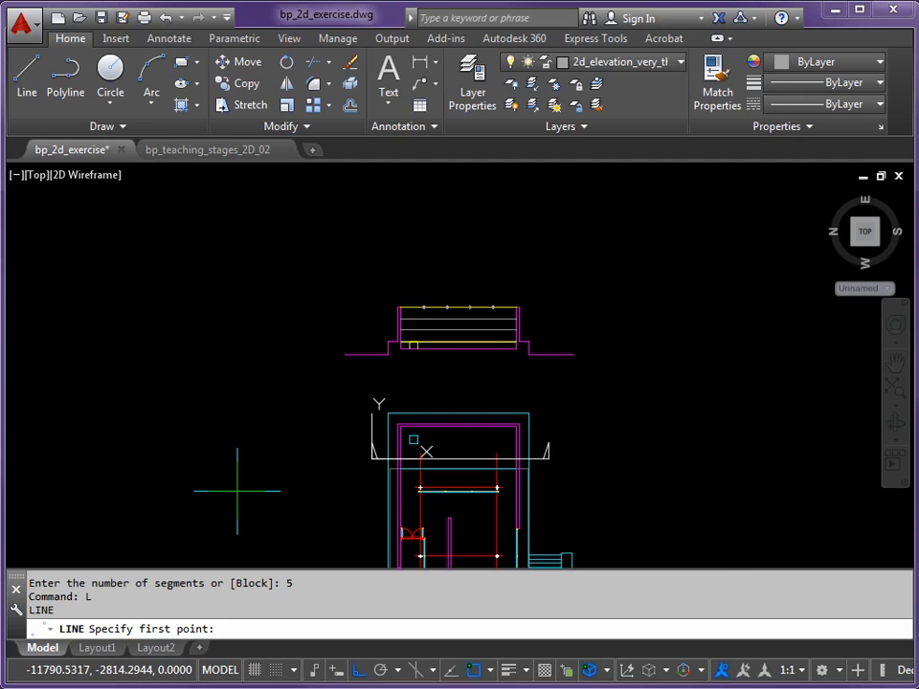
scroll(450, 318, up, 8)
middle_drag(310, 301, 305, 303)
key(Escape)
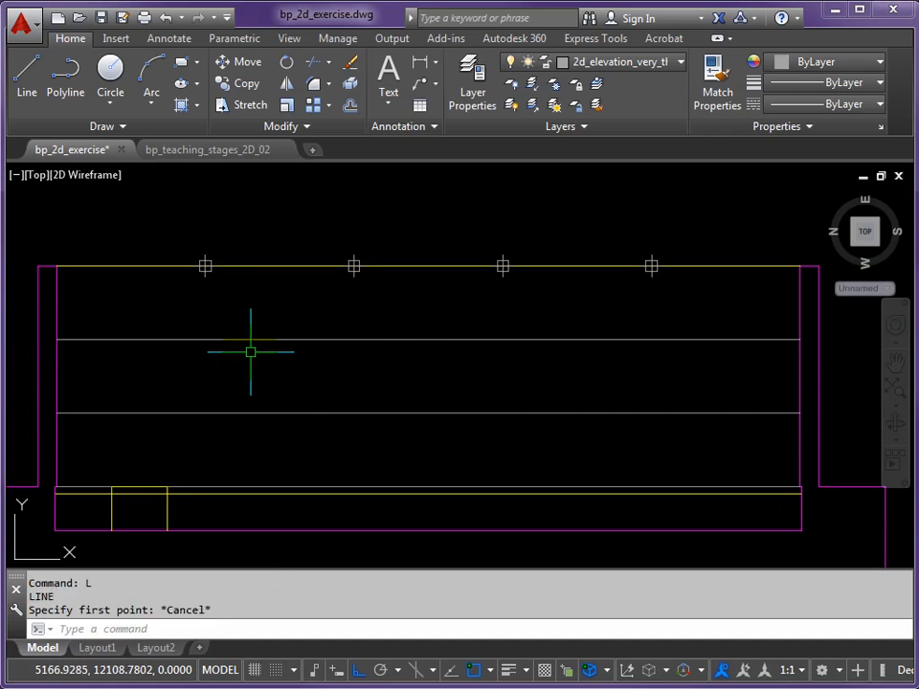
key(Escape)
Draw vertical lines from the first two division points on the wall-top line down to the line along the wall base
text(L)
key(Return)
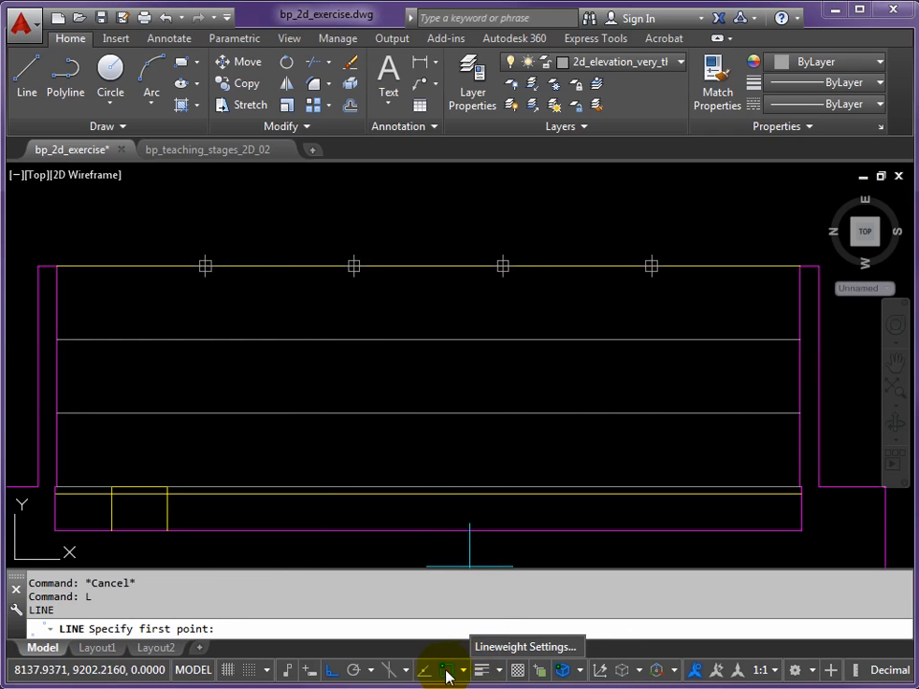
right_click(448, 669)
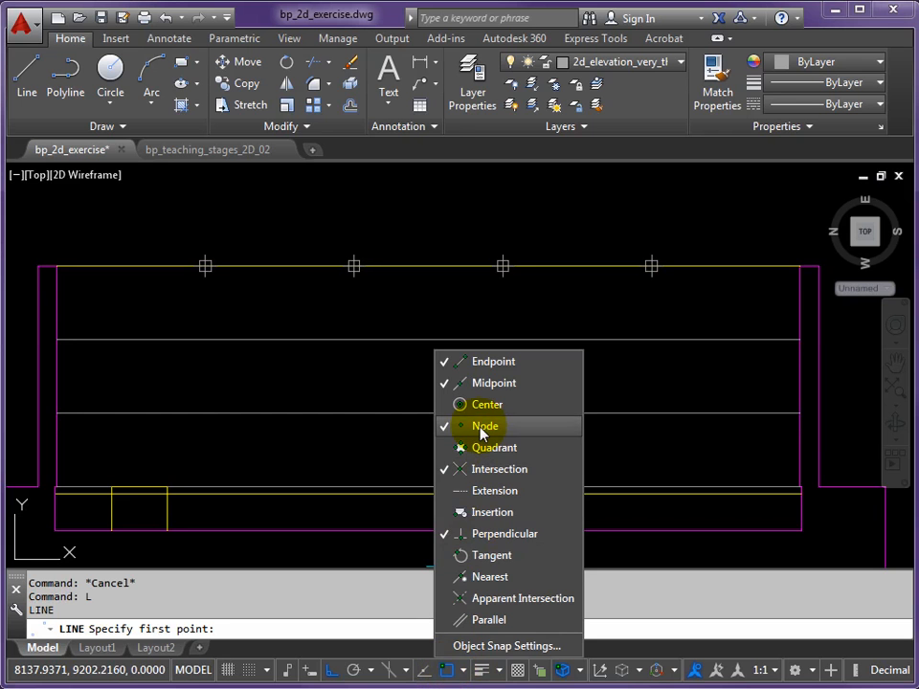
click(271, 246)
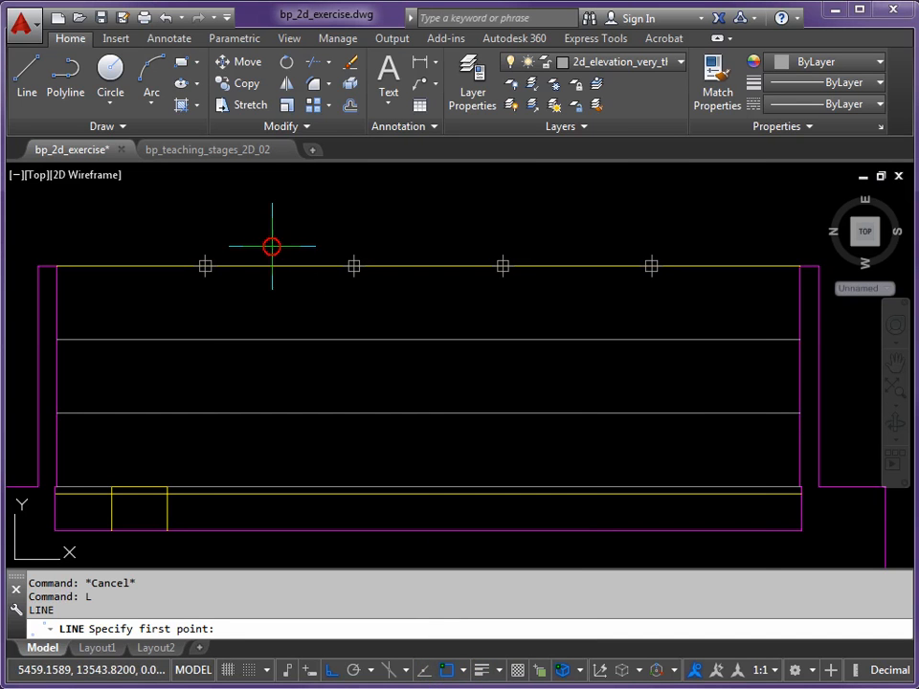
click(205, 266)
click(204, 488)
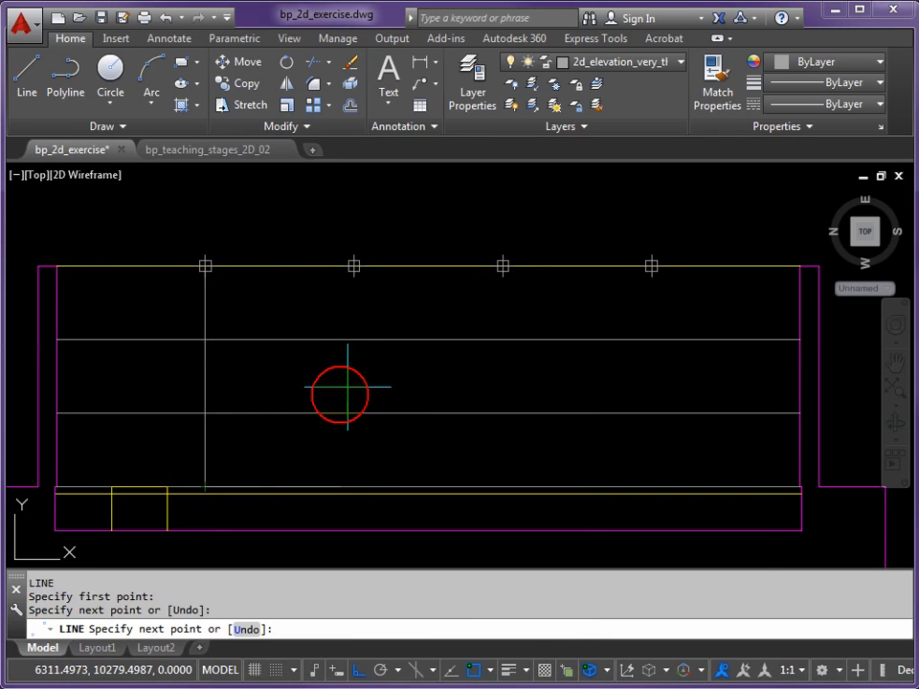
key(Return)
key(Return)
click(353, 266)
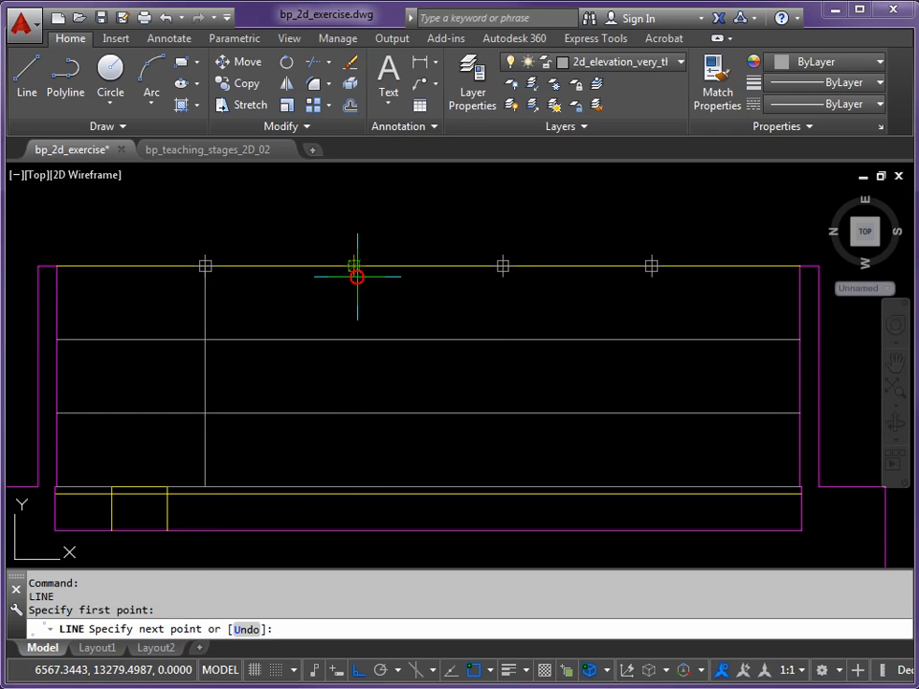
click(363, 486)
right_click(503, 344)
Draw vertical lines from the third and fourth division points down to the line along the wall base
right_click(503, 335)
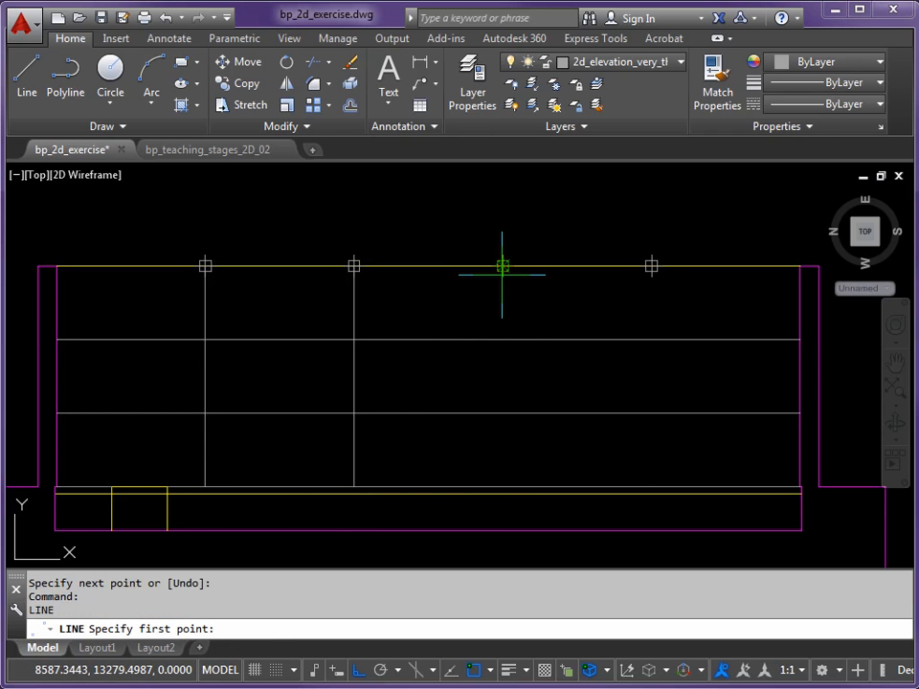
click(503, 266)
click(503, 487)
right_click(643, 292)
right_click(651, 273)
click(651, 266)
click(651, 487)
right_click(496, 385)
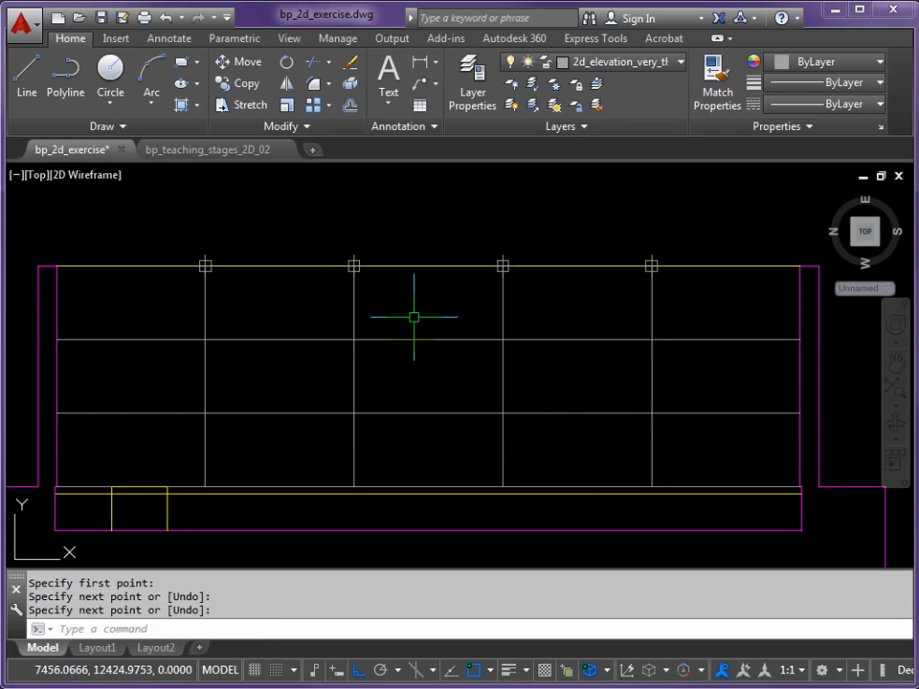
Delete the four division point markers along the wall-top line
click(205, 265)
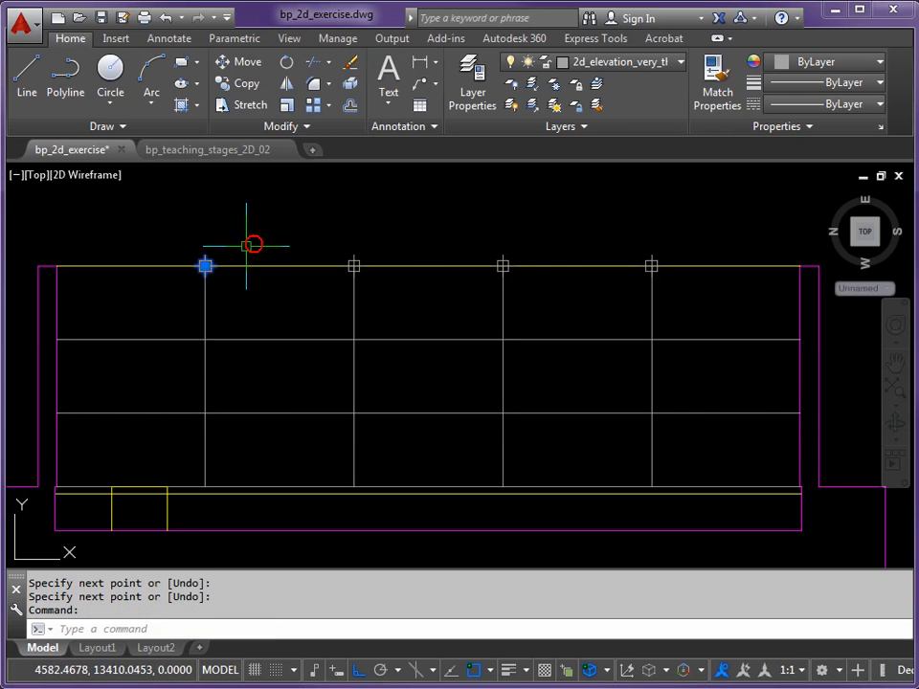
click(353, 265)
click(503, 266)
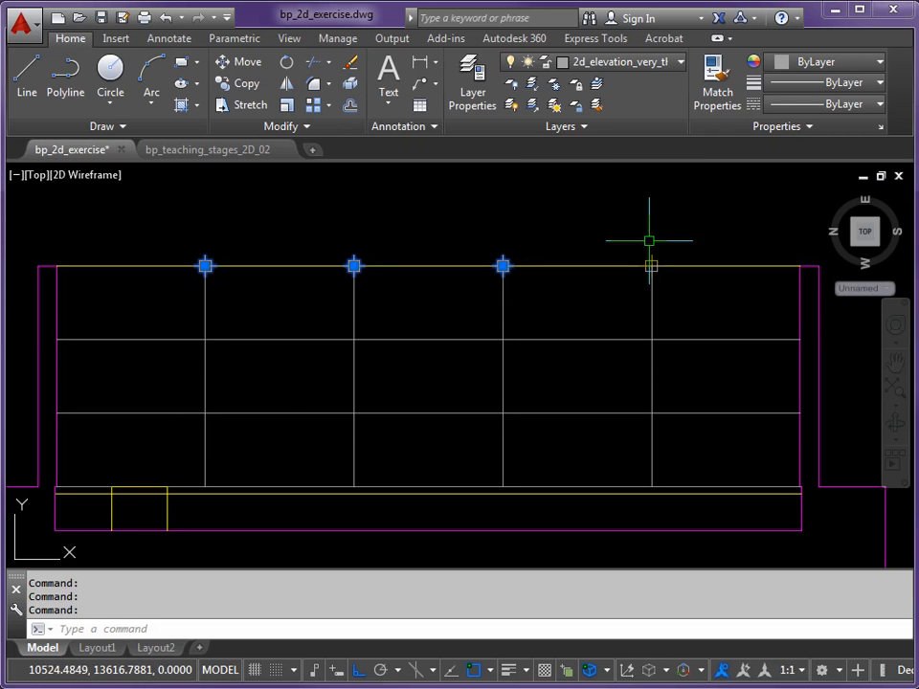
click(651, 265)
key(Delete)
scroll(273, 382, up, 1)
scroll(410, 357, down, 2)
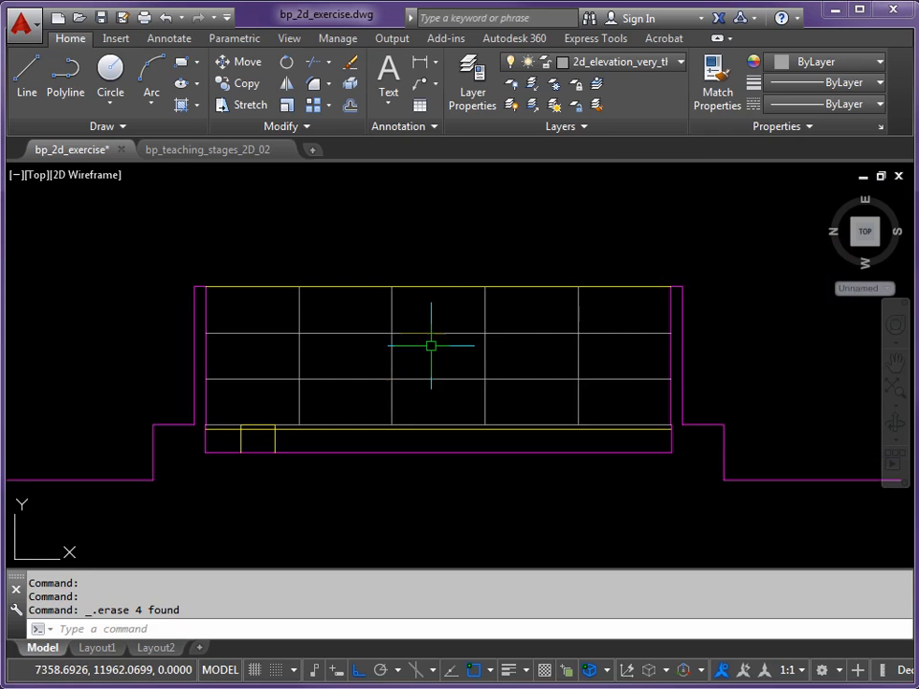
middle_drag(410, 356, 360, 379)
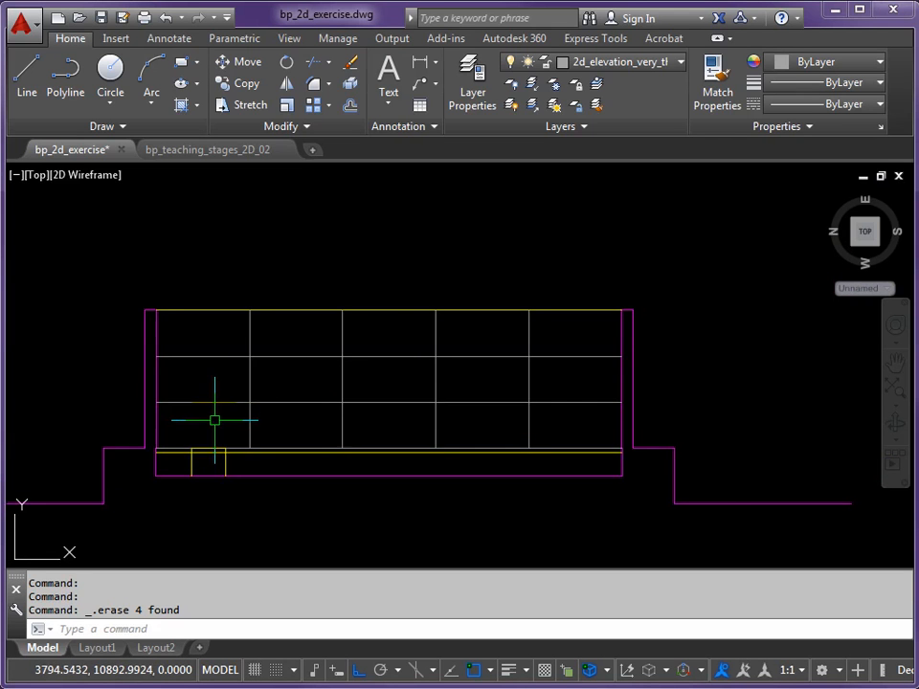
middle_drag(214, 420, 244, 413)
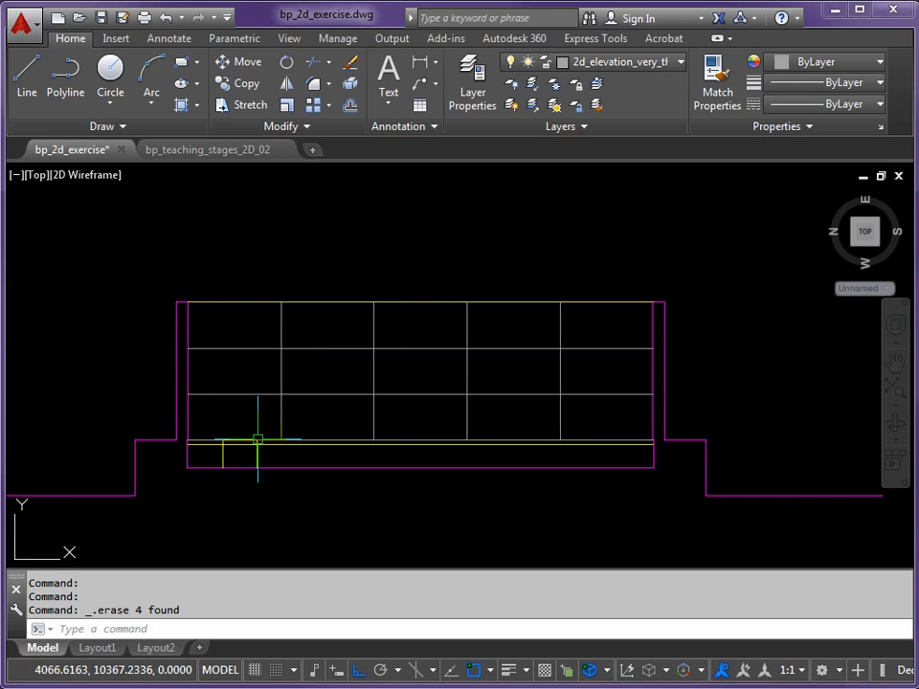
middle_drag(280, 429, 314, 413)
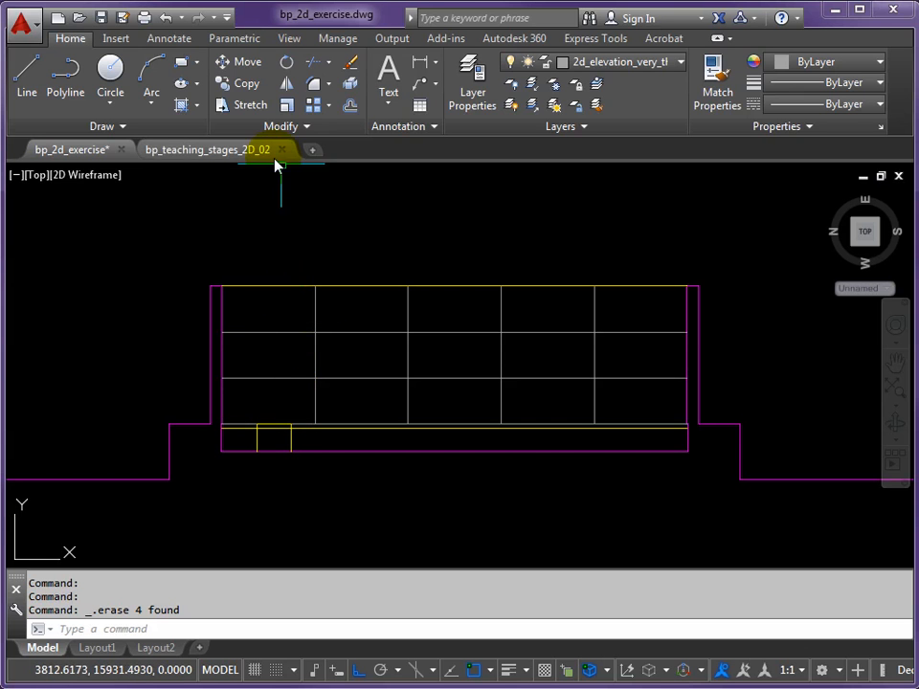
Make 2d_clip_images the current layer
click(682, 63)
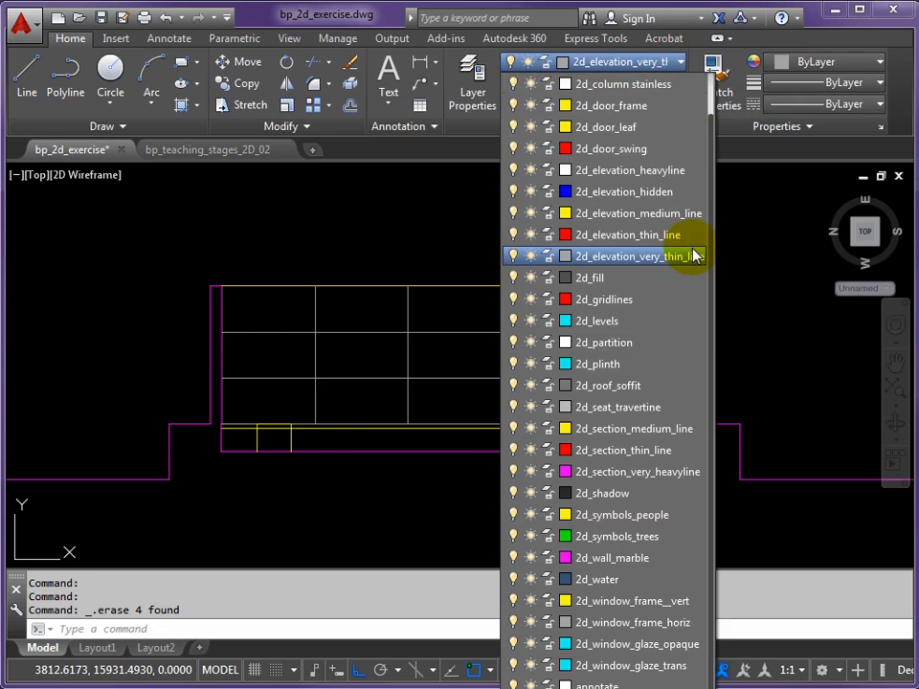
click(629, 437)
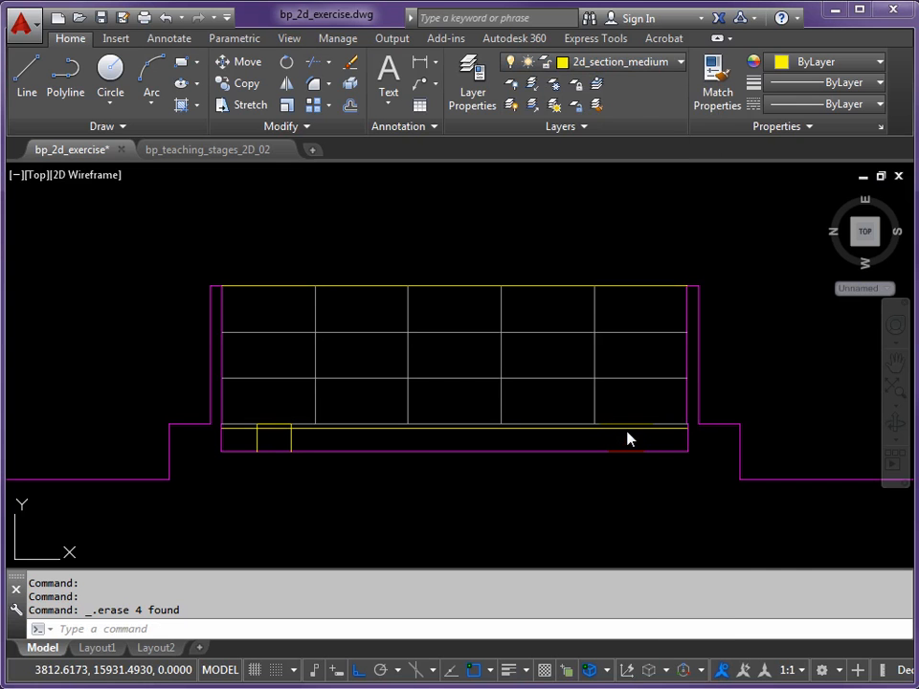
click(680, 61)
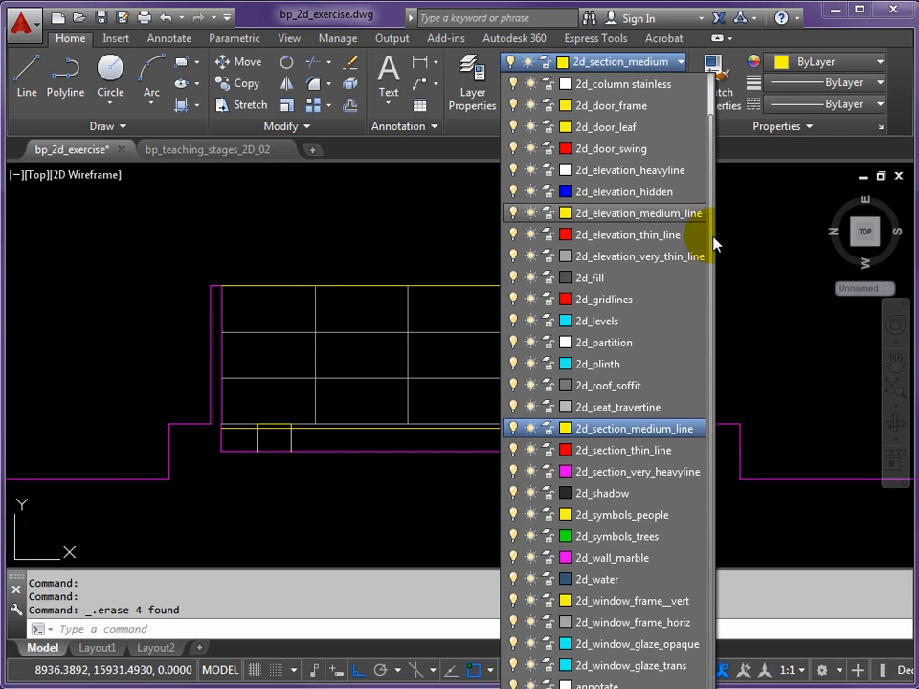
drag(712, 205, 712, 288)
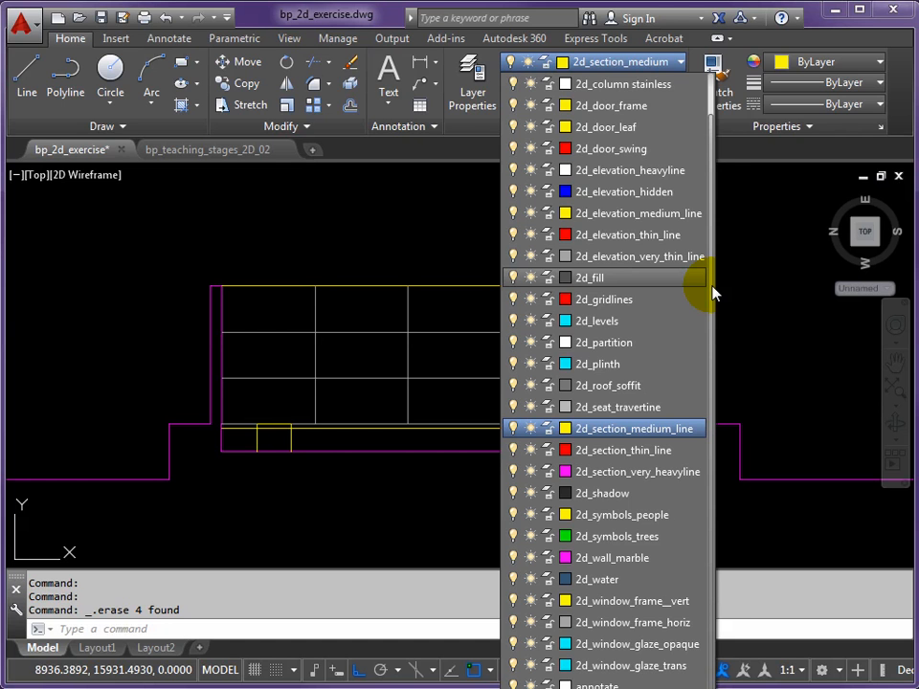
scroll(713, 278, up, 1)
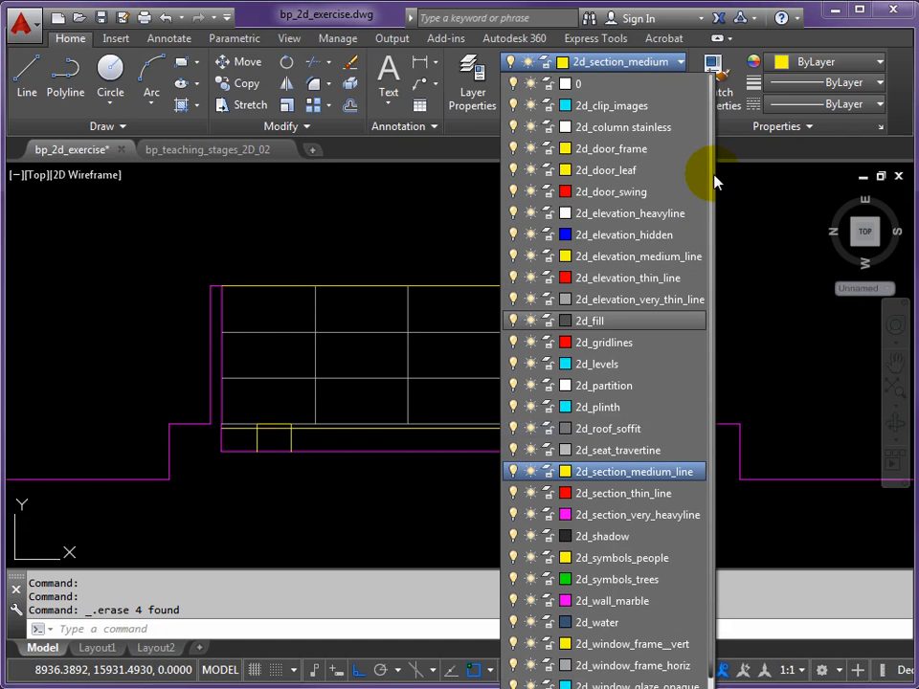
click(604, 105)
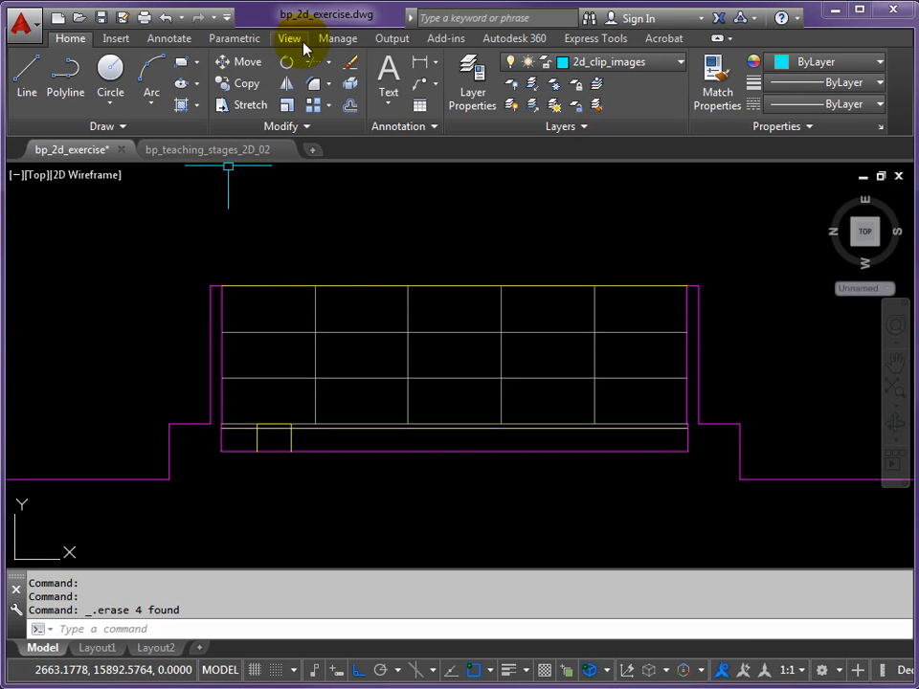
Attach barcelona-pavillion_statue_crop.jpg from the AutoCAD 2D folder with full path, on-screen insertion point and scale, and rotation angle 0
click(119, 41)
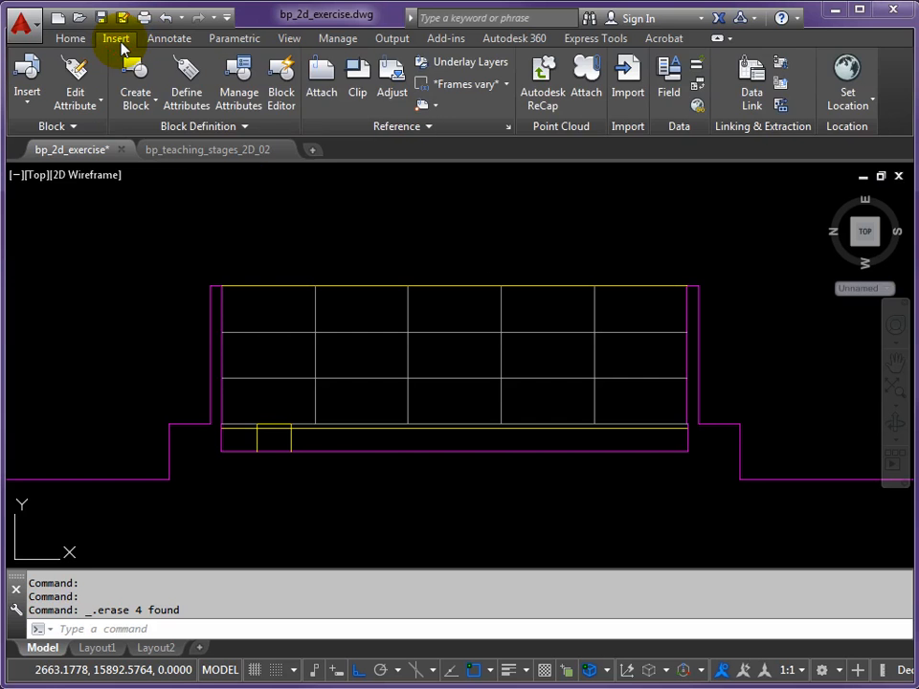
click(326, 92)
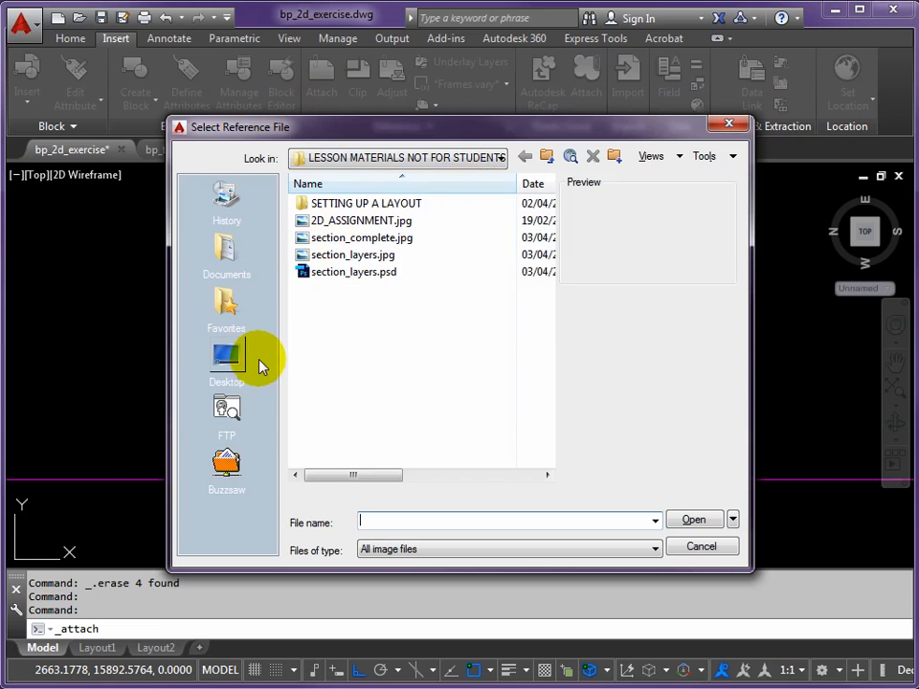
drag(226, 249, 357, 301)
click(502, 158)
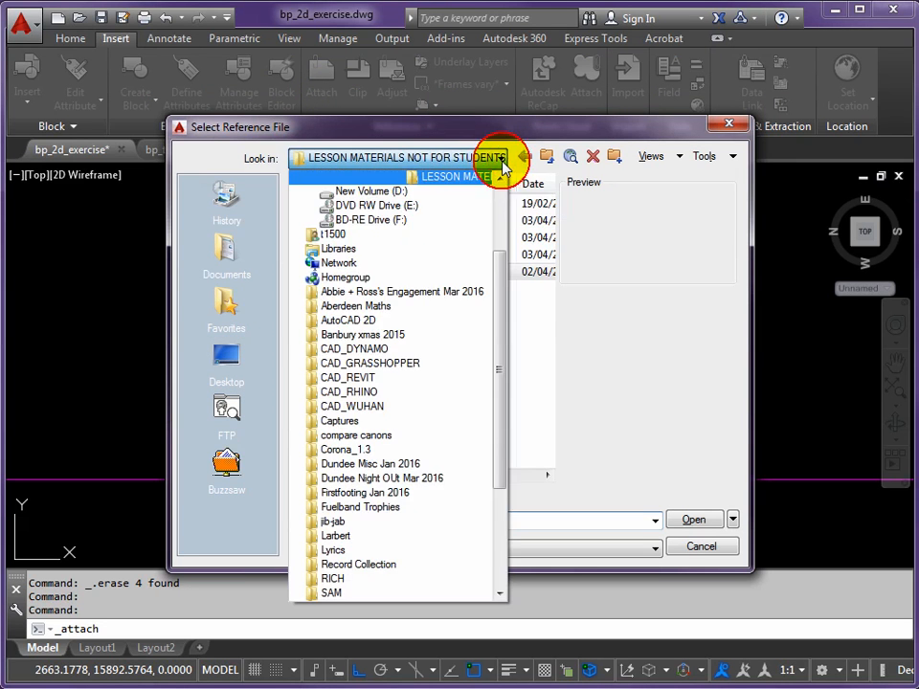
click(350, 406)
double_click(325, 223)
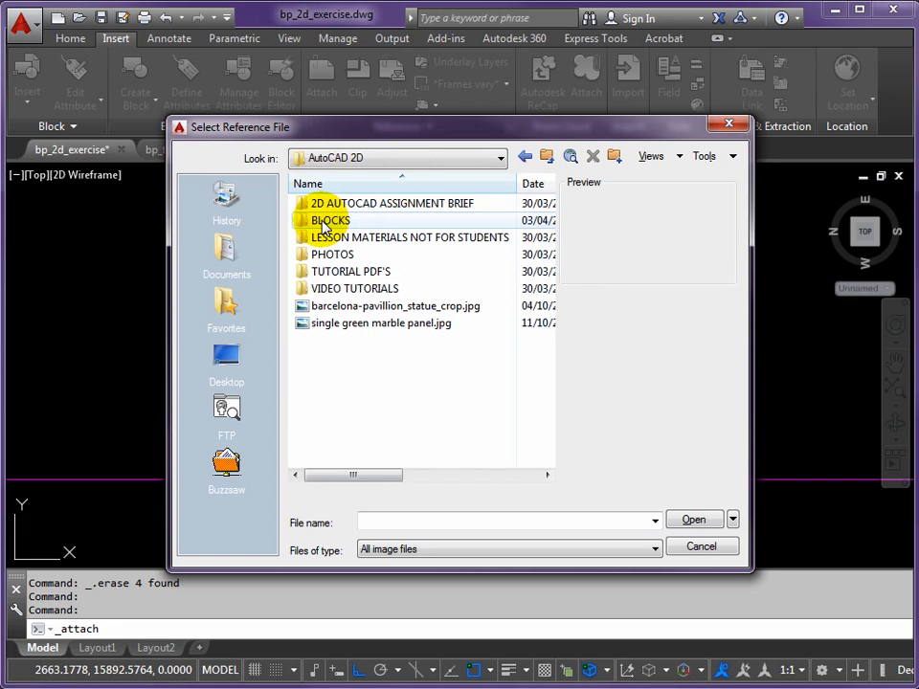
click(319, 308)
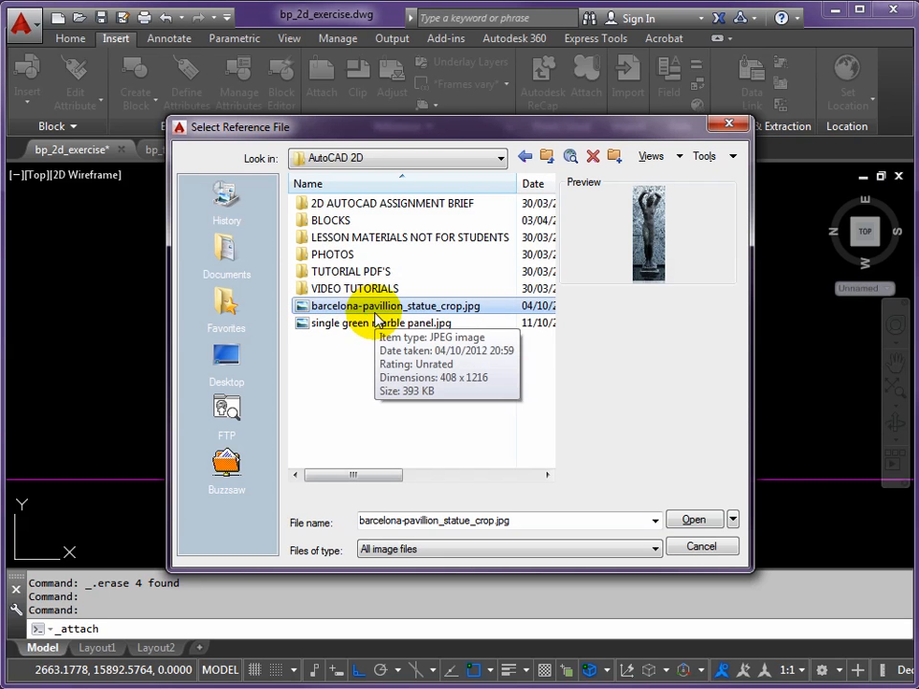
click(691, 520)
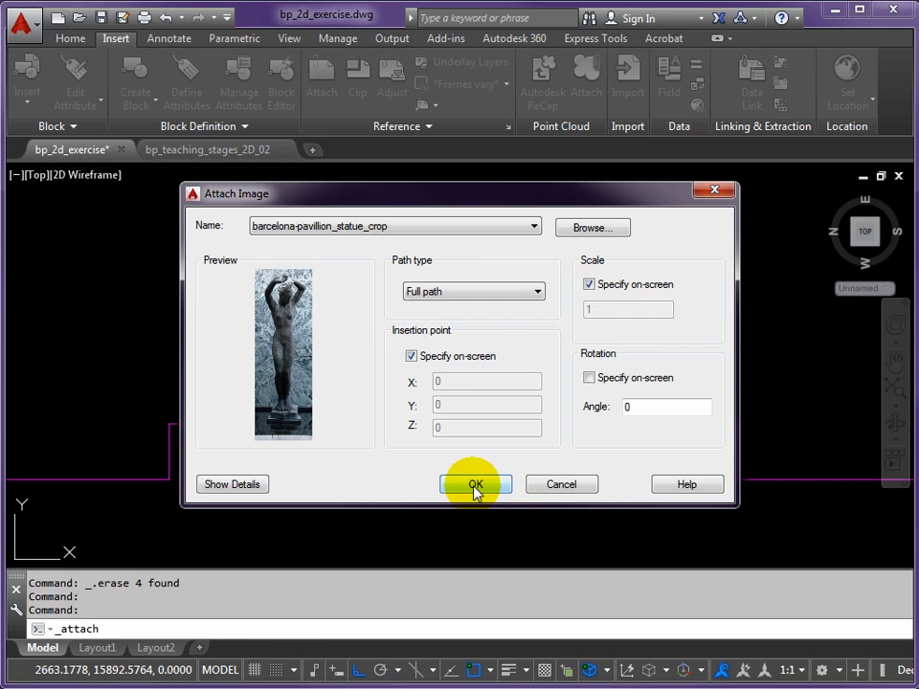
click(476, 486)
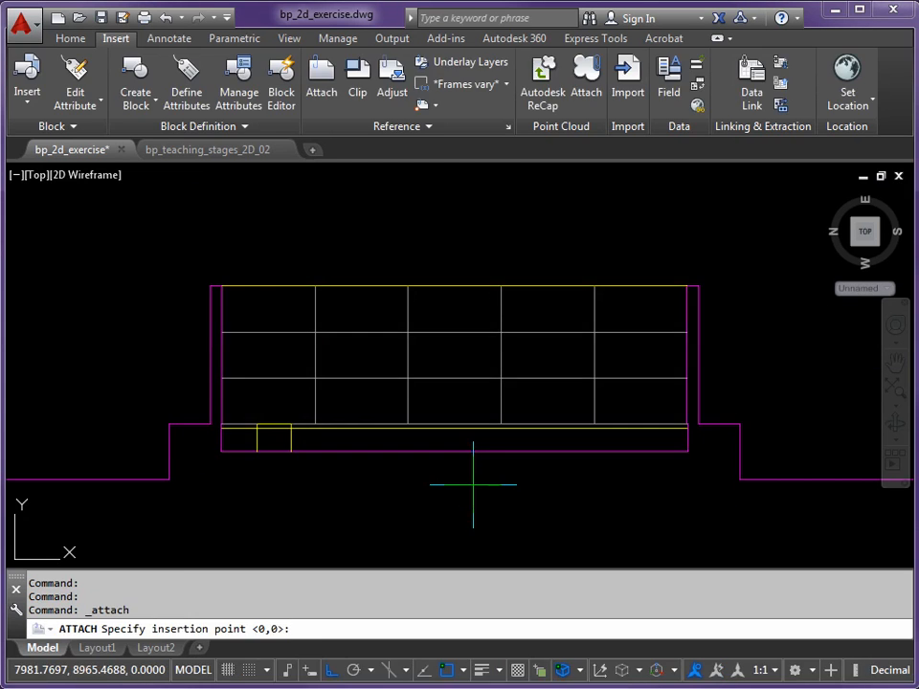
Place the statue image's lower-left corner on the plinth's upper-left corner and scale it slightly wider than the plinth
scroll(259, 408, up, 4)
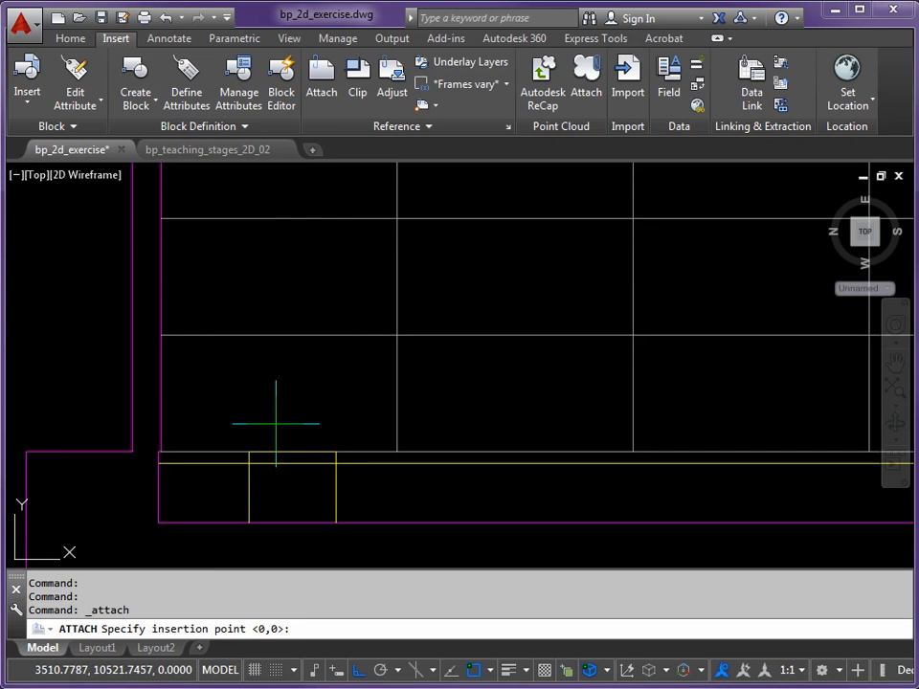
scroll(268, 424, up, 5)
scroll(276, 439, up, 10)
scroll(272, 440, down, 6)
scroll(277, 440, down, 5)
mouse_move(291, 441)
middle_down()
mouse_move(287, 451)
mouse_move(295, 427)
middle_up()
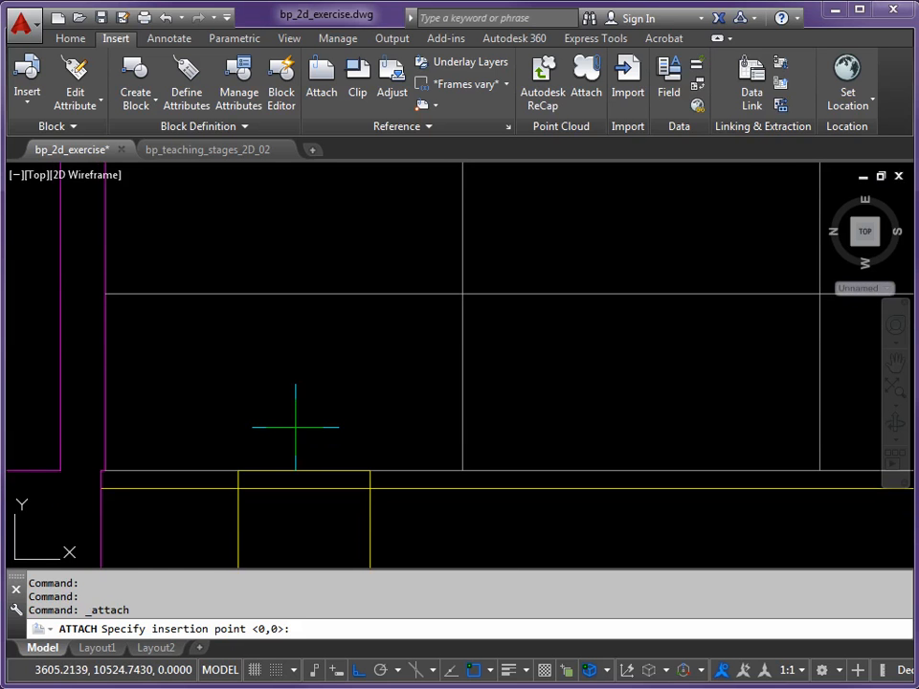
click(252, 469)
scroll(325, 416, down, 4)
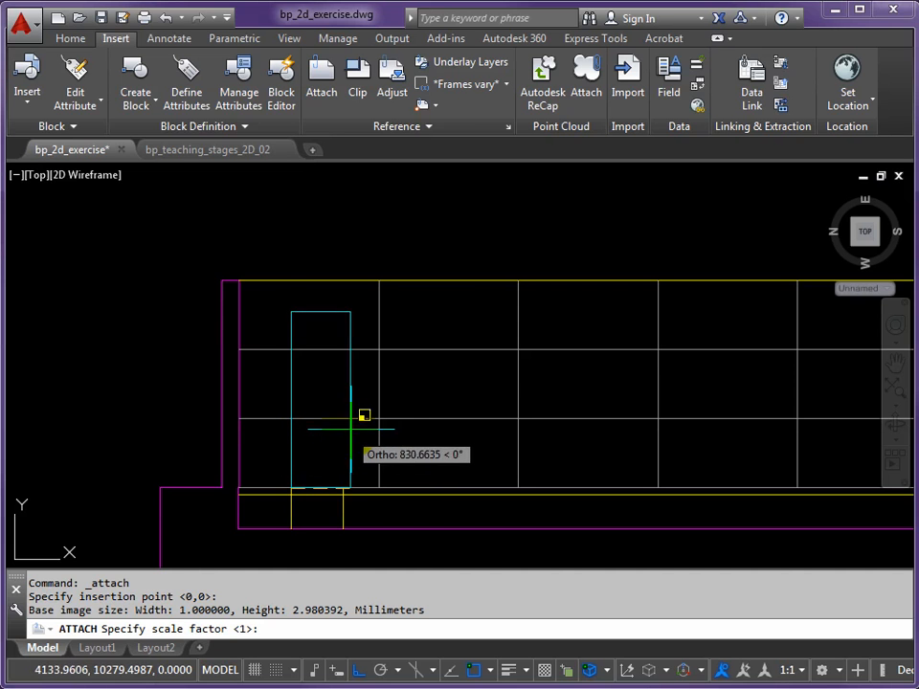
click(347, 433)
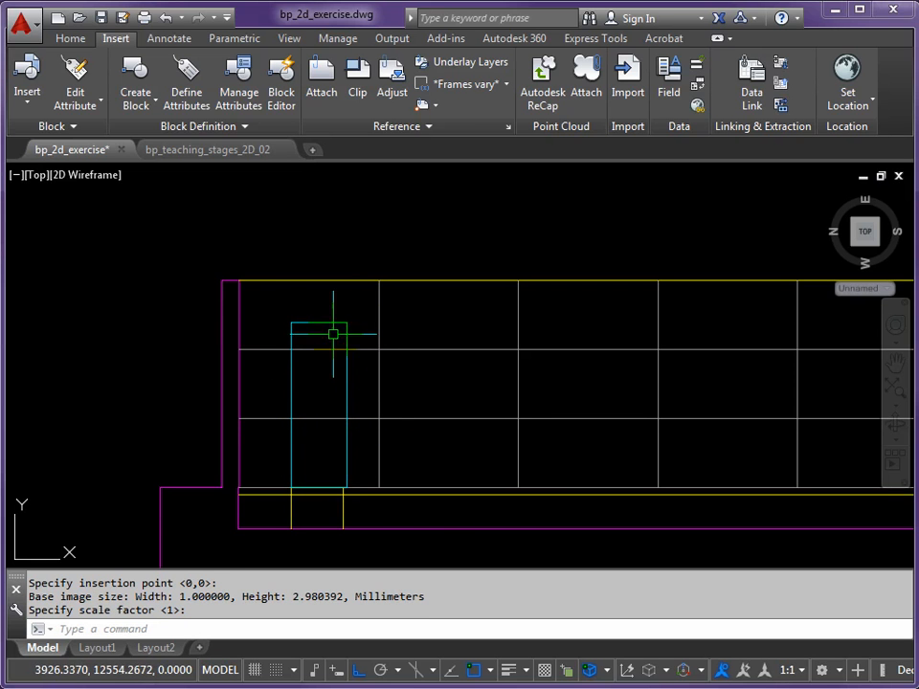
Reload the unloaded barcelona-pavillion_statue_crop image reference and close the list of external references
middle_drag(336, 374, 340, 376)
scroll(375, 318, down, 4)
scroll(375, 329, up, 5)
middle_drag(376, 328, 390, 323)
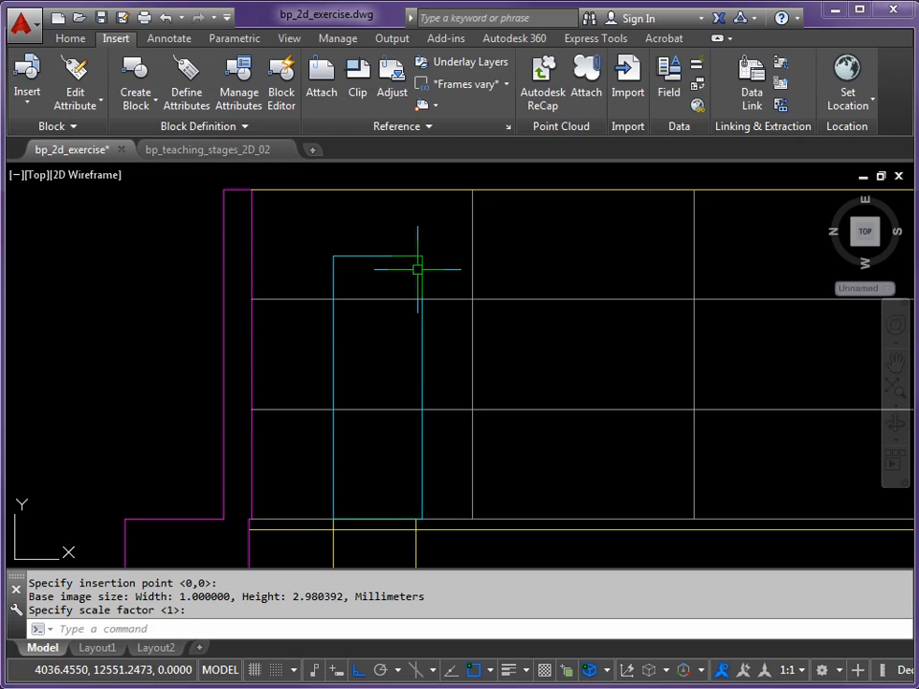
key(Escape)
key(Escape)
key(Escape)
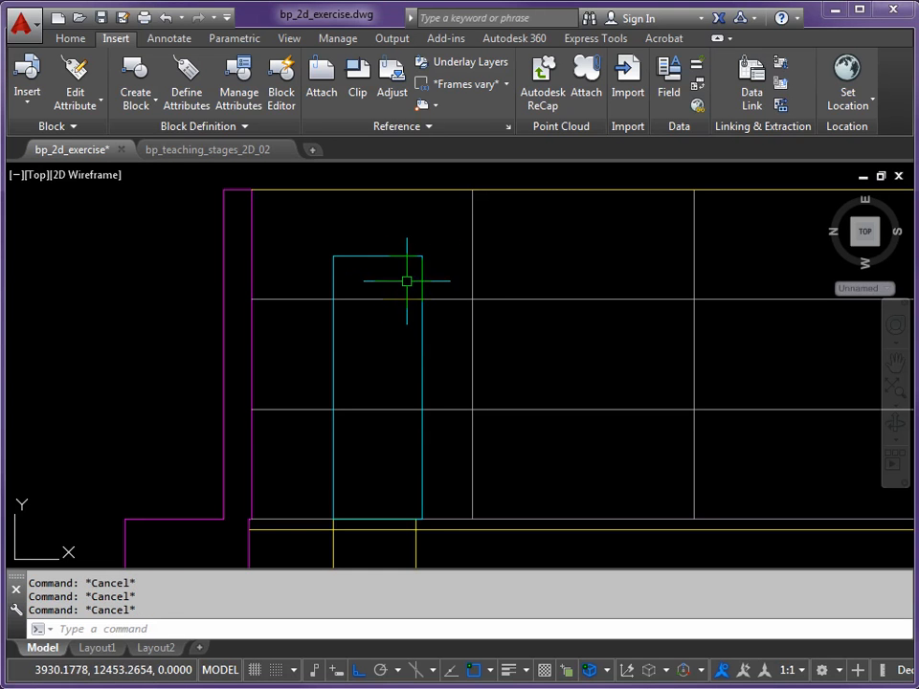
text(IMA)
key(Return)
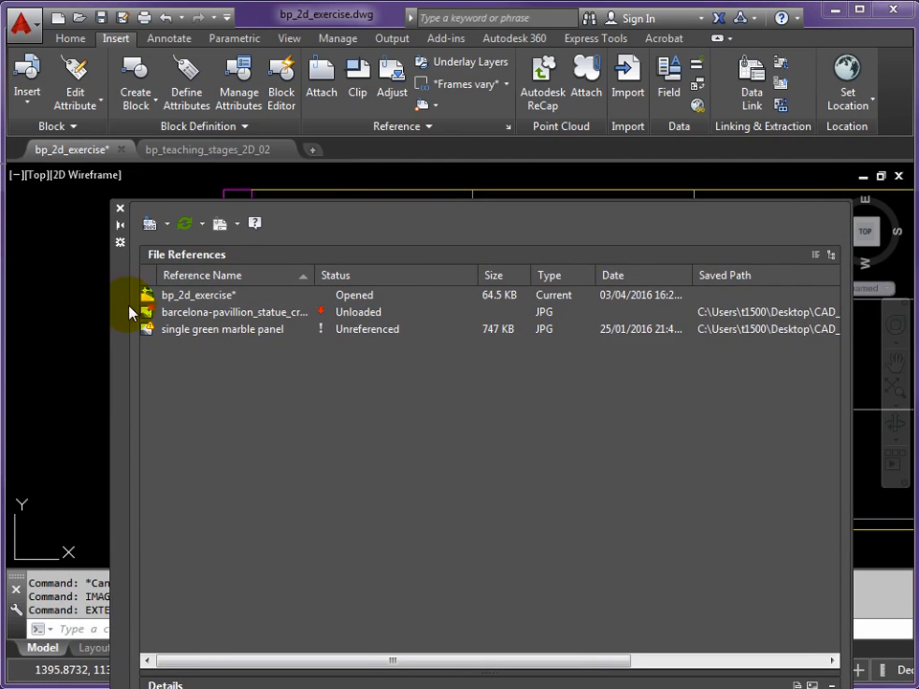
click(255, 315)
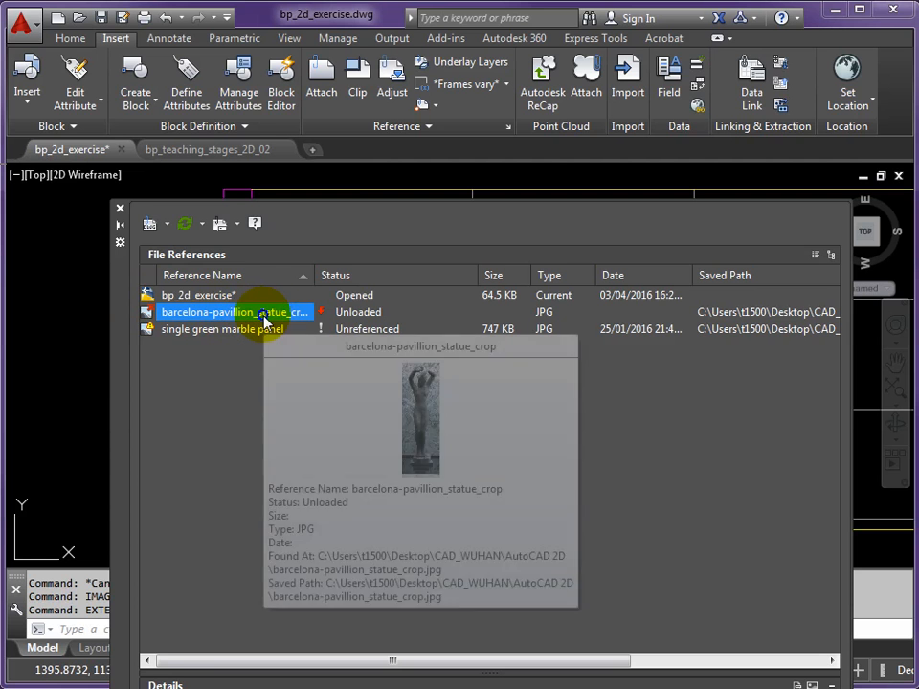
right_click(266, 322)
click(311, 394)
click(122, 209)
click(326, 337)
key(Escape)
key(Escape)
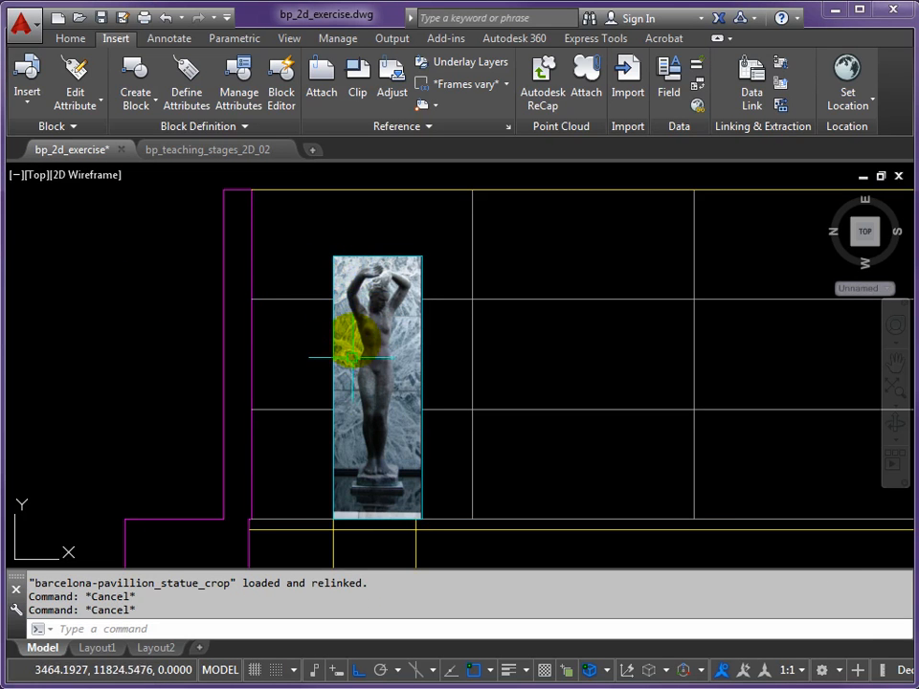
Erase the statue image standing on the plinth
scroll(412, 503, up, 2)
scroll(407, 421, down, 3)
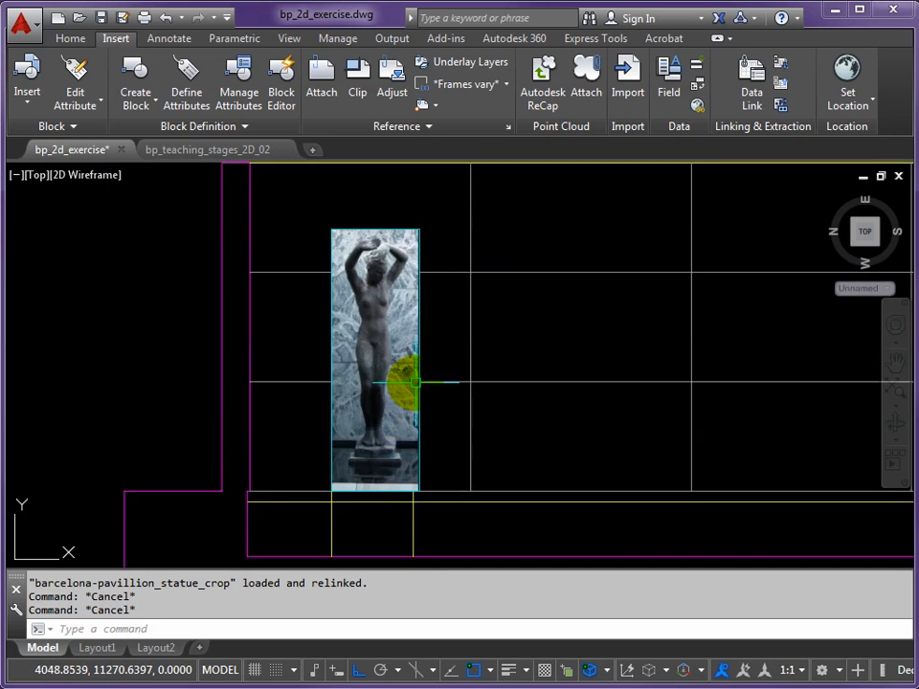
scroll(383, 354, up, 2)
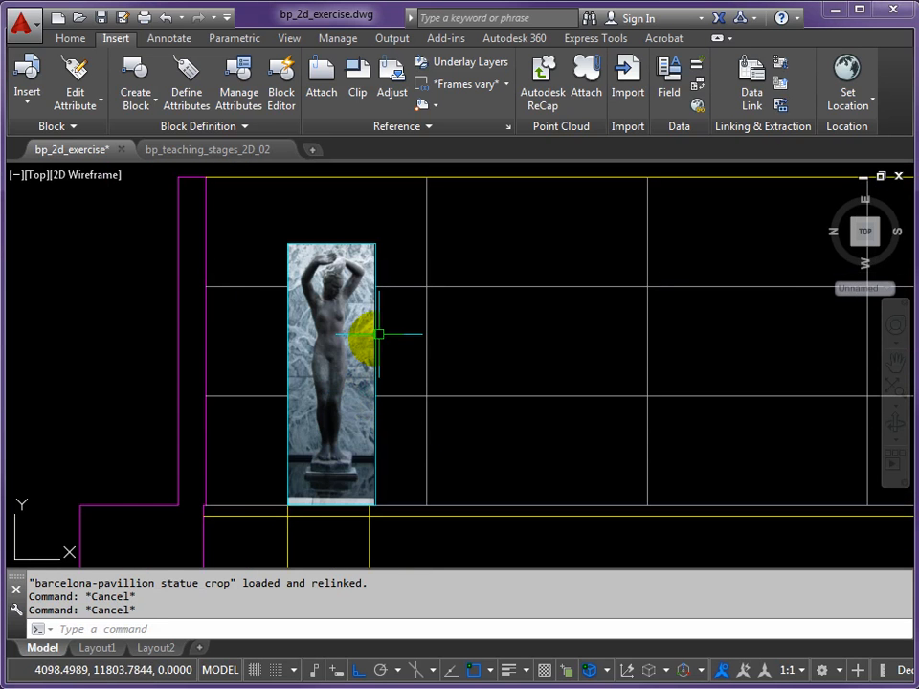
text(e)
key(Return)
click(335, 251)
key(Return)
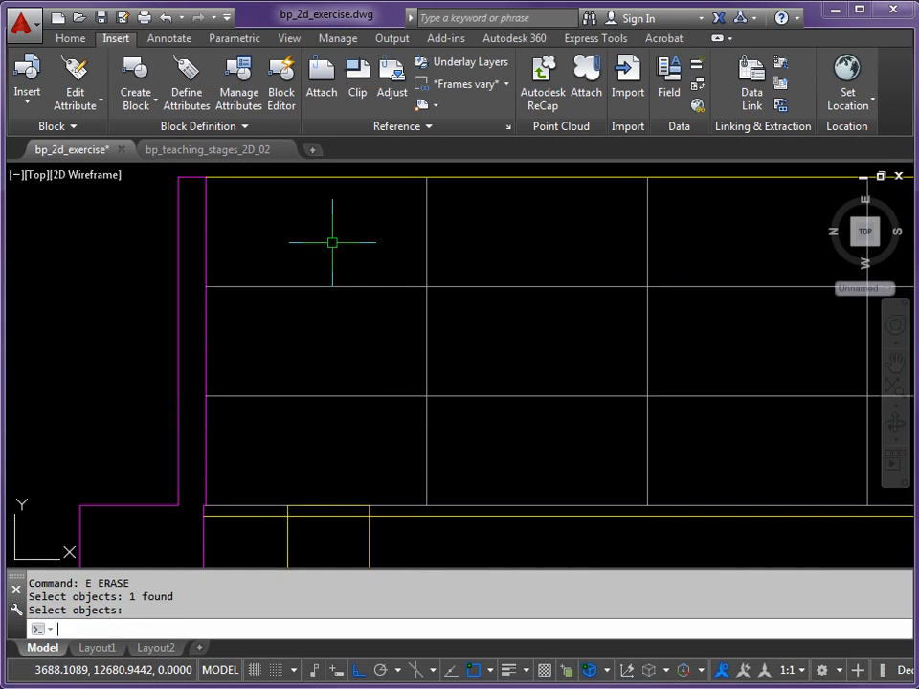
Attach barcelona-pavillion_statue_crop.jpg with full path and rotation 0 at the plinth's upper-left corner, scaled to about 953 mm wide
click(328, 91)
click(319, 308)
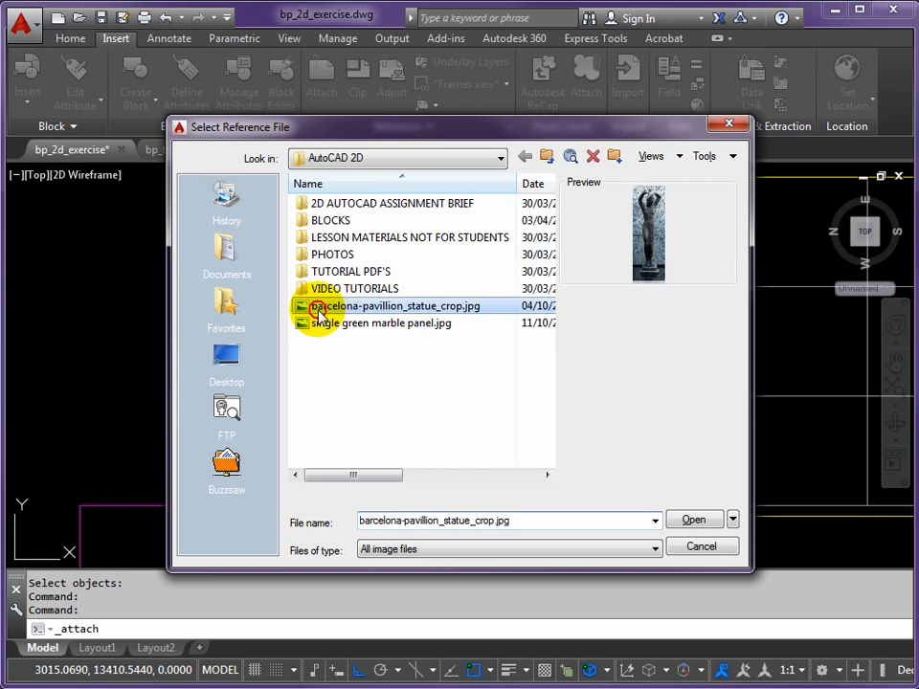
click(695, 522)
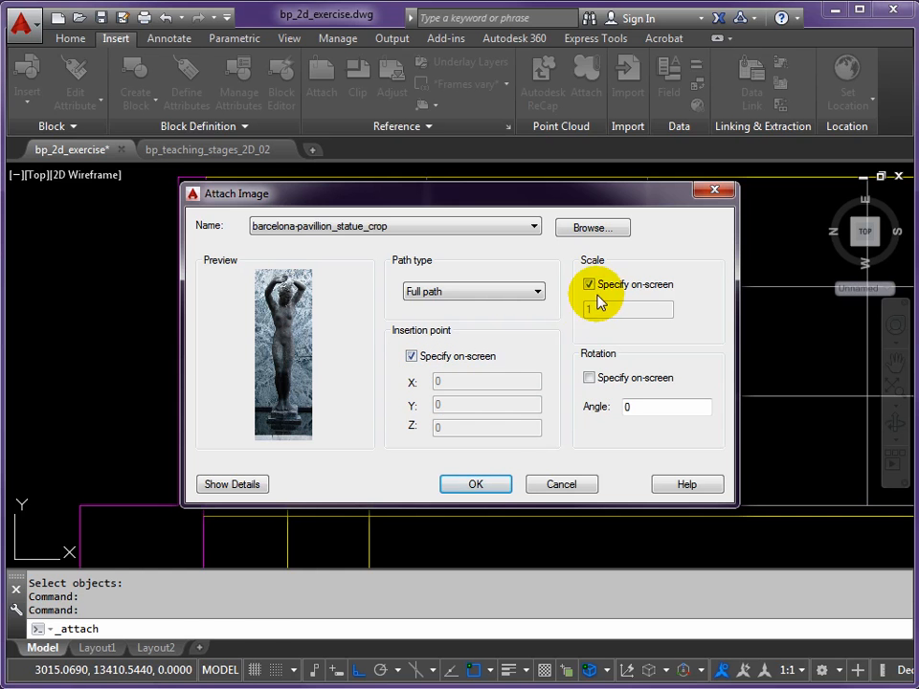
click(476, 486)
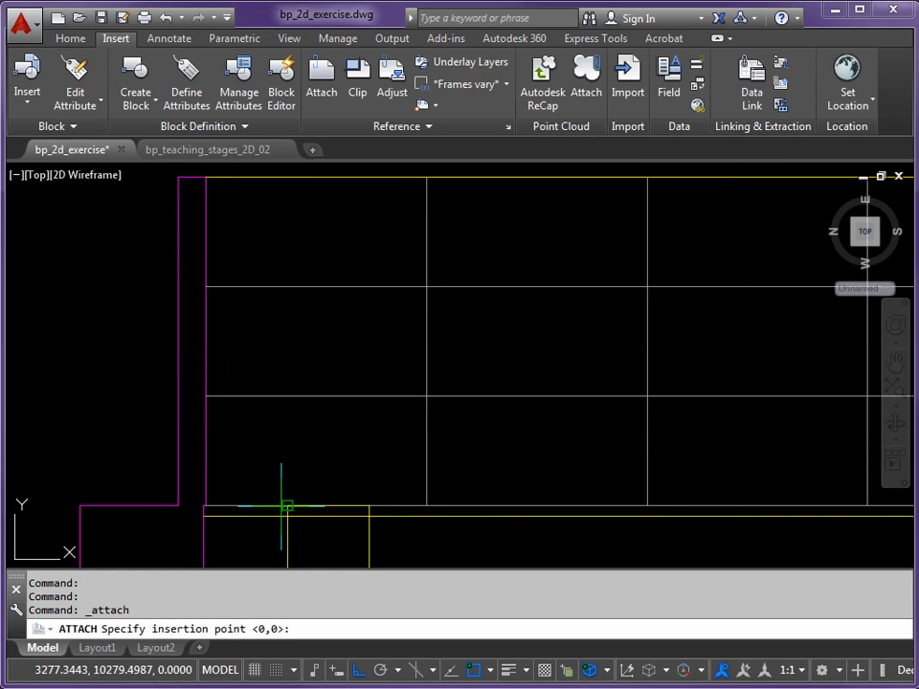
click(287, 506)
middle_drag(396, 416, 386, 430)
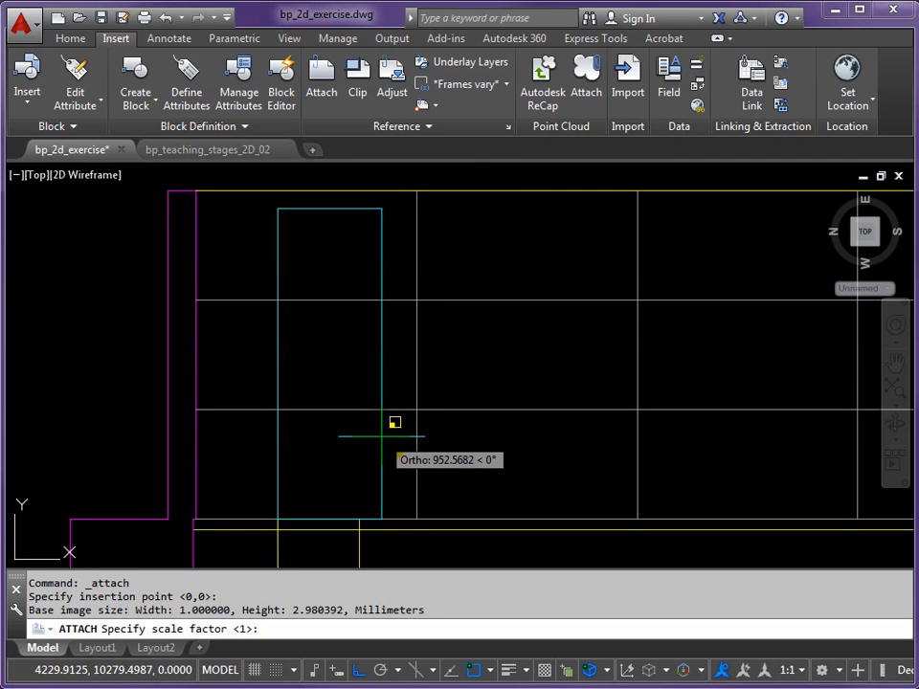
click(382, 437)
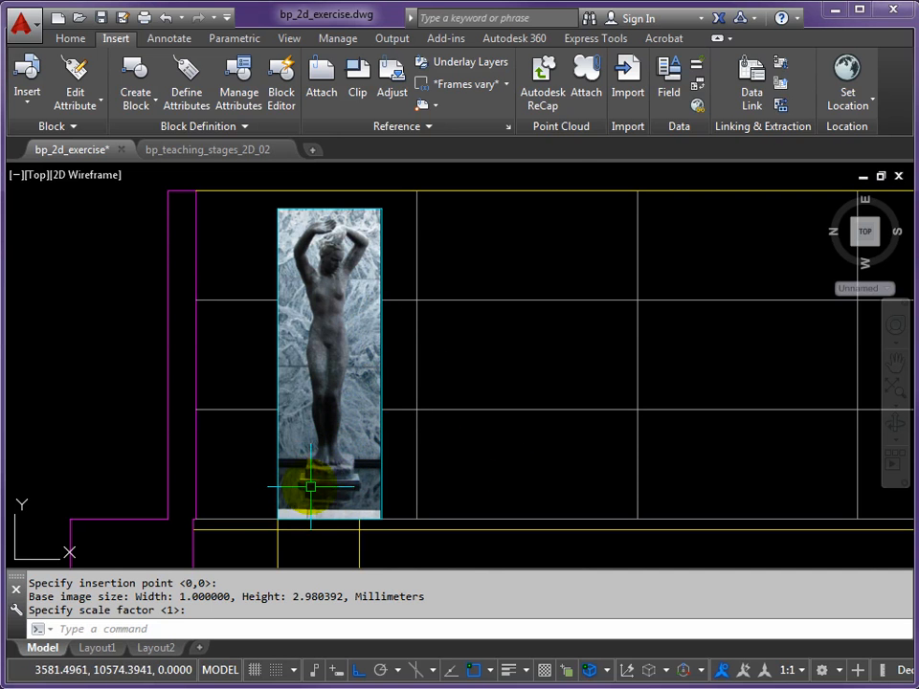
Start an image clip on the statue image with the new boundary option
scroll(311, 487, up, 4)
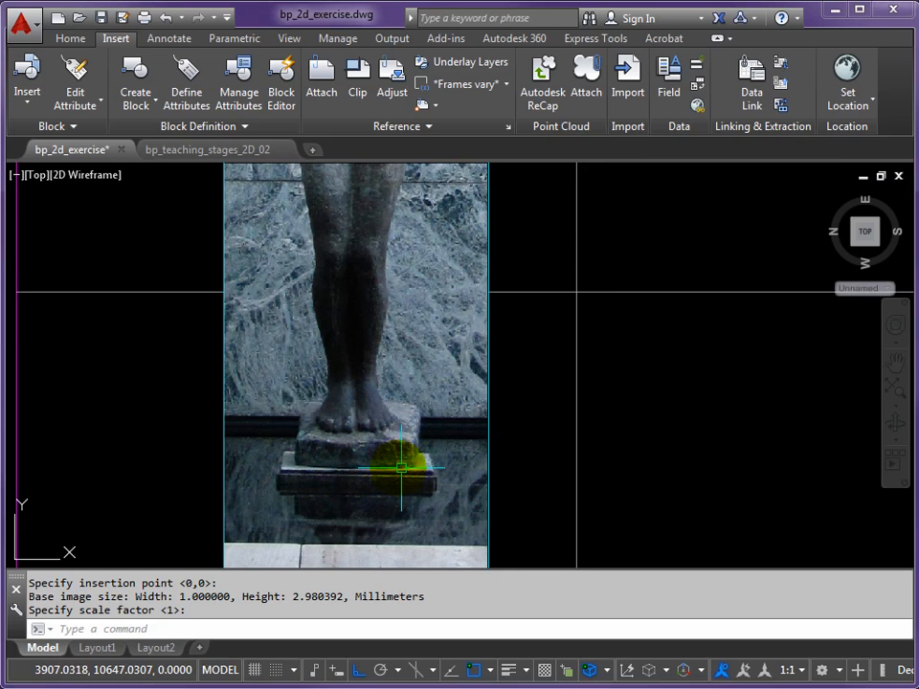
scroll(400, 466, down, 2)
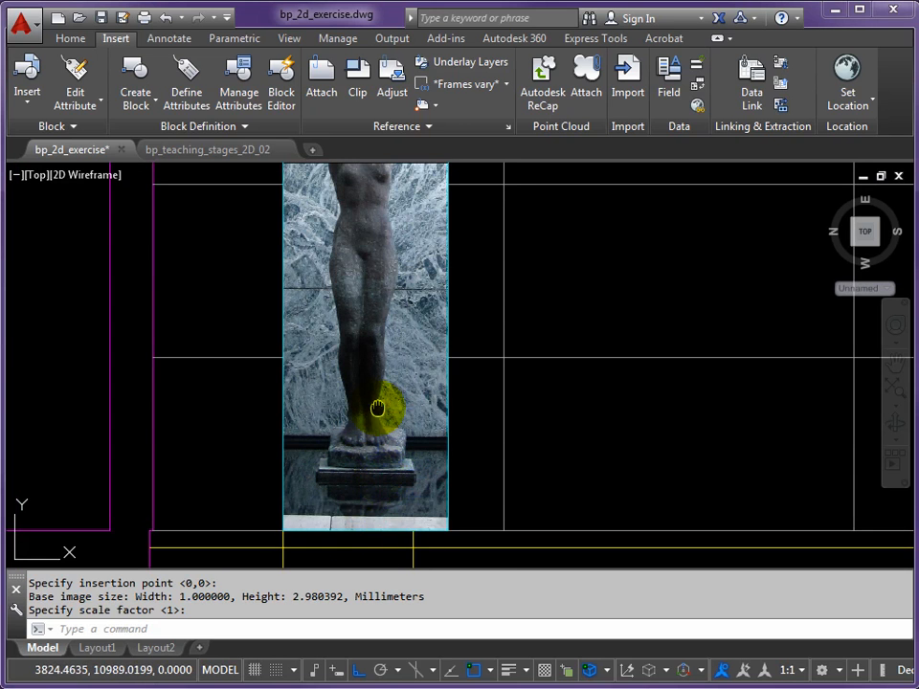
middle_drag(370, 276, 352, 332)
scroll(352, 332, down, 2)
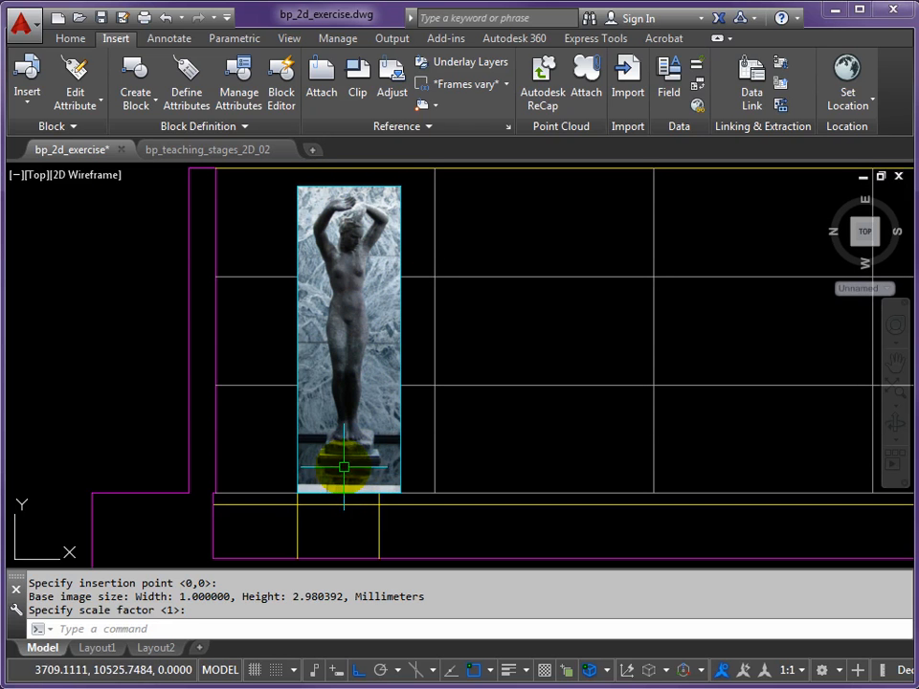
scroll(345, 425, up, 4)
scroll(354, 419, down, 2)
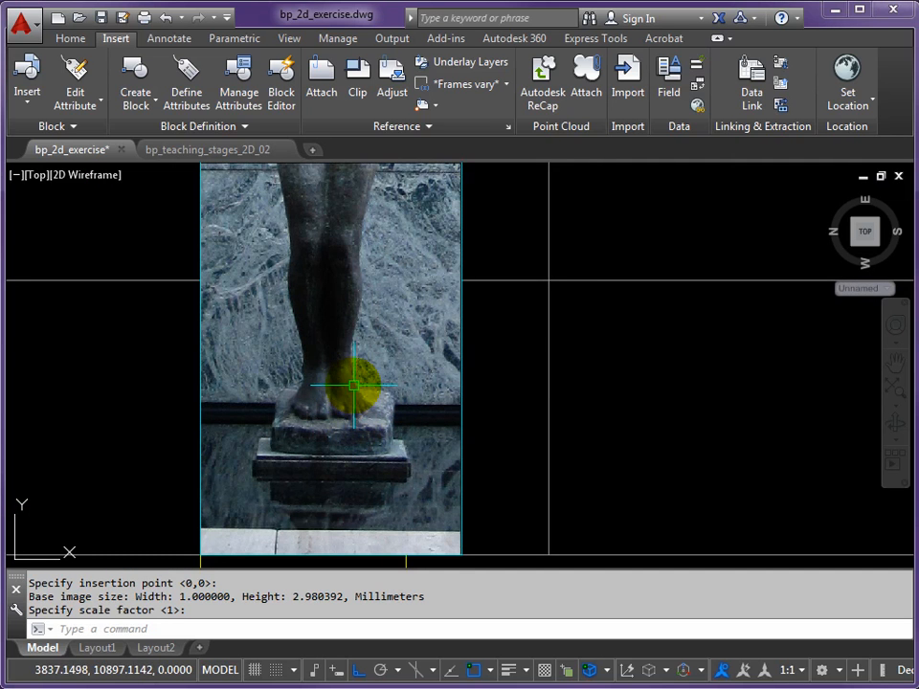
mouse_move(189, 156)
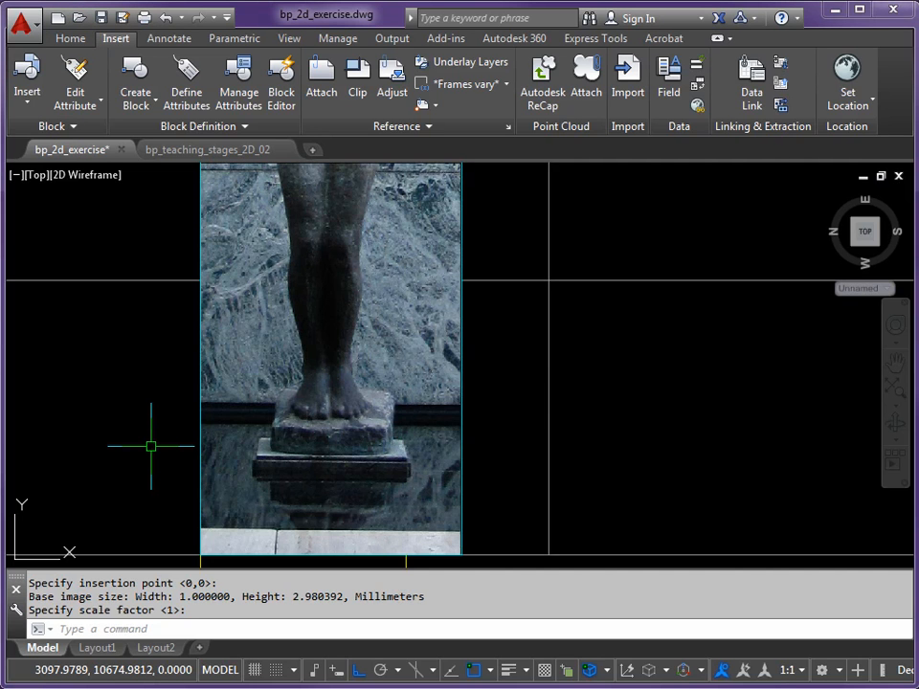
text(MAGECLIP)
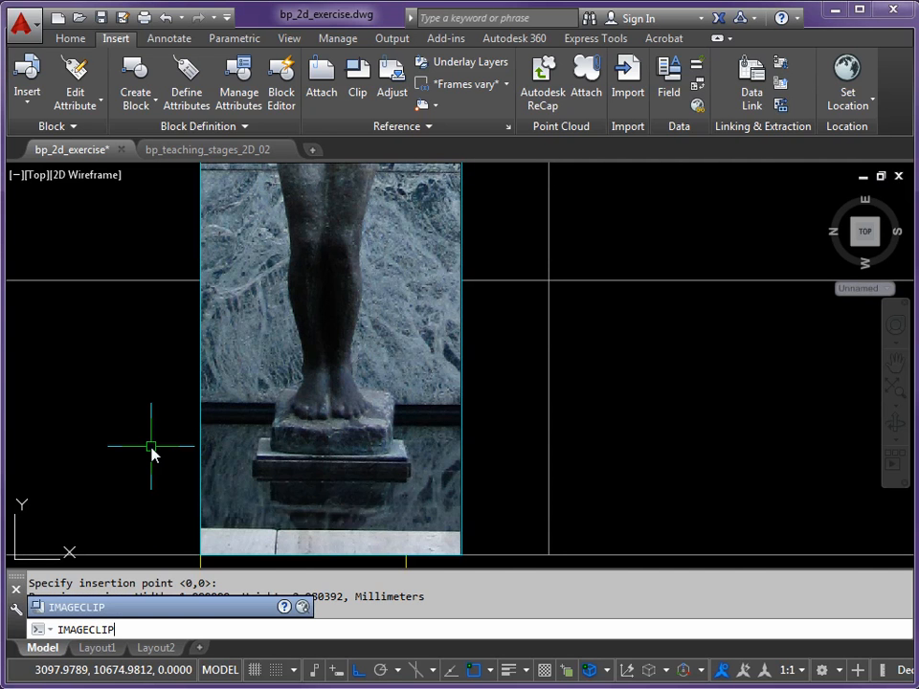
key(Return)
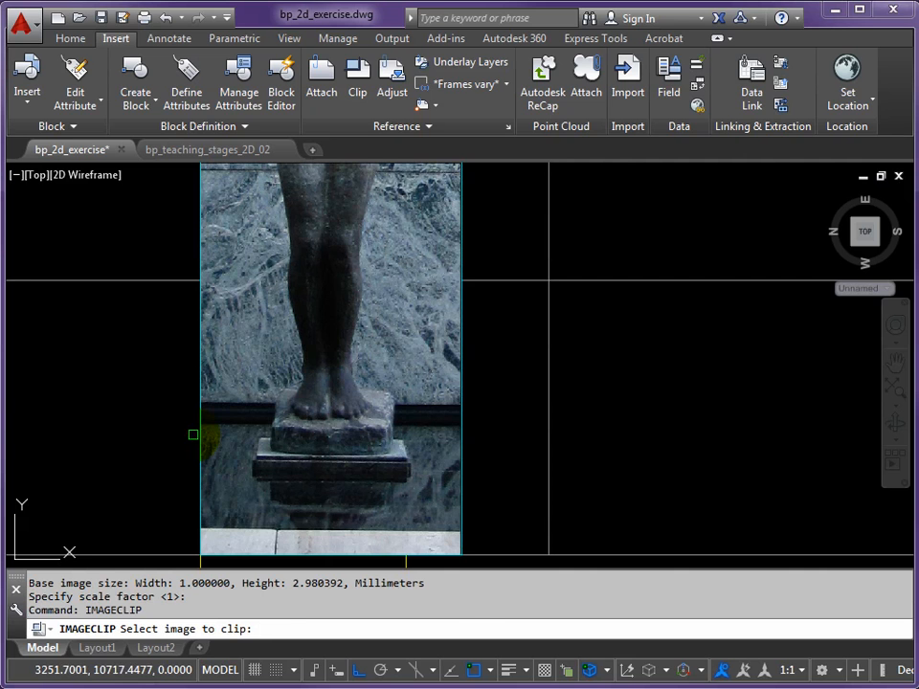
click(201, 408)
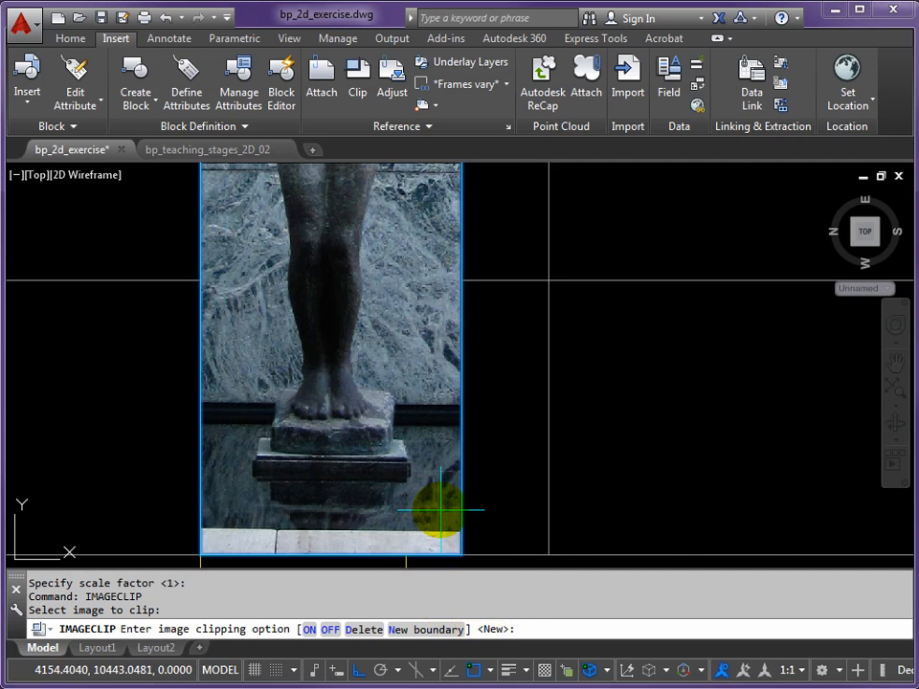
key(Return)
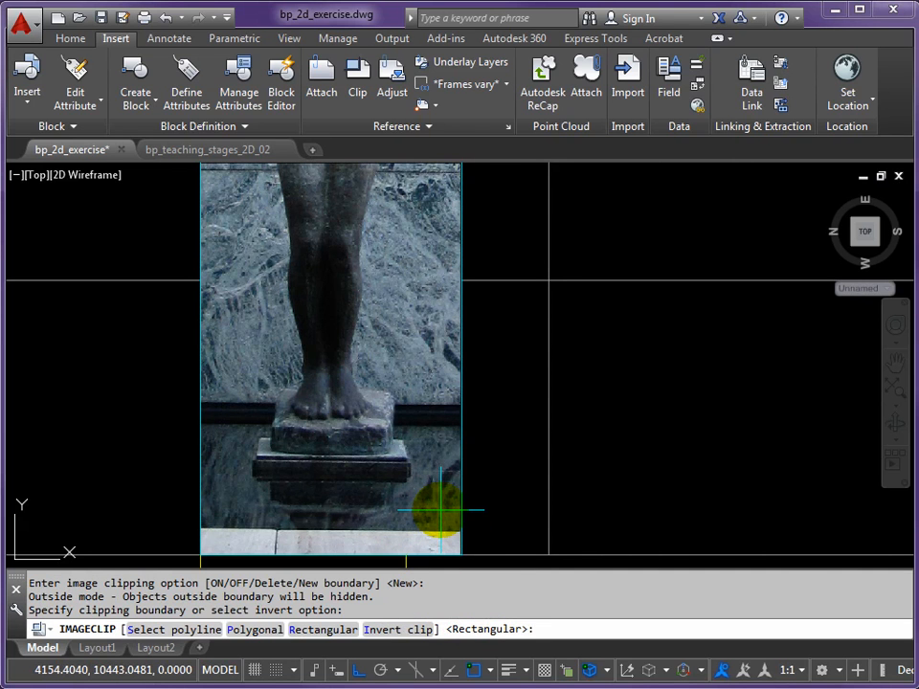
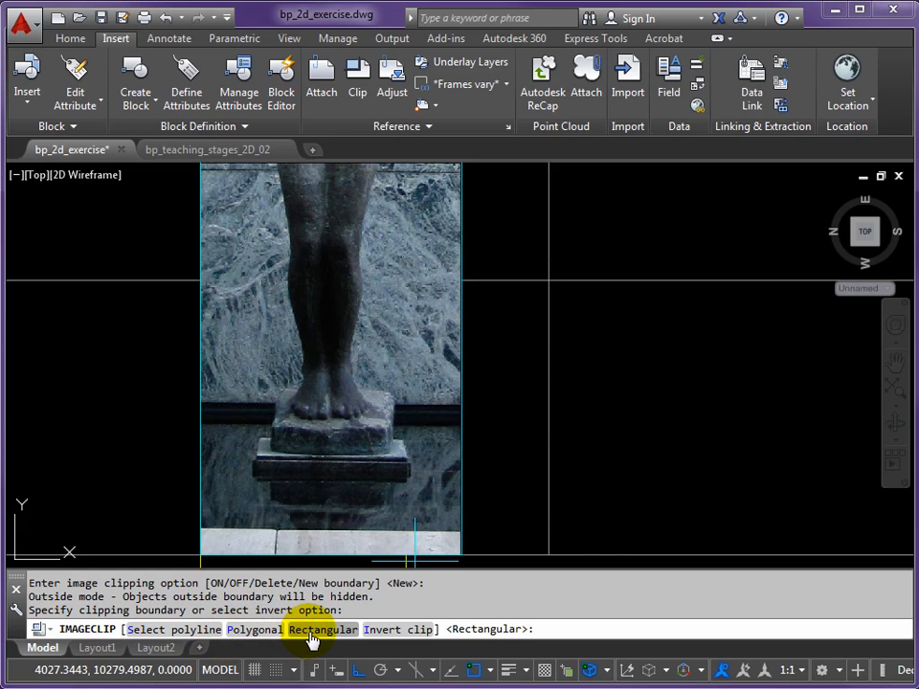
Choose a polygonal clip boundary and trace the statue base's bottom edge, then its left side to the upper corner with Ortho off
click(233, 630)
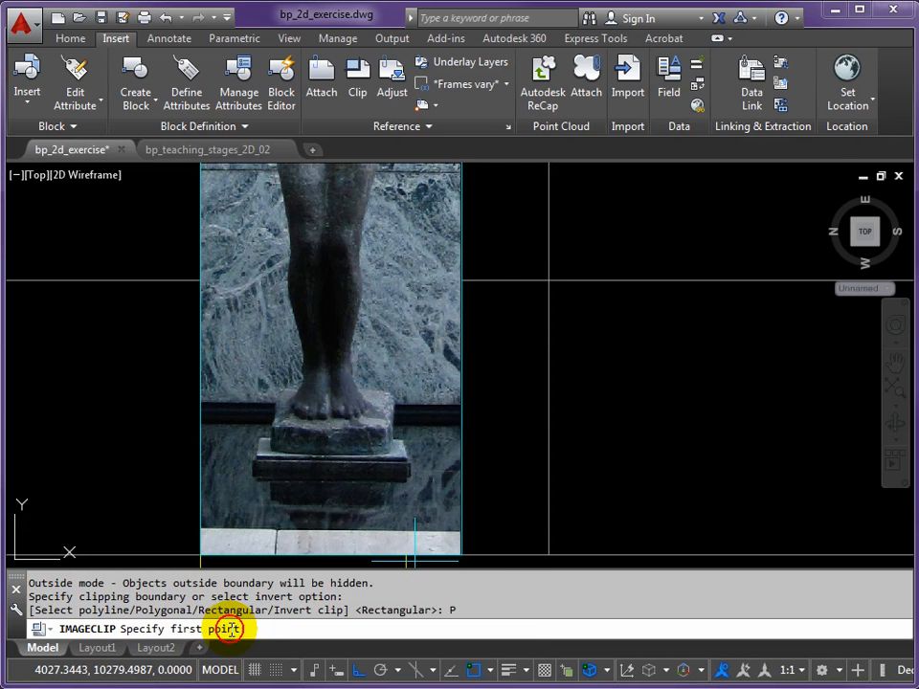
scroll(347, 451, up, 2)
scroll(347, 453, up, 4)
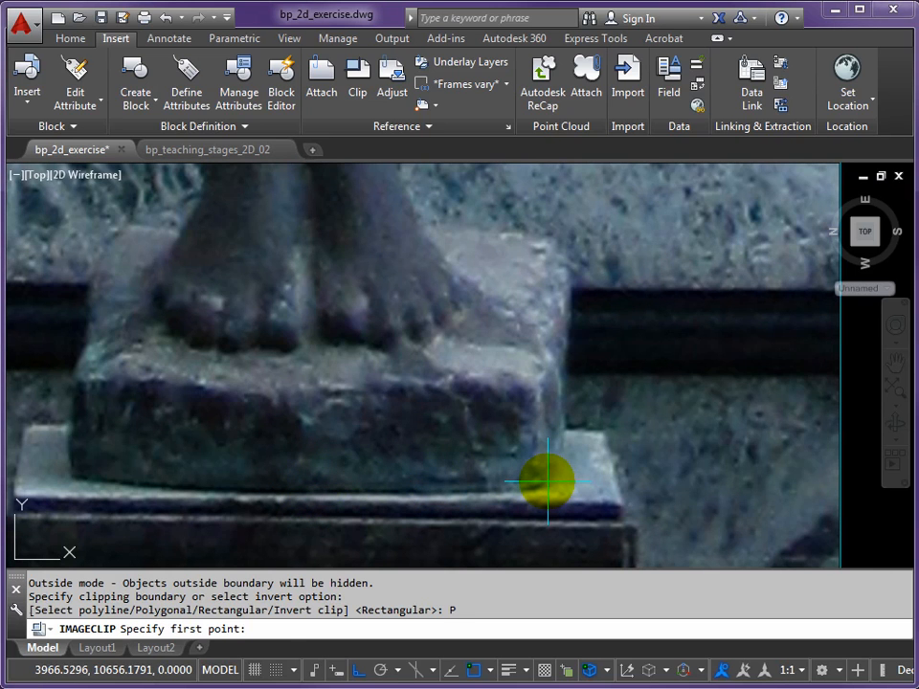
click(548, 482)
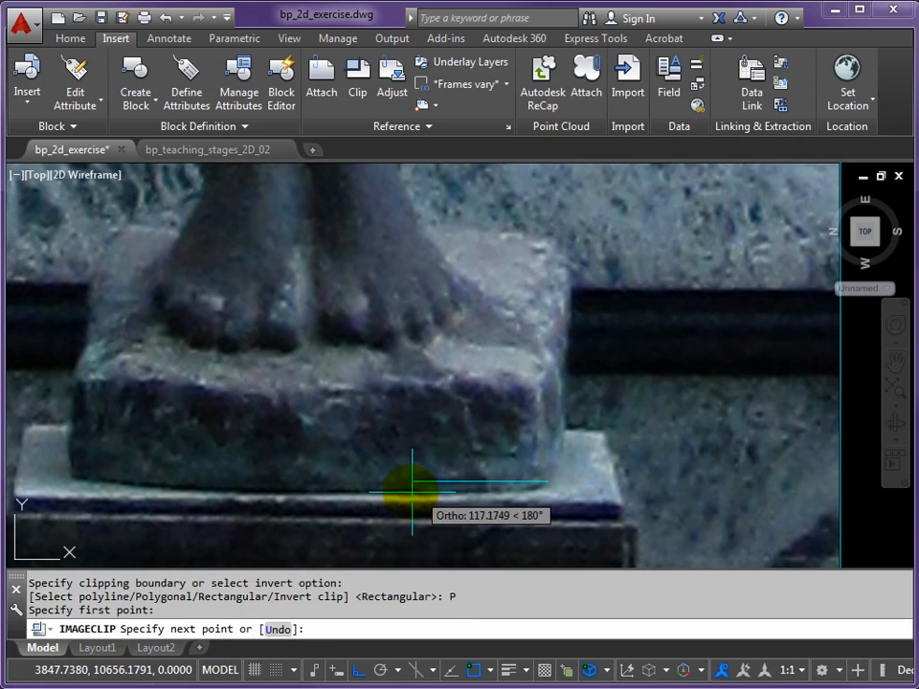
click(71, 481)
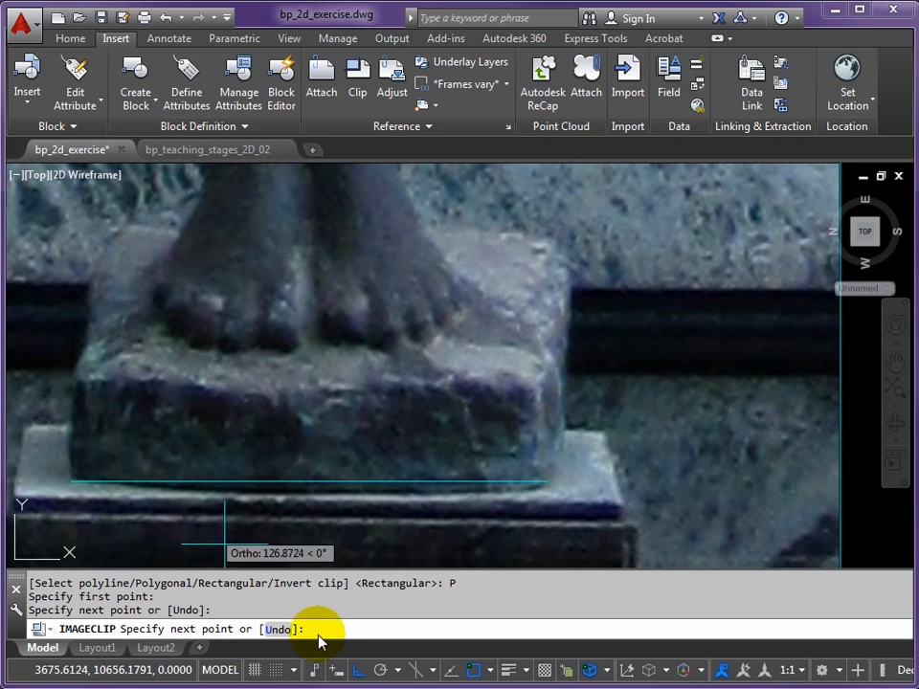
click(360, 671)
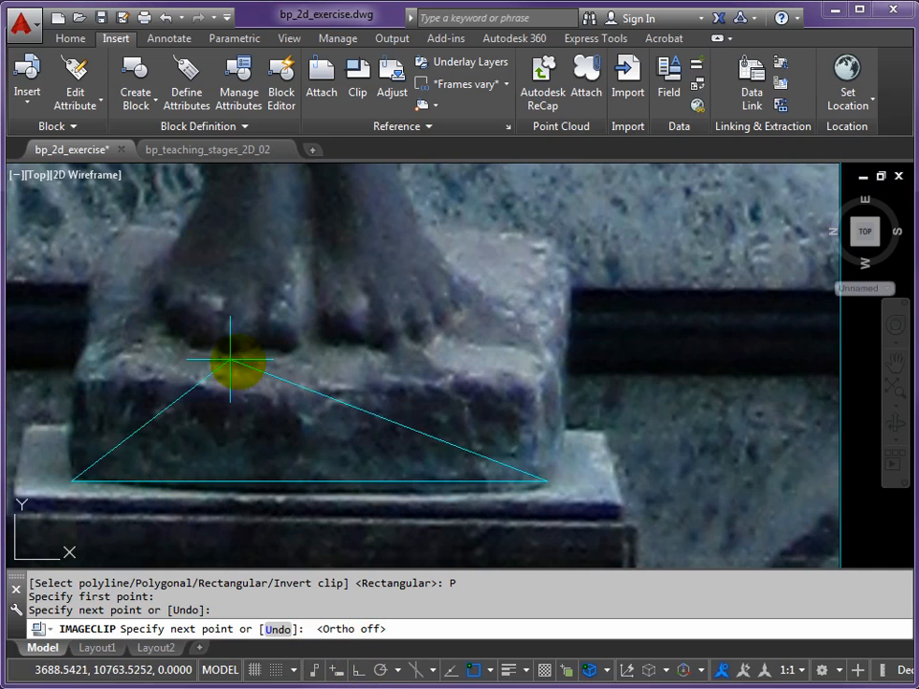
click(77, 380)
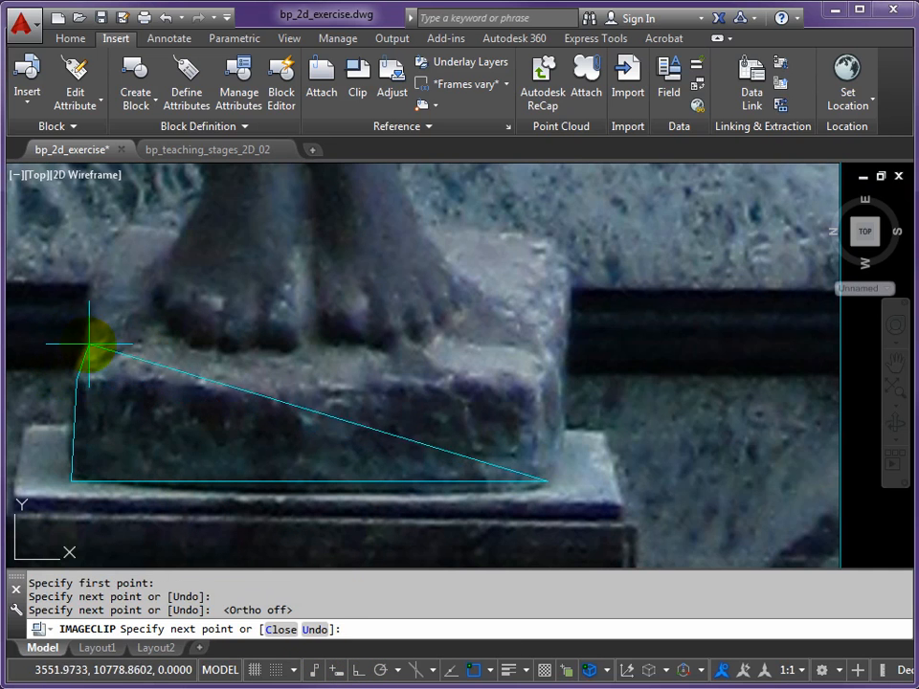
click(89, 331)
click(94, 290)
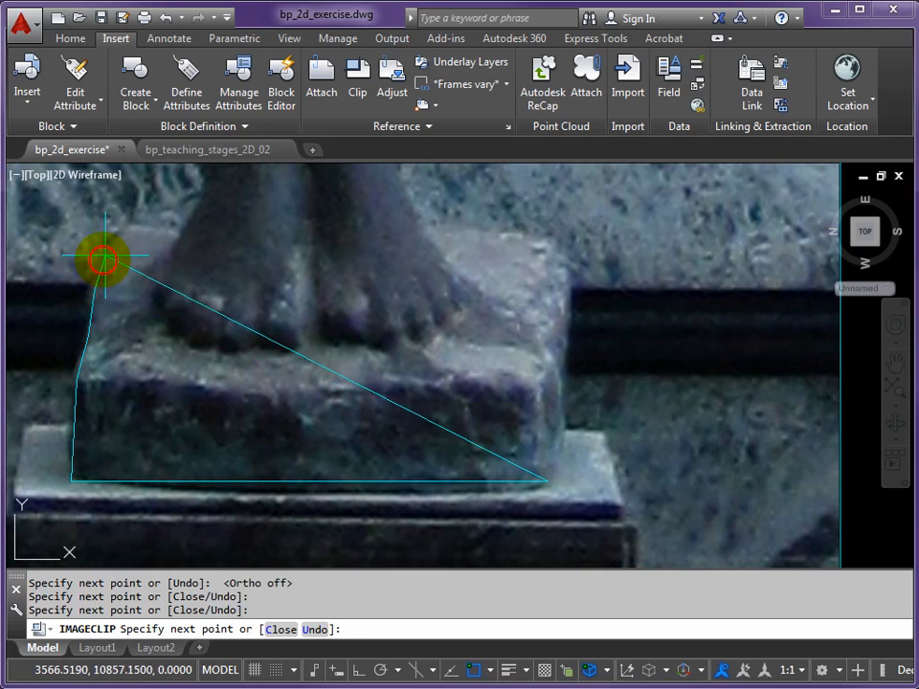
click(105, 246)
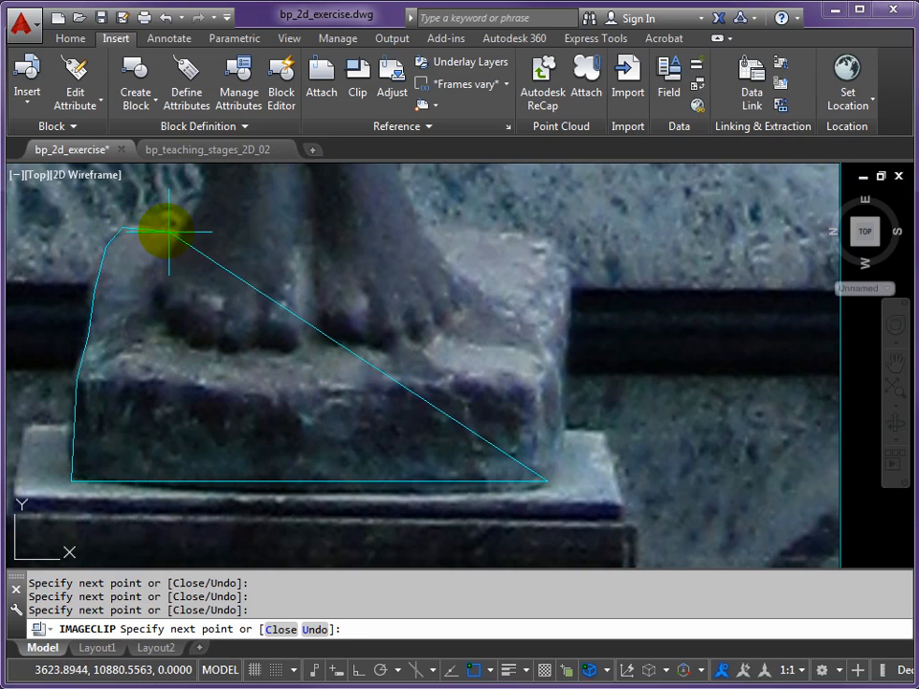
Continue the clip boundary across the base's top edge and up the outer left edge of the leg, from the ankle past the knee
middle_drag(181, 231, 317, 457)
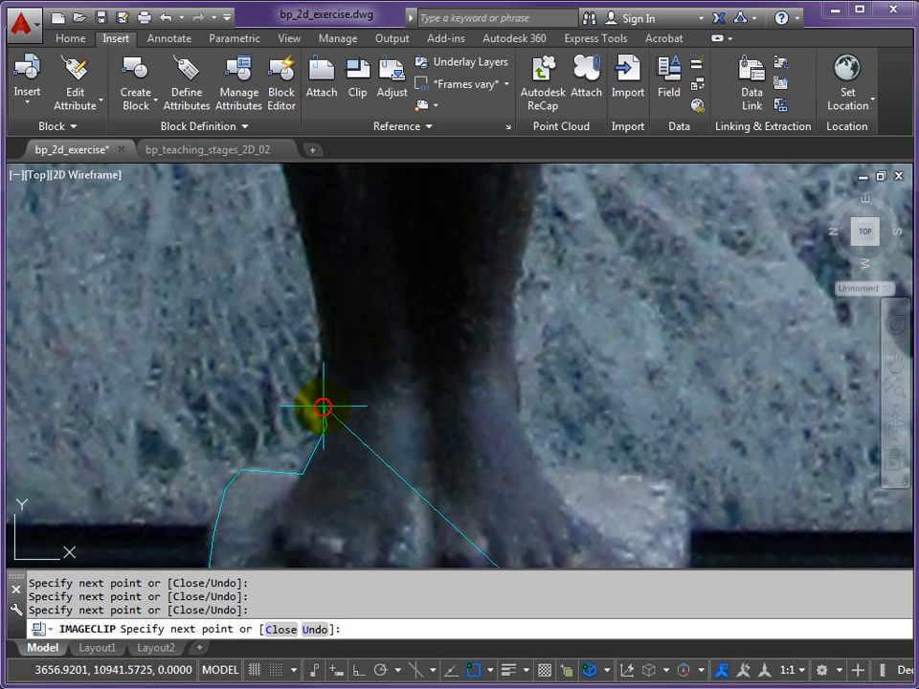
click(316, 387)
click(324, 354)
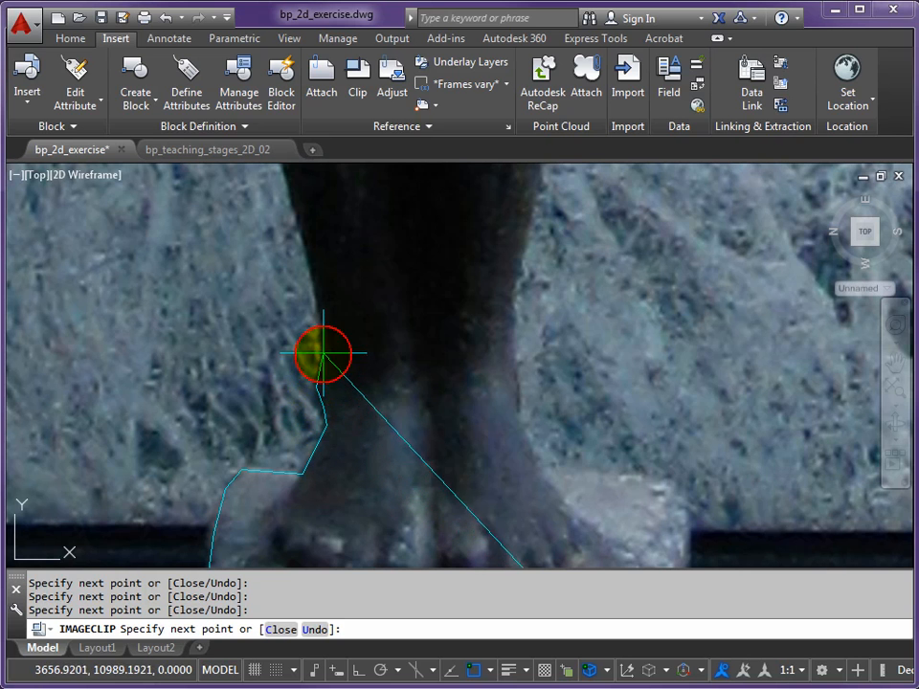
middle_drag(297, 212, 390, 404)
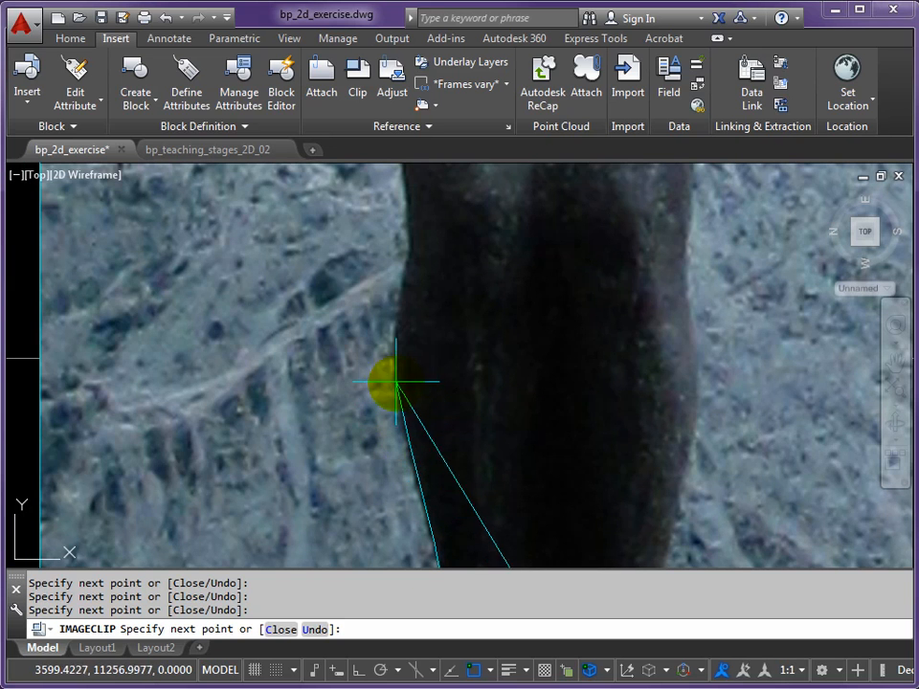
click(397, 362)
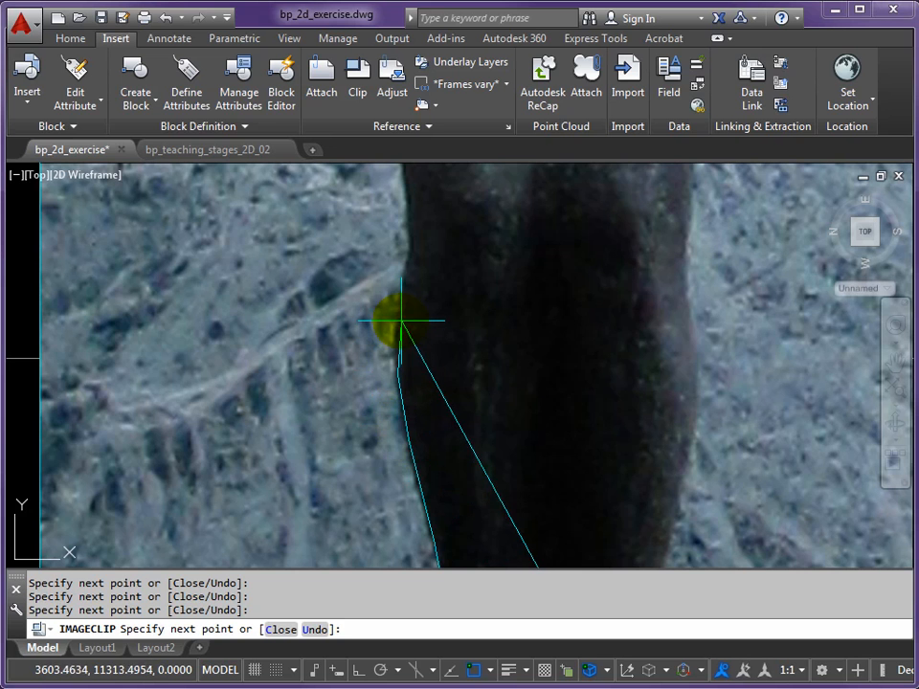
click(409, 221)
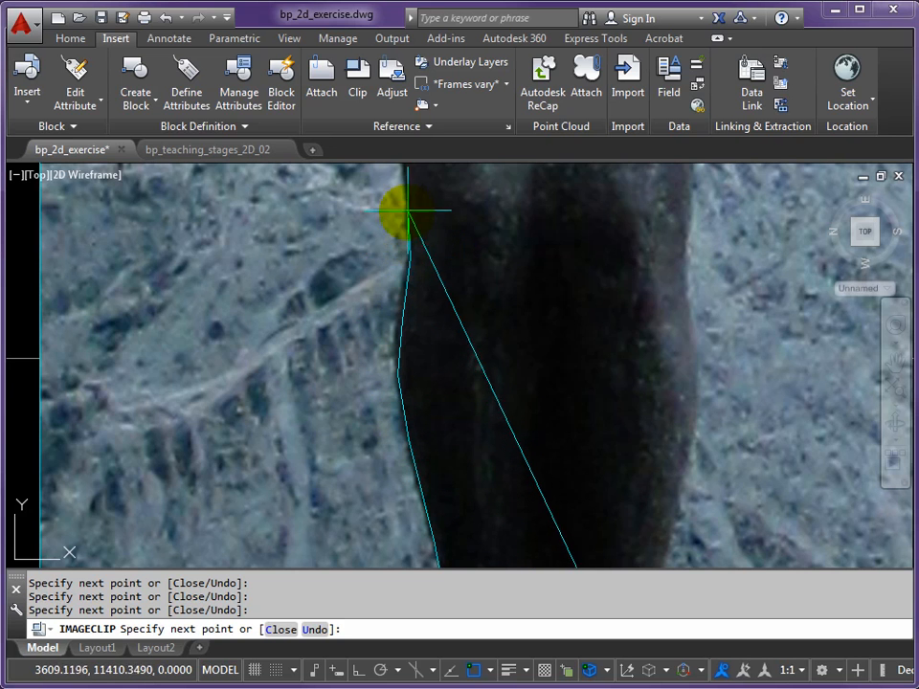
Extend the clip boundary along the left outline of the statue's thigh up to the hip
scroll(447, 344, up, 3)
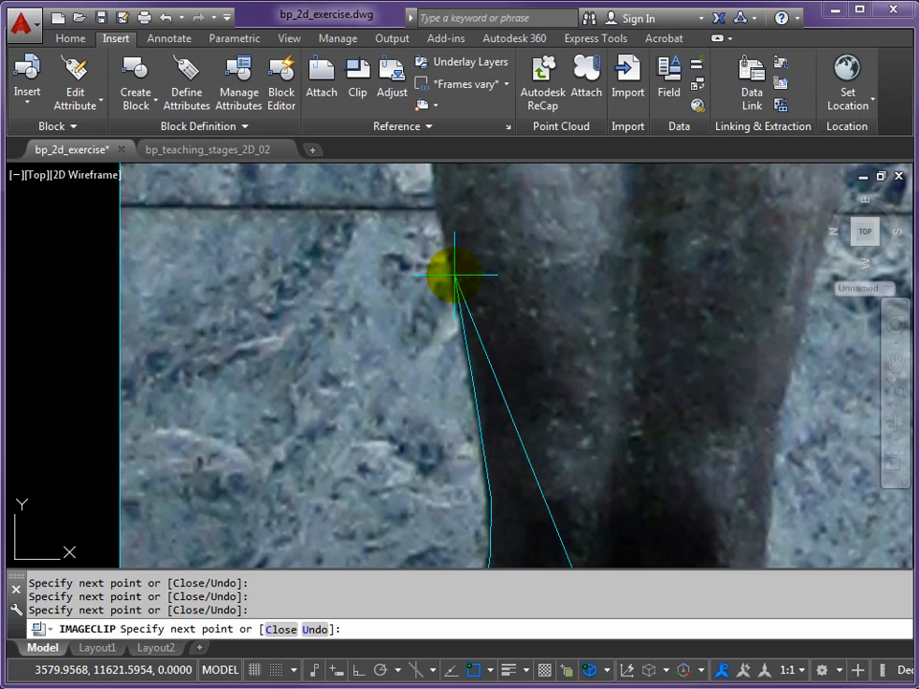
click(438, 203)
middle_drag(463, 209, 491, 532)
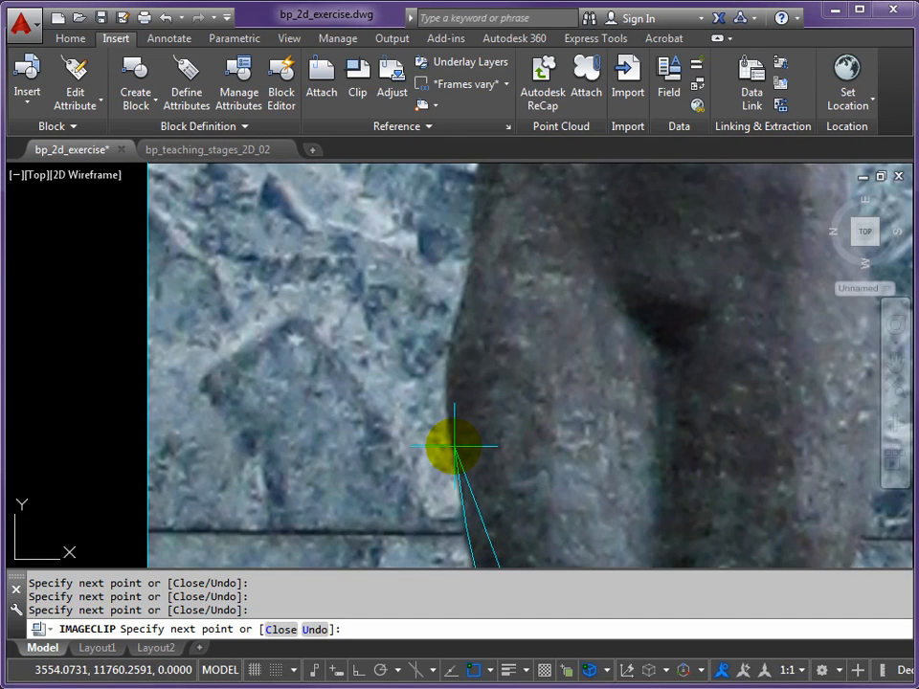
click(448, 378)
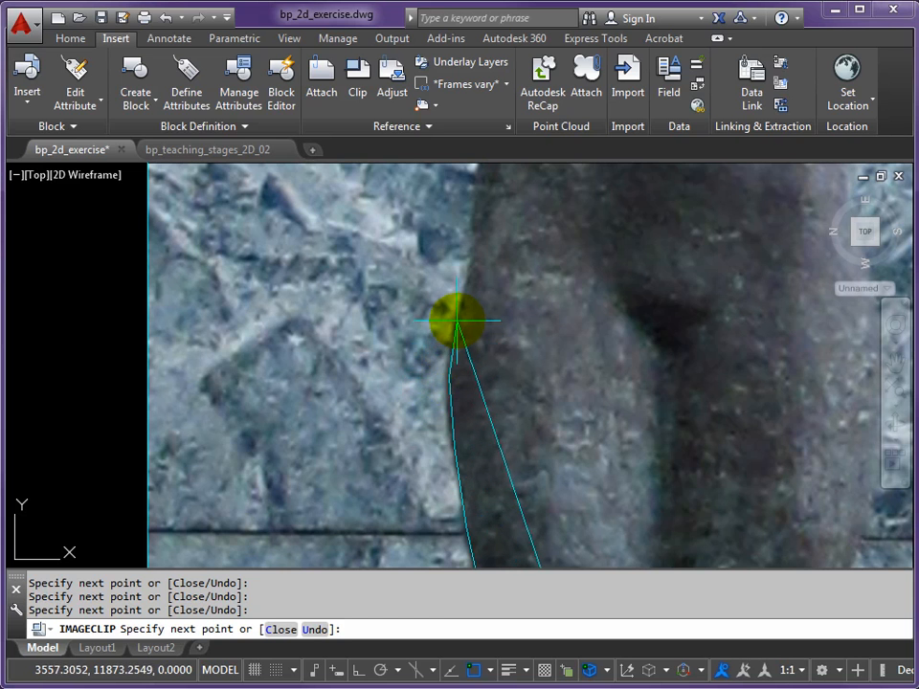
middle_drag(474, 244, 479, 545)
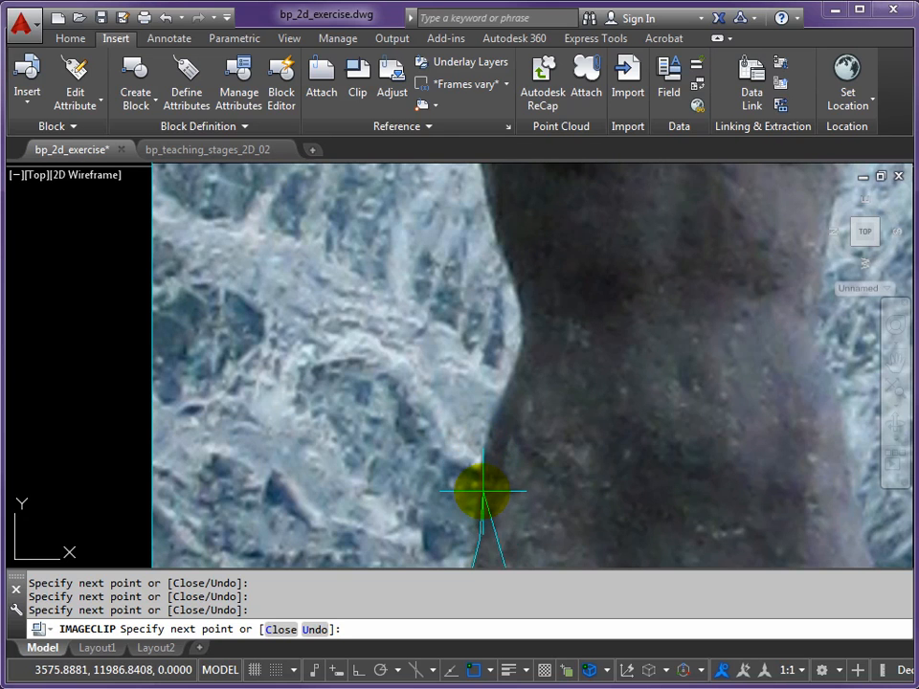
Trace the clip boundary around the left side of the statue's waist up to the lower ribs
click(482, 491)
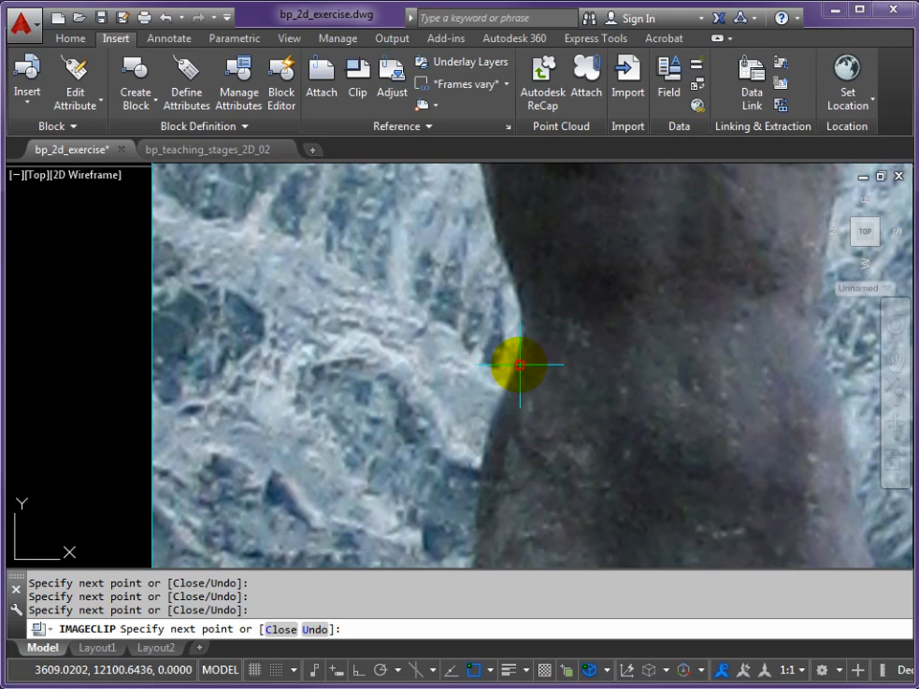
click(520, 365)
click(524, 331)
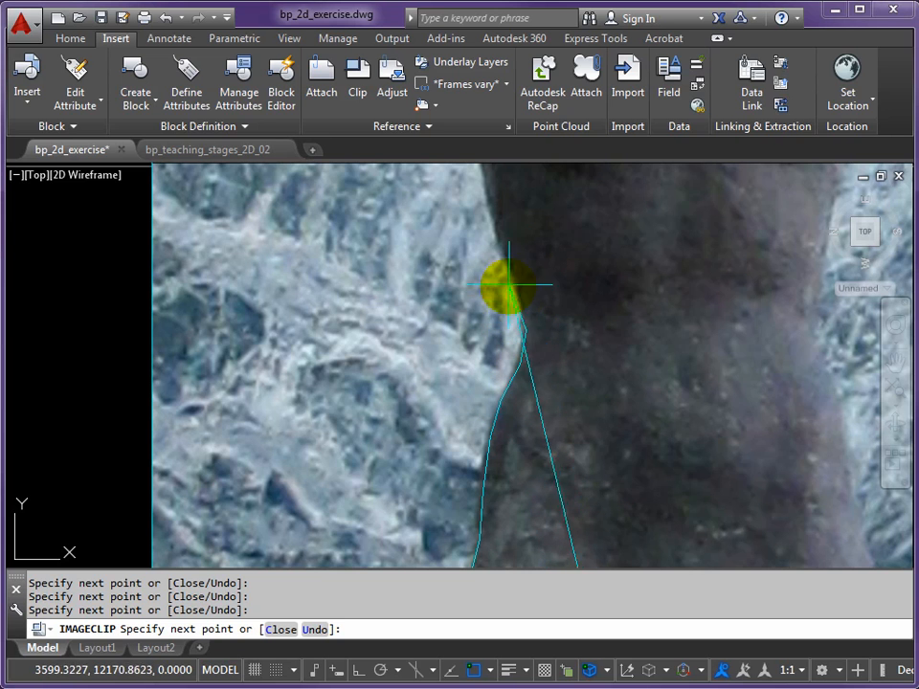
click(518, 283)
click(497, 231)
Carry the clip boundary up the left side of the torso and the outer edge of the raised upper arm to the elbow
middle_drag(492, 200, 564, 476)
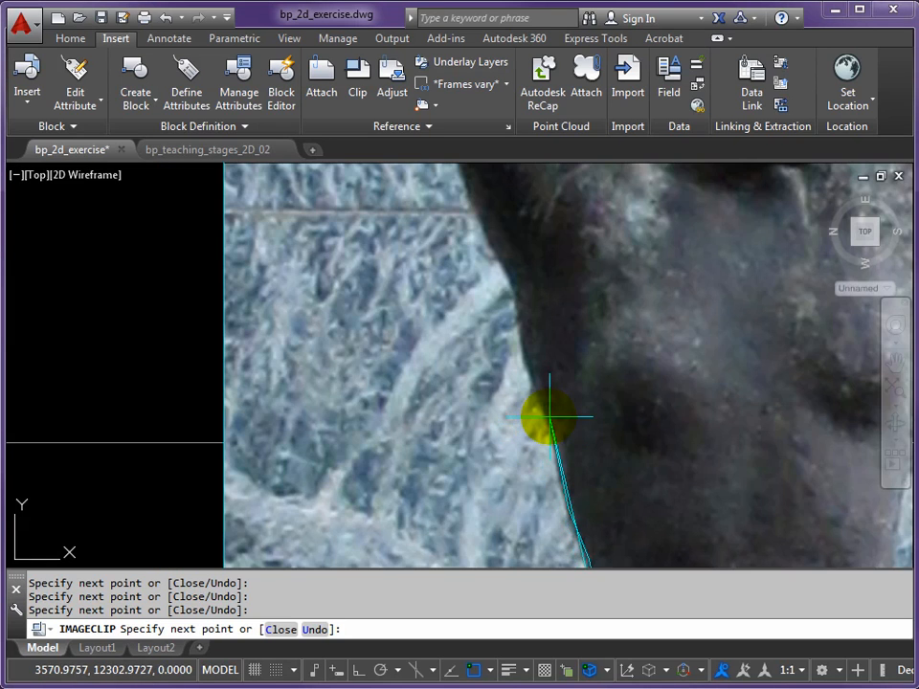
click(518, 332)
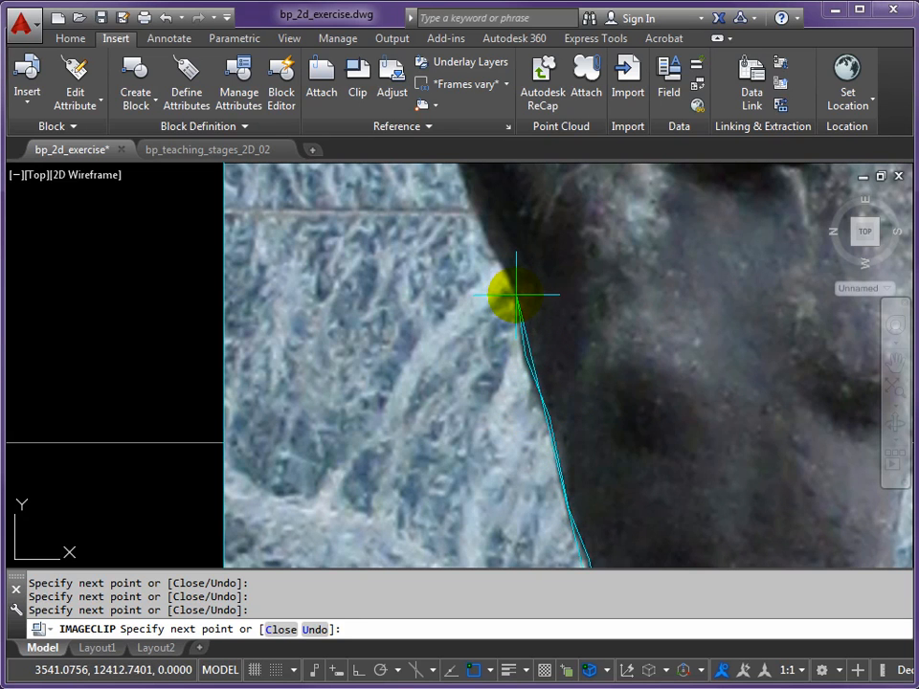
click(516, 294)
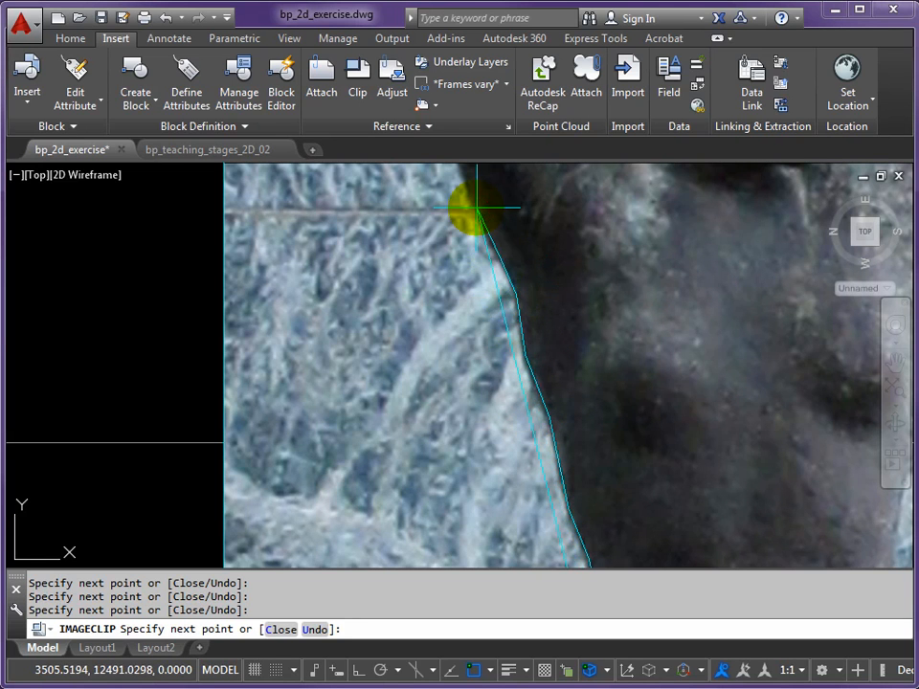
middle_drag(477, 207, 486, 517)
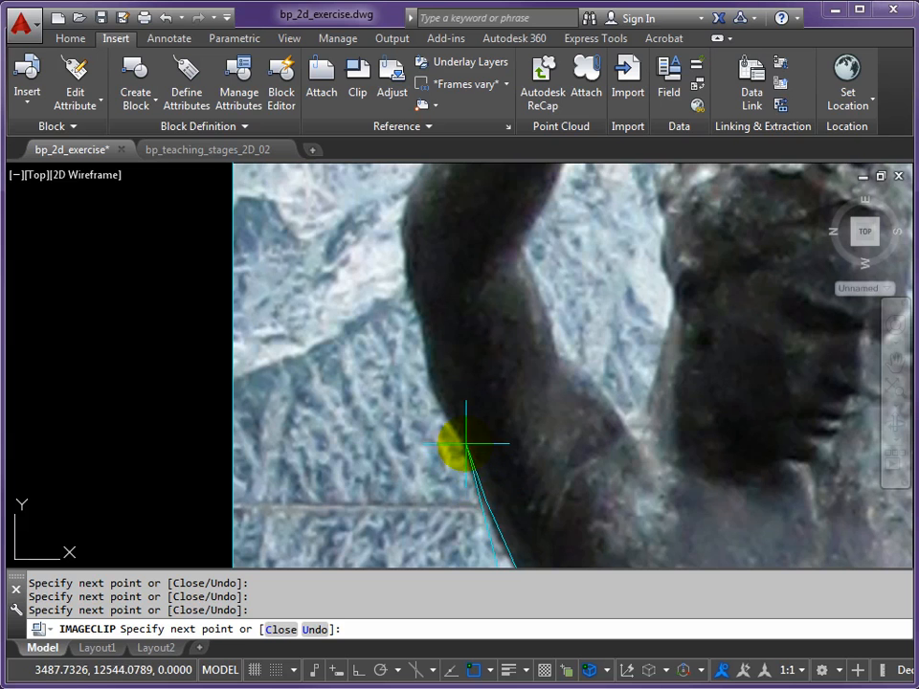
click(445, 404)
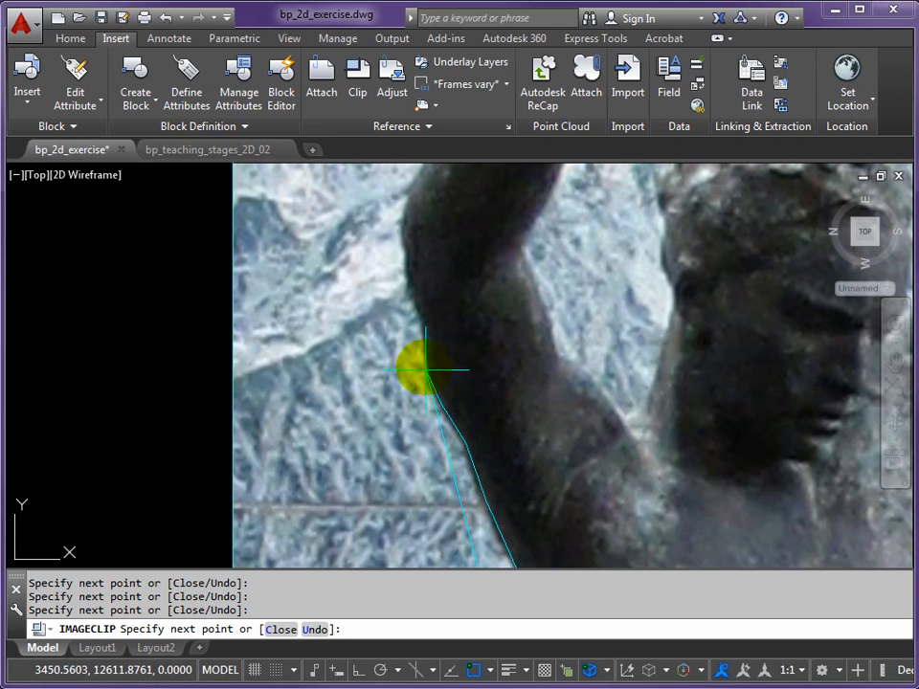
click(406, 229)
Trace the clip boundary along the outer edge of the raised forearm, over the back of the hand and around the fingertips
mouse_move(410, 180)
middle_down()
mouse_move(445, 286)
mouse_move(384, 455)
middle_up()
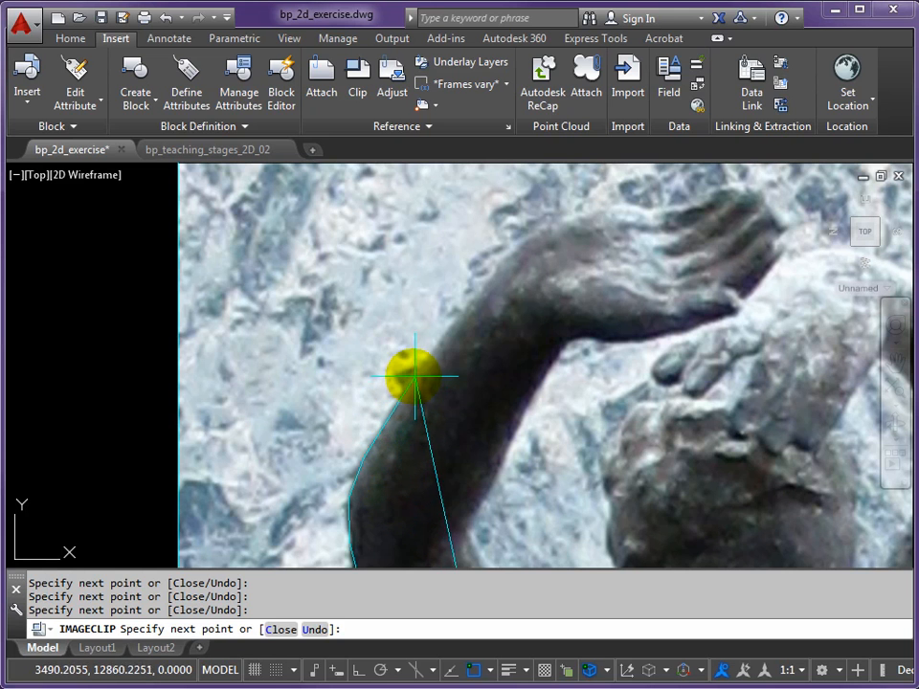
click(459, 302)
click(478, 298)
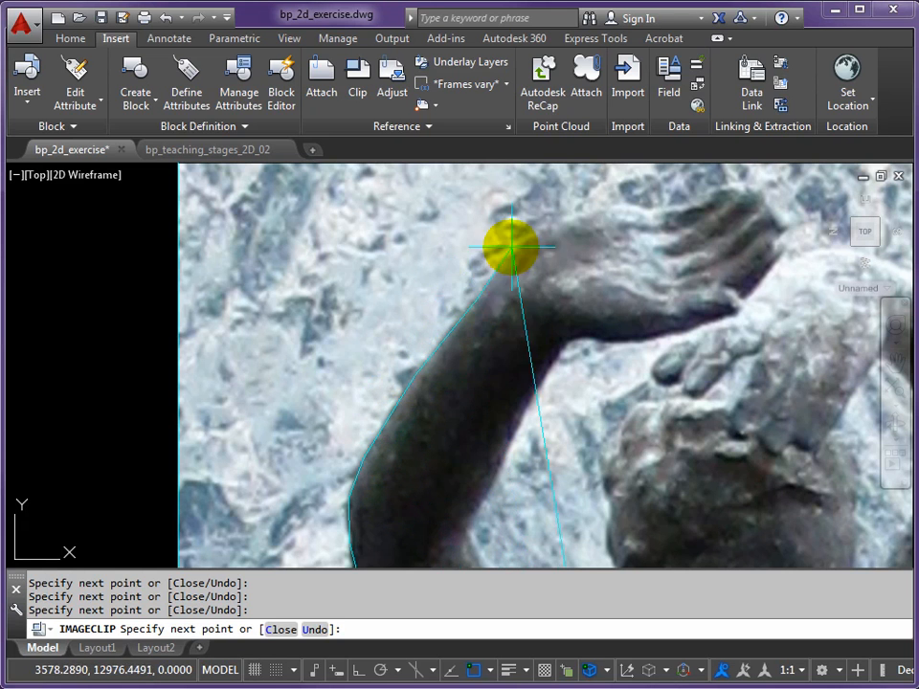
click(518, 243)
click(560, 224)
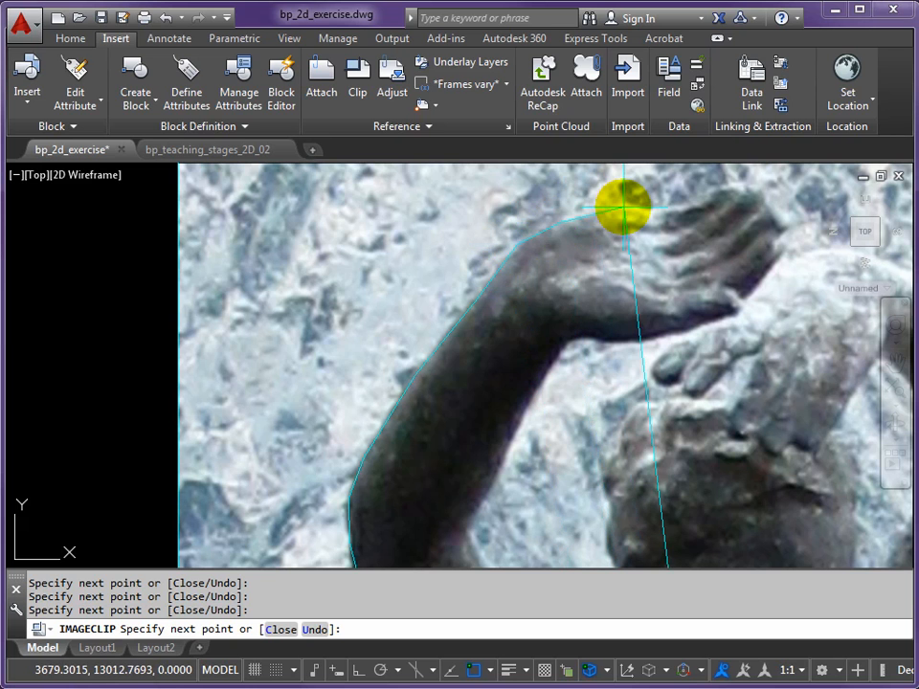
click(614, 209)
click(647, 211)
click(679, 204)
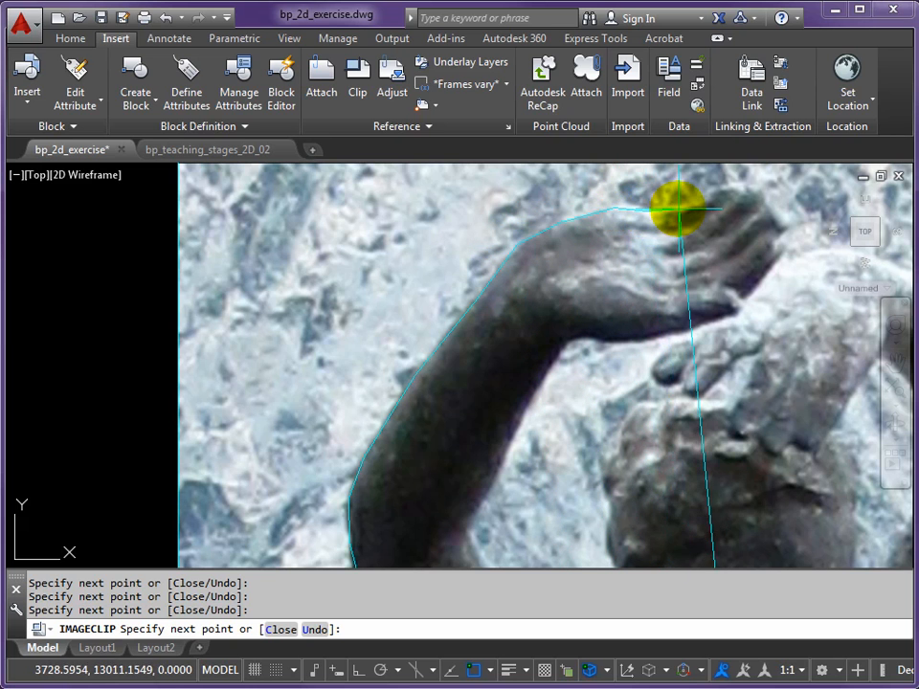
click(715, 192)
click(745, 189)
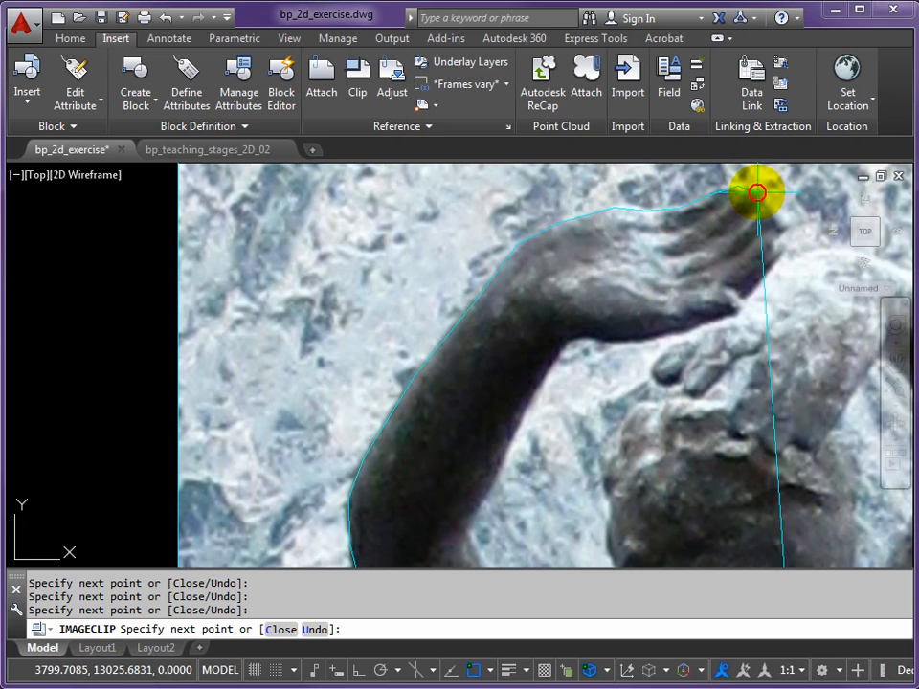
click(777, 231)
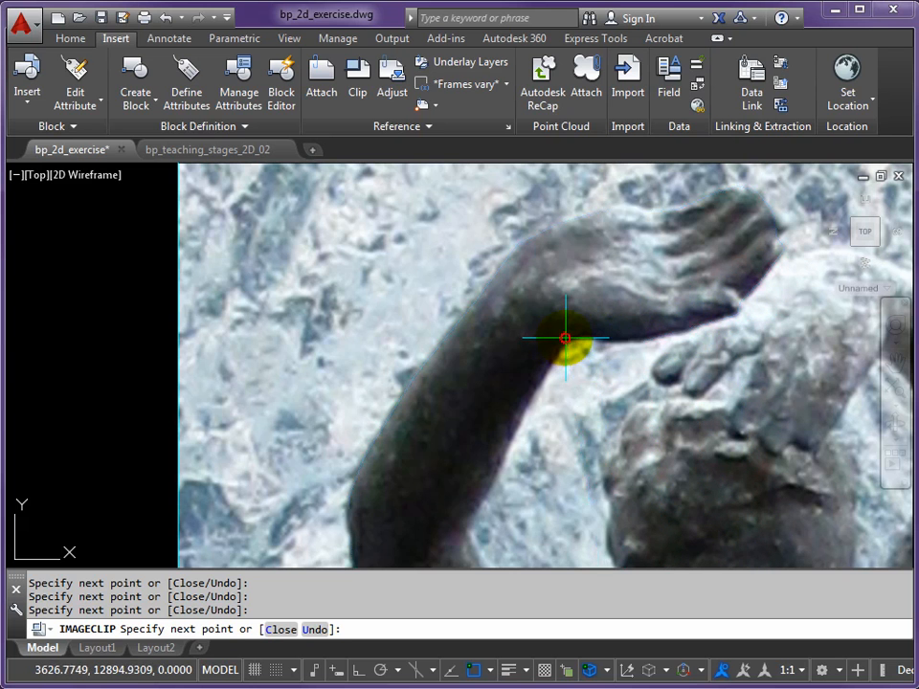
Trace the clip boundary down the inner edge of the raised left arm, past the elbow, to the notch between shoulder and neck
click(541, 388)
click(488, 507)
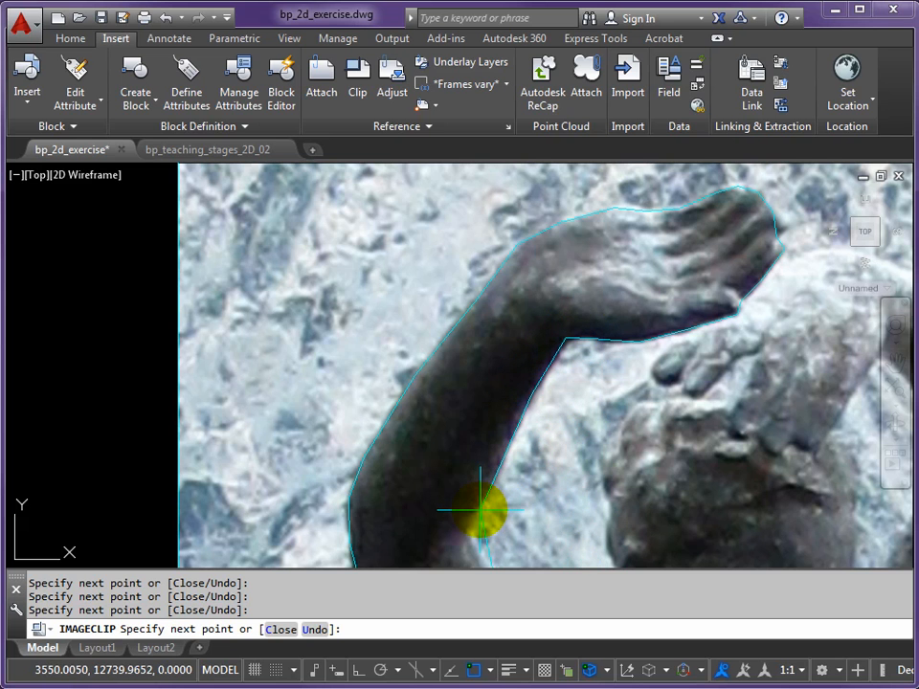
middle_drag(476, 512, 283, 337)
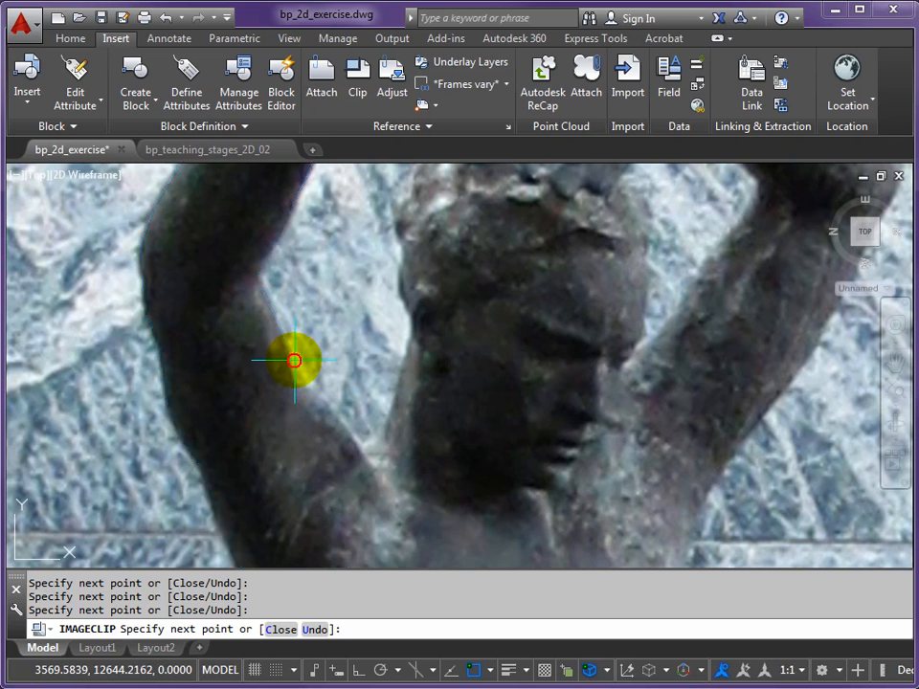
click(350, 447)
click(369, 449)
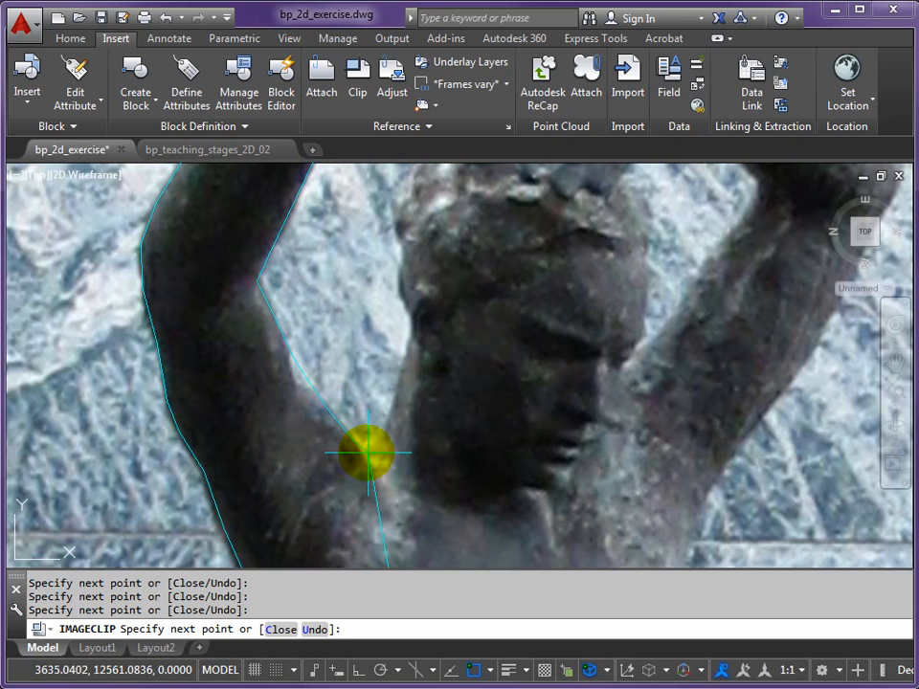
Carry the clip boundary up the left side of the neck and head to the fingertips of the hand resting on the head
click(414, 361)
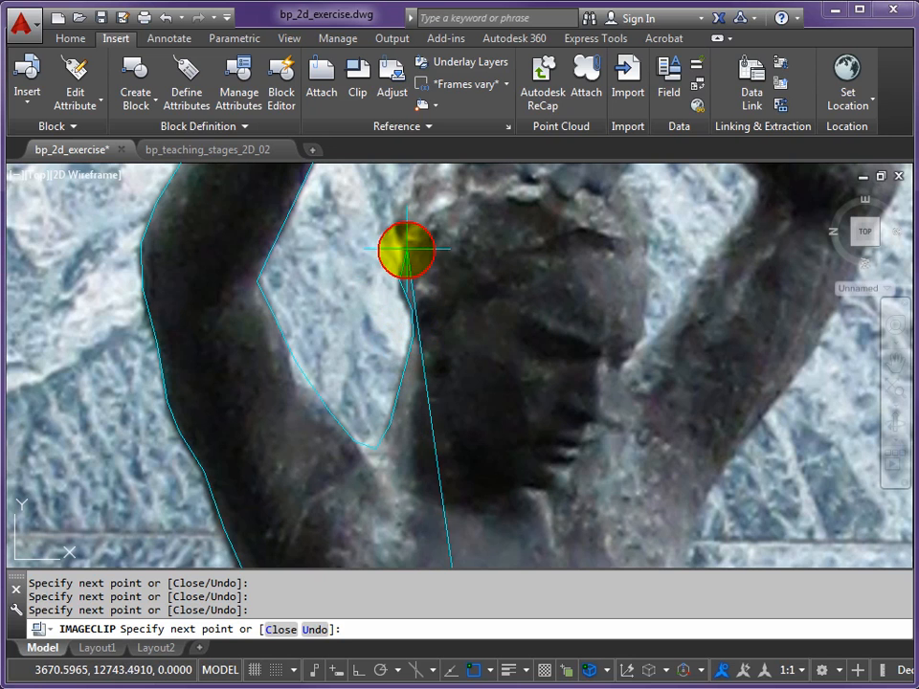
middle_drag(404, 229, 407, 492)
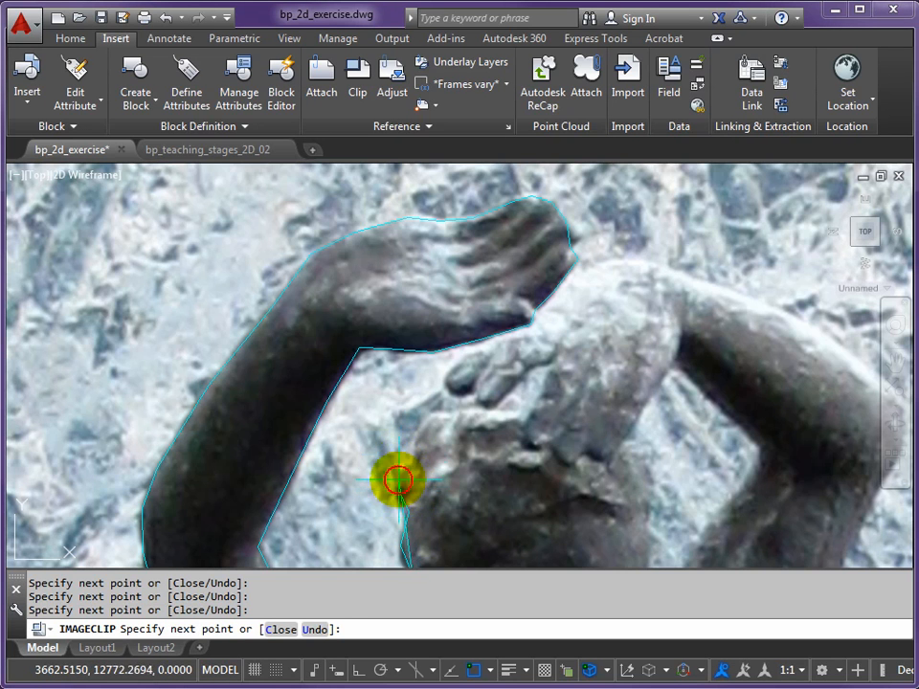
click(448, 409)
click(453, 397)
click(446, 381)
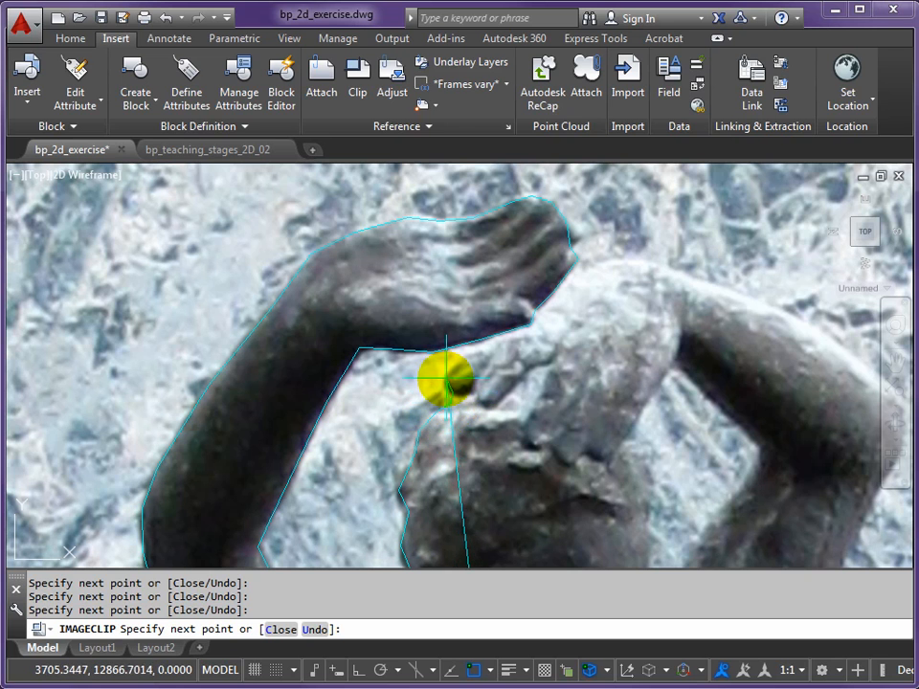
click(461, 358)
Extend the clip boundary over the fingers and back of the hand resting on the head, as far as its wrist
scroll(470, 352, down, 2)
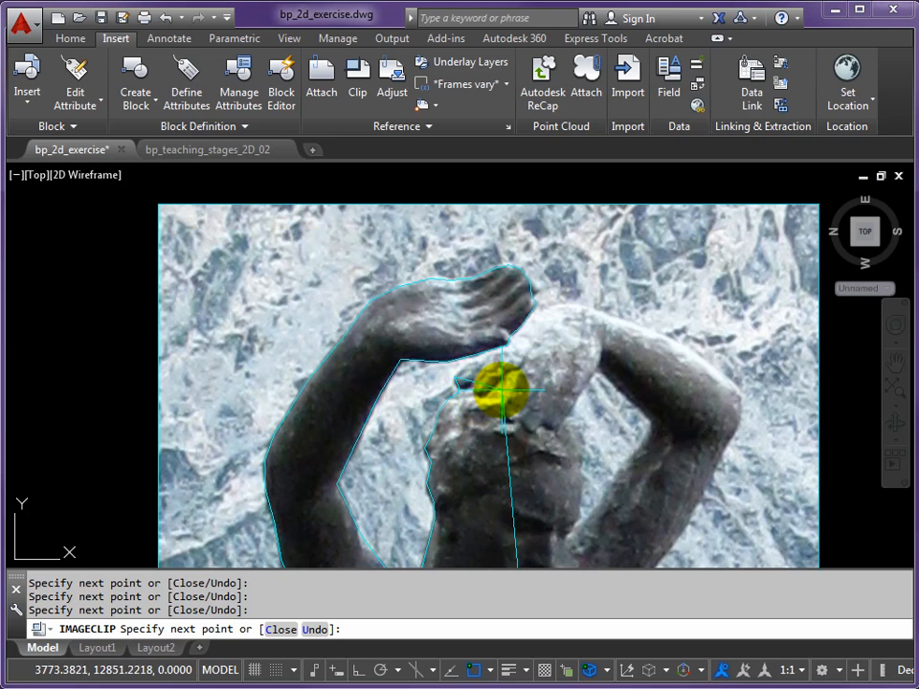
scroll(476, 404, down, 4)
scroll(486, 395, up, 4)
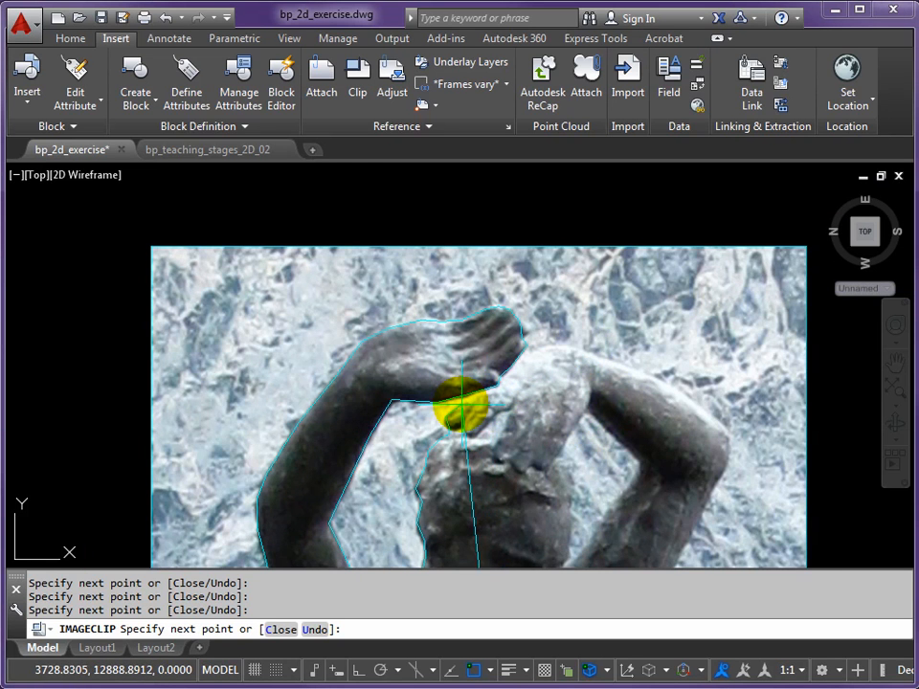
scroll(460, 421, up, 3)
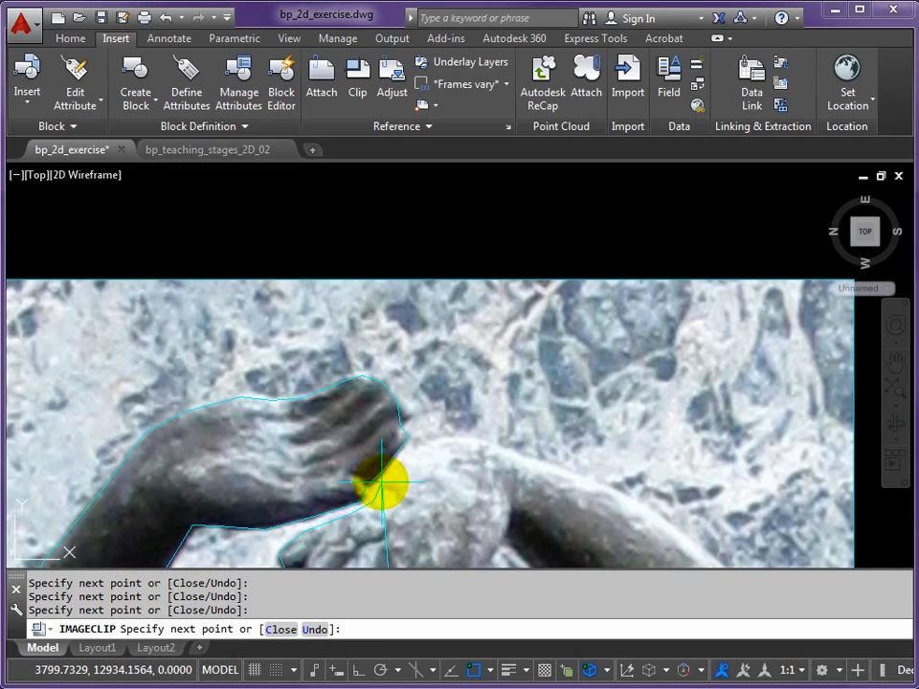
click(381, 485)
click(416, 449)
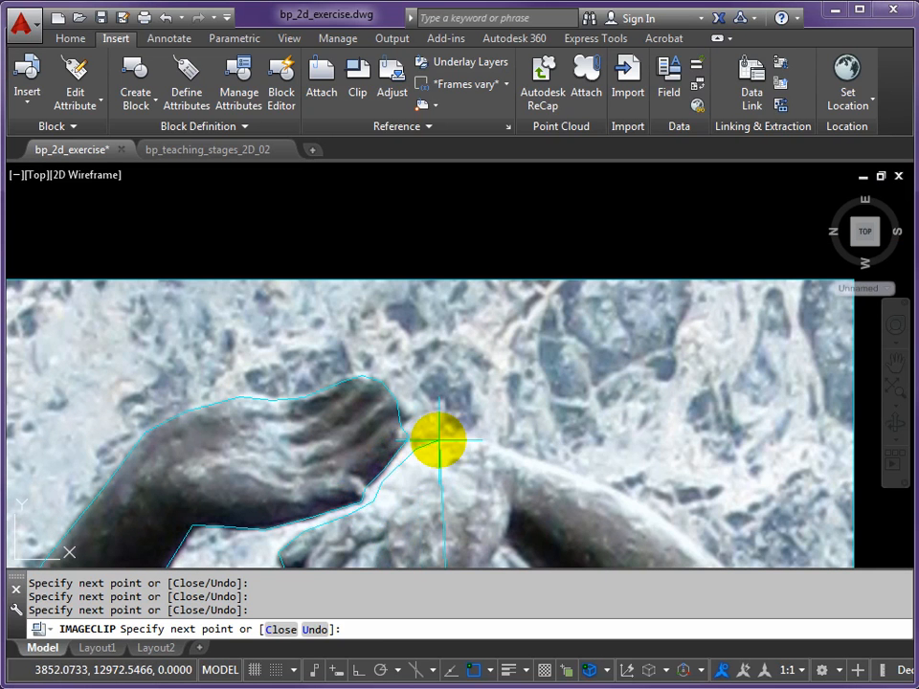
click(439, 440)
click(477, 445)
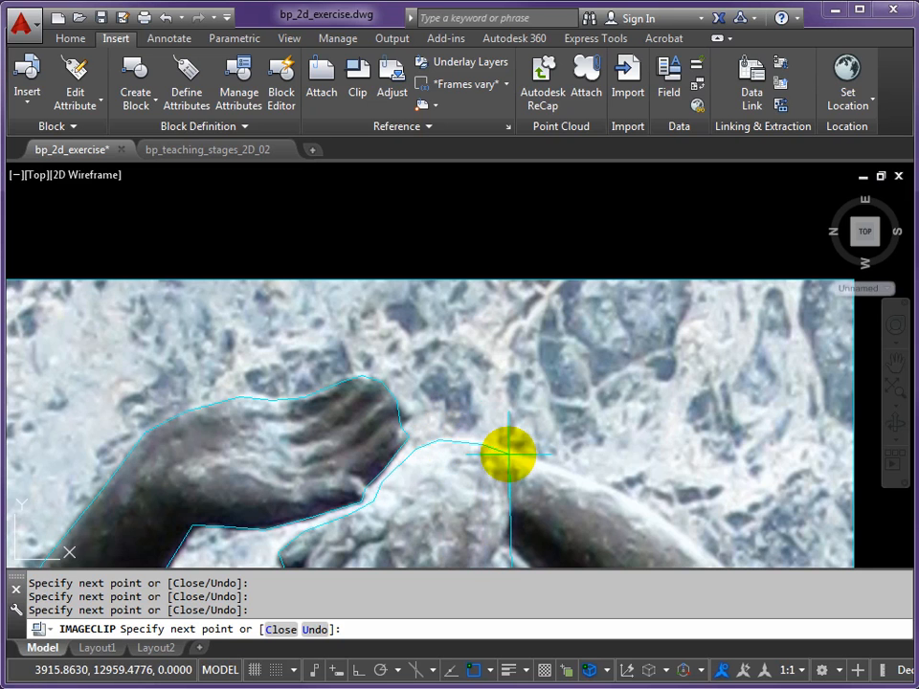
click(506, 451)
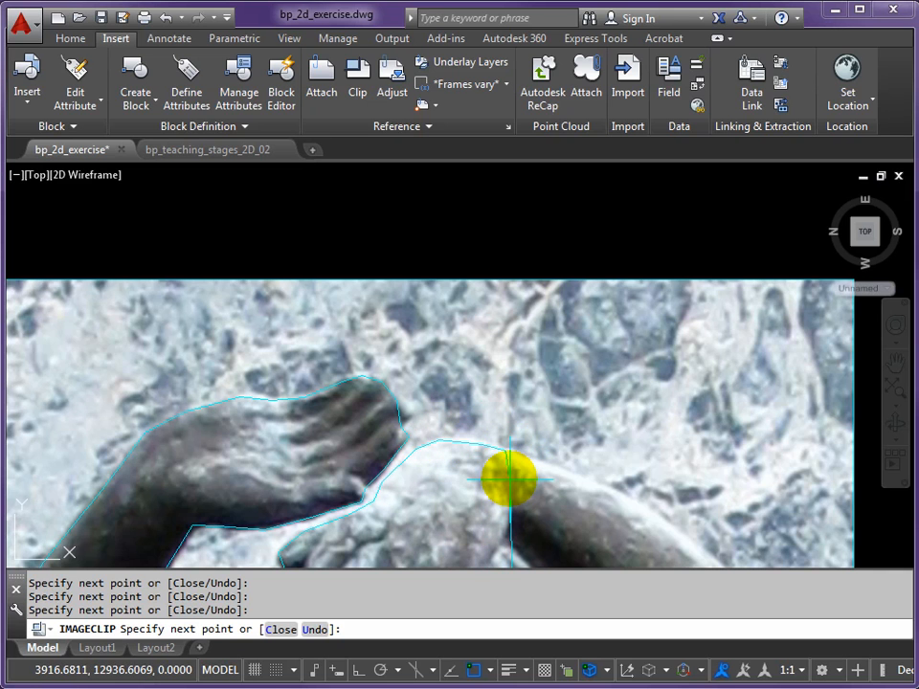
Trace the clip boundary from the wrist down the inner hand edge and the right side of the face to the upper arm
click(502, 545)
mouse_move(498, 543)
middle_down()
mouse_move(472, 353)
mouse_move(453, 334)
middle_up()
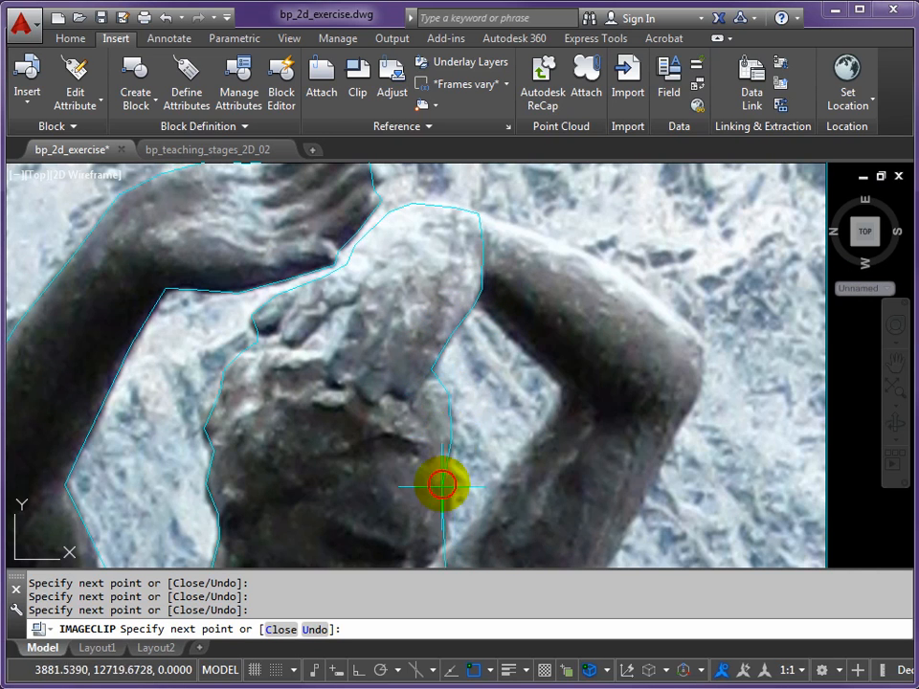
scroll(435, 498, up, 2)
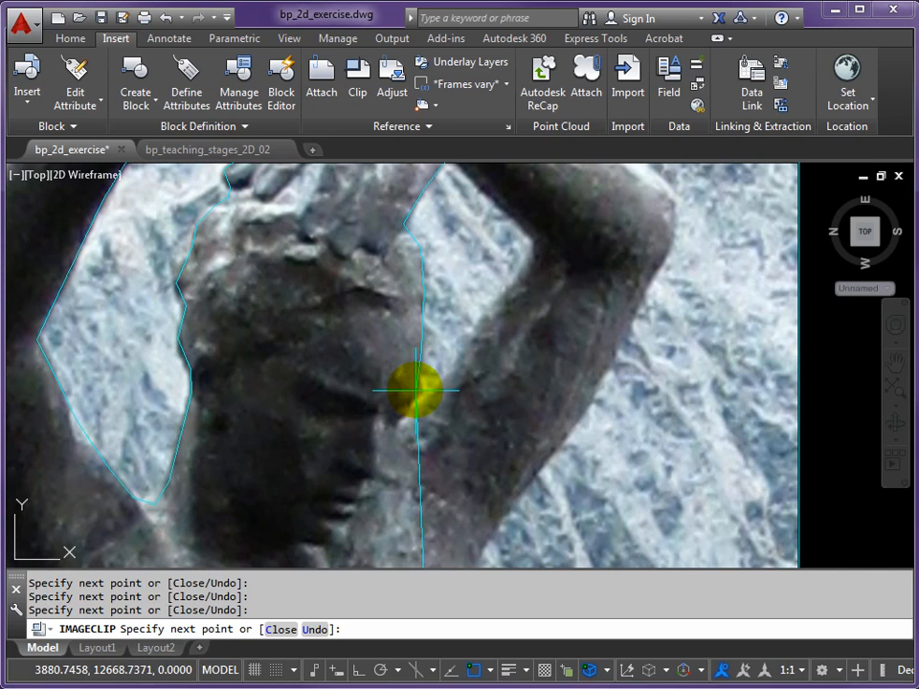
click(406, 419)
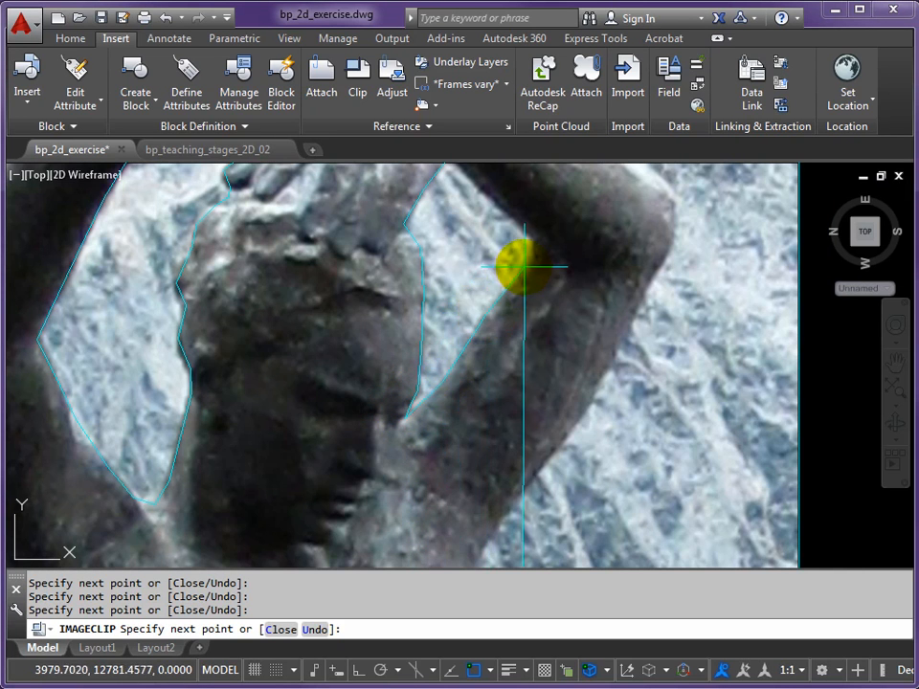
Trace the clip boundary up the inner edge of the right upper arm to the elbow and back along the forearm's underside to the wrist
click(533, 239)
middle_drag(515, 220, 485, 382)
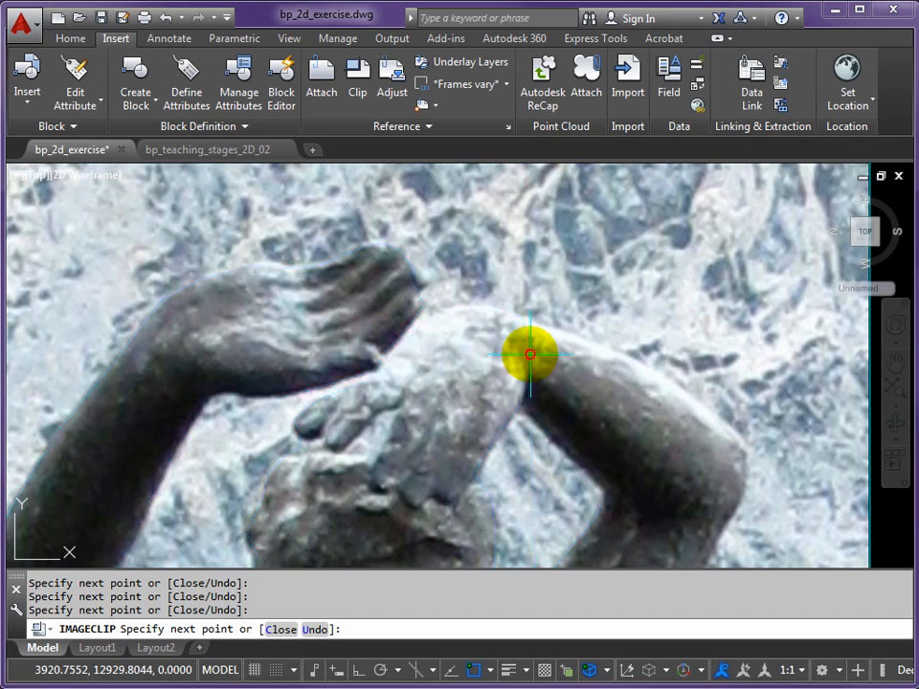
click(525, 319)
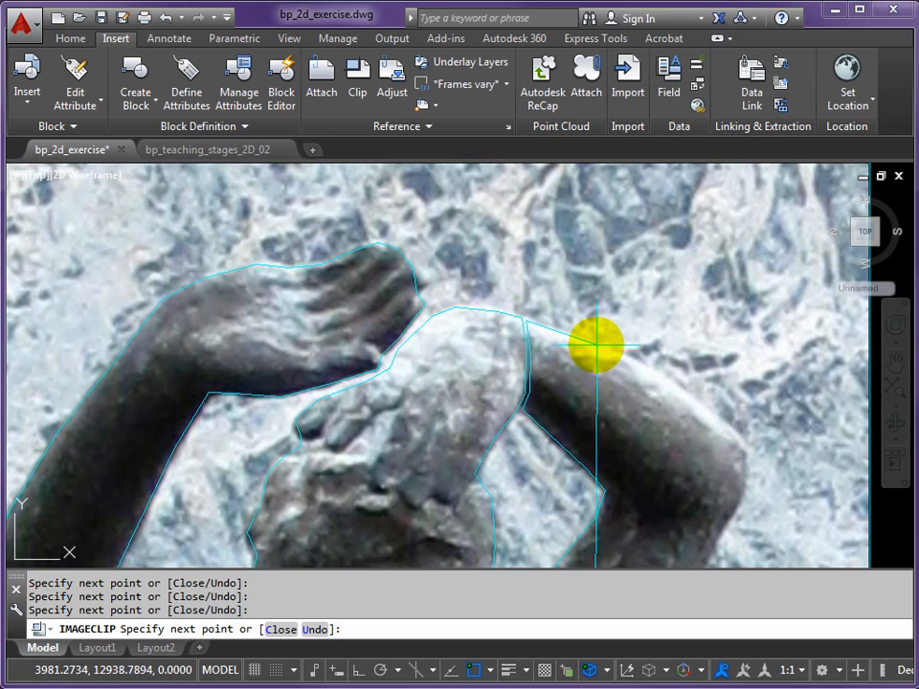
Trace the clip boundary along the top of the right forearm, around the elbow and down the outer edge of the upper arm
click(671, 382)
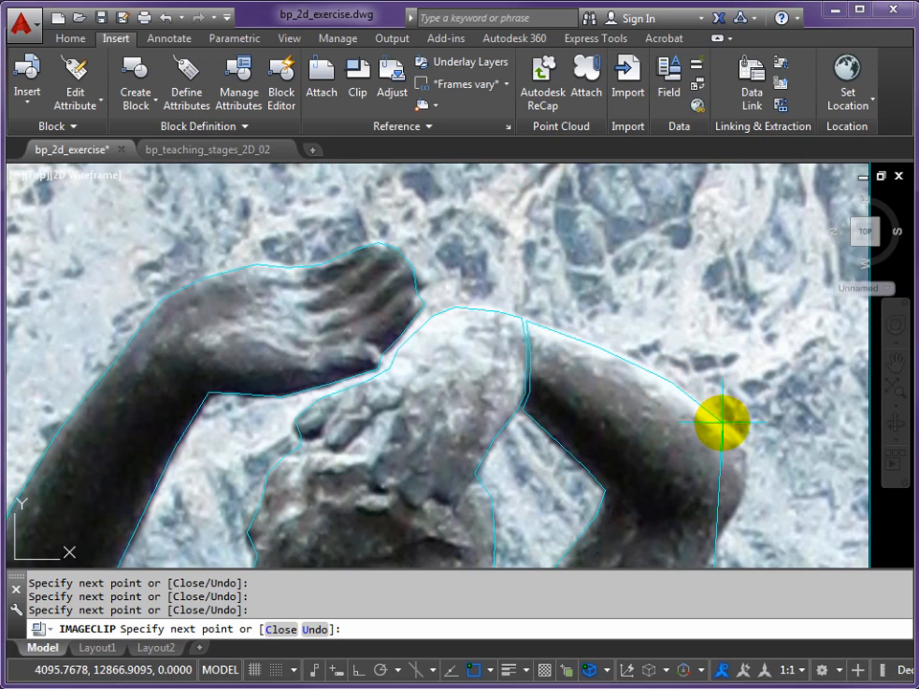
click(744, 476)
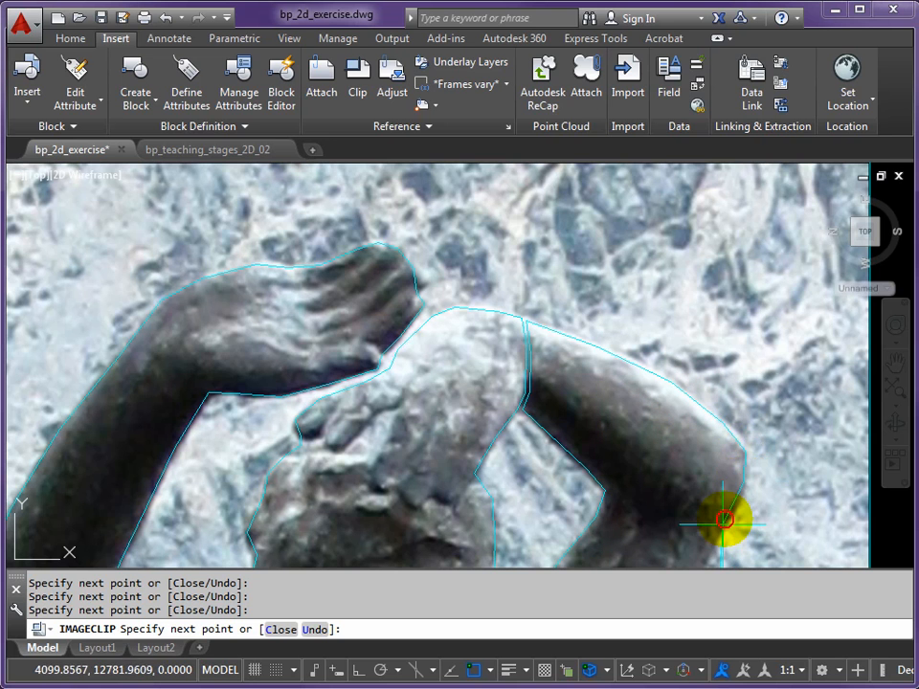
middle_drag(676, 510, 505, 249)
click(475, 405)
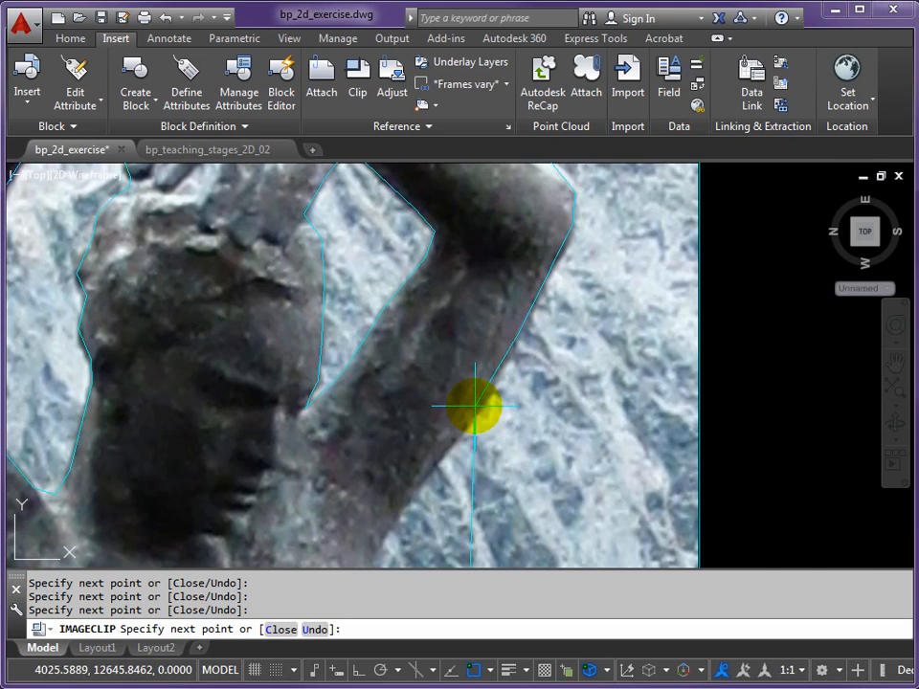
click(431, 462)
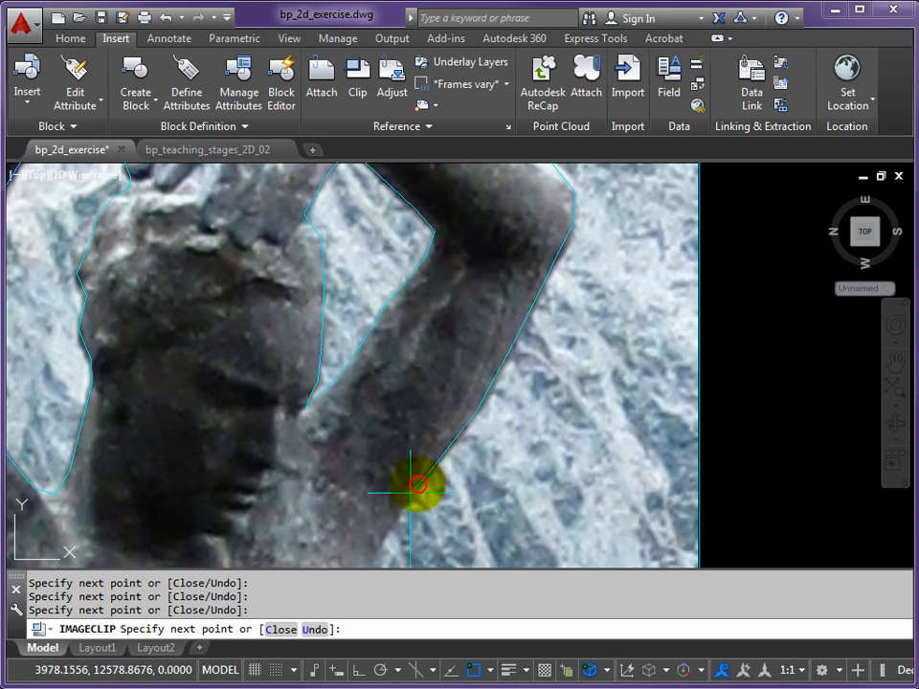
Continue the clip boundary from the right armpit down the side of the chest to the waist
middle_drag(390, 522, 375, 259)
click(345, 313)
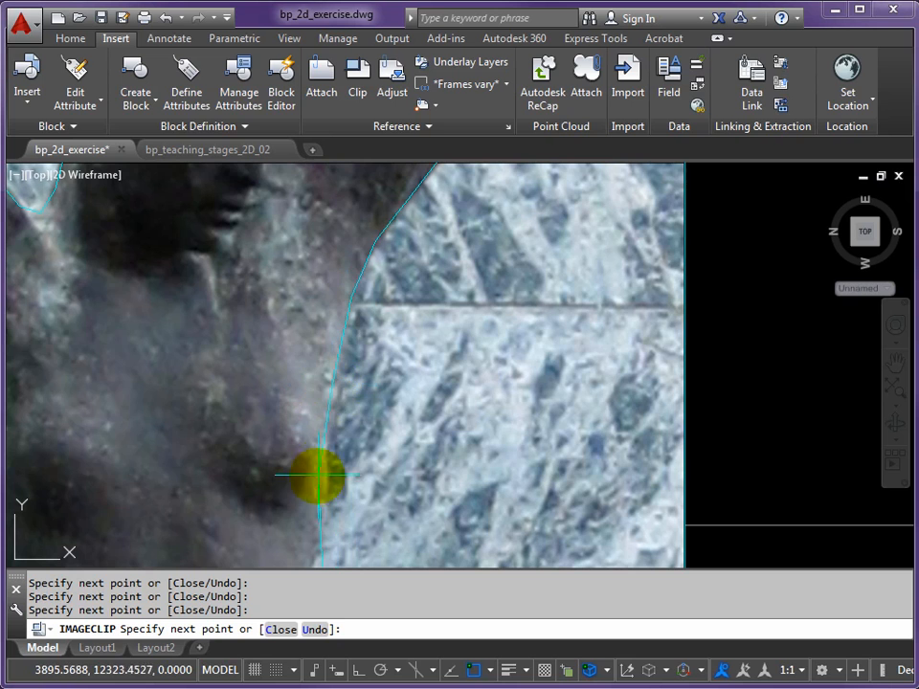
middle_drag(323, 467, 307, 250)
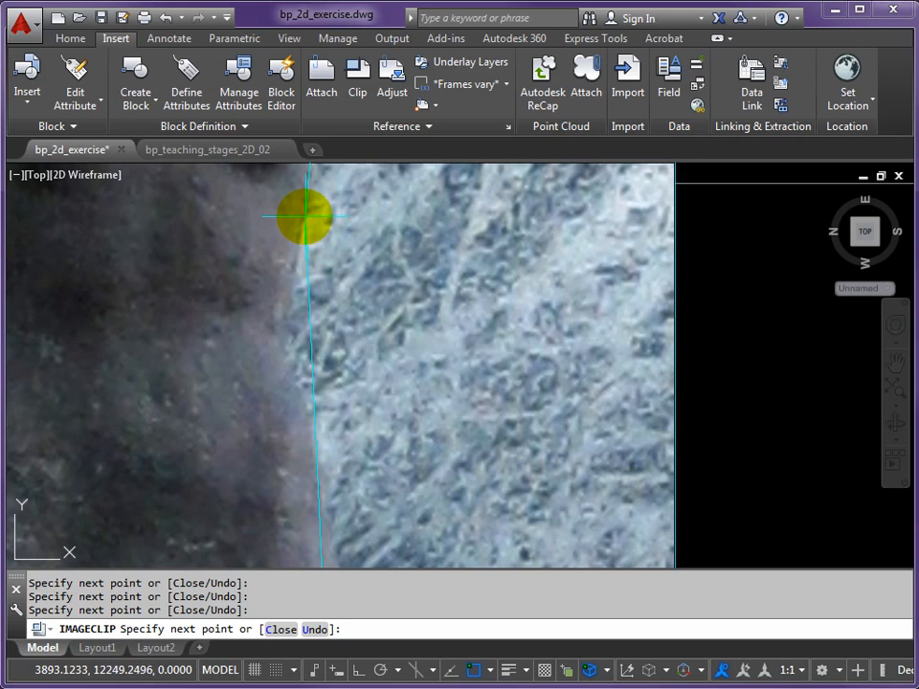
click(274, 334)
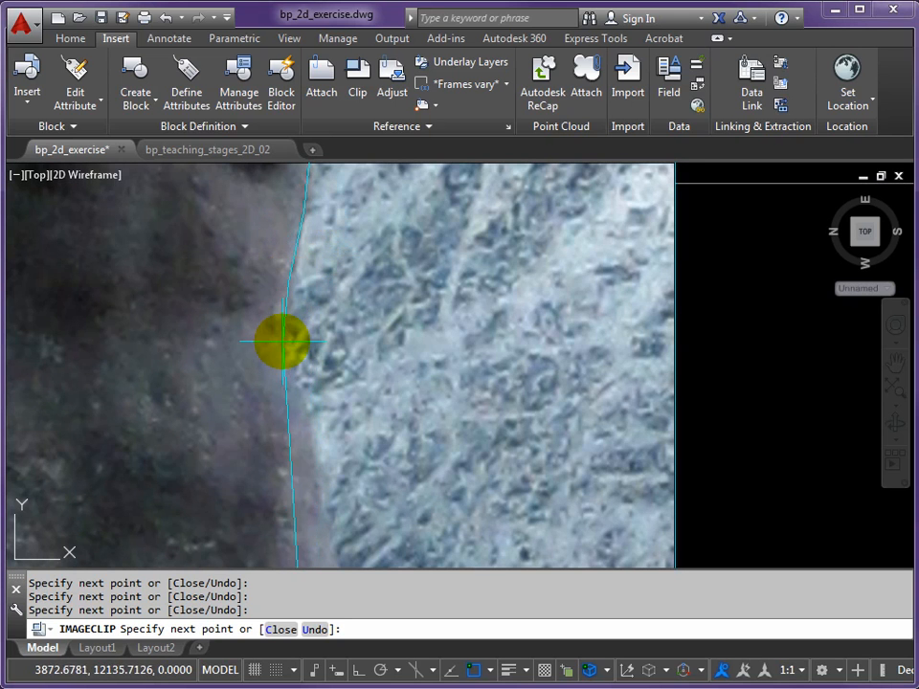
Trace the clip boundary from the waist out along the right hip to the top of the thigh
click(300, 406)
click(325, 465)
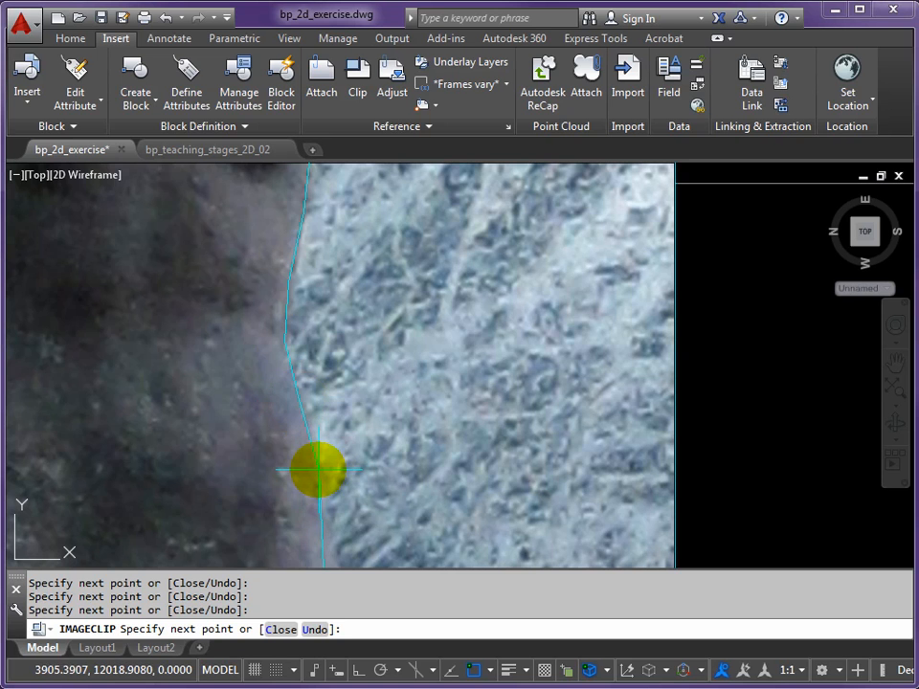
click(331, 531)
middle_drag(323, 542, 327, 312)
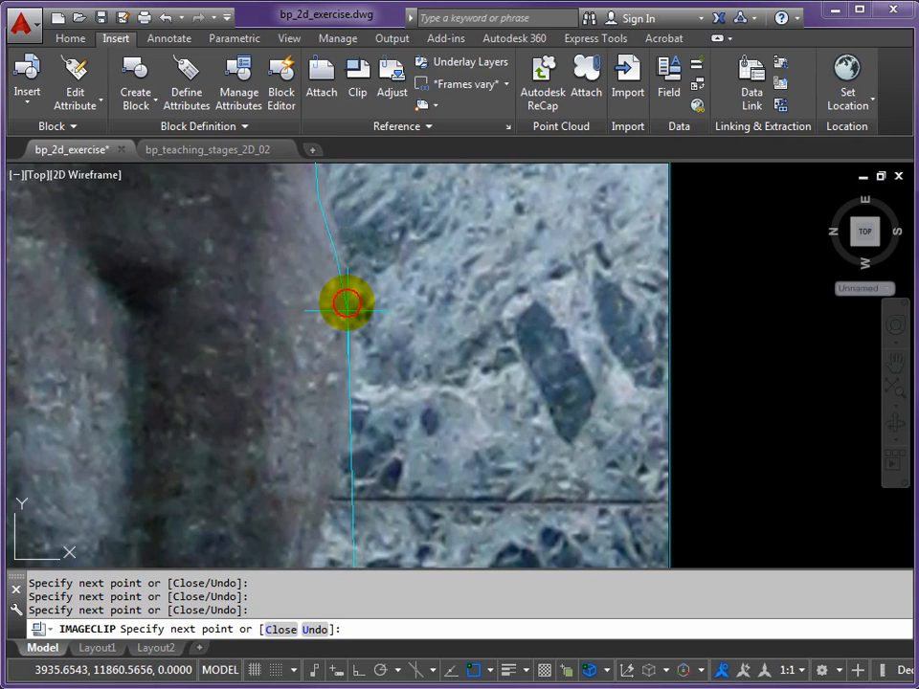
click(346, 323)
click(344, 423)
click(324, 525)
Undo the last clip point below the hip and retrace the boundary down the outer edge of the right thigh
middle_drag(324, 459, 364, 186)
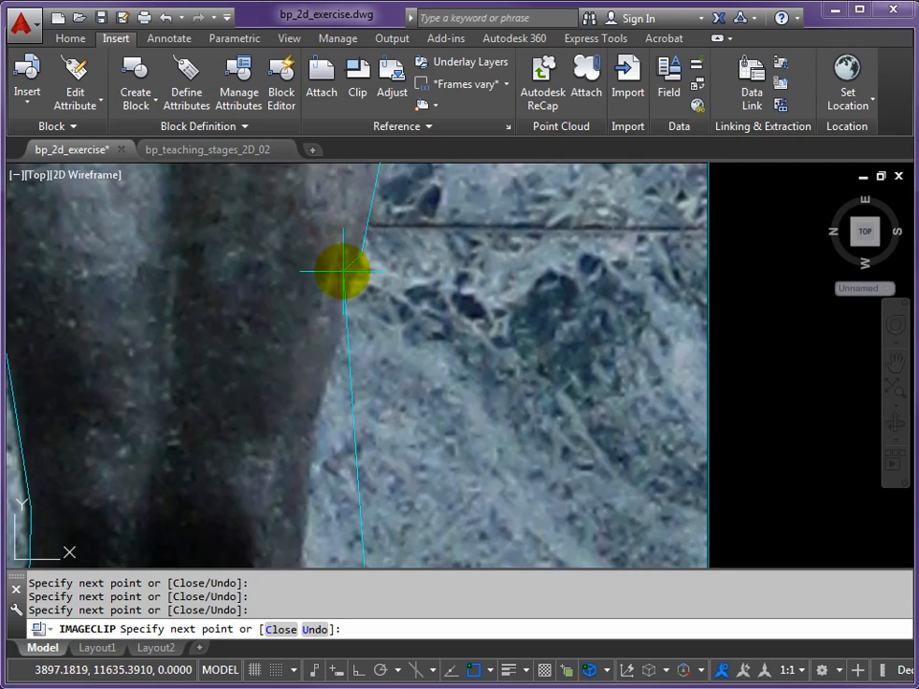
middle_drag(350, 258, 340, 443)
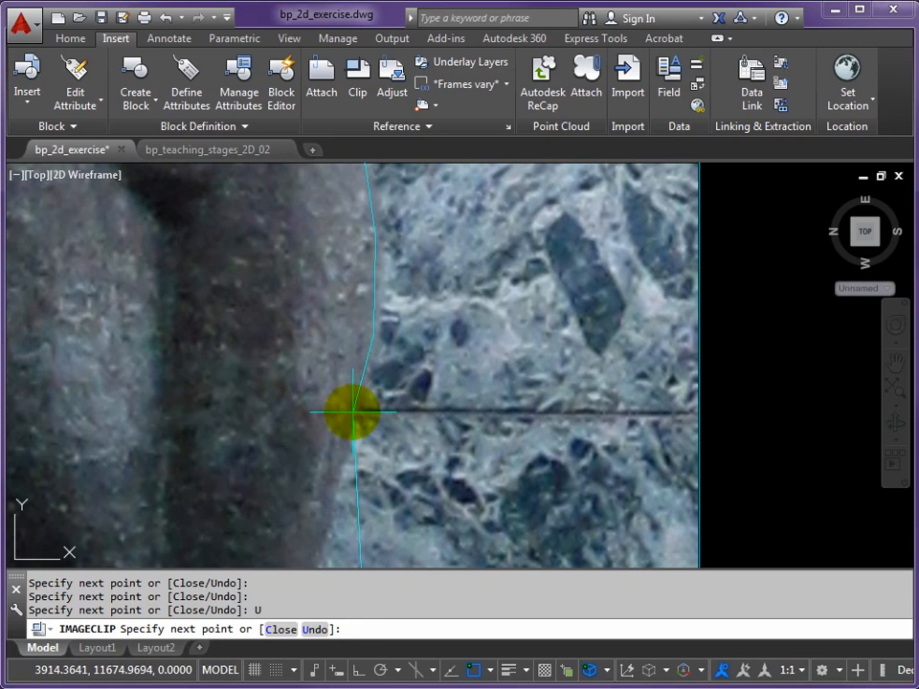
click(352, 420)
click(325, 534)
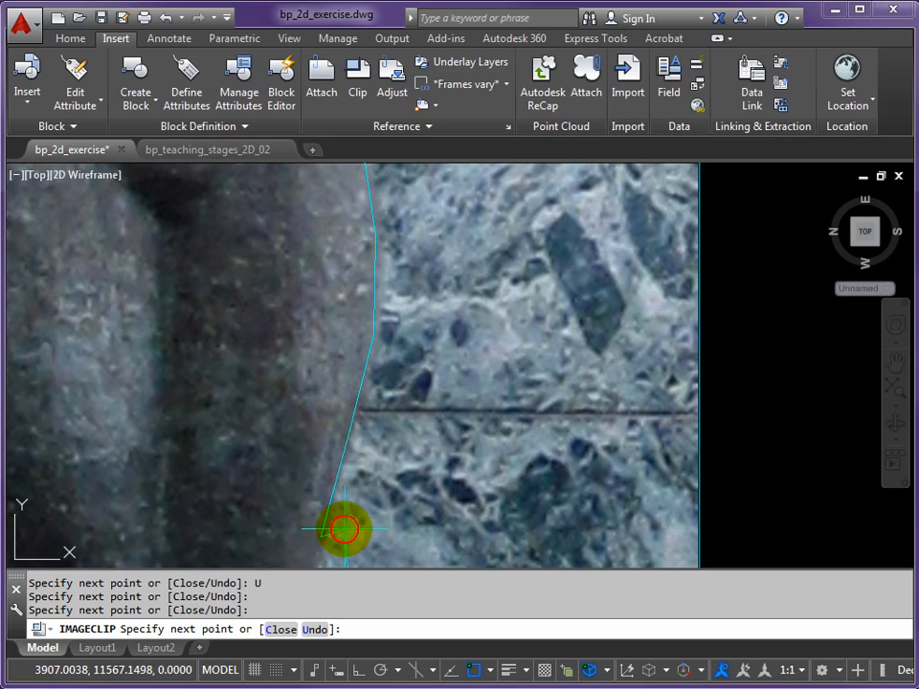
Extend the clip boundary down the right outline of the leg, past the knee and calf, to the ankle
middle_drag(344, 517, 339, 246)
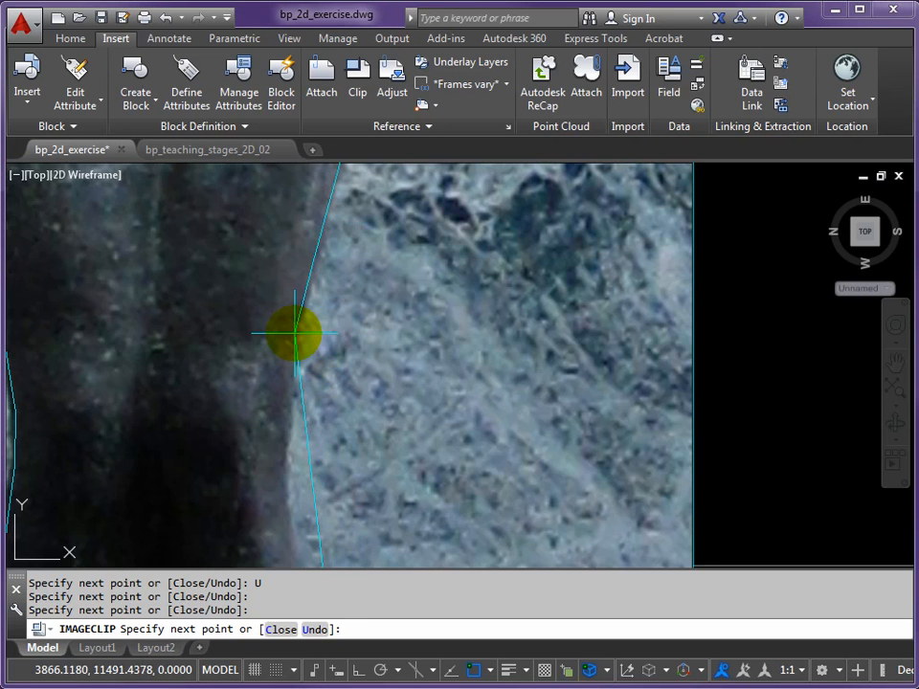
click(295, 335)
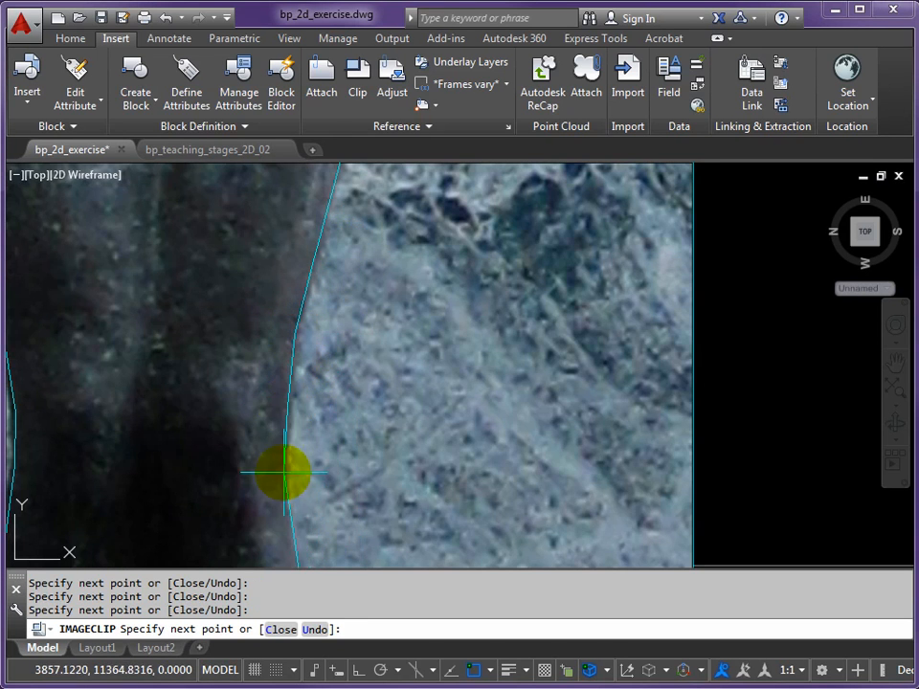
middle_drag(281, 477, 250, 291)
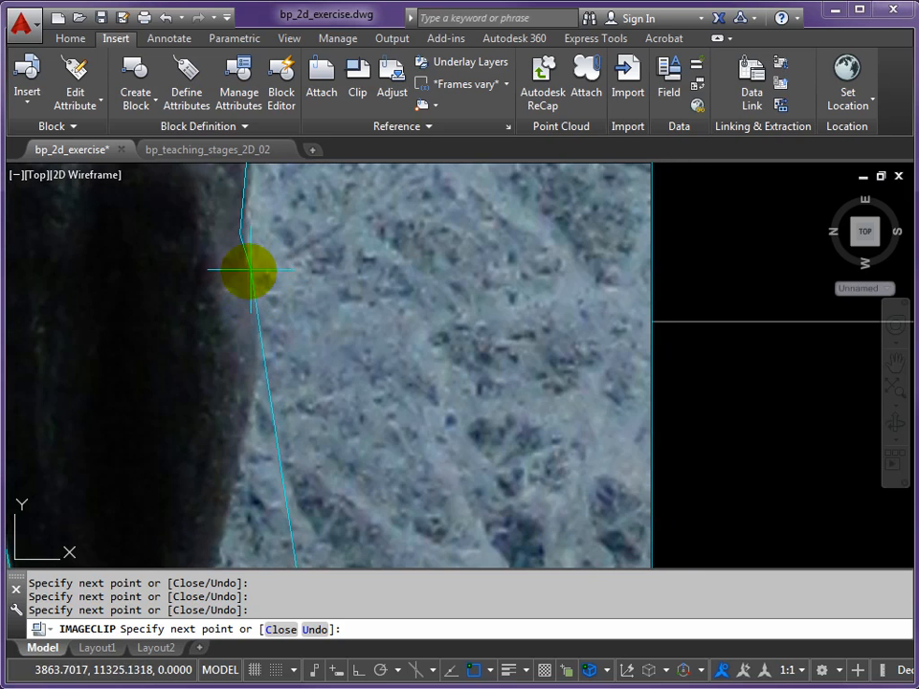
click(254, 369)
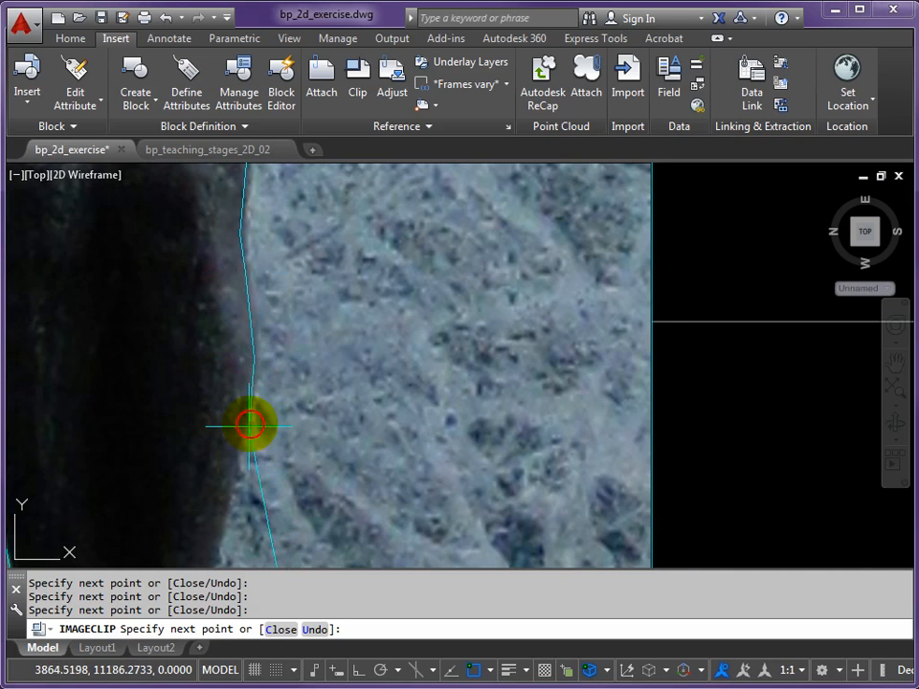
middle_drag(247, 439, 318, 324)
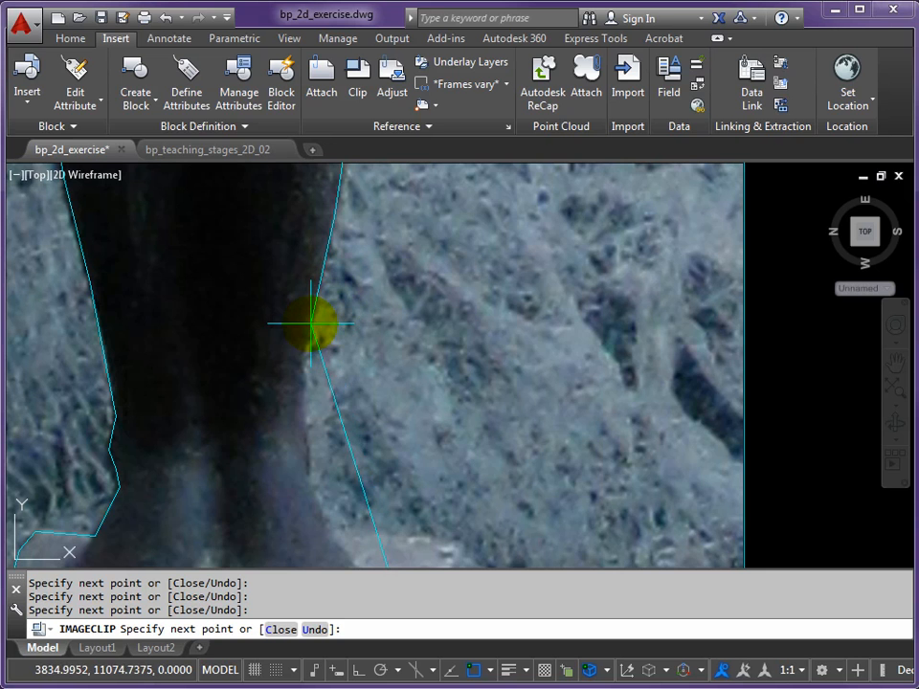
click(310, 330)
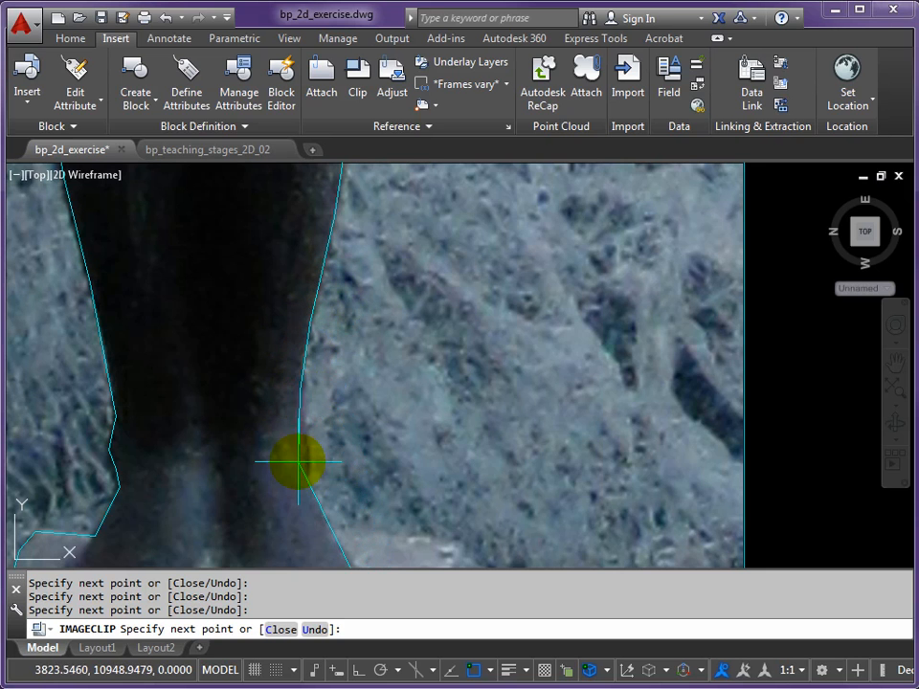
Trace the clip boundary around the right foot and down the edge of the statue's base, and finish the image clip
middle_drag(315, 512, 303, 307)
click(299, 296)
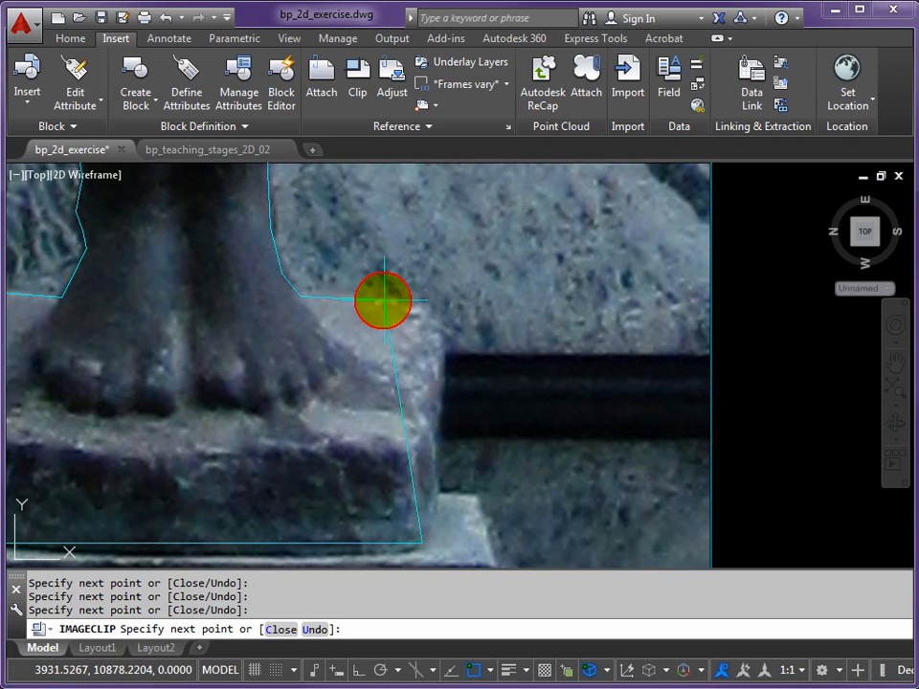
click(430, 319)
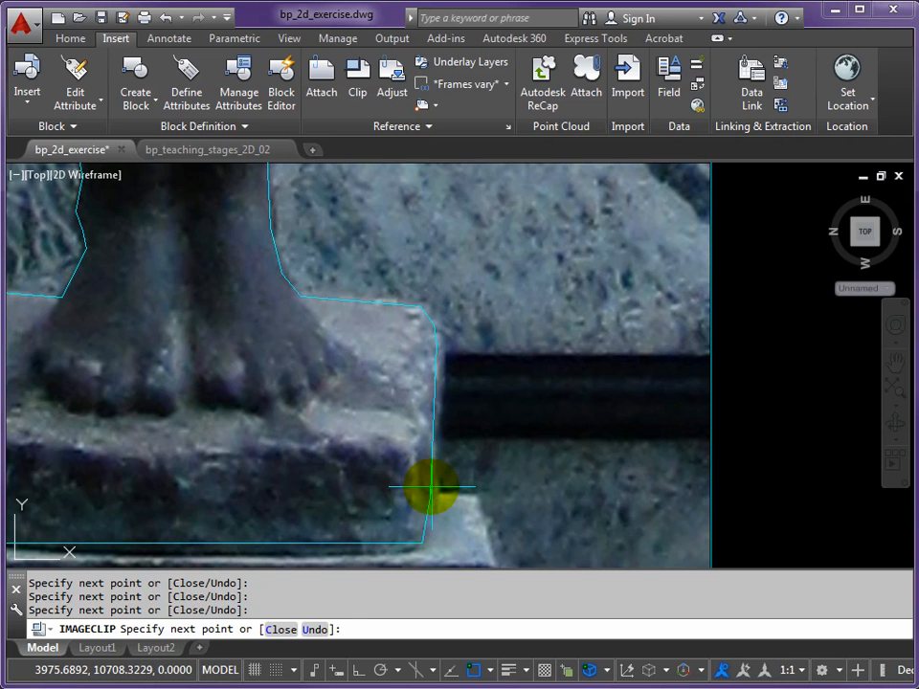
key(Return)
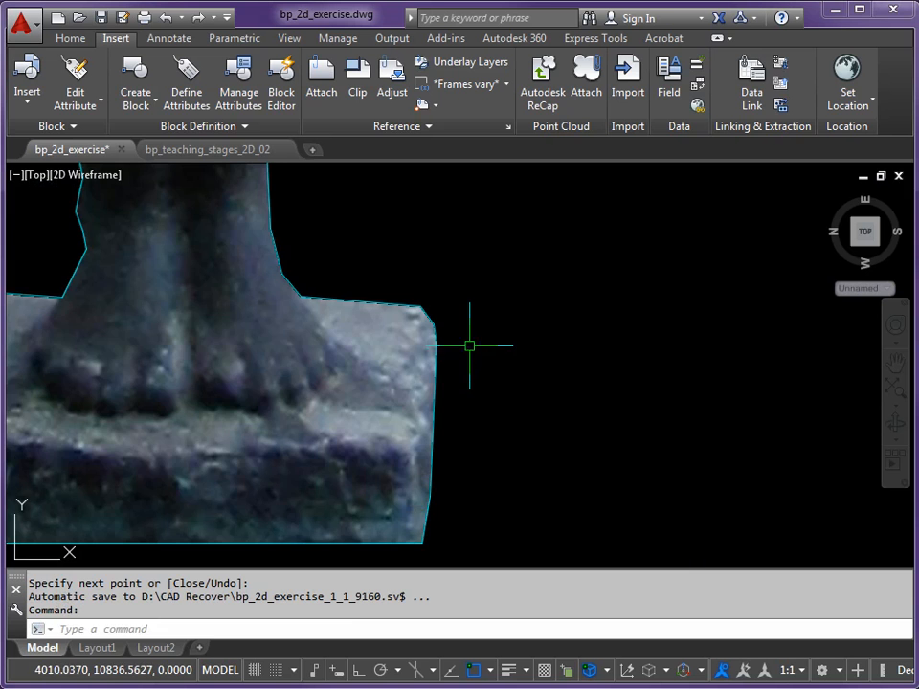
Move the clipped statue image from the midpoint of its base to the middle of the plinth's top edge
scroll(474, 328, down, 6)
middle_drag(491, 256, 478, 402)
scroll(478, 395, down, 2)
scroll(493, 320, down, 2)
middle_drag(498, 311, 422, 391)
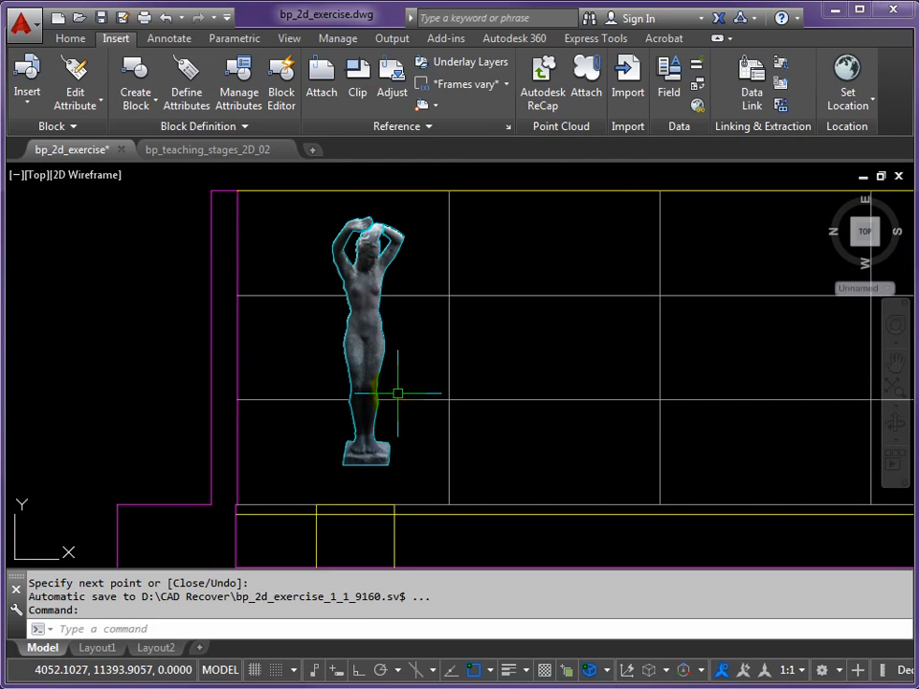
scroll(365, 477, up, 2)
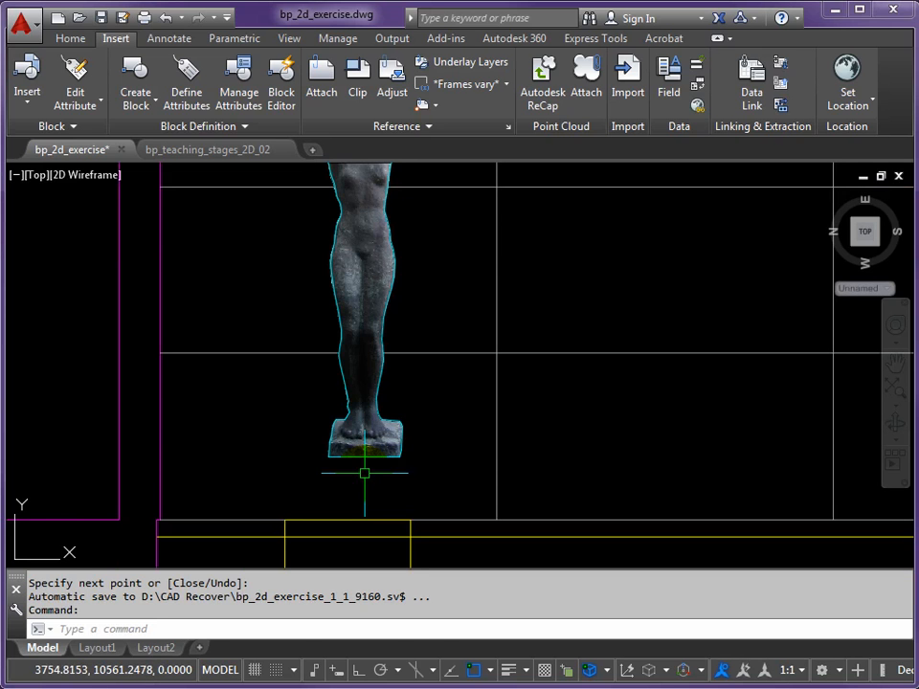
text(m)
key(Return)
key(Return)
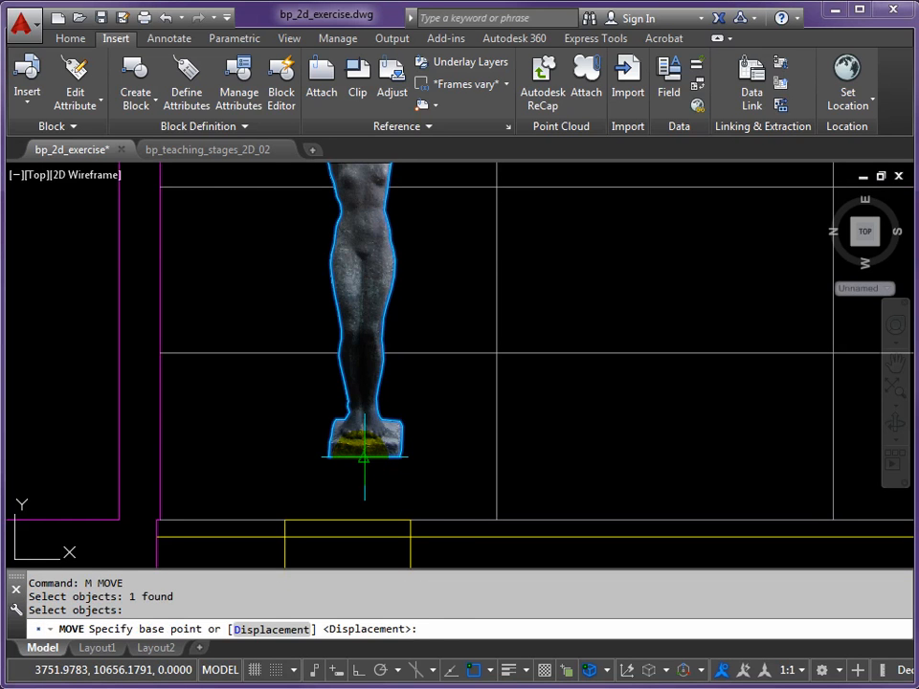
click(364, 456)
click(362, 505)
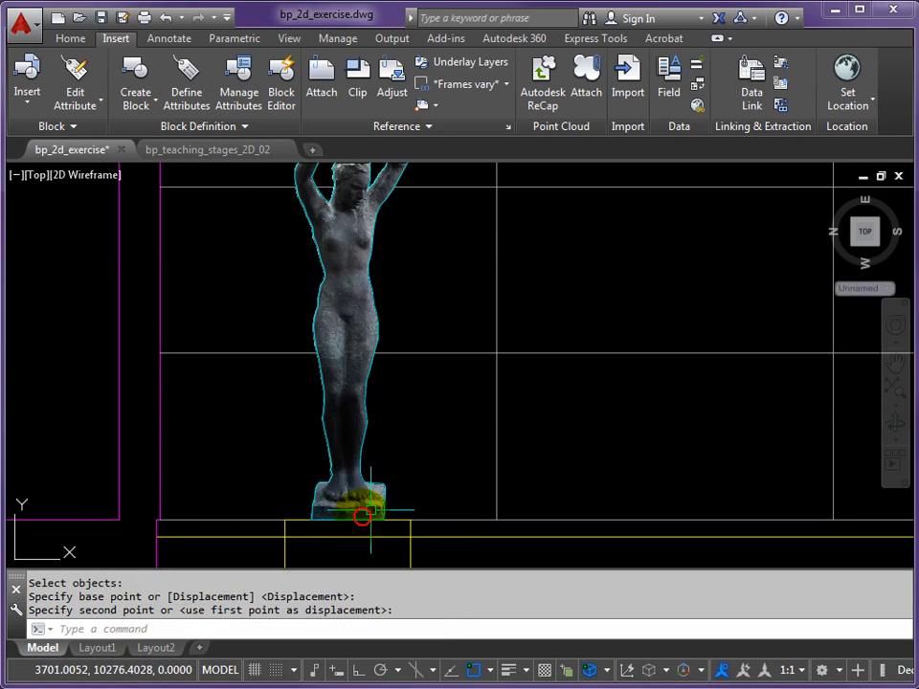
Scale the statue image by a factor of 1.1 from the midpoint of its base
scroll(422, 450, down, 2)
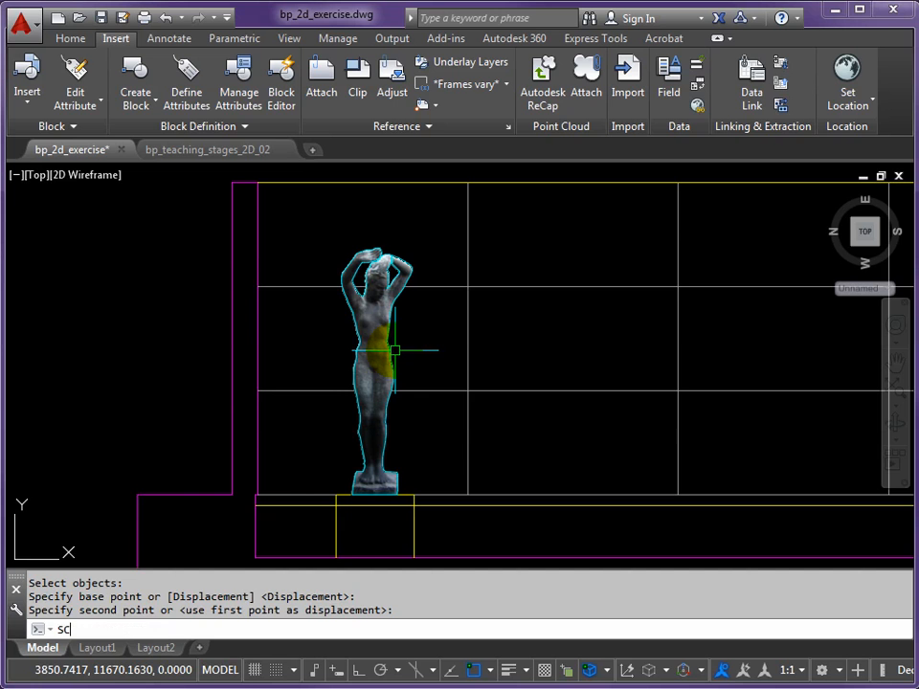
key(Return)
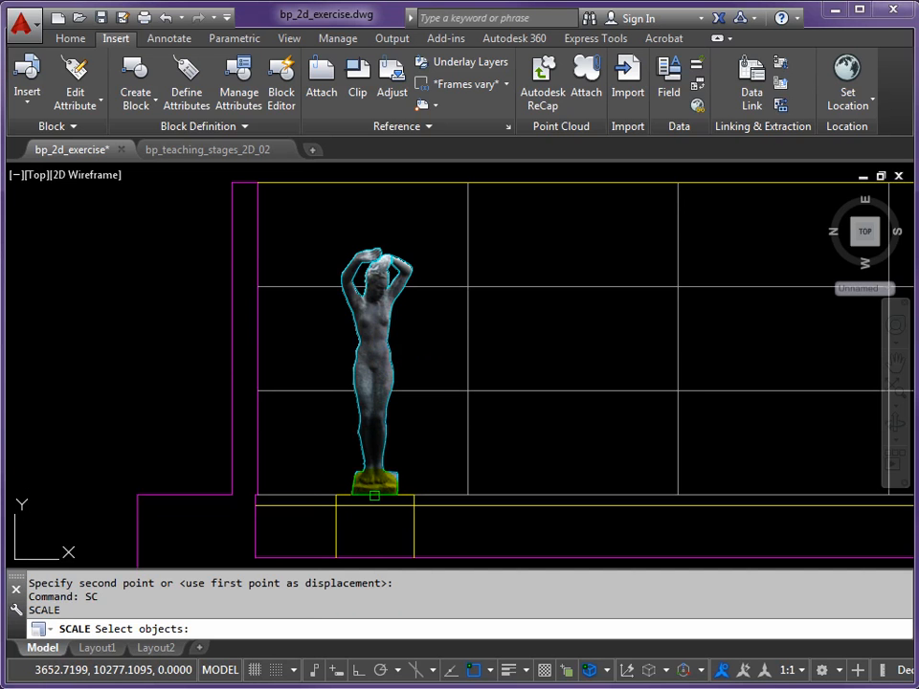
click(374, 496)
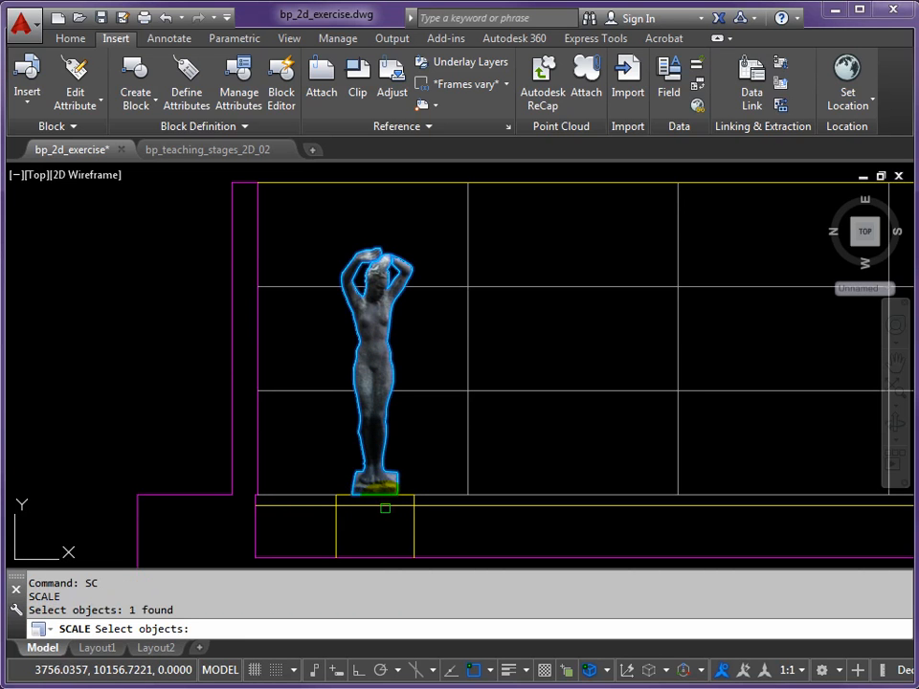
key(Return)
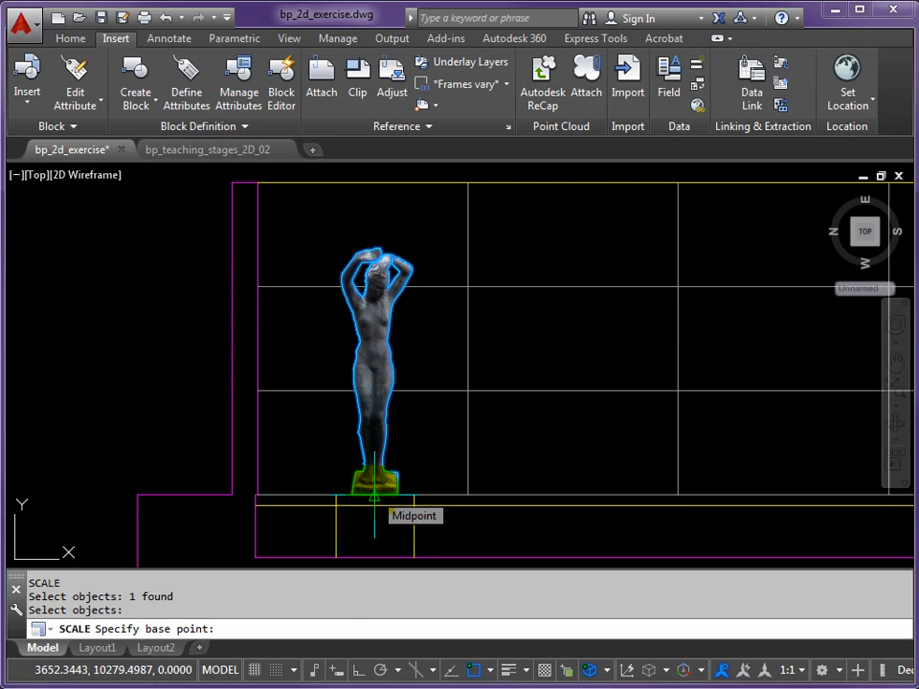
click(375, 497)
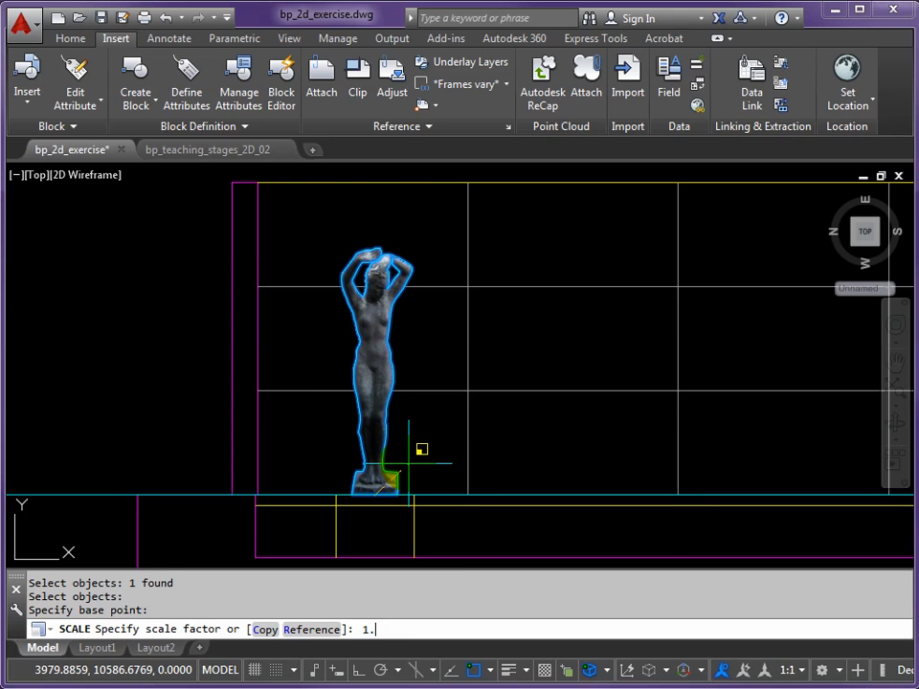
key(Return)
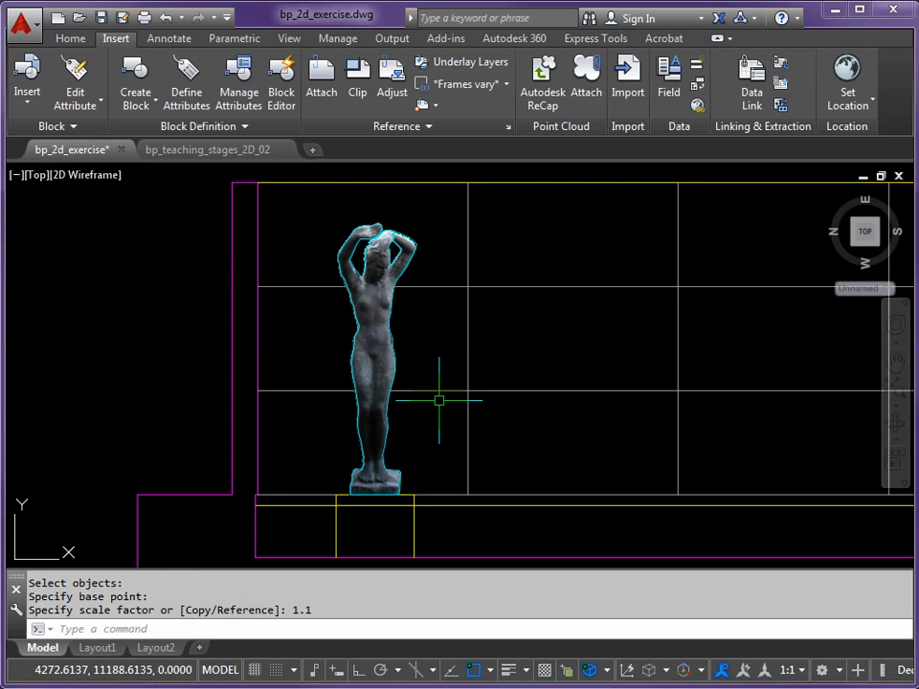
Check the scaled statue image against the section and the rear-wall joint lines running behind it
scroll(451, 409, down, 3)
middle_drag(456, 406, 305, 383)
scroll(182, 360, up, 1)
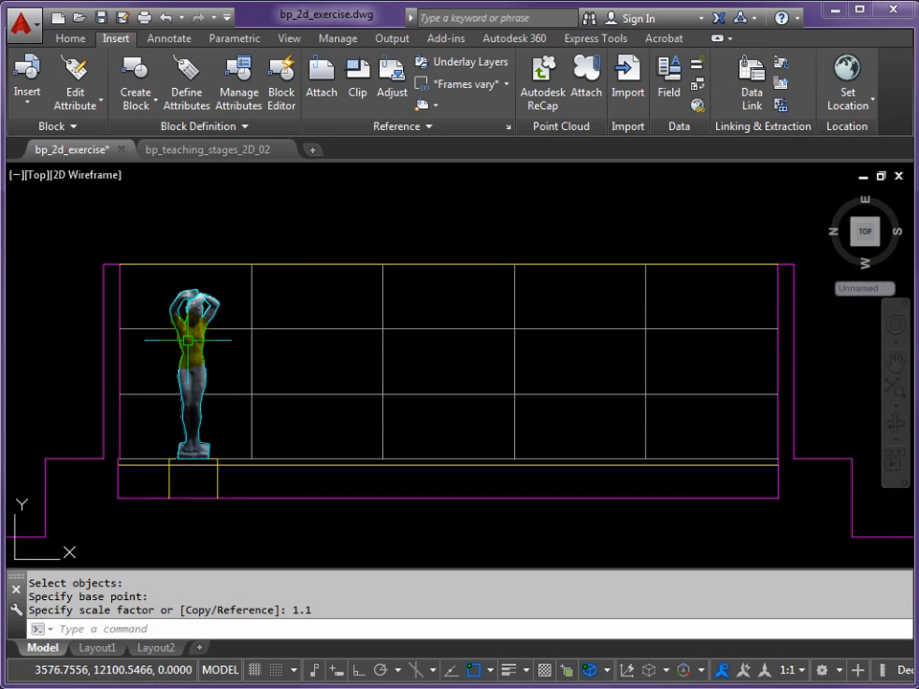
scroll(186, 343, up, 2)
click(205, 331)
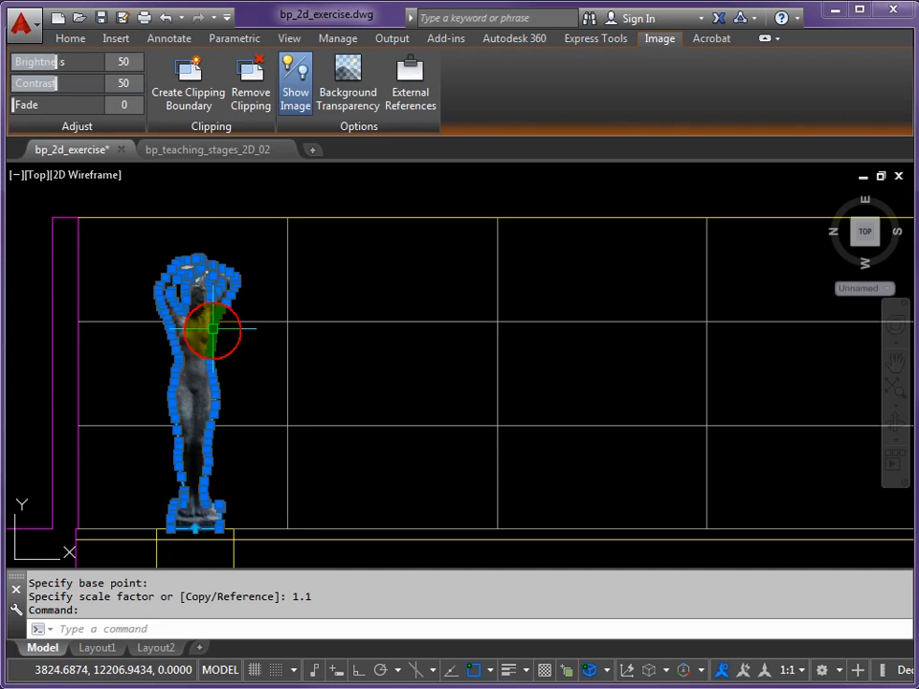
key(Escape)
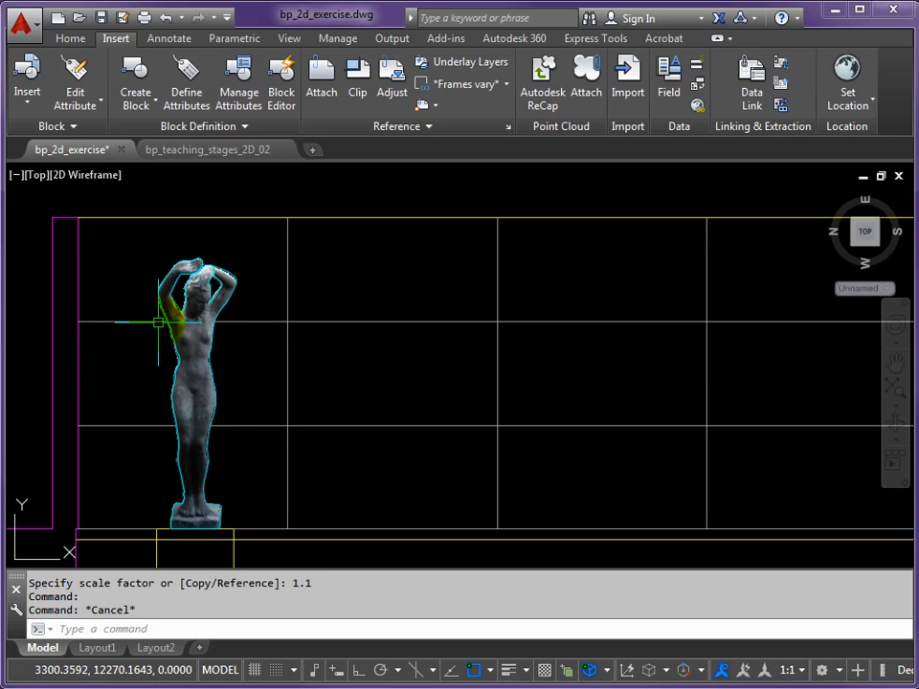
click(241, 320)
mouse_move(237, 428)
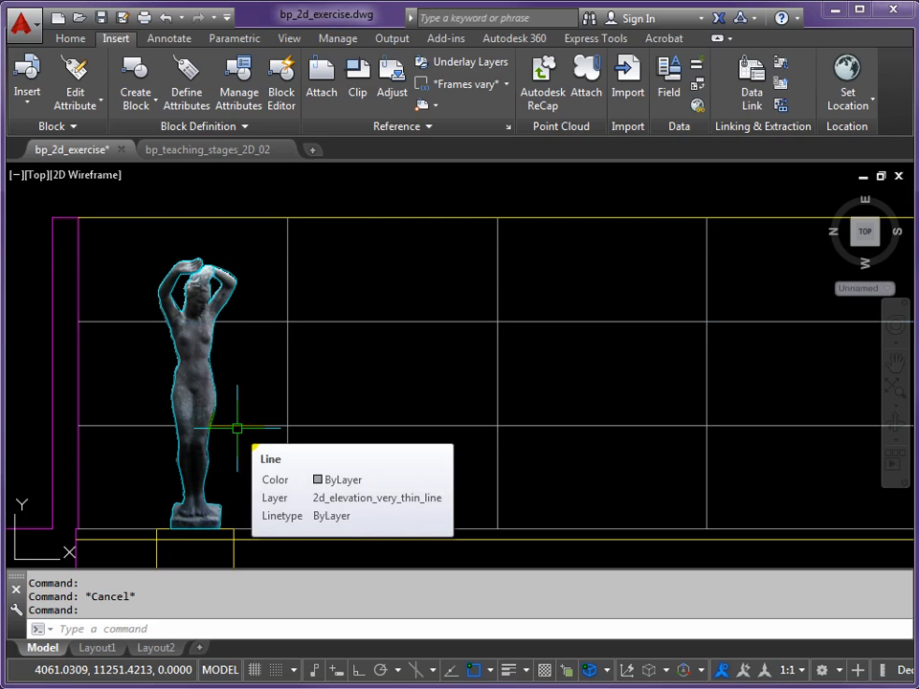
key(Escape)
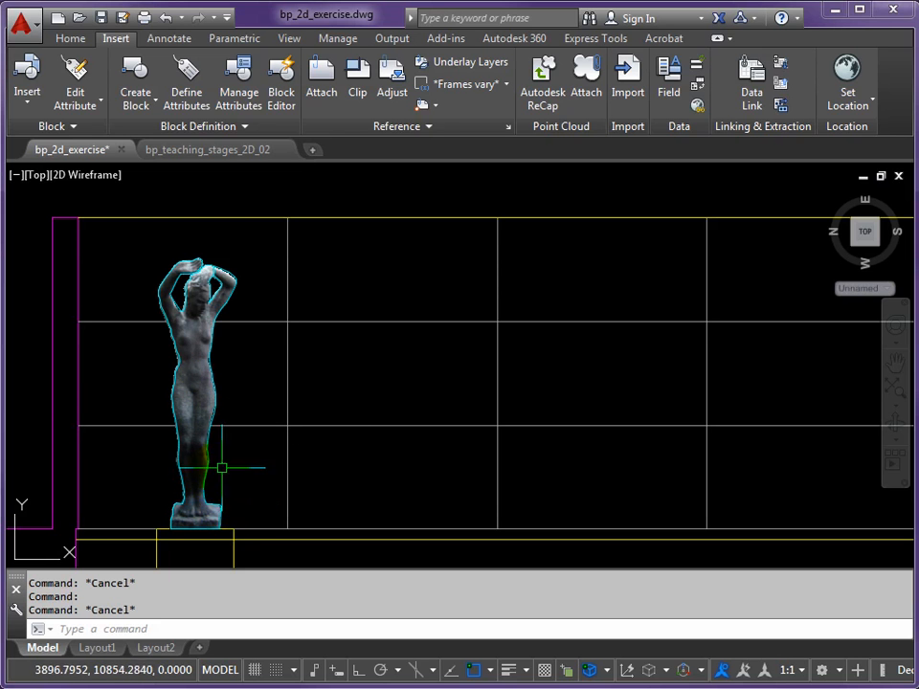
middle_drag(209, 372, 250, 365)
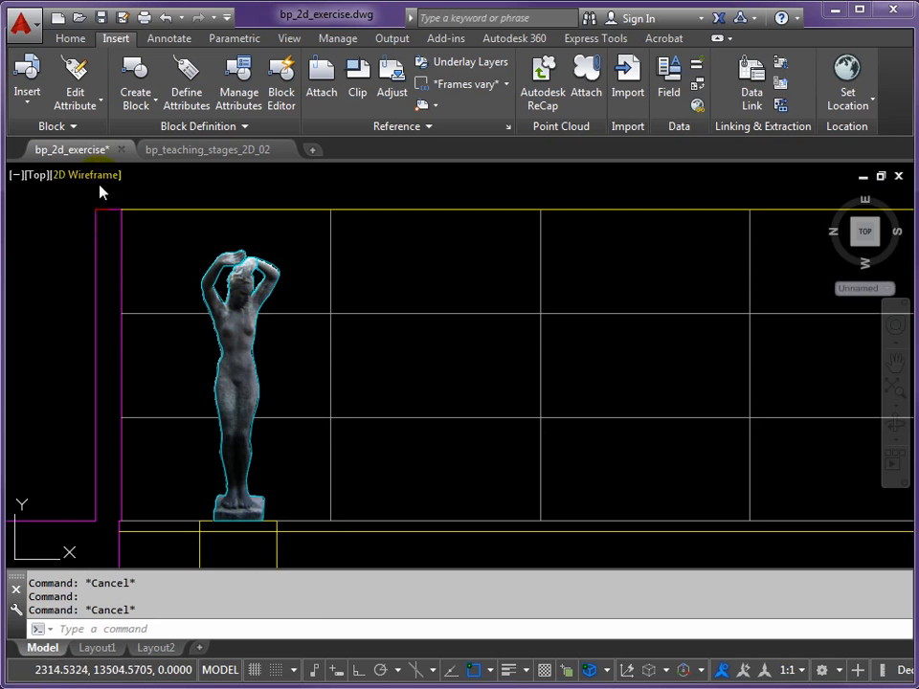
Open the external references with the IMAGE command and detach the unreferenced single green marble panel image
text(M)
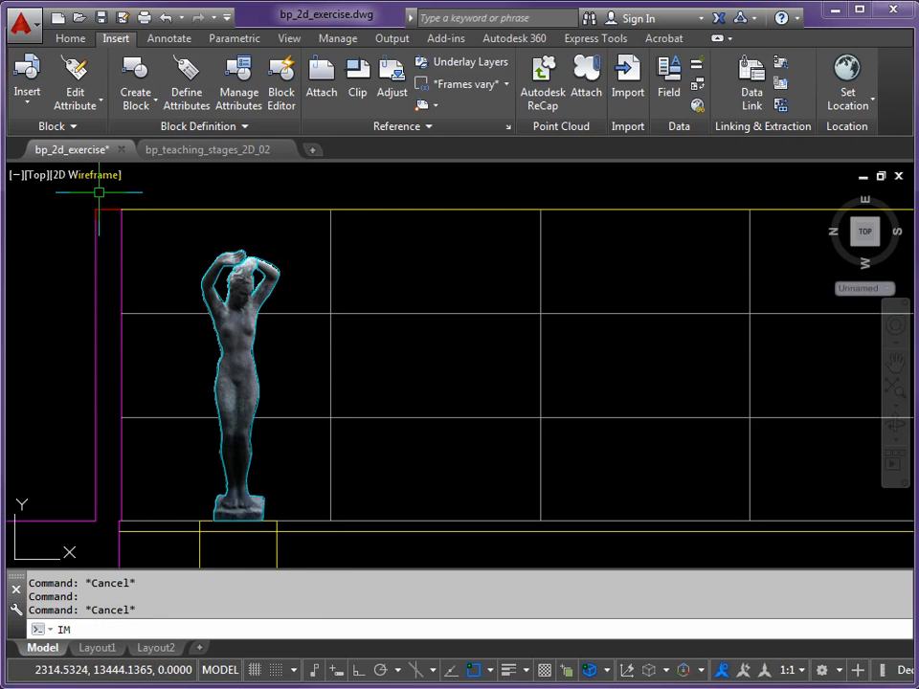
text(AGE)
key(Return)
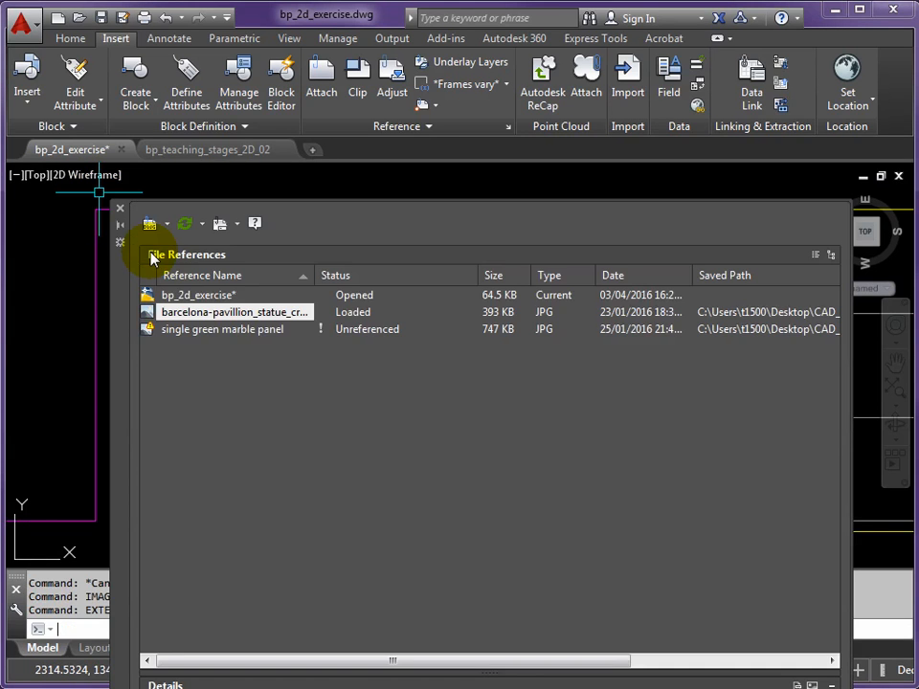
right_click(191, 333)
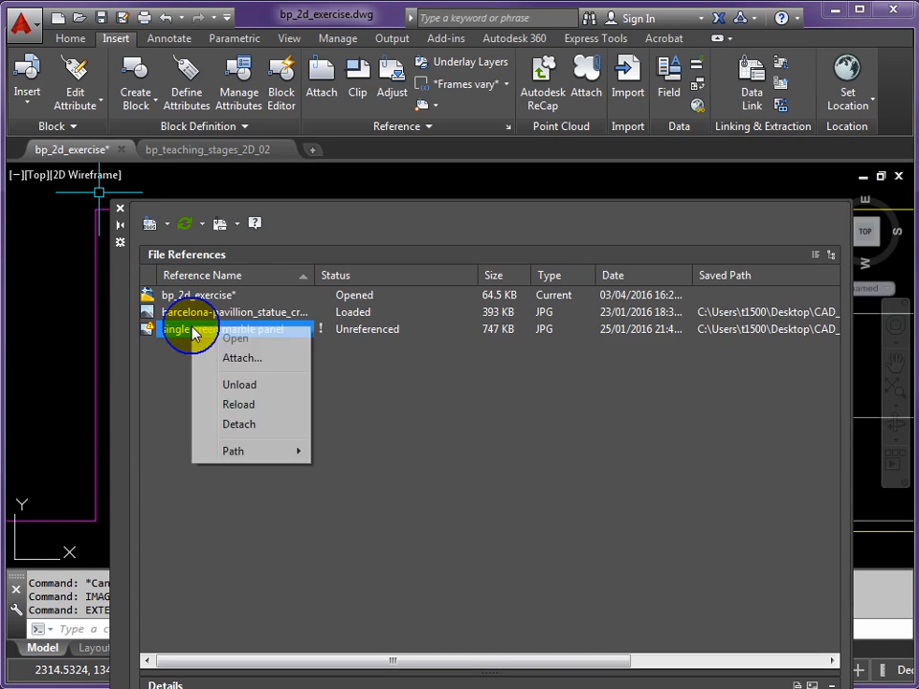
click(239, 425)
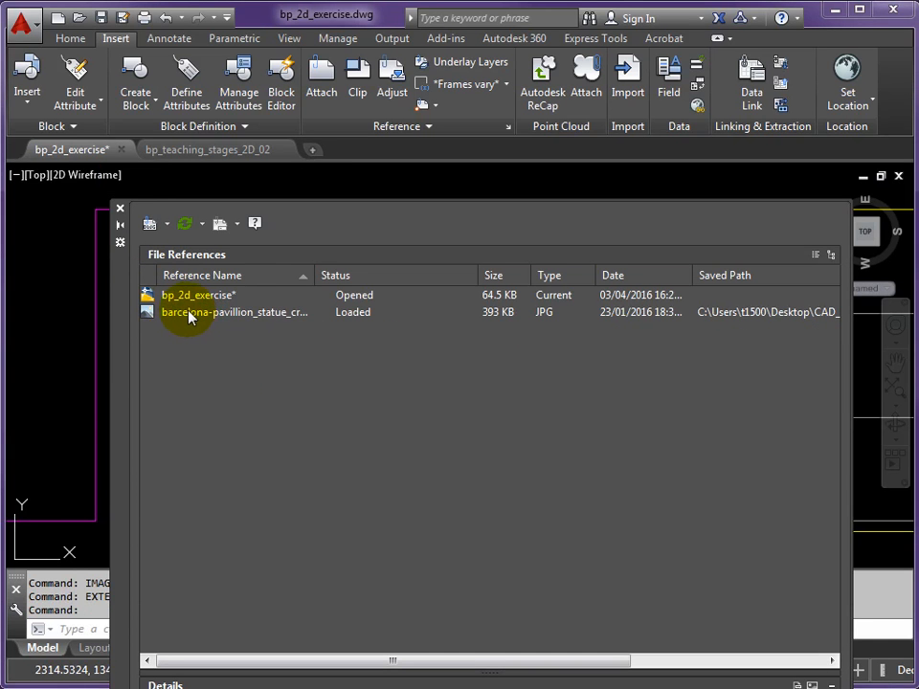
Unload the barcelona-pavillion_statue_crop image and close the list of external references
right_click(185, 316)
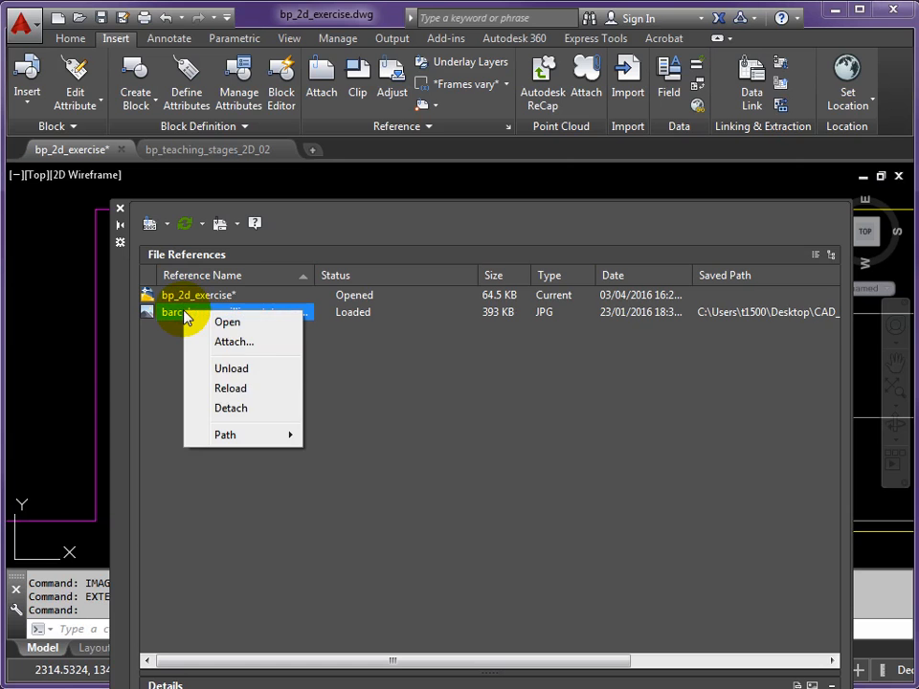
click(230, 369)
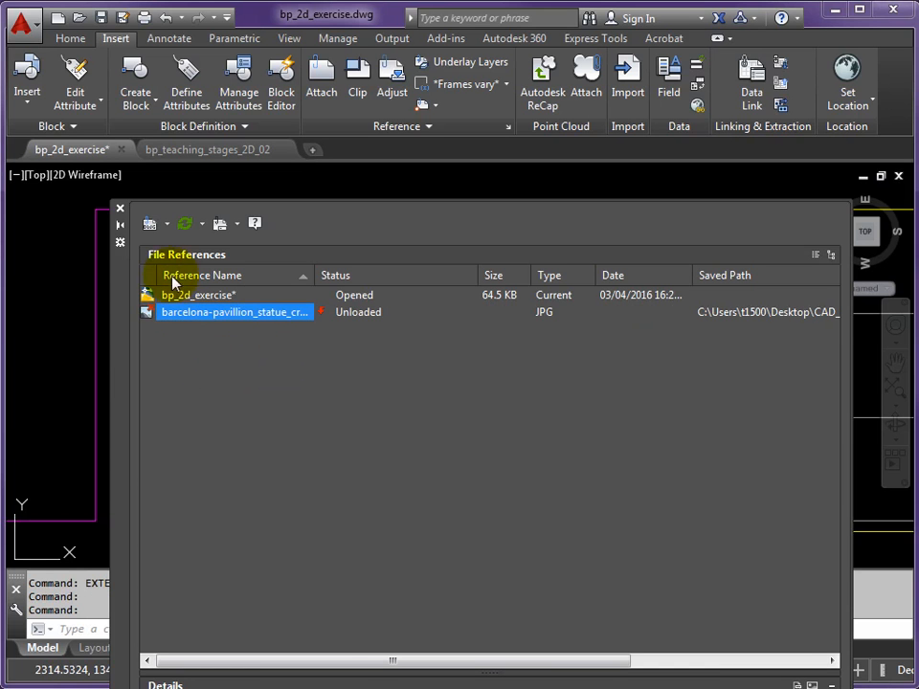
click(121, 210)
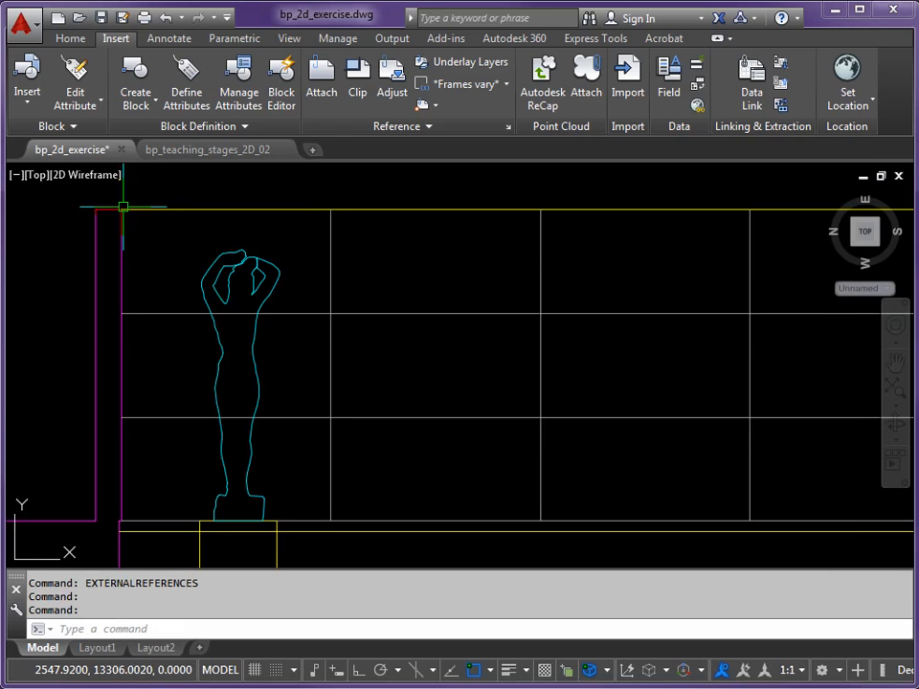
Put the statue's clip outline on the 2d_section_medium_line layer
click(253, 341)
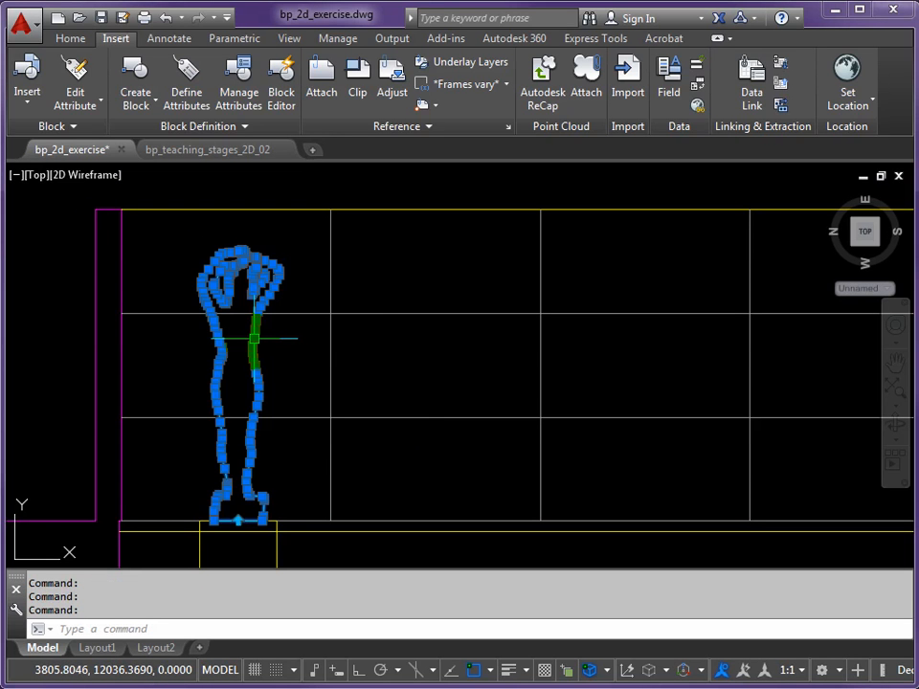
click(71, 39)
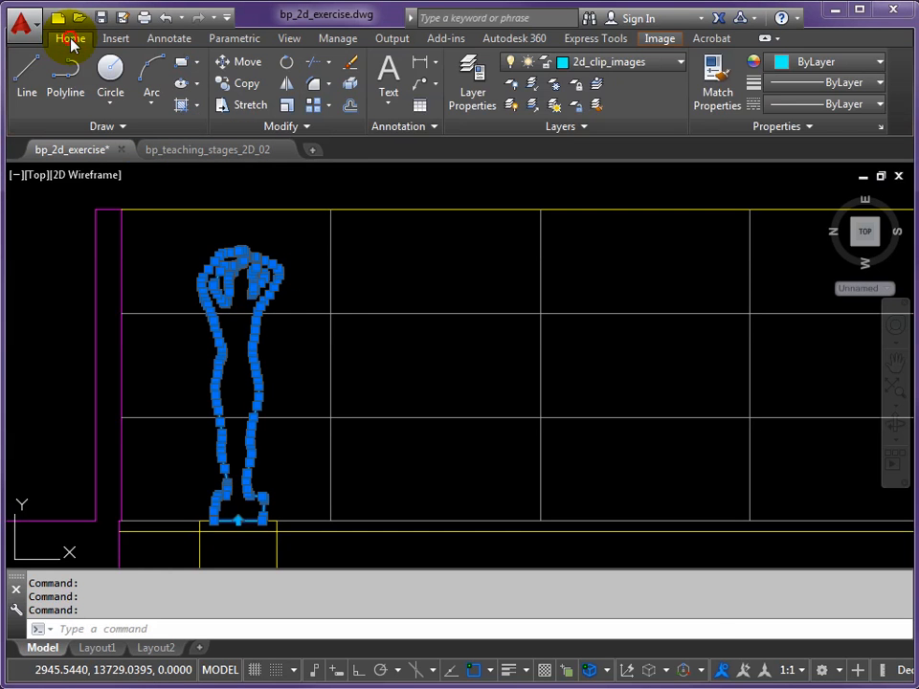
click(682, 63)
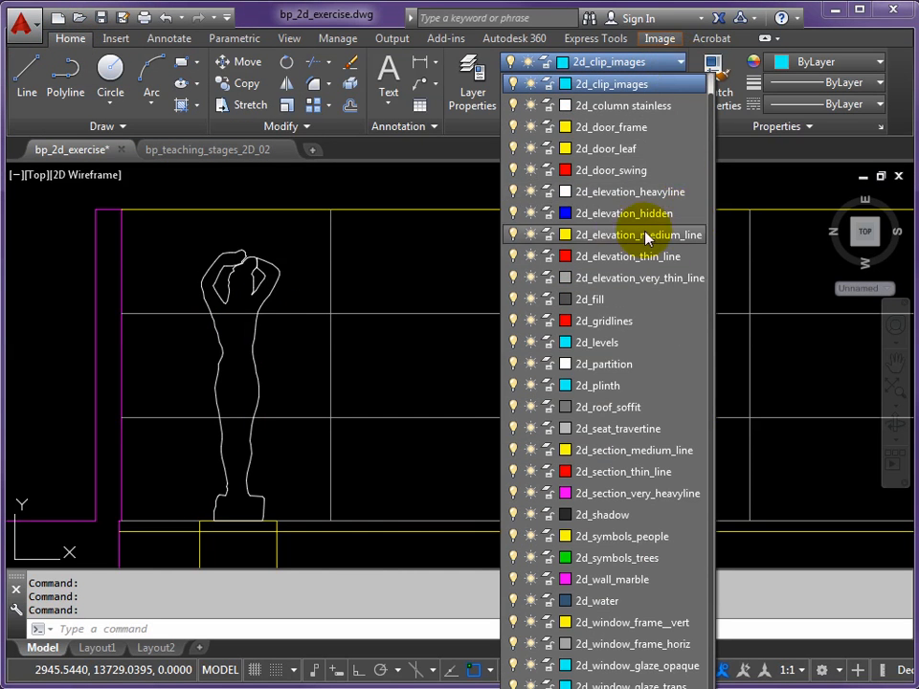
click(575, 451)
click(247, 354)
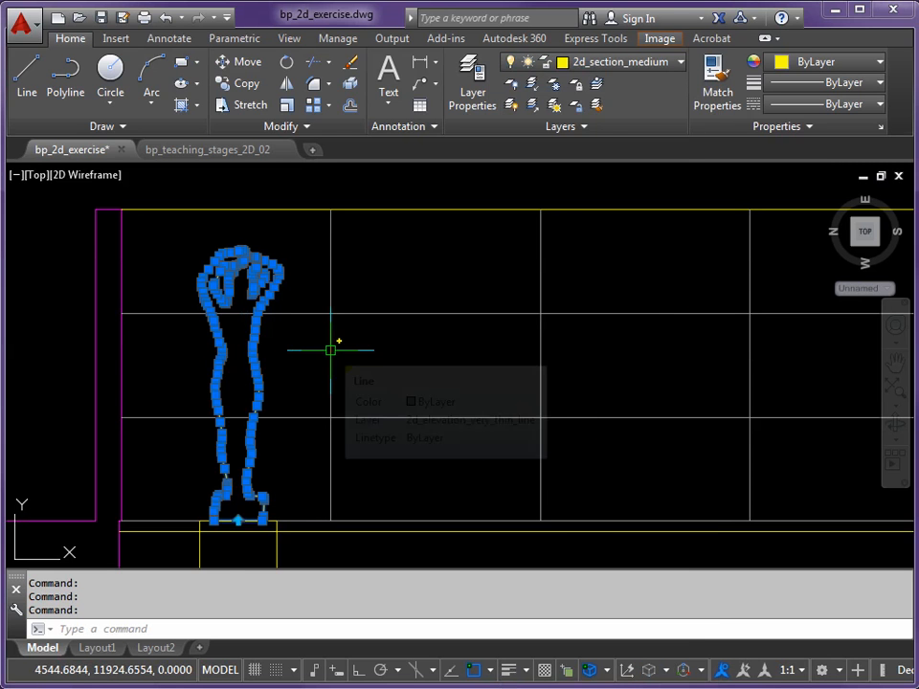
key(Escape)
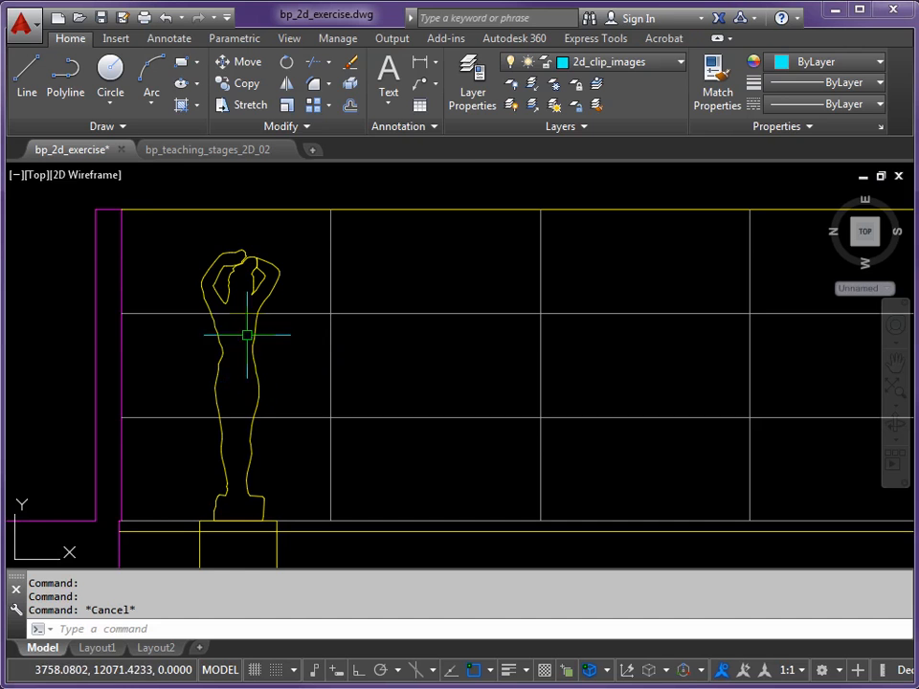
Trim away the two horizontal wall joint lines inside the statue, using its outline as the cutting edge
scroll(245, 325, up, 3)
scroll(215, 291, up, 3)
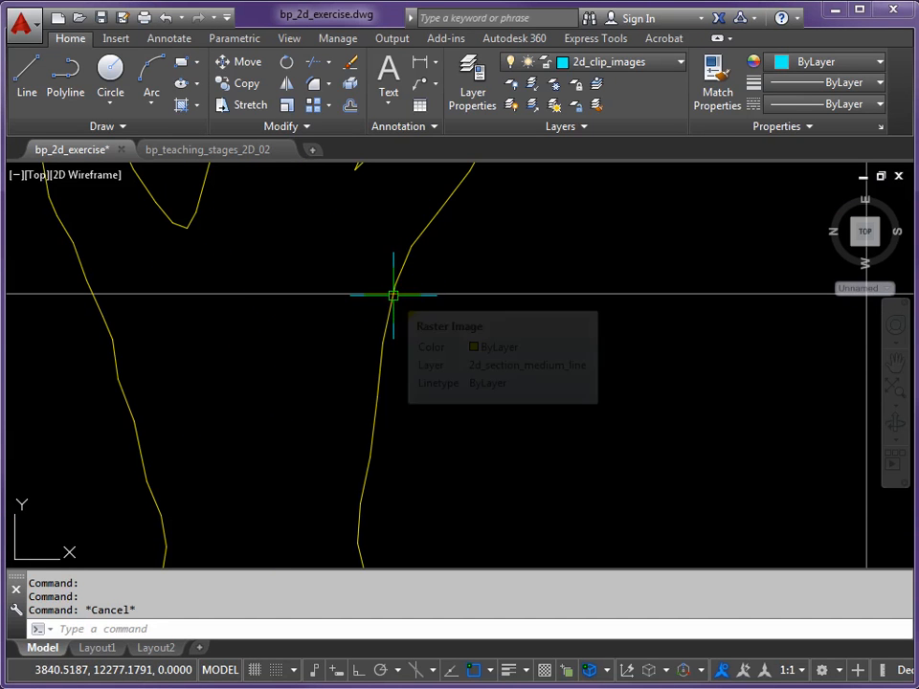
text(TR)
key(Return)
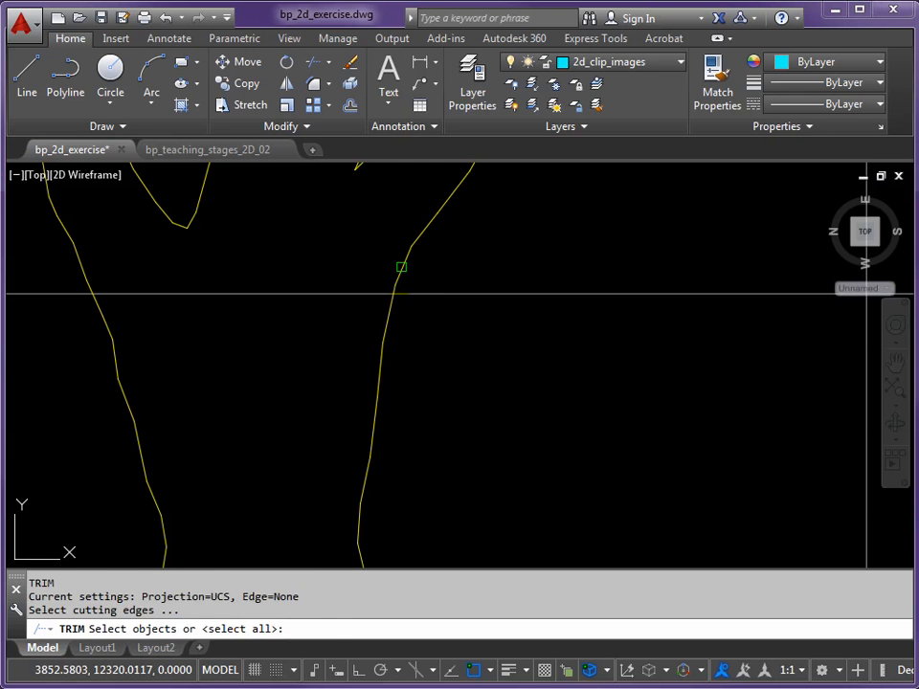
click(401, 267)
key(Return)
click(359, 293)
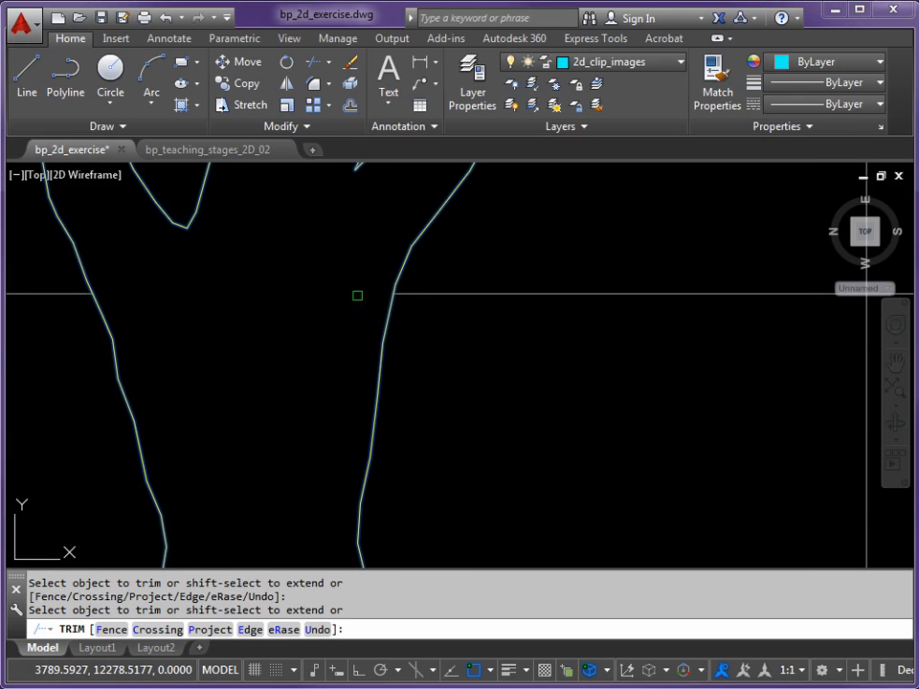
scroll(356, 300, down, 3)
click(356, 301)
middle_drag(362, 353, 360, 273)
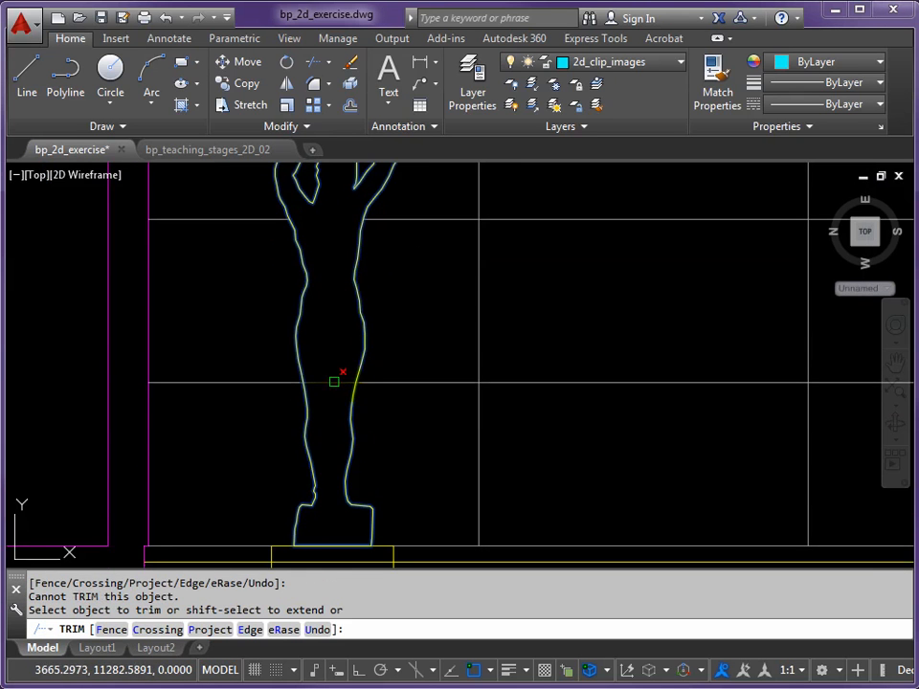
click(333, 383)
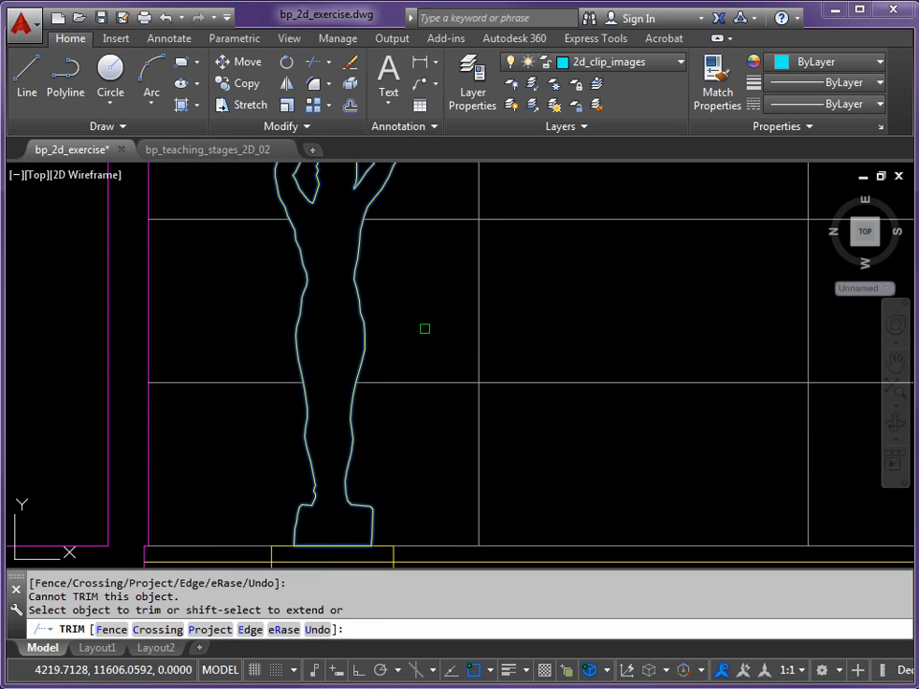
key(Escape)
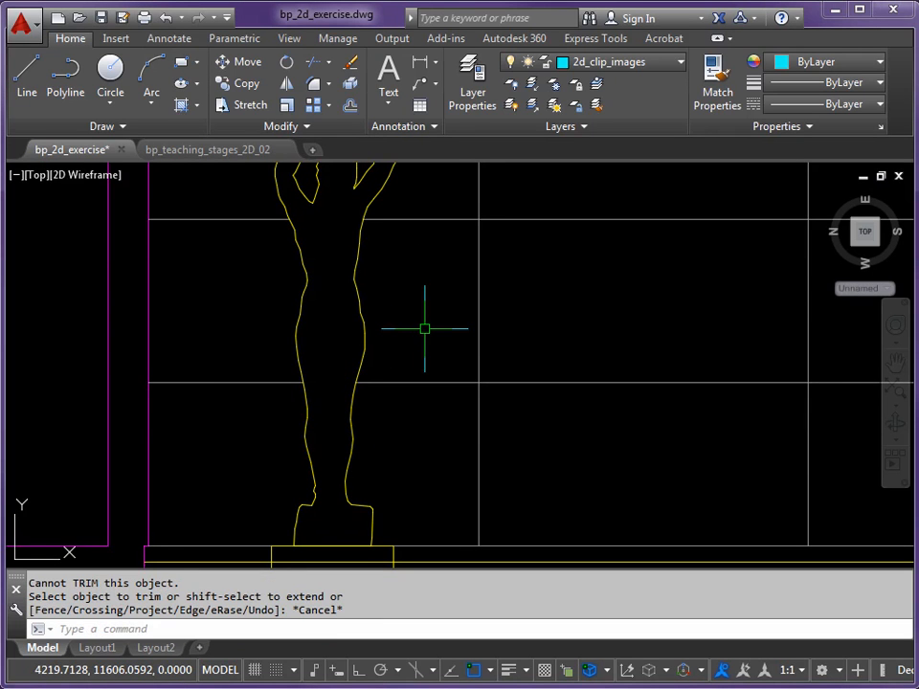
scroll(424, 328, down, 4)
mouse_move(537, 324)
middle_down()
mouse_move(415, 324)
mouse_move(374, 315)
middle_up()
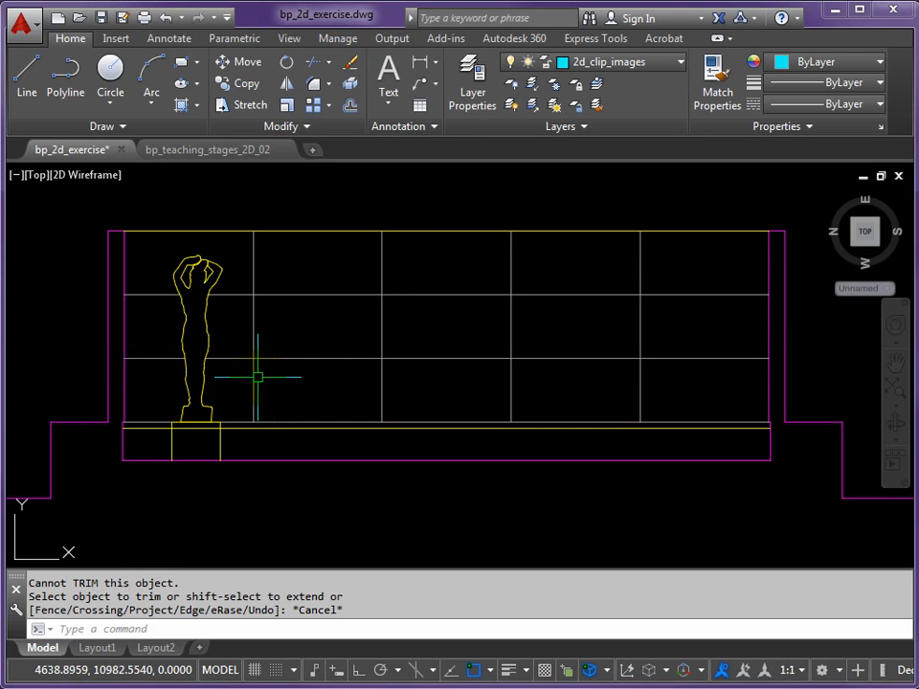
scroll(143, 264, up, 7)
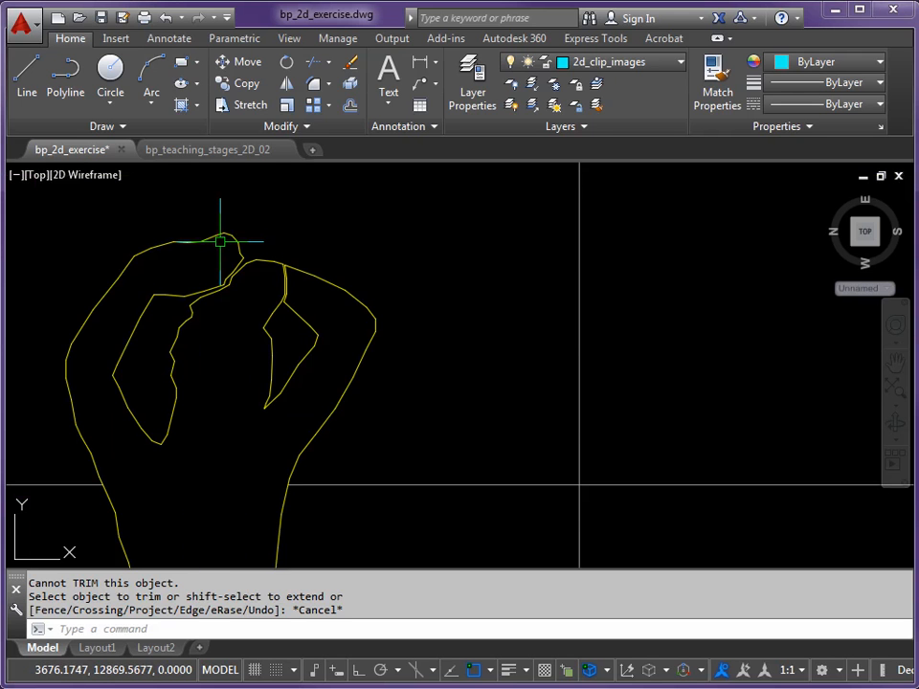
scroll(220, 241, down, 8)
middle_drag(318, 308, 364, 352)
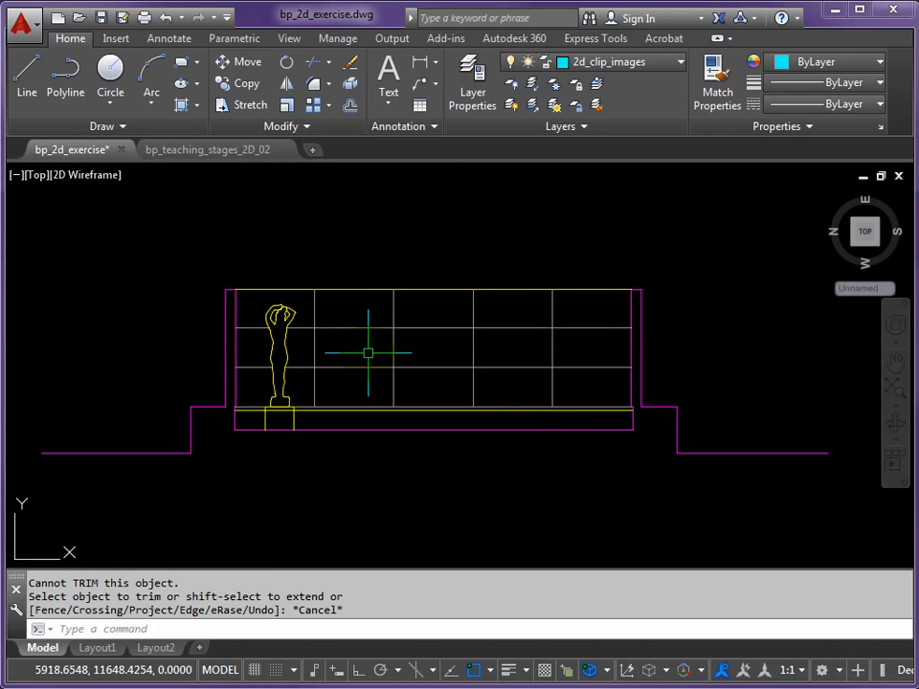